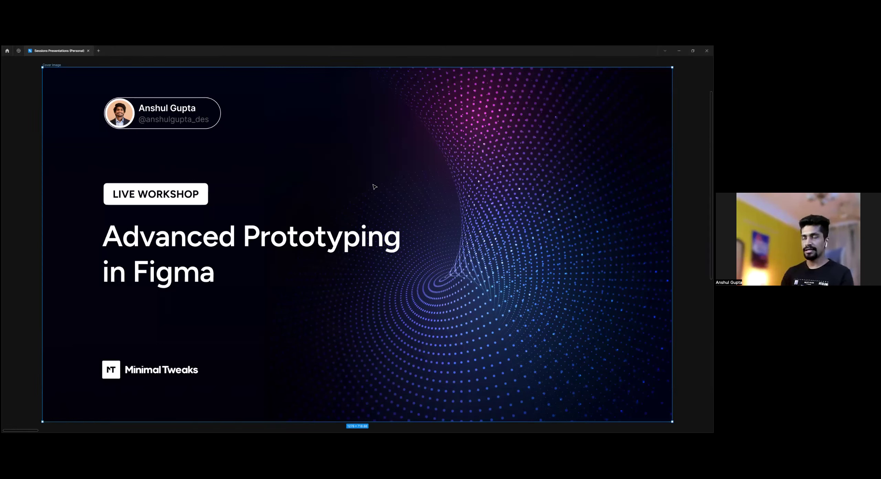
Step: Step forward two slides to reach 'Introduction to variables in prototyping'
{"action": "key", "text": "n"}
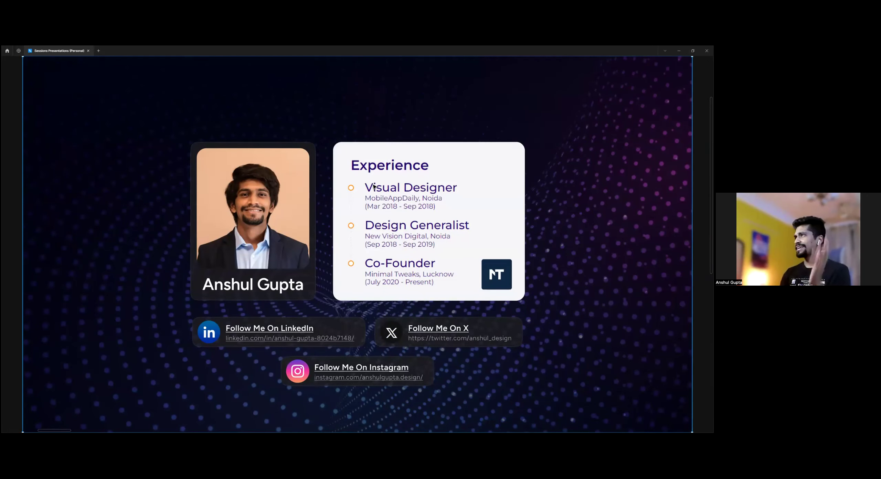
{"action": "key", "text": "n"}
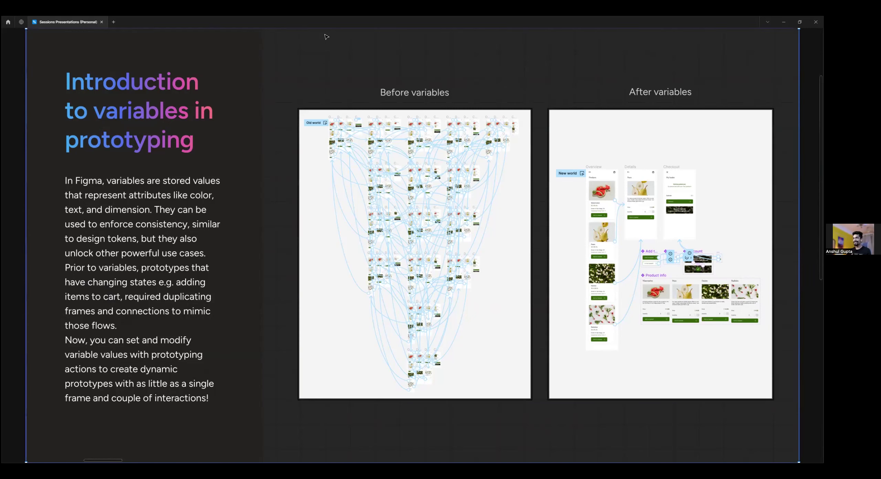
Step: Go to the Variable types slide, select the Color button, then zoom out and deselect
{"action": "key", "text": "Right"}
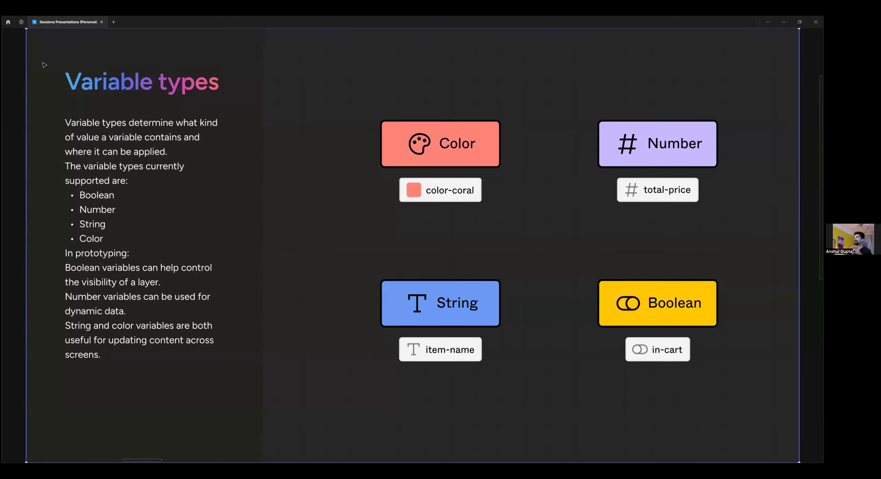
{"action": "left_click", "coordinate": [399, 142]}
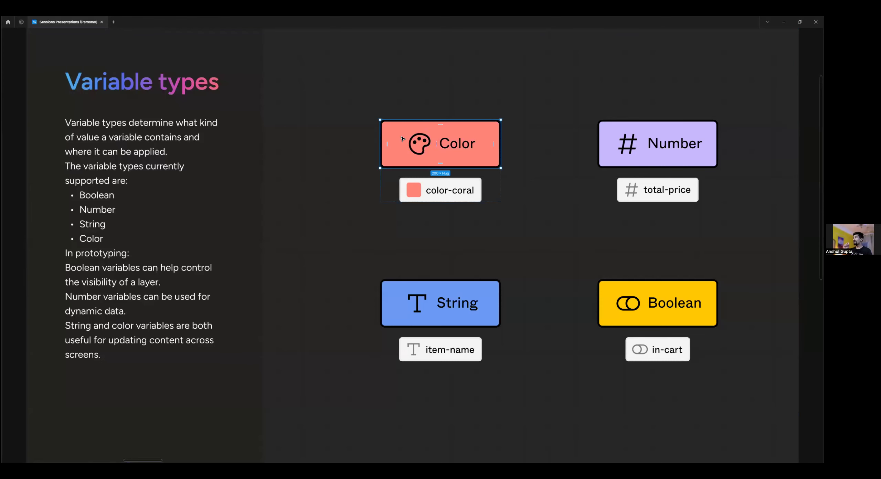
{"action": "scroll", "coordinate": [403, 138], "scroll_direction": "down", "scroll_amount": 3}
{"action": "left_click", "coordinate": [404, 388]}
Step: Save the Color button's coral fill as a new colour style named 'Pink Session'
{"action": "key", "text": "ctrl+backslash"}
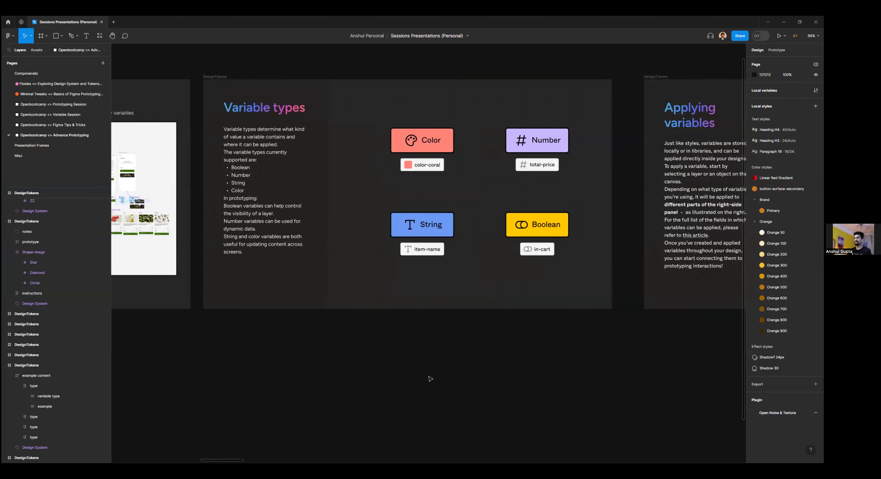
{"action": "scroll", "coordinate": [399, 344], "scroll_direction": "up", "scroll_amount": 1}
{"action": "scroll", "coordinate": [399, 344], "scroll_direction": "right", "scroll_amount": 1}
{"action": "scroll", "coordinate": [396, 206], "scroll_direction": "up", "scroll_amount": 1}
{"action": "left_click", "coordinate": [396, 172]}
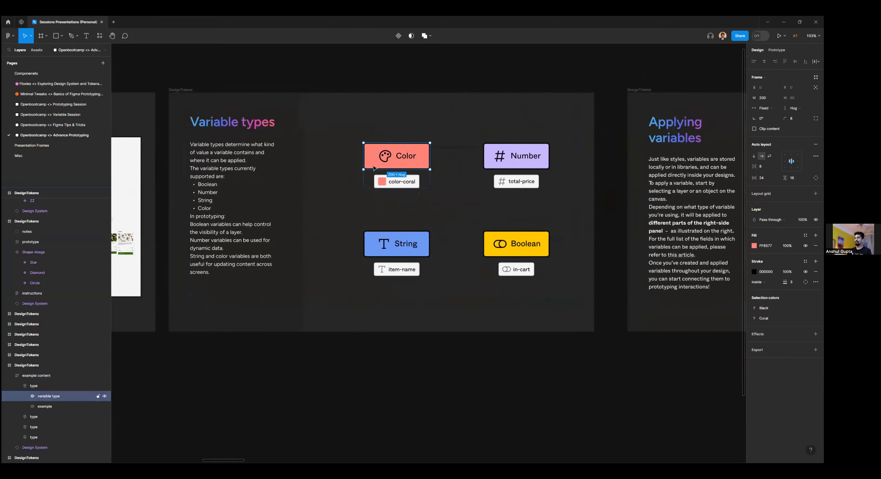
{"action": "left_click", "coordinate": [805, 235]}
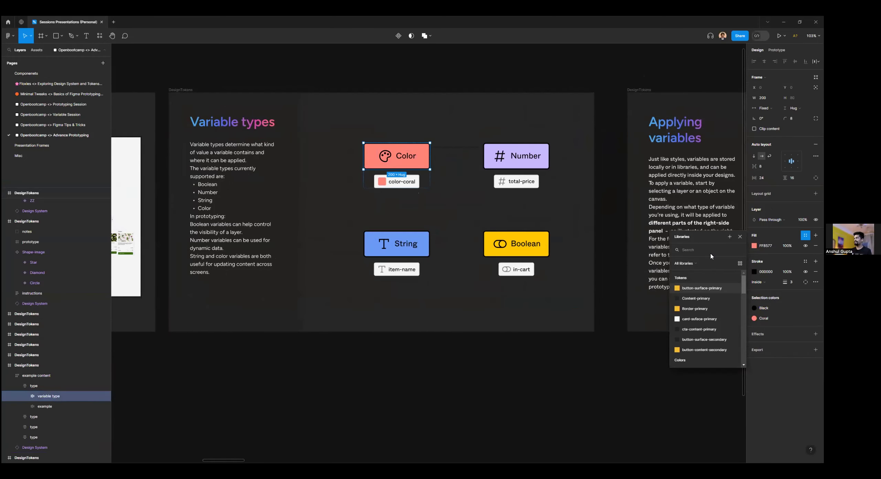
{"action": "left_click", "coordinate": [730, 237]}
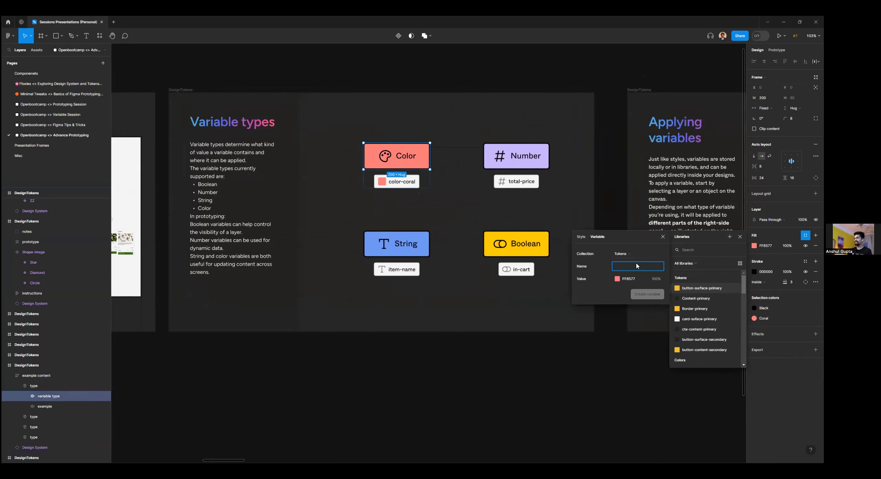
{"action": "type", "text": "Pink Sessionn"}
{"action": "left_click", "coordinate": [581, 237]}
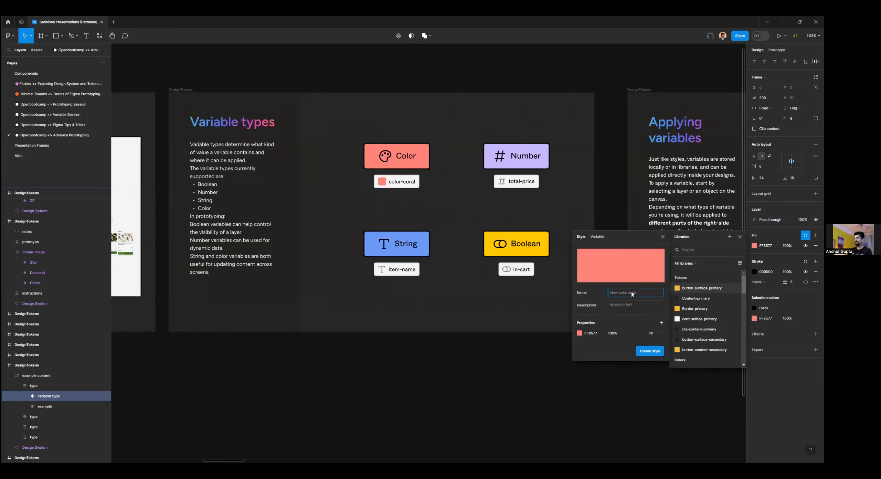
{"action": "left_click", "coordinate": [649, 351]}
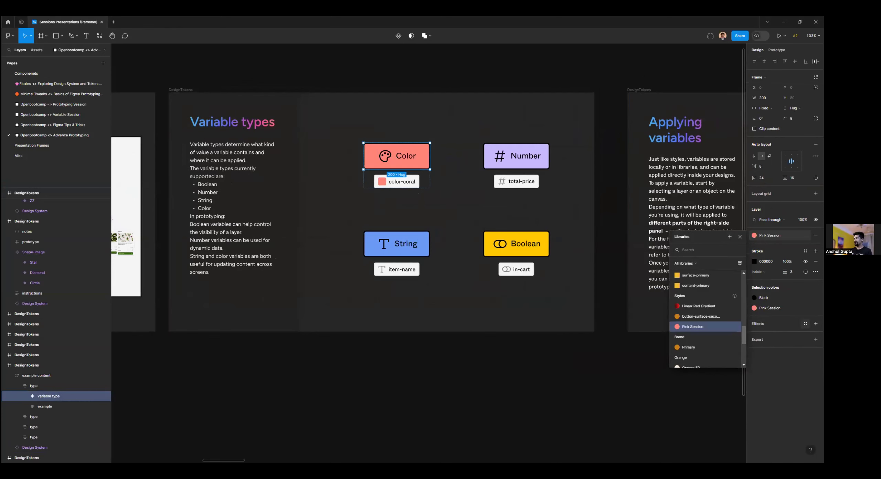
Step: Apply the Pink Session style to the String button's fill
{"action": "left_click", "coordinate": [392, 248]}
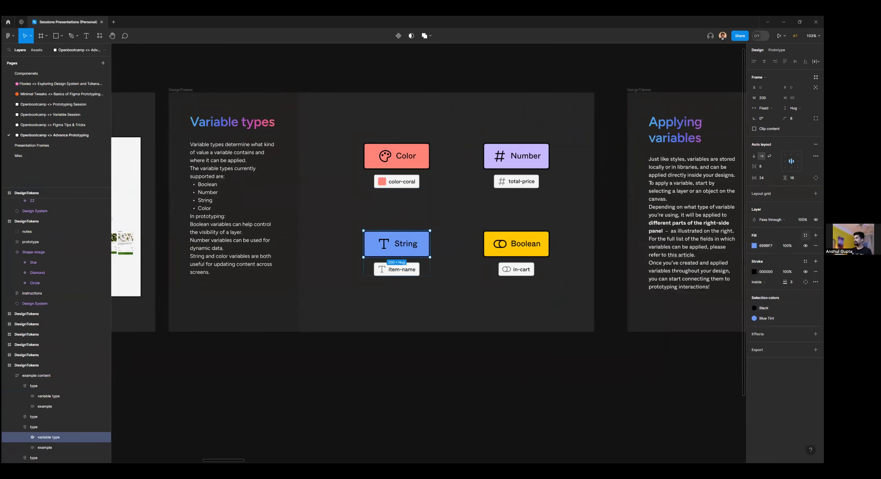
{"action": "left_click", "coordinate": [806, 236]}
{"action": "type", "text": "p"}
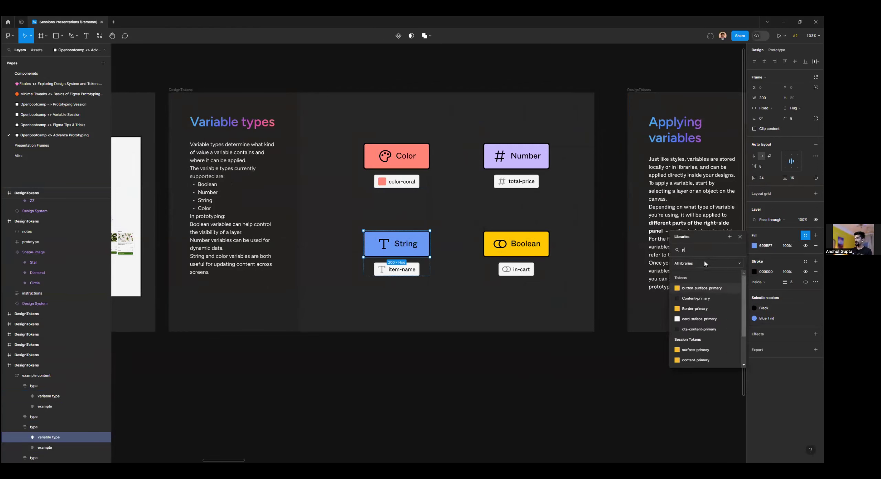
{"action": "left_click", "coordinate": [699, 350]}
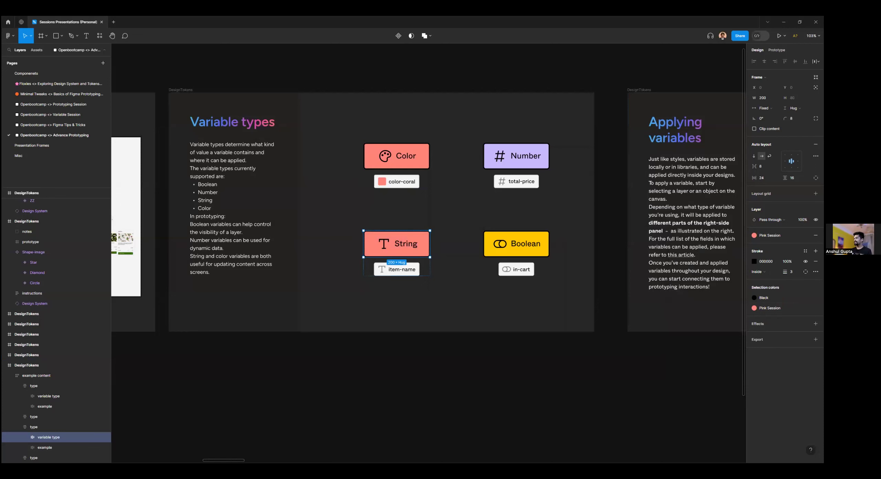
{"action": "left_click", "coordinate": [653, 375]}
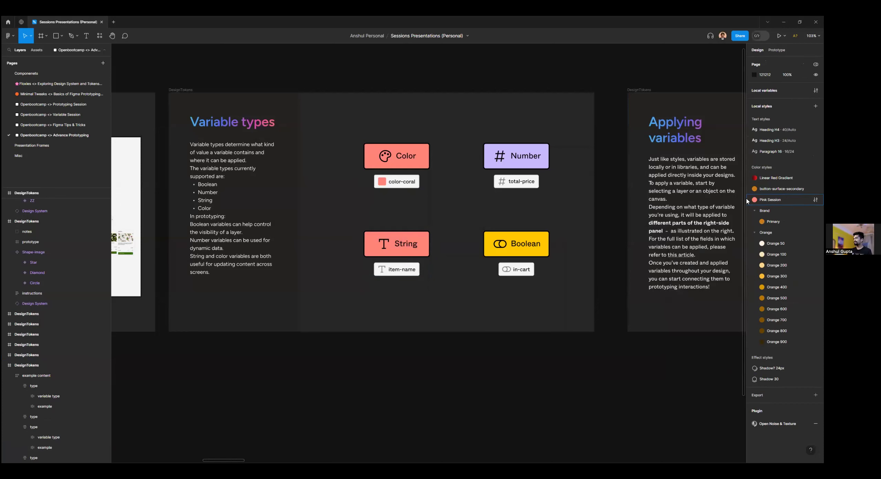
Step: Recolour the Pink Session style to dark red A42A1C
{"action": "left_click", "coordinate": [815, 199]}
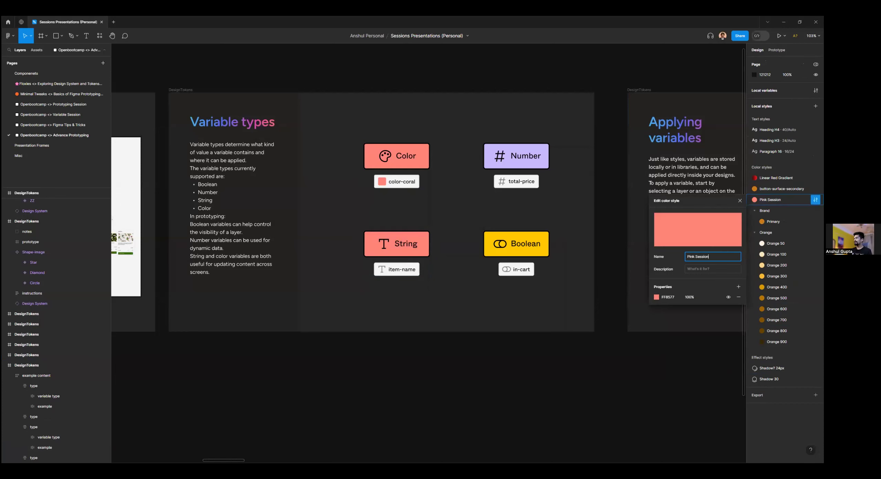
{"action": "left_click", "coordinate": [656, 298]}
{"action": "left_click_drag", "start_coordinate": [613, 298], "coordinate": [635, 324]}
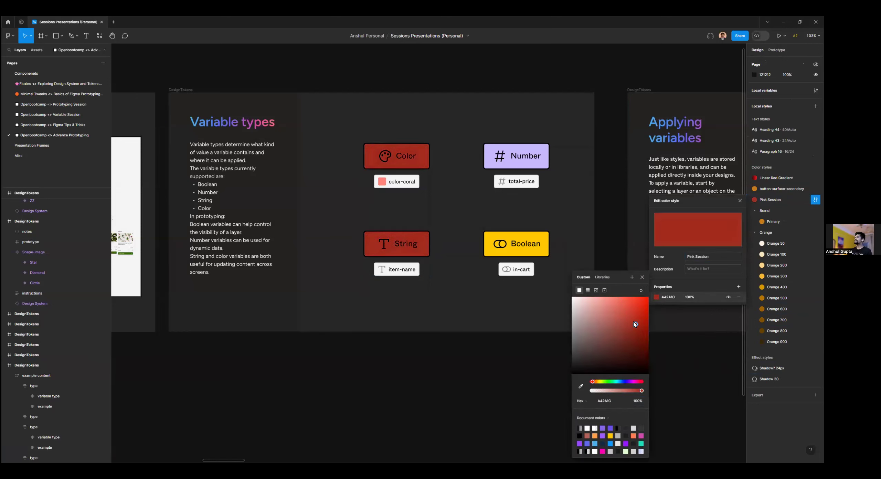
{"action": "left_click", "coordinate": [643, 277]}
{"action": "left_click", "coordinate": [450, 369]}
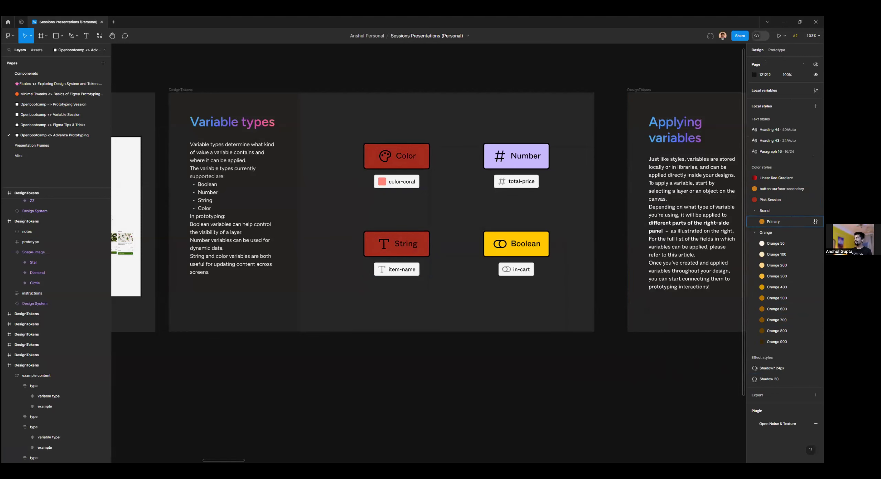
Step: Undo the recolour and the Pink Session fill on String
{"action": "key", "text": "ctrl+z"}
{"action": "key", "text": "ctrl+z"}
{"action": "key", "text": "Escape"}
{"action": "scroll", "coordinate": [382, 354], "scroll_direction": "up", "scroll_amount": 3}
{"action": "scroll", "coordinate": [382, 354], "scroll_direction": "left", "scroll_amount": 2}
Step: Inspect the example content group and the Boolean button, then show the local variables table
{"action": "left_click", "coordinate": [410, 185]}
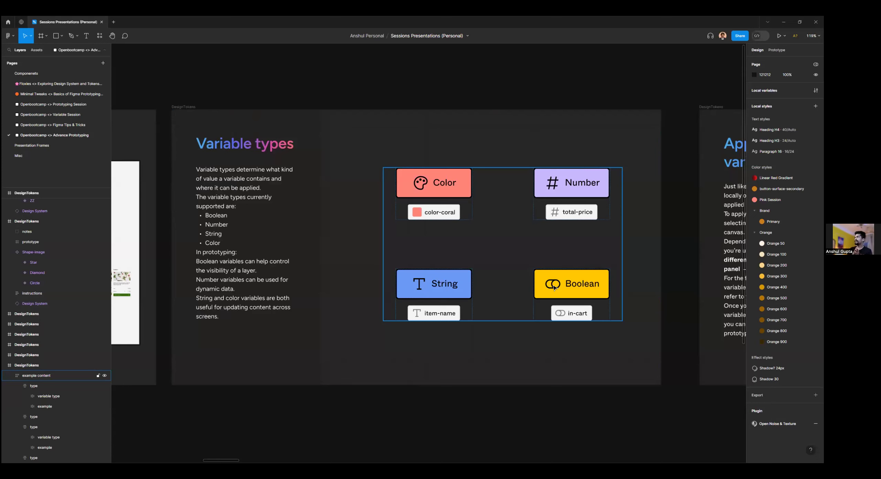
{"action": "left_click", "coordinate": [713, 80]}
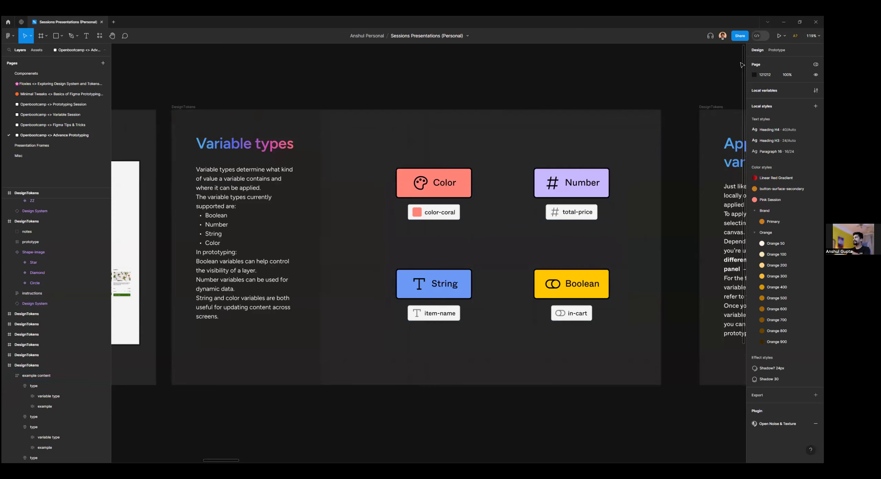
{"action": "left_click", "coordinate": [34, 458]}
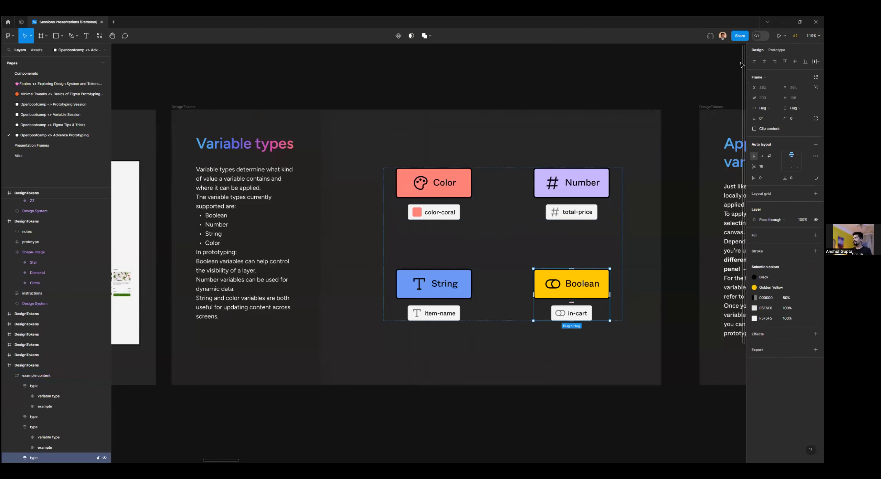
{"action": "left_click", "coordinate": [593, 281]}
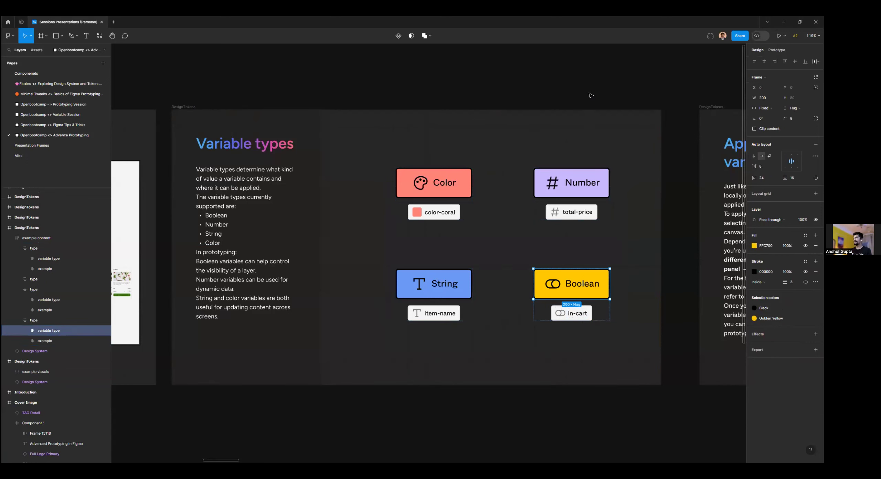
{"action": "left_click", "coordinate": [617, 107]}
{"action": "left_click", "coordinate": [816, 90]}
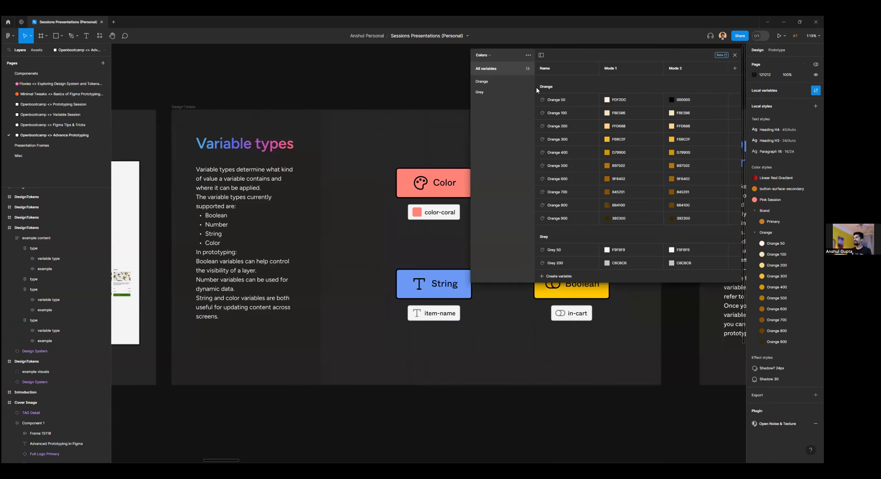
Step: Add a Boolean variable named 'True' to the Session collection
{"action": "left_click", "coordinate": [482, 55]}
{"action": "left_click", "coordinate": [468, 91]}
{"action": "left_click", "coordinate": [622, 135]}
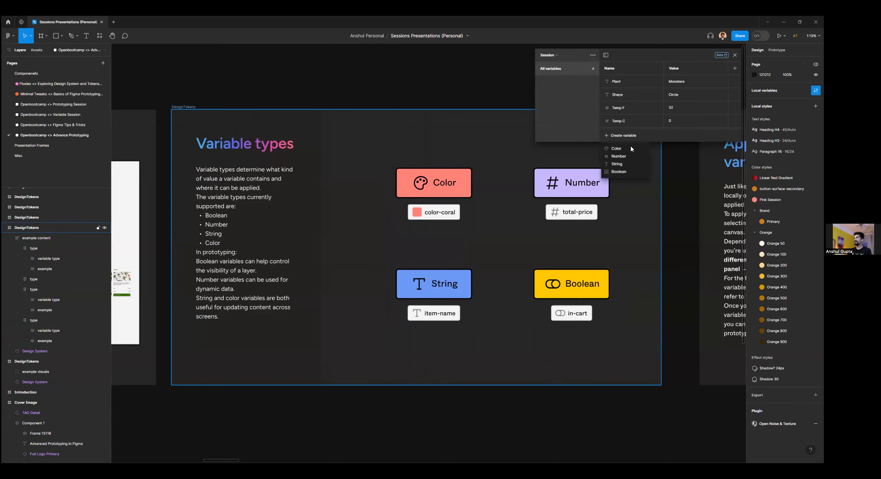
{"action": "left_click", "coordinate": [628, 172]}
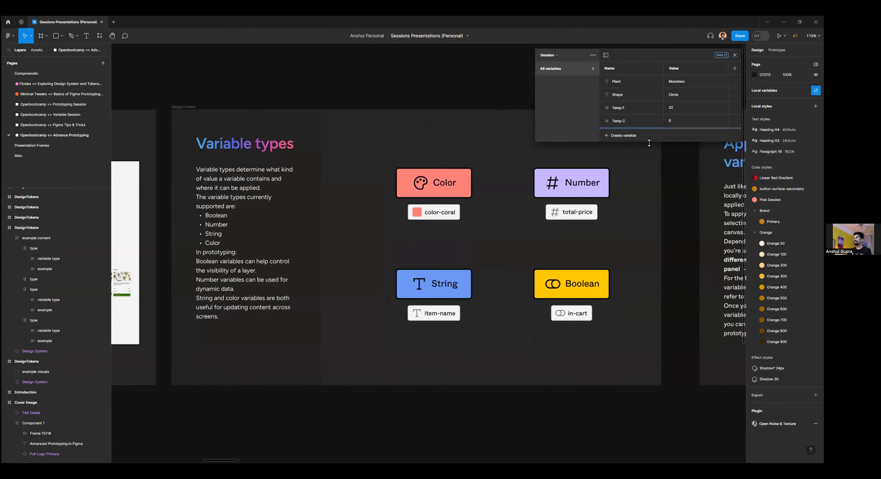
{"action": "left_click_drag", "start_coordinate": [649, 143], "coordinate": [652, 198]}
{"action": "left_click", "coordinate": [629, 136]}
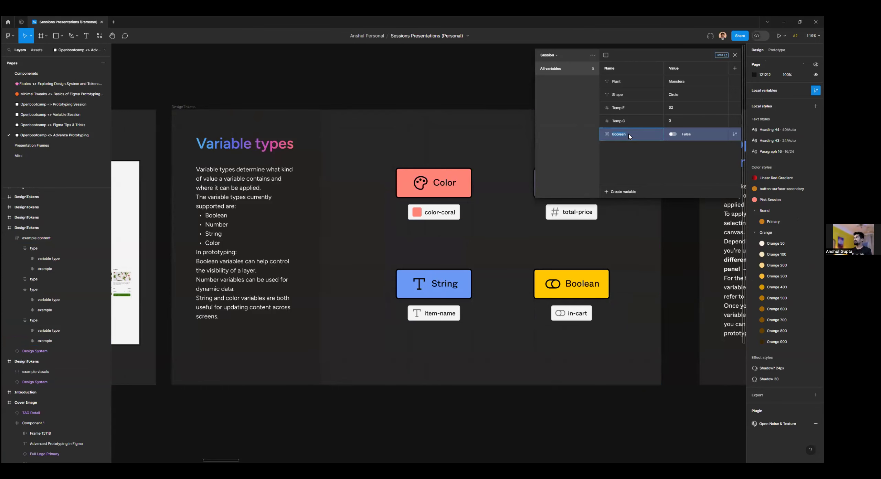
{"action": "type", "text": "True"}
{"action": "left_click", "coordinate": [671, 135]}
Step: Add a Pink colour variable sampled as coral FF8577, then select the Variable types slide
{"action": "left_click", "coordinate": [619, 122]}
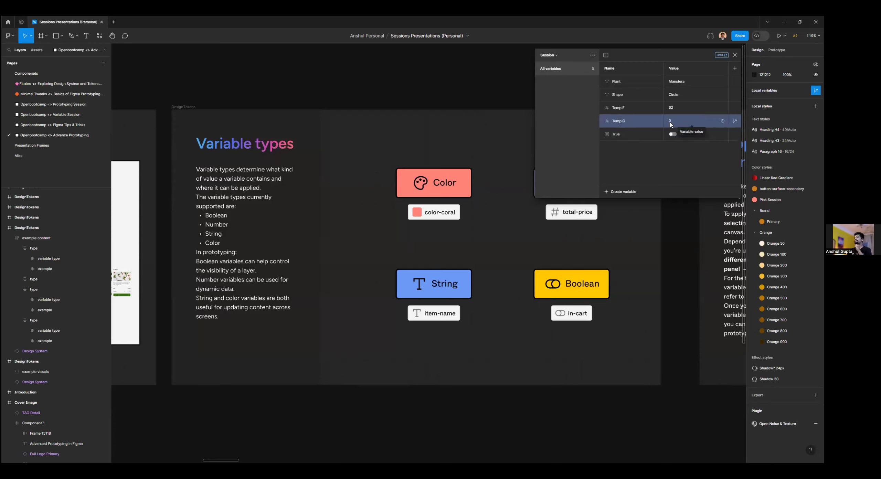
{"action": "left_click", "coordinate": [623, 192]}
{"action": "left_click", "coordinate": [625, 205]}
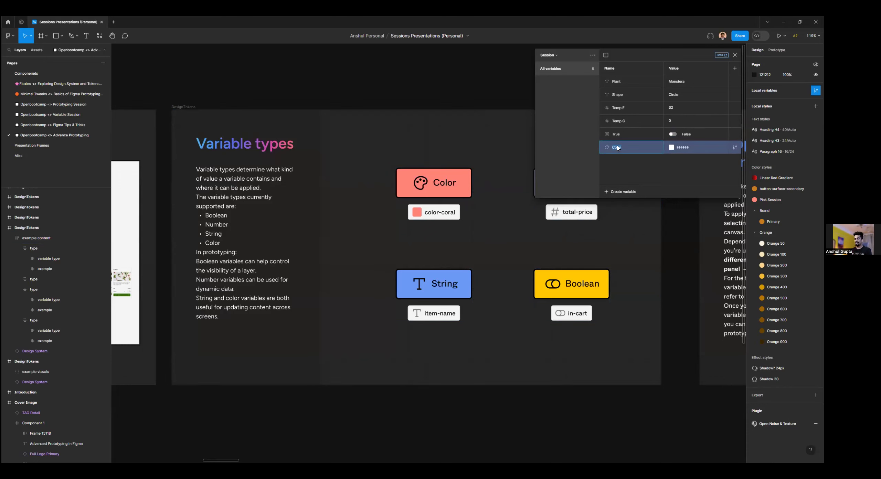
{"action": "type", "text": "Pink"}
{"action": "left_click", "coordinate": [672, 147]}
{"action": "left_click", "coordinate": [678, 252]}
{"action": "left_click", "coordinate": [470, 176]}
{"action": "left_click", "coordinate": [629, 169]}
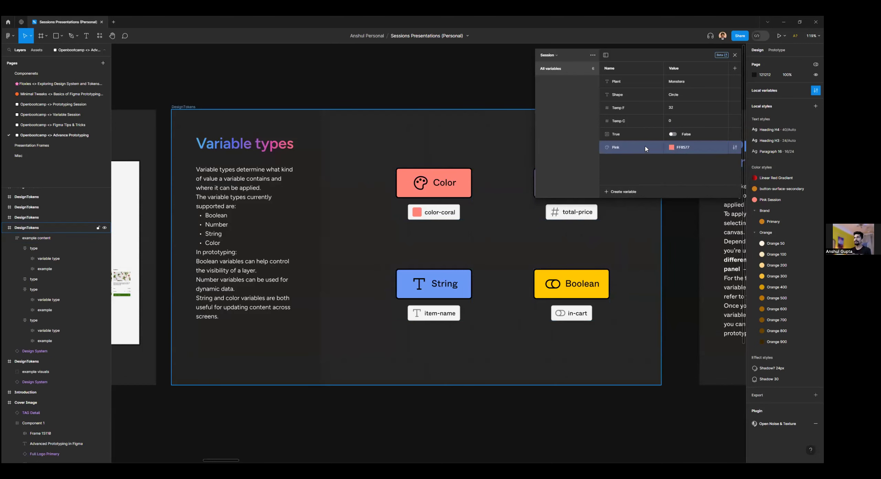
{"action": "left_click", "coordinate": [735, 55]}
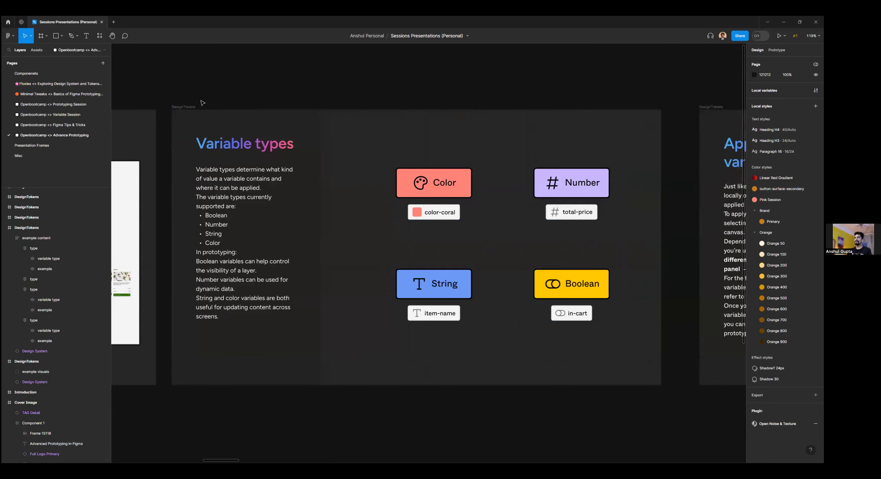
{"action": "left_click", "coordinate": [188, 107]}
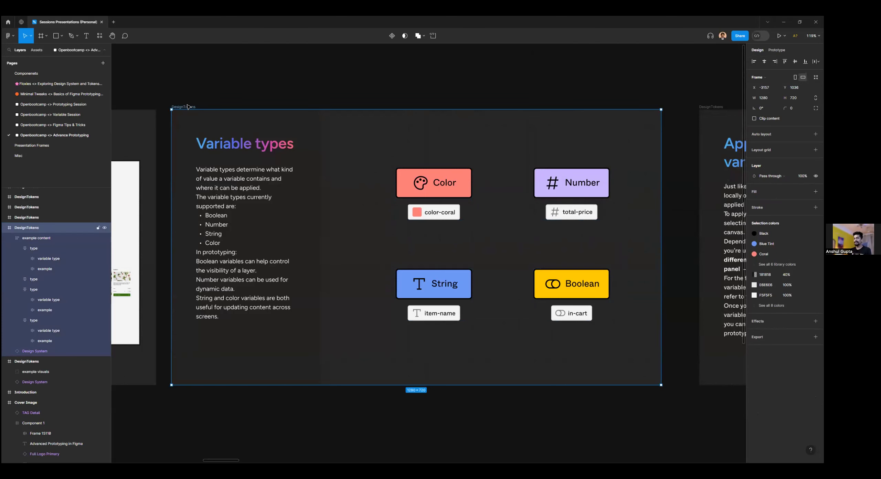
Step: Move to the Applying variables slide and try binding its layer visibility to a variable
{"action": "key", "text": "shift+2"}
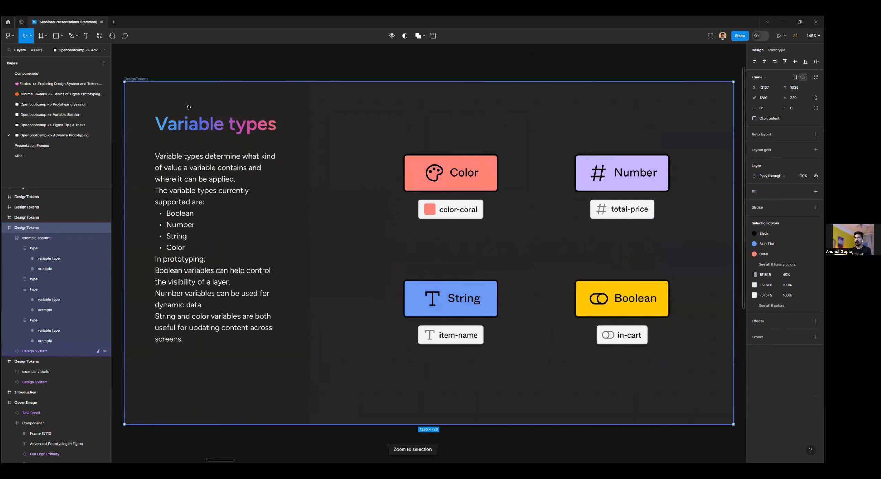
{"action": "key", "text": "n"}
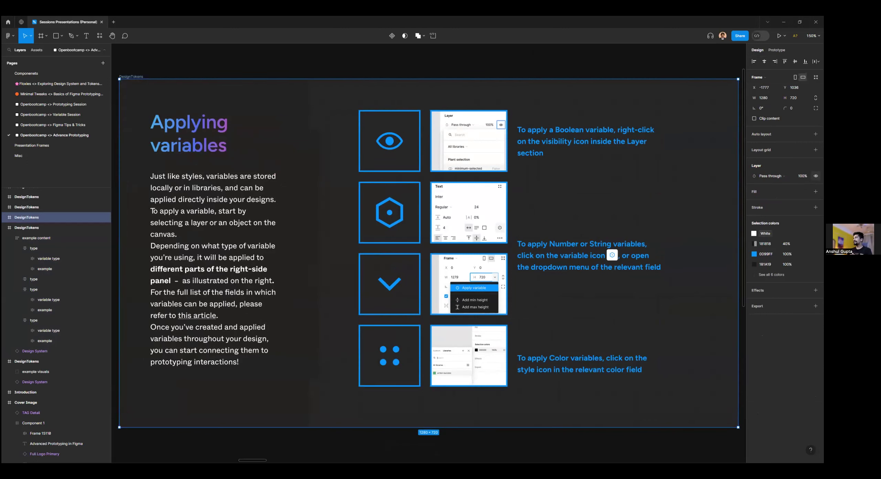
{"action": "right_click", "coordinate": [816, 176]}
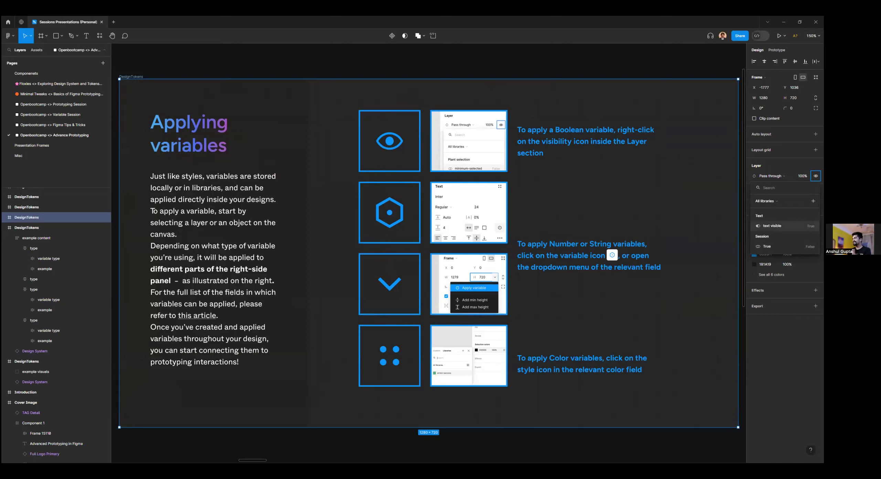
{"action": "key", "text": "Return"}
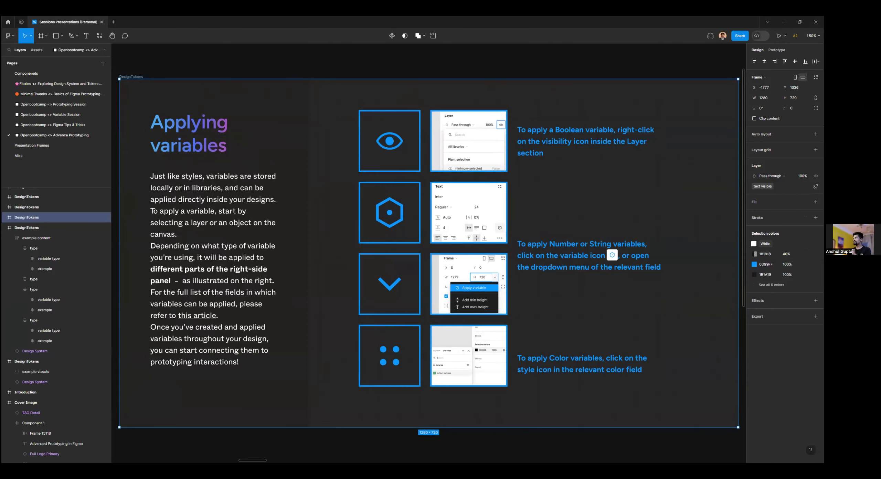
{"action": "left_click", "coordinate": [720, 66]}
{"action": "left_click", "coordinate": [816, 90]}
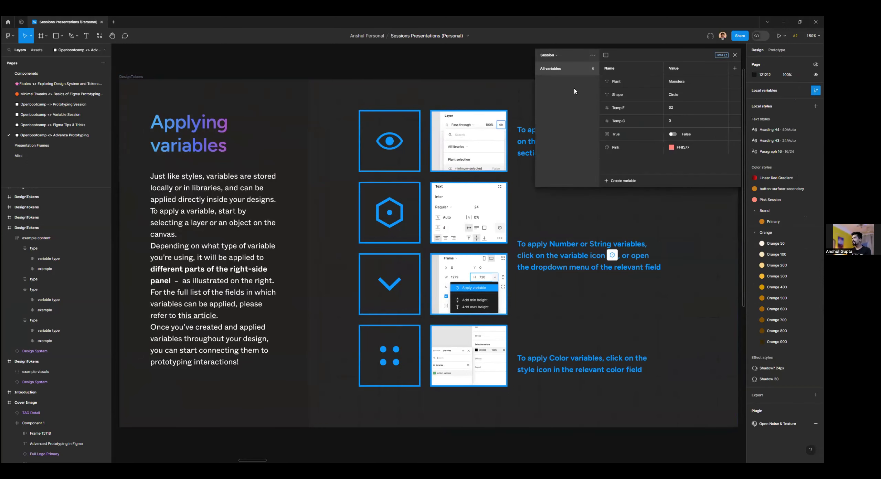
{"action": "left_click", "coordinate": [551, 55]}
{"action": "left_click", "coordinate": [519, 53]}
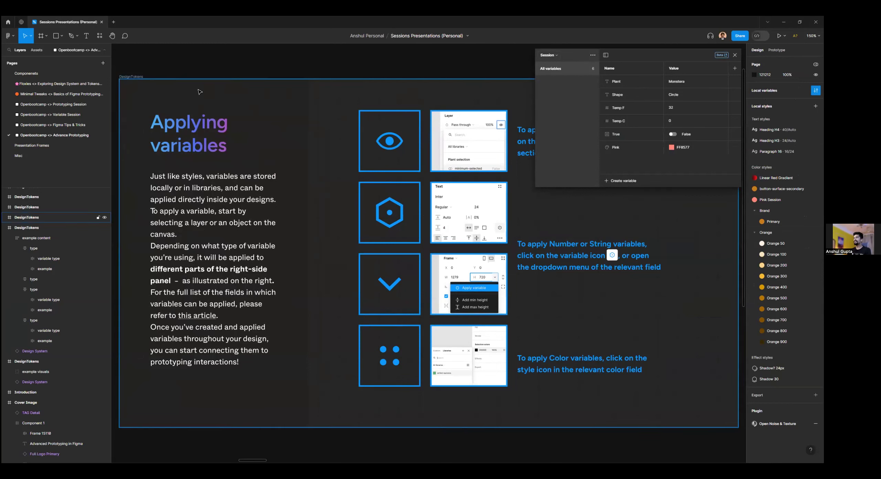
Step: Link the slide's visibility to True, toggle it off and on, then detach it
{"action": "left_click", "coordinate": [27, 218]}
{"action": "left_click", "coordinate": [816, 176]}
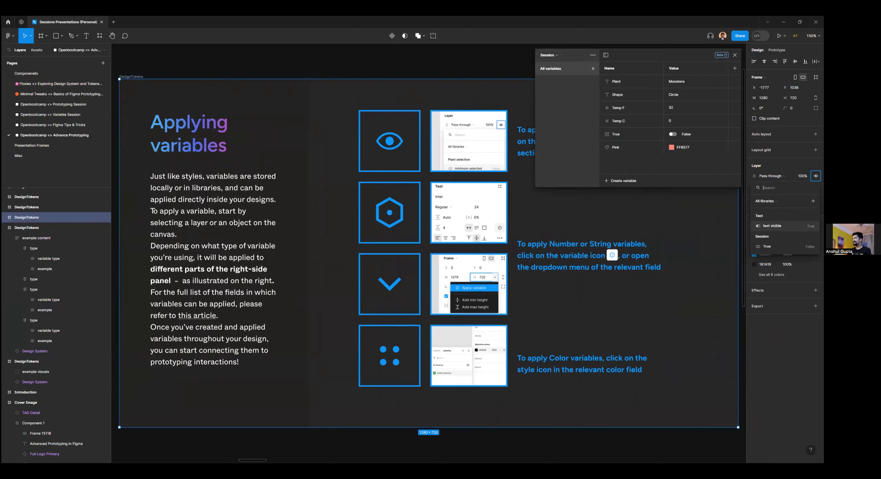
{"action": "key", "text": "Return"}
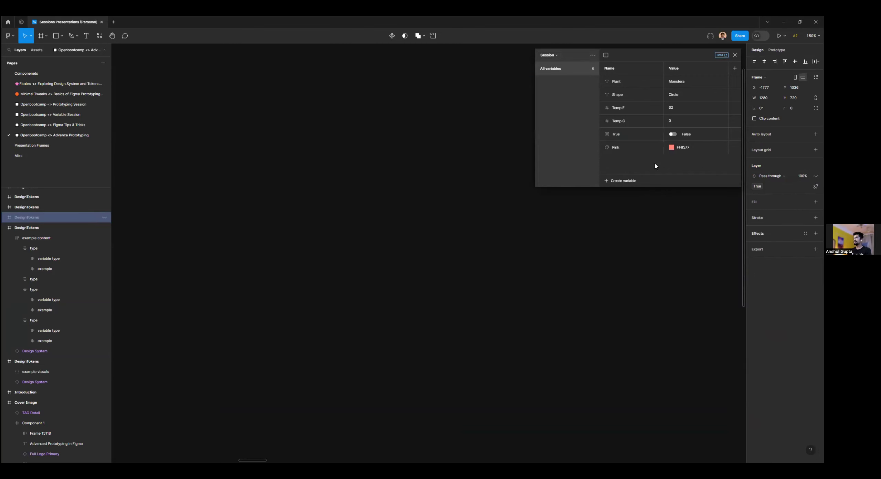
{"action": "left_click", "coordinate": [673, 134]}
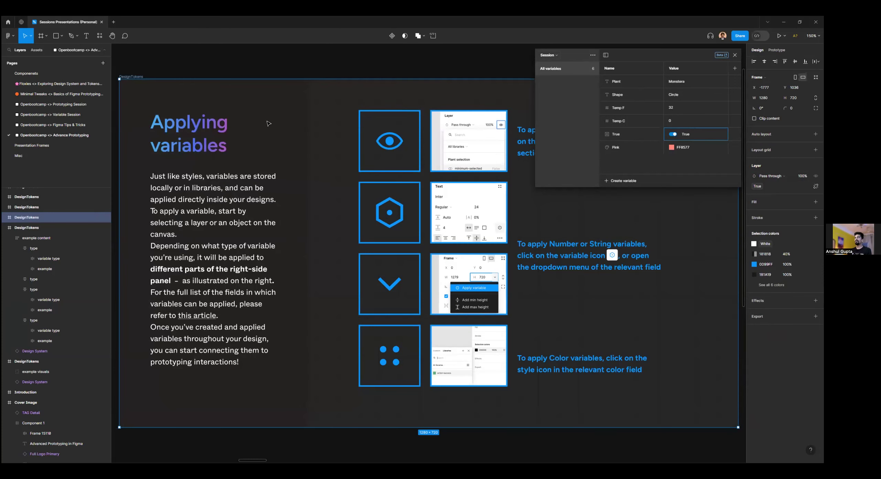
{"action": "left_click", "coordinate": [673, 135]}
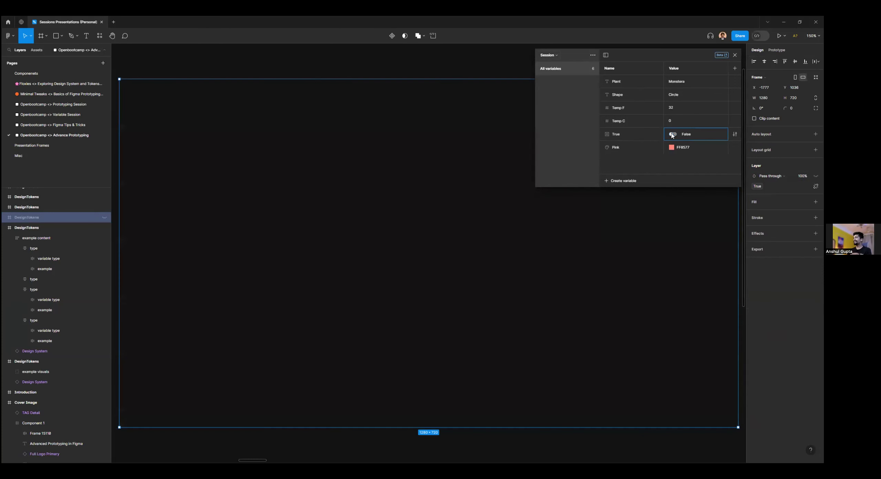
{"action": "left_click", "coordinate": [673, 135]}
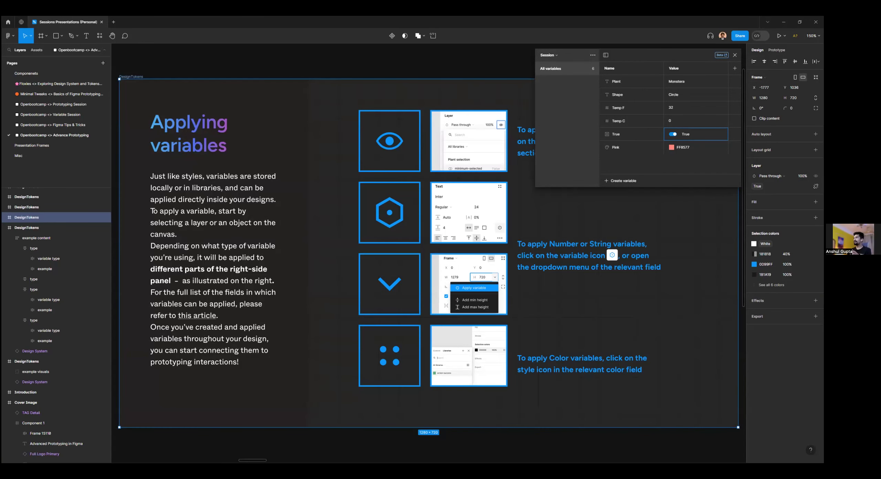
{"action": "left_click", "coordinate": [735, 55]}
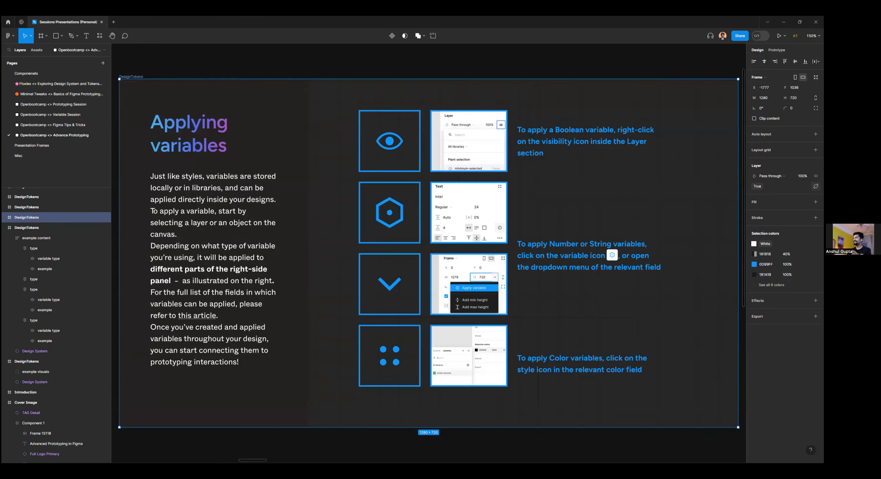
{"action": "left_click", "coordinate": [816, 186]}
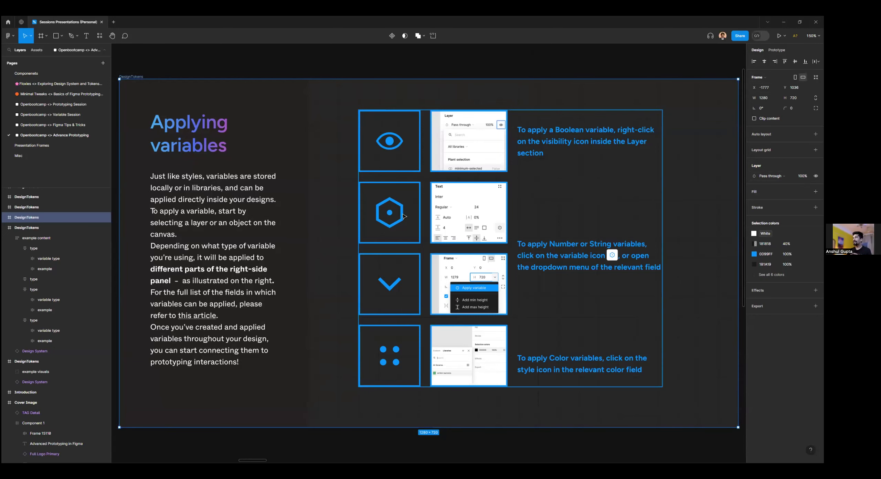
{"action": "left_click", "coordinate": [228, 200], "text": "ctrl"}
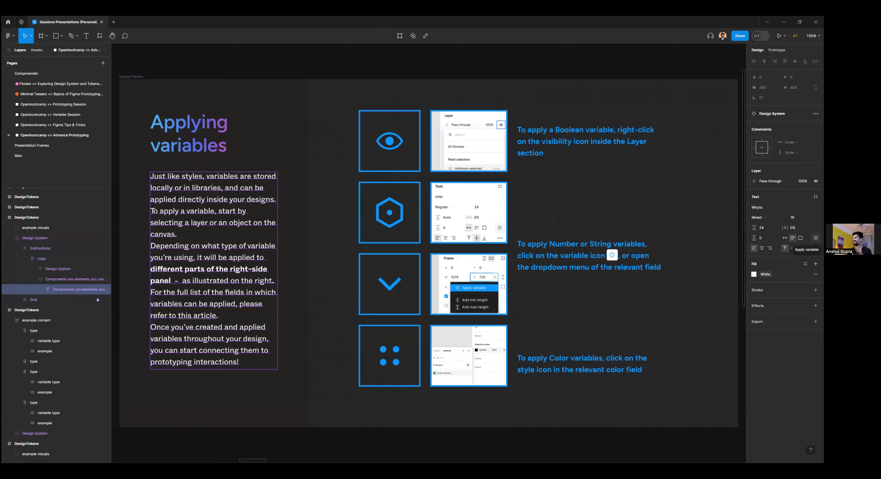
{"action": "left_click", "coordinate": [815, 238]}
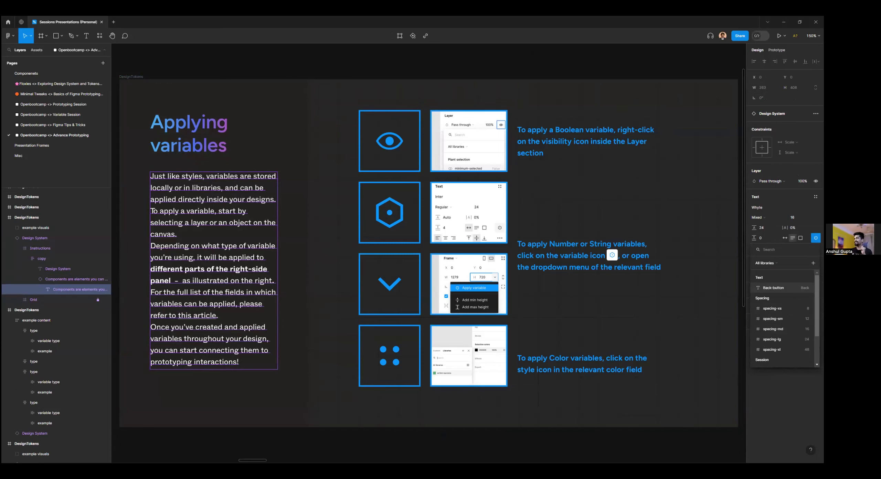
{"action": "left_click", "coordinate": [774, 287]}
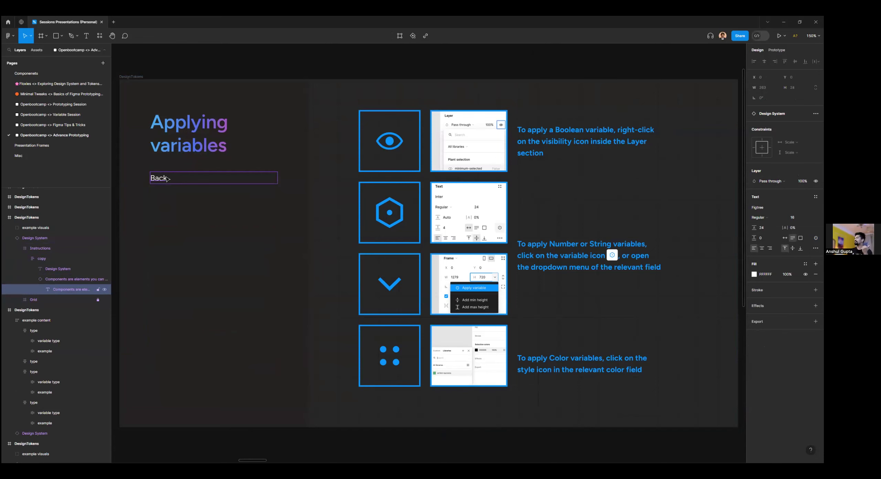
{"action": "key", "text": "ctrl+z"}
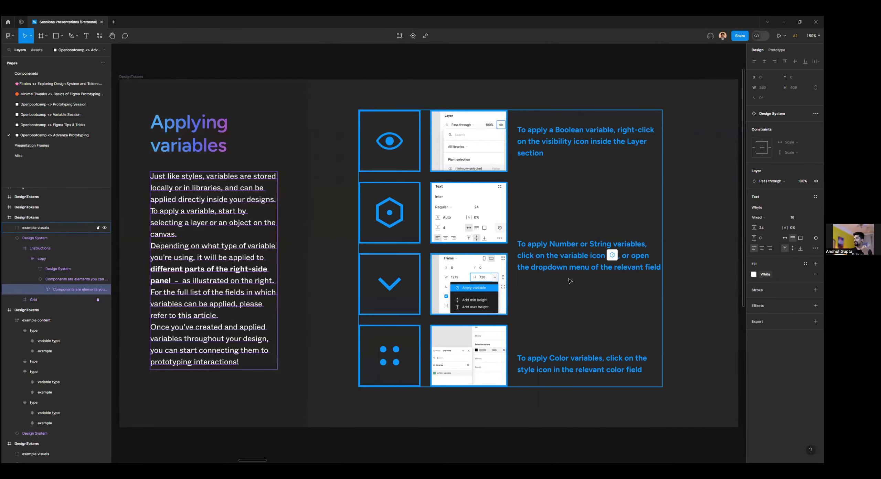
{"action": "left_click", "coordinate": [816, 238]}
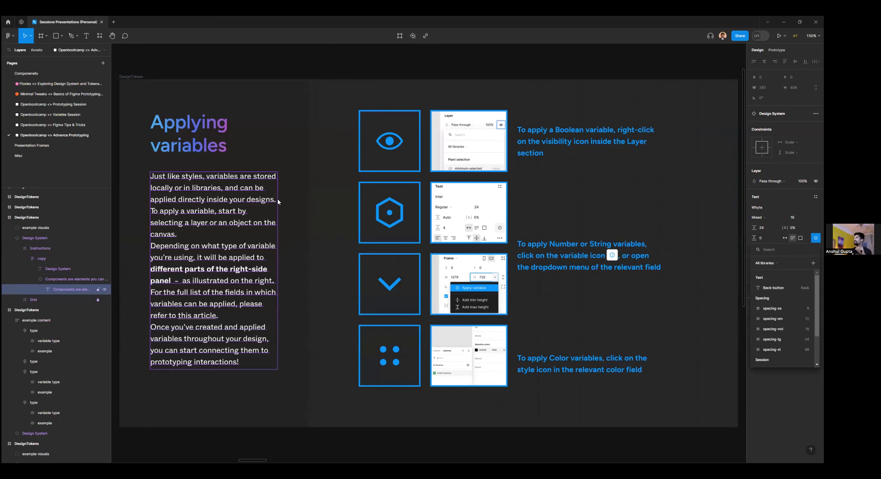
{"action": "key", "text": "Escape"}
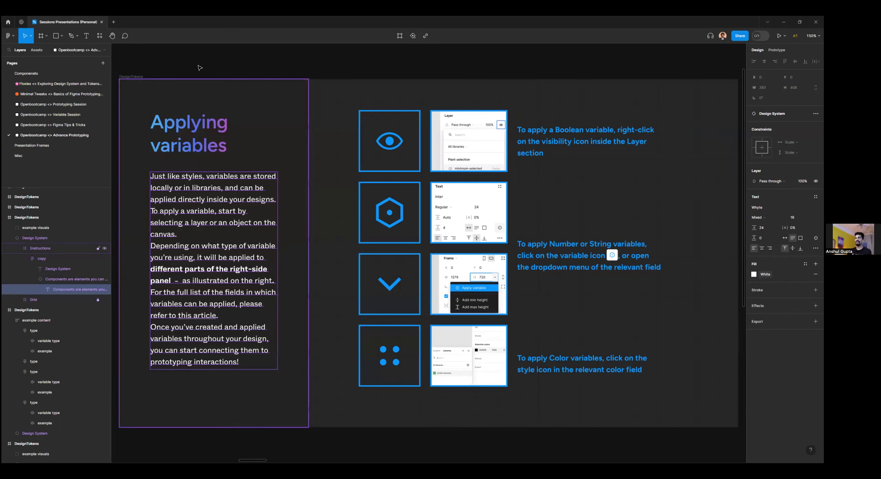
Step: Draw a 54×54 square above the slide content, nudge it into place, and wrap it in auto layout
{"action": "key", "text": "r"}
{"action": "left_click_drag", "start_coordinate": [316, 103], "coordinate": [343, 129]}
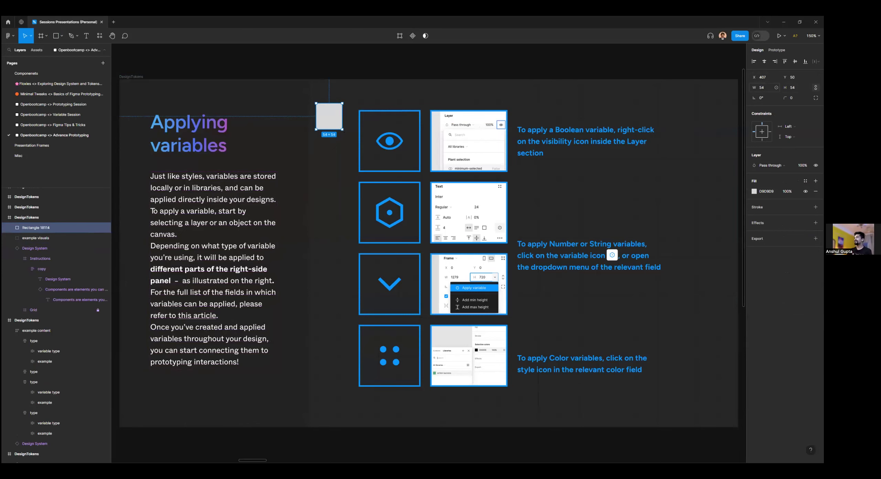
{"action": "left_click_drag", "start_coordinate": [326, 117], "coordinate": [328, 113]}
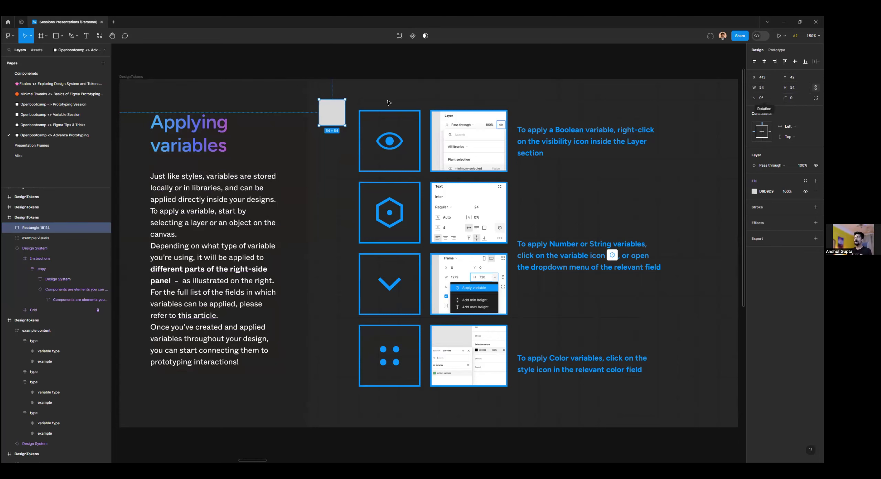
{"action": "key", "text": "shift+a"}
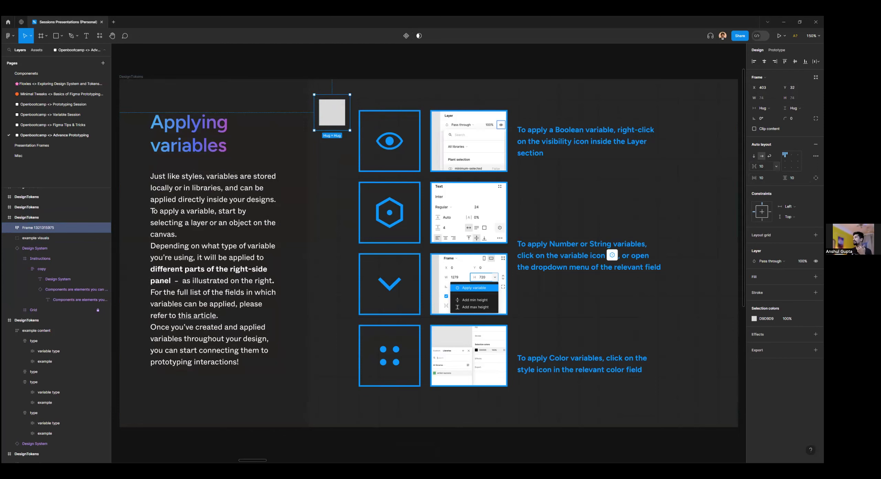
Step: Check the gap's Apply variable option, then duplicate the frame and its square
{"action": "left_click", "coordinate": [777, 166]}
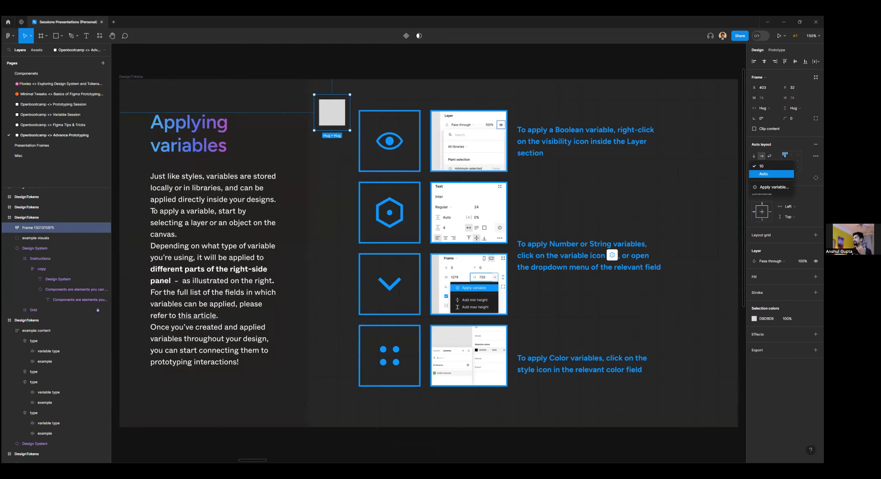
{"action": "left_click", "coordinate": [775, 187]}
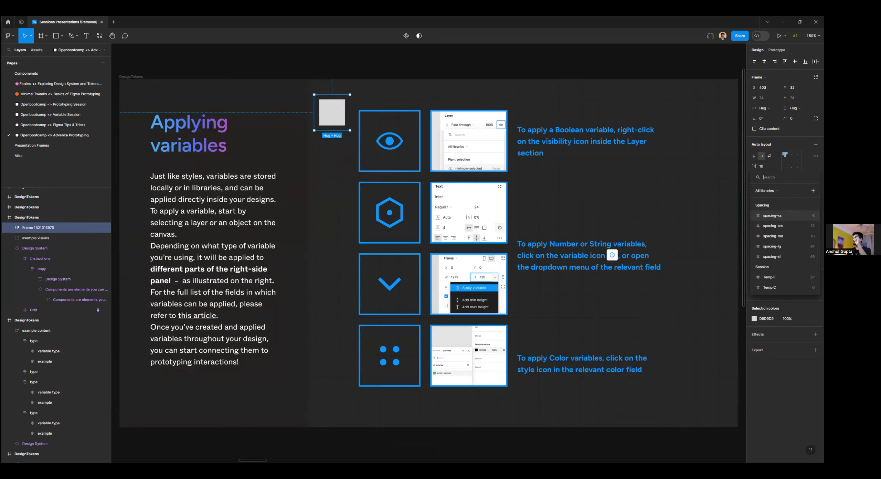
{"action": "left_click", "coordinate": [337, 119]}
{"action": "key", "text": "ctrl+d"}
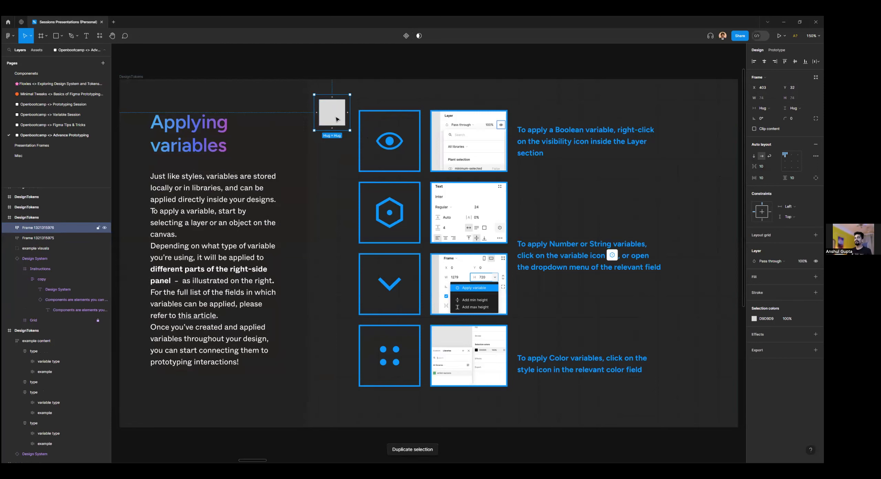
{"action": "key", "text": "Return"}
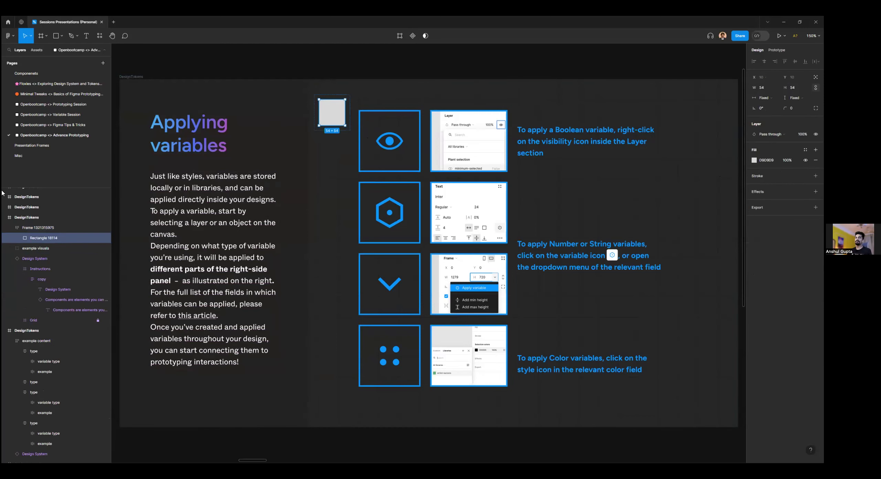
{"action": "key", "text": "ctrl+d"}
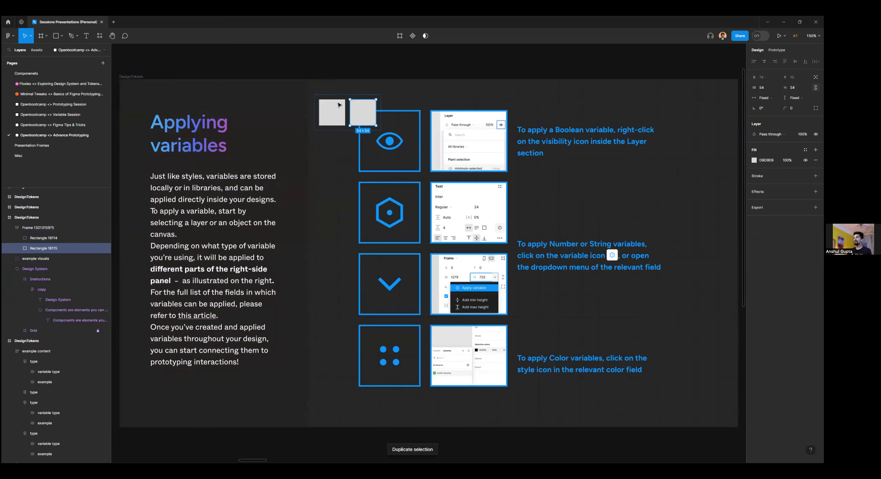
{"action": "left_click", "coordinate": [338, 114]}
Step: Select the parent auto-layout frame, review its gap options, and deselect
{"action": "key", "text": "shift+Return"}
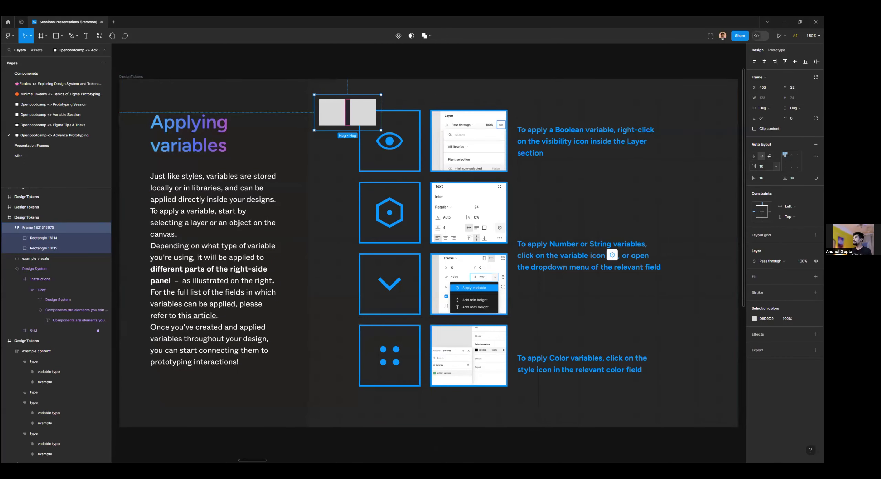
{"action": "left_click", "coordinate": [761, 165]}
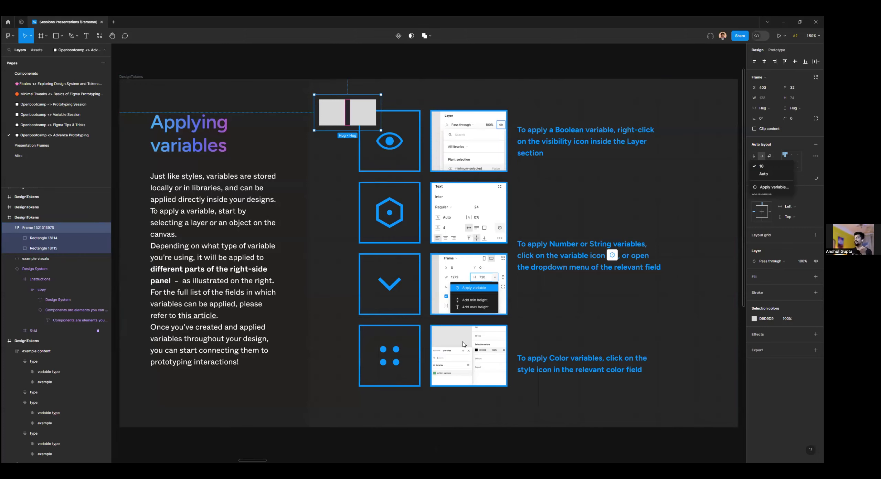
{"action": "left_click", "coordinate": [351, 120]}
{"action": "left_click", "coordinate": [353, 122]}
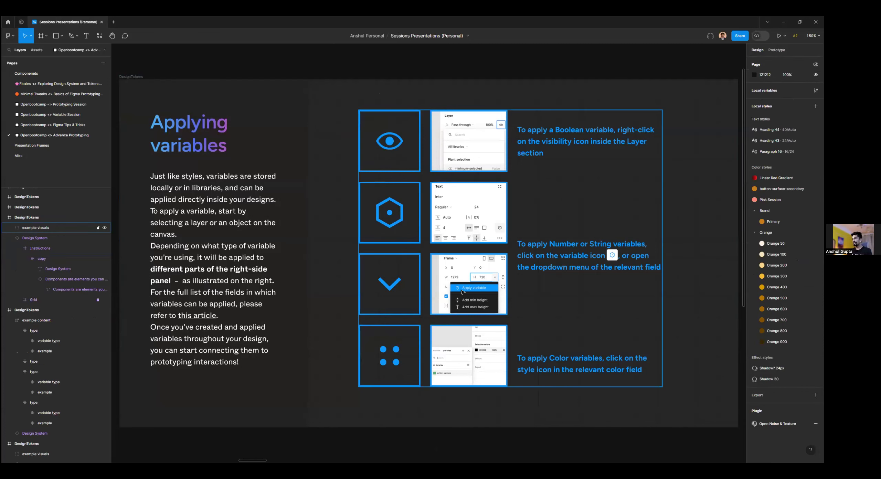
{"action": "scroll", "coordinate": [402, 353], "scroll_direction": "down", "scroll_amount": 3}
{"action": "left_click", "coordinate": [402, 352]}
{"action": "double_click", "coordinate": [402, 352]}
{"action": "double_click", "coordinate": [402, 353]}
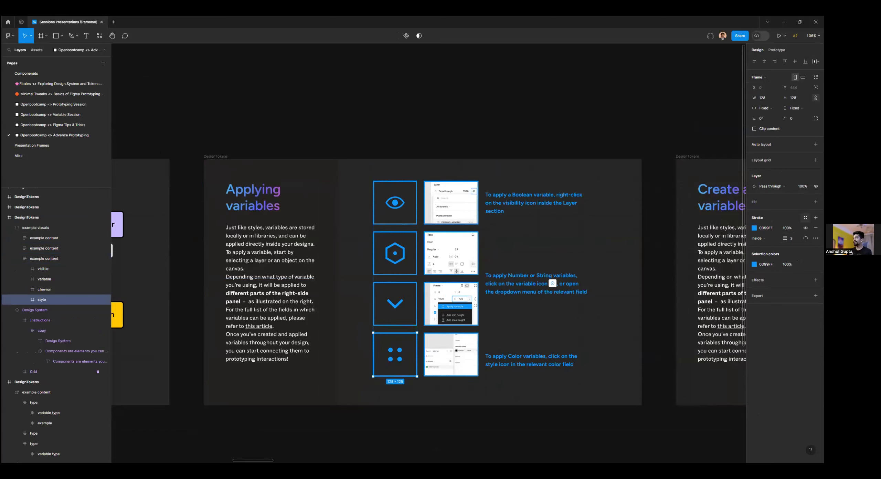
{"action": "left_click", "coordinate": [805, 217]}
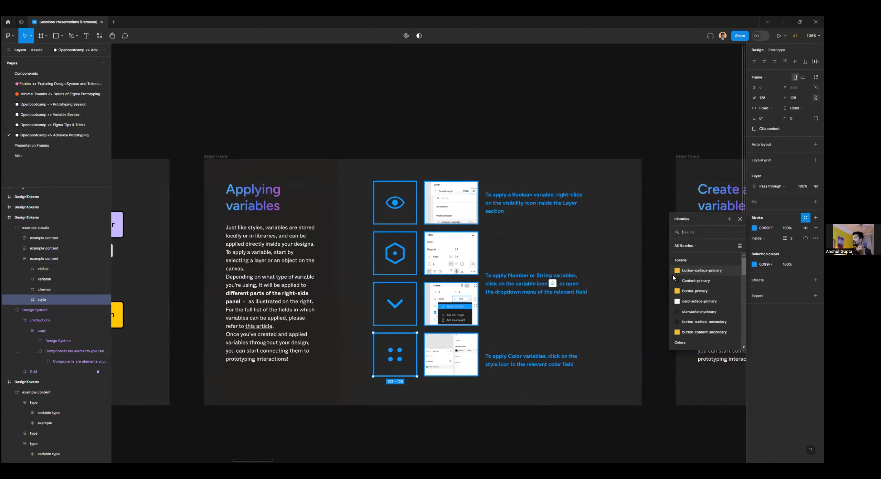
{"action": "scroll", "coordinate": [680, 290], "scroll_direction": "down", "scroll_amount": 5}
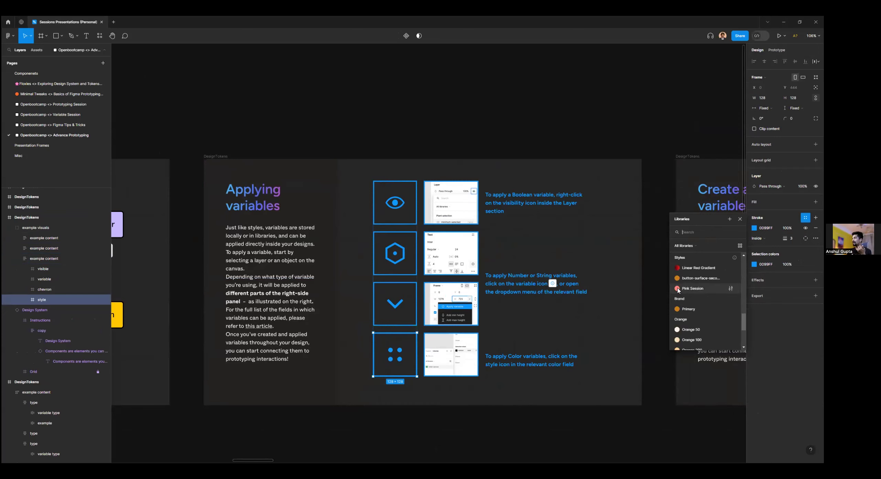
{"action": "scroll", "coordinate": [680, 292], "scroll_direction": "up", "scroll_amount": 2}
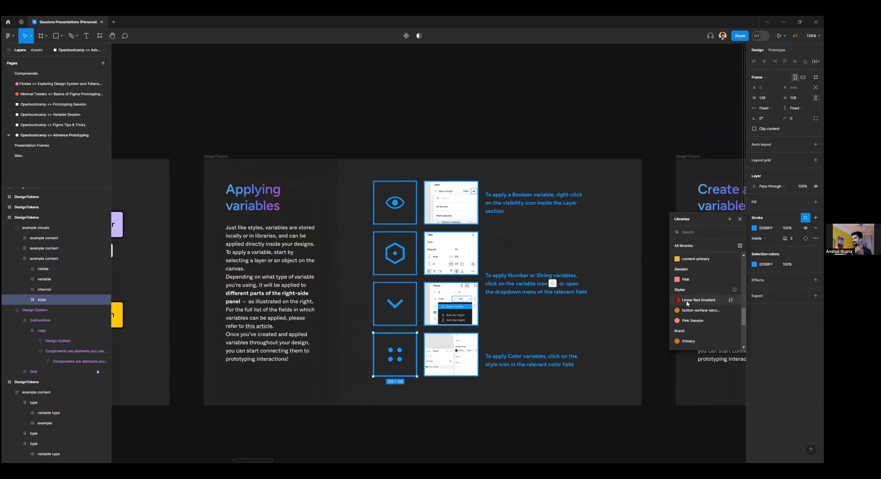
{"action": "scroll", "coordinate": [687, 306], "scroll_direction": "down", "scroll_amount": 5}
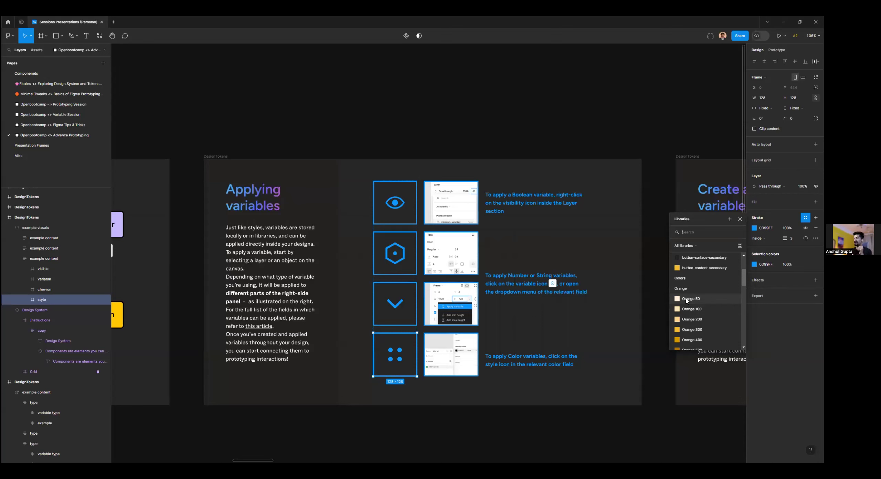
{"action": "left_click", "coordinate": [691, 299]}
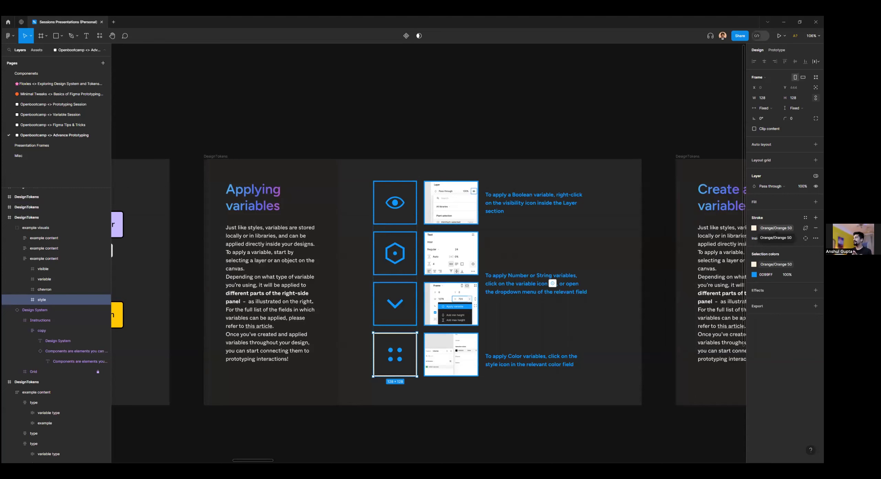
{"action": "left_click", "coordinate": [806, 228]}
{"action": "left_click", "coordinate": [754, 228]}
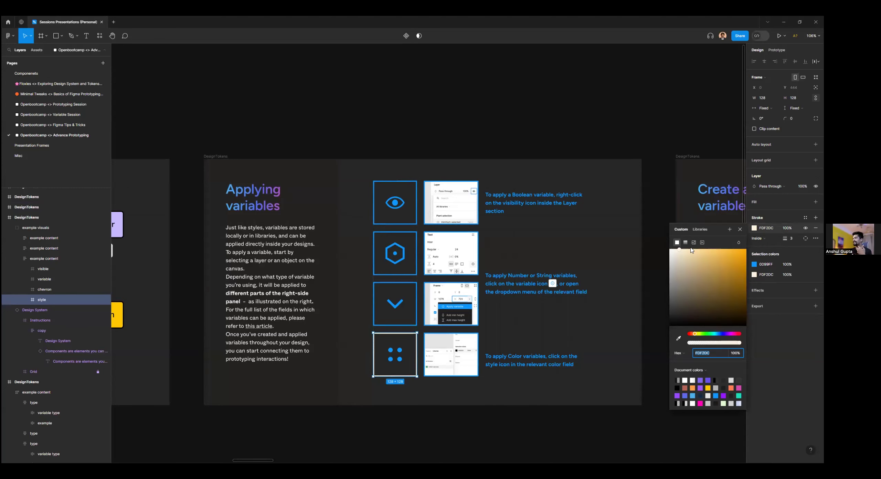
{"action": "left_click", "coordinate": [700, 229]}
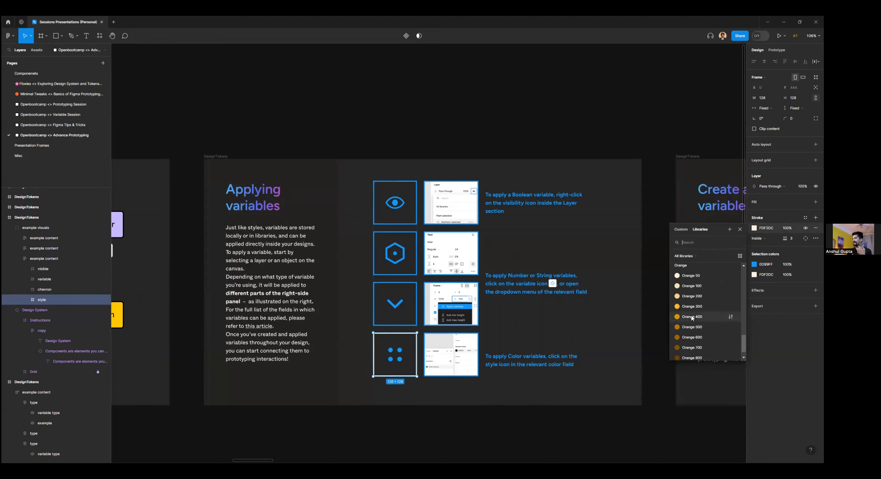
{"action": "left_click", "coordinate": [692, 317]}
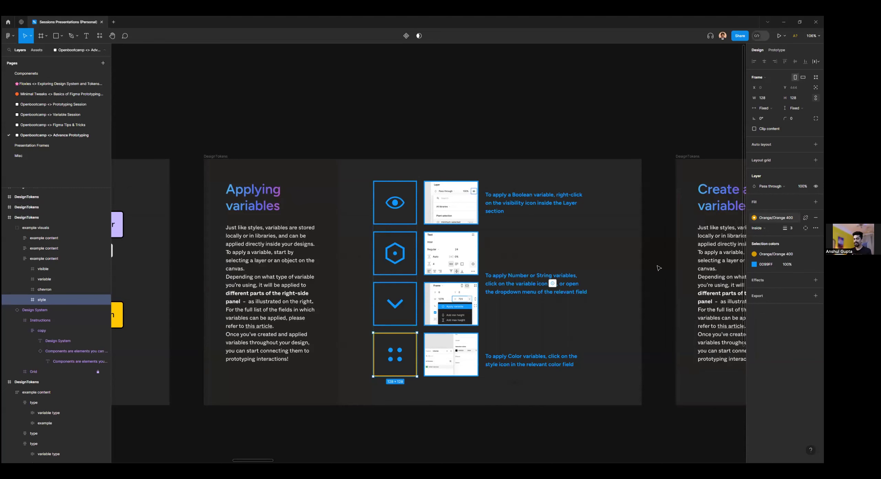
{"action": "key", "text": "ctrl+z"}
{"action": "key", "text": "ctrl+z"}
{"action": "key", "text": "ctrl+z"}
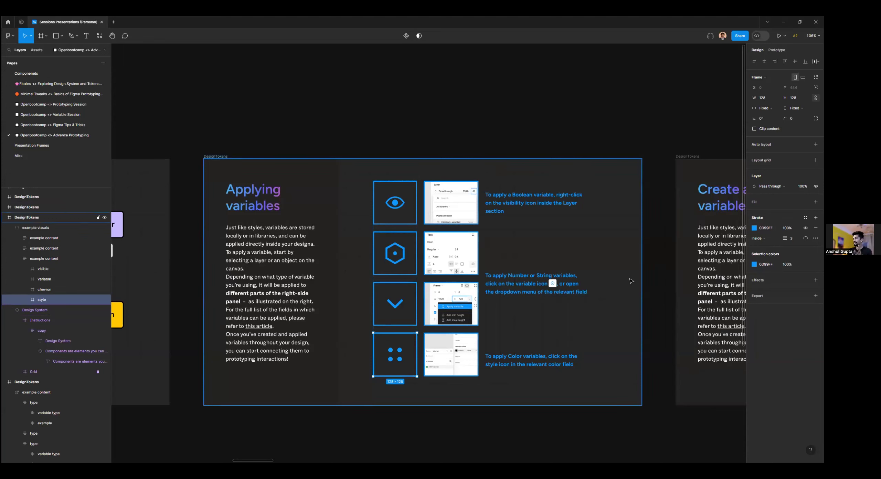
Step: Fit the DesignTokens slide and advance to the Create a variable slide
{"action": "left_click", "coordinate": [206, 156]}
{"action": "key", "text": "shift+2"}
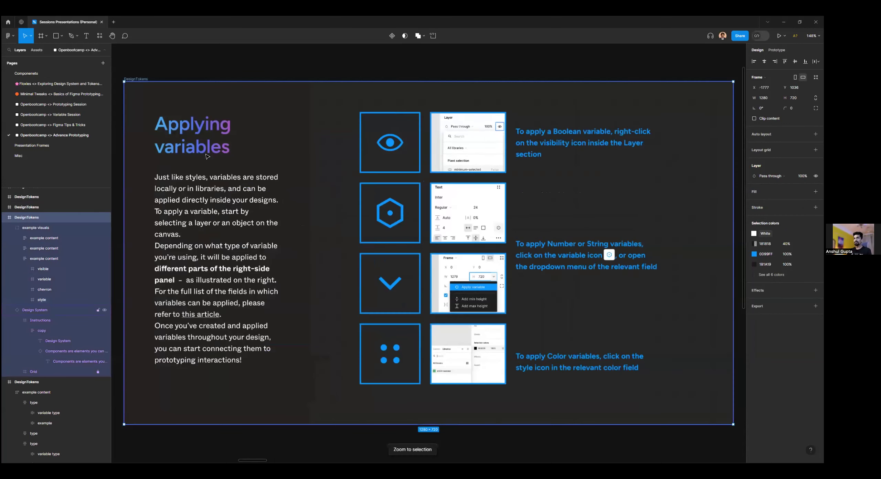
{"action": "key", "text": "n"}
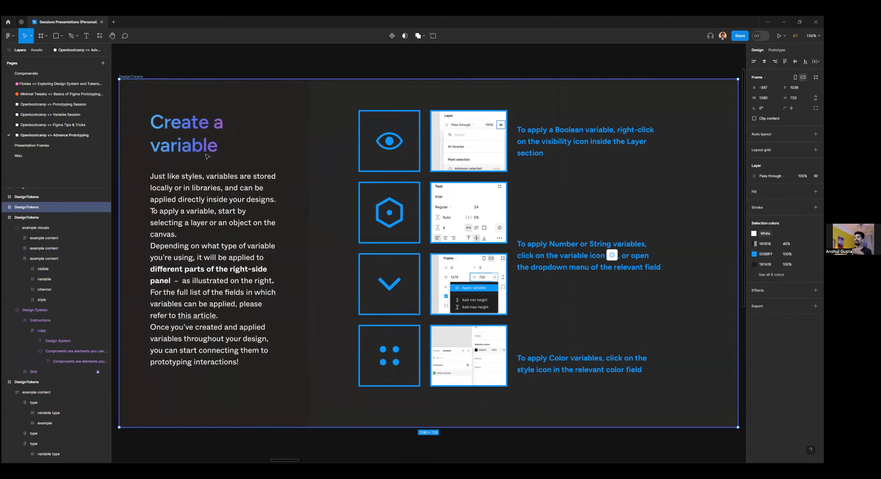
{"action": "left_click", "coordinate": [394, 66]}
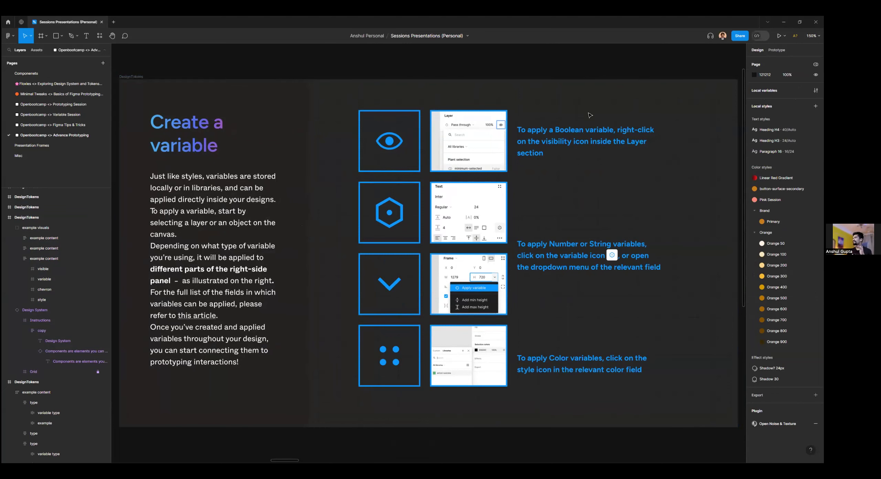
{"action": "left_click", "coordinate": [648, 98]}
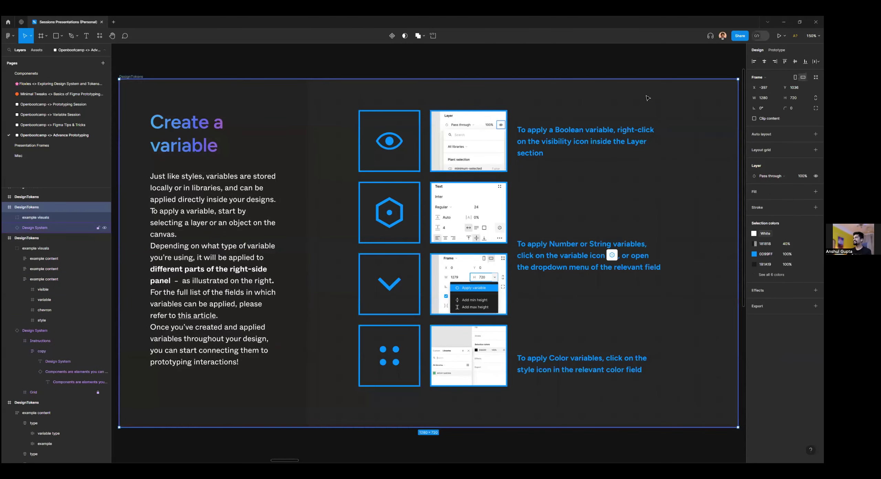
{"action": "key", "text": "Escape"}
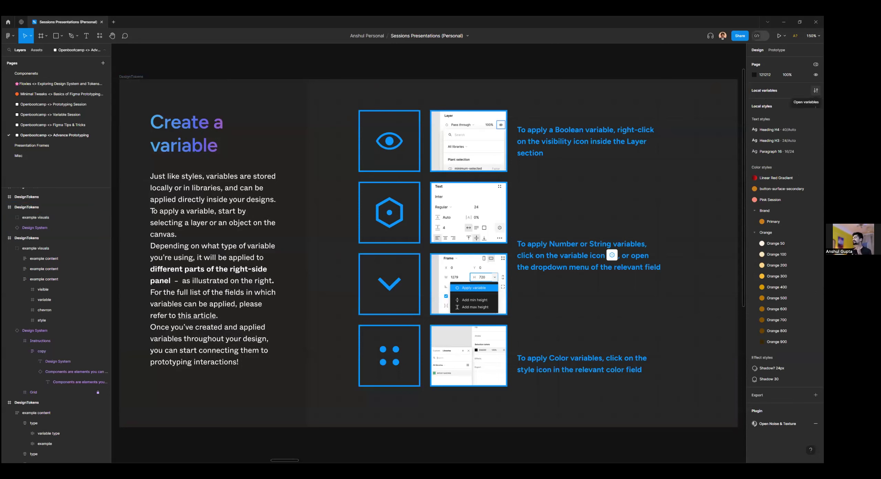
Step: Create a new empty variable collection named Collection in local variables
{"action": "left_click", "coordinate": [815, 90]}
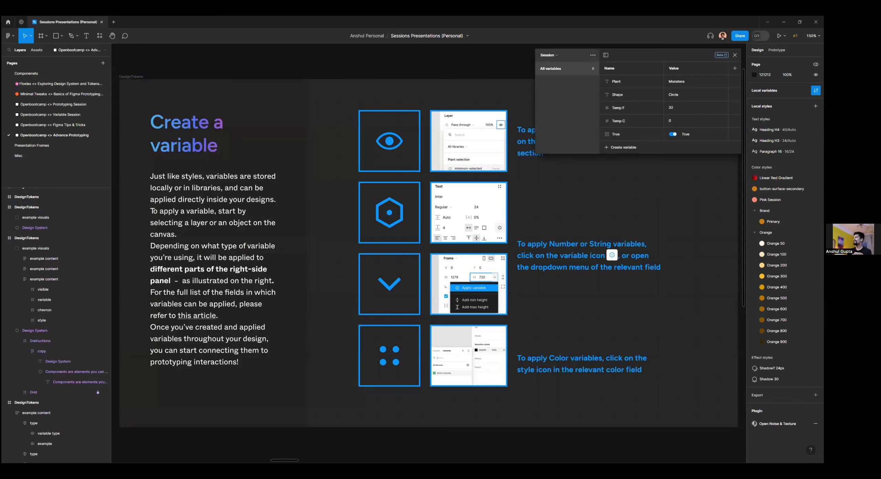
{"action": "left_click", "coordinate": [556, 55]}
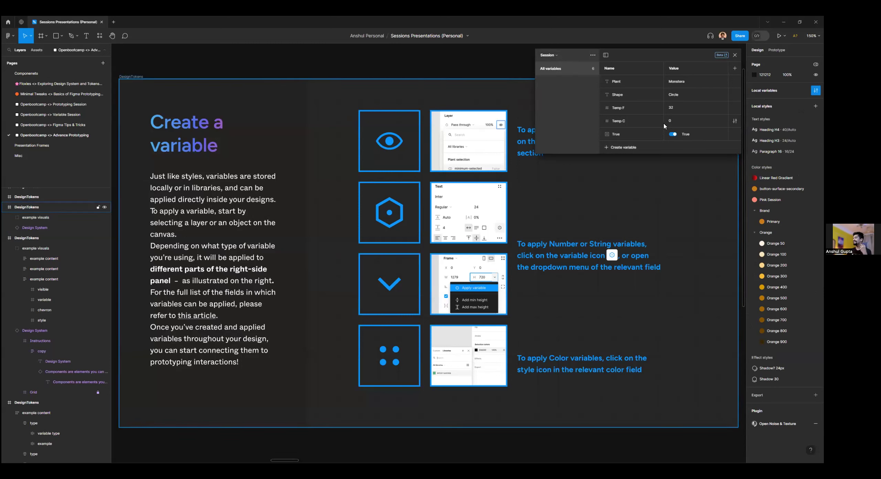
{"action": "left_click", "coordinate": [555, 56]}
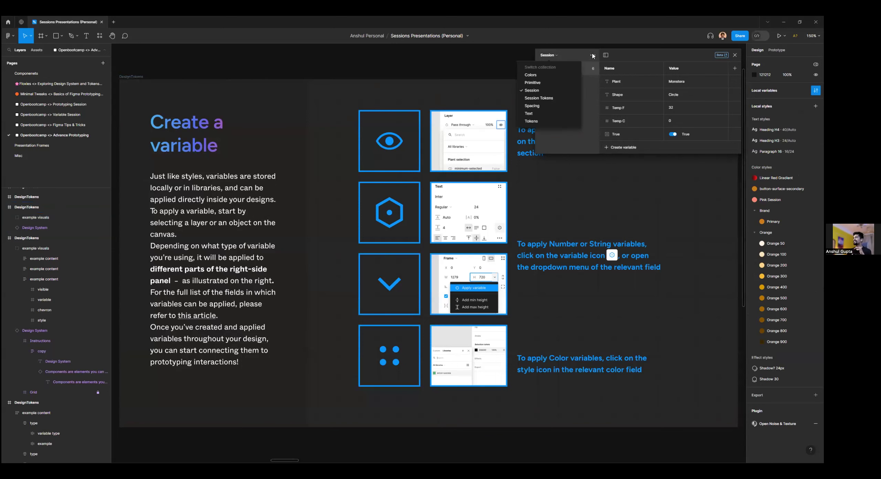
{"action": "left_click", "coordinate": [593, 55]}
{"action": "left_click", "coordinate": [584, 90]}
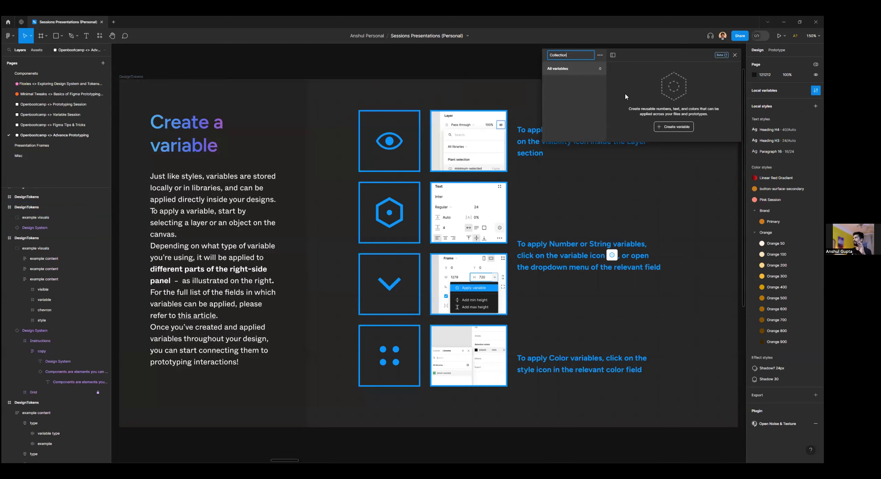
Step: Add and then delete a test Color variable, and reselect the Create a variable slide
{"action": "left_click", "coordinate": [667, 129]}
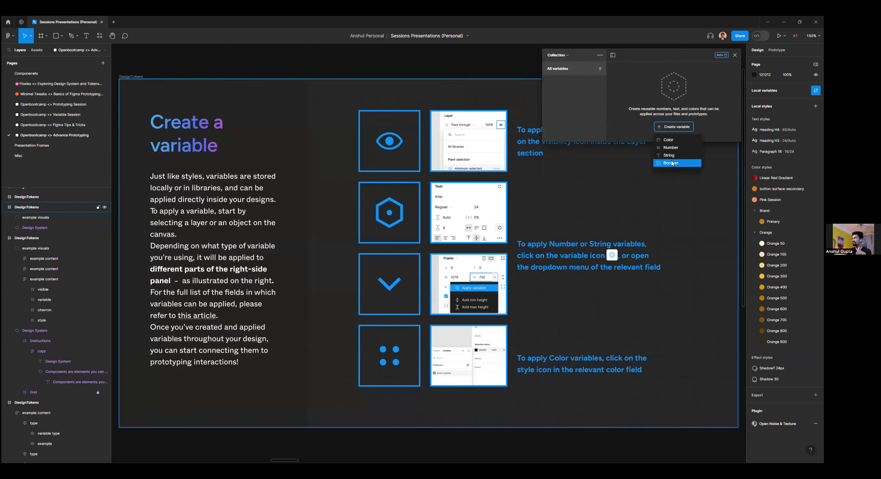
{"action": "left_click", "coordinate": [669, 140]}
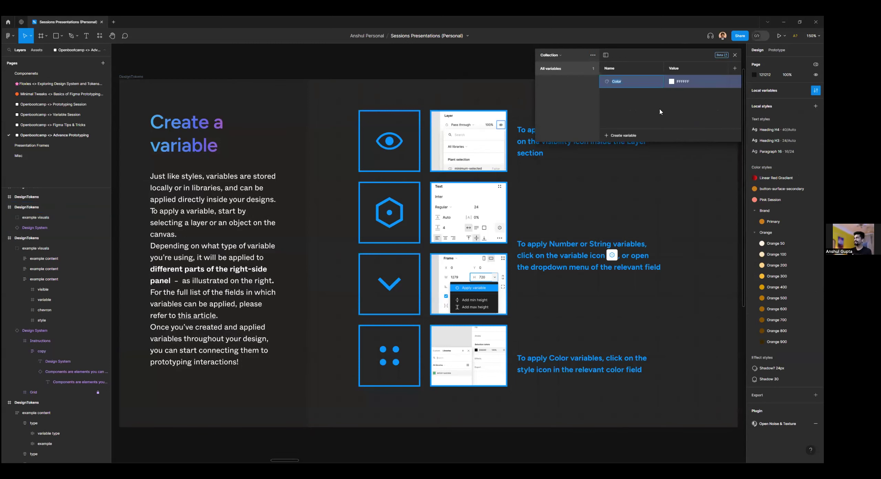
{"action": "key", "text": "period"}
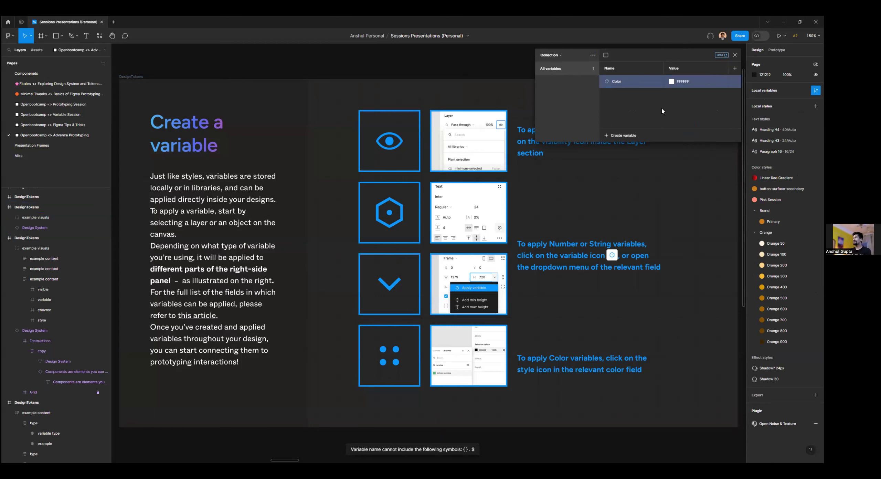
{"action": "right_click", "coordinate": [634, 81]}
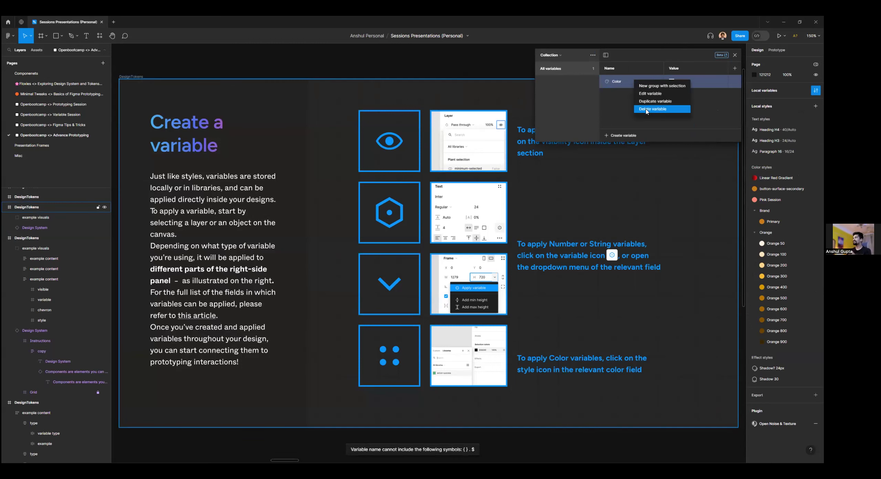
{"action": "left_click", "coordinate": [635, 107]}
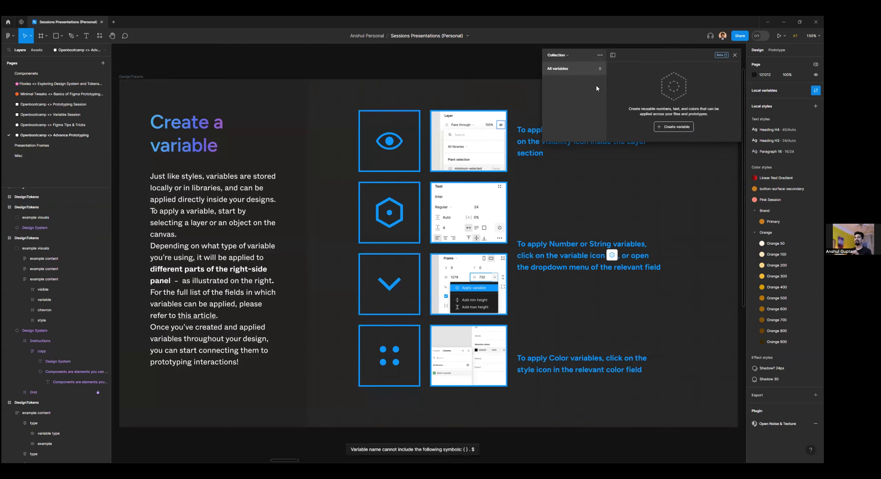
{"action": "left_click", "coordinate": [735, 56]}
{"action": "left_click", "coordinate": [132, 77]}
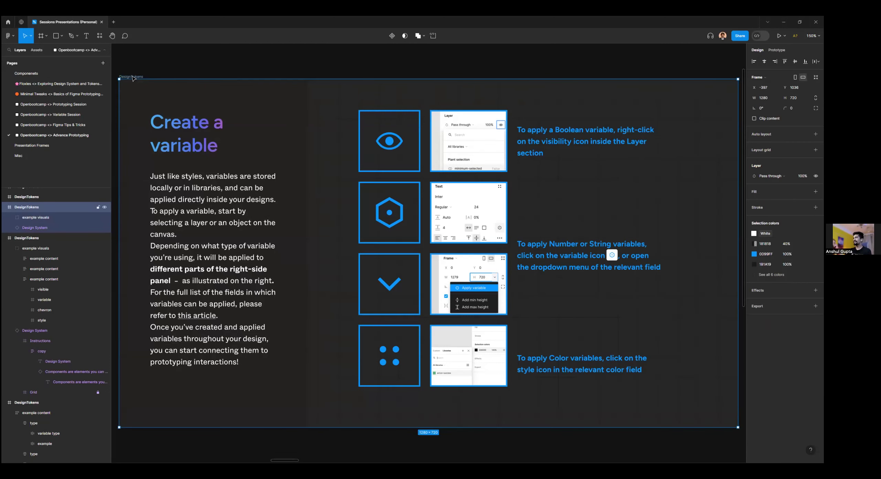
Step: On the Setting variable values slide, remove the DesignTokens frame's flow start and add an interaction
{"action": "key", "text": "n"}
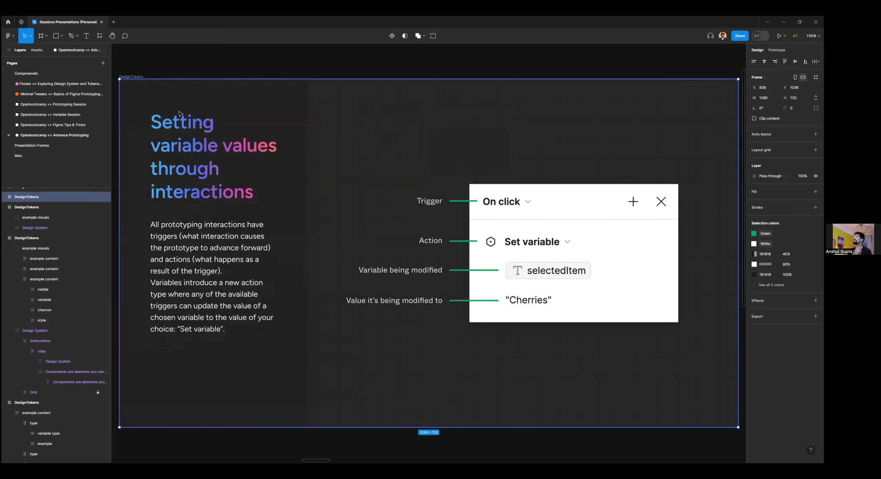
{"action": "key", "text": "Escape"}
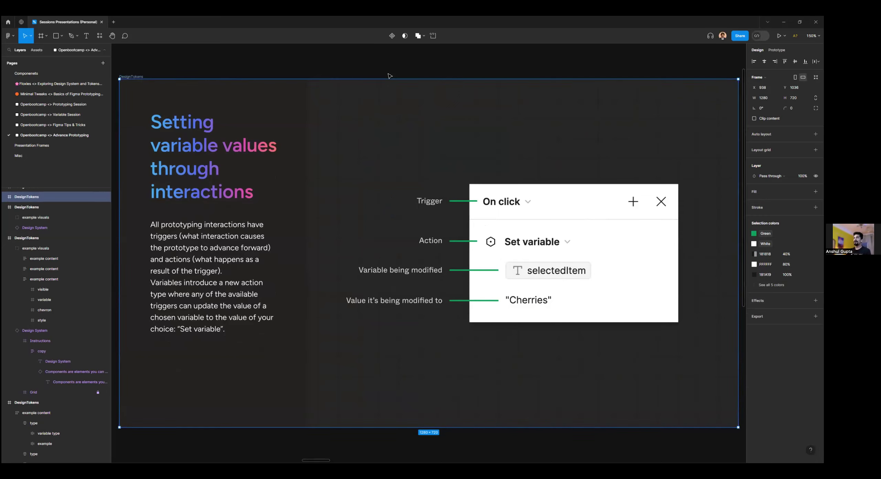
{"action": "key", "text": "alt+9"}
{"action": "left_click", "coordinate": [131, 77]}
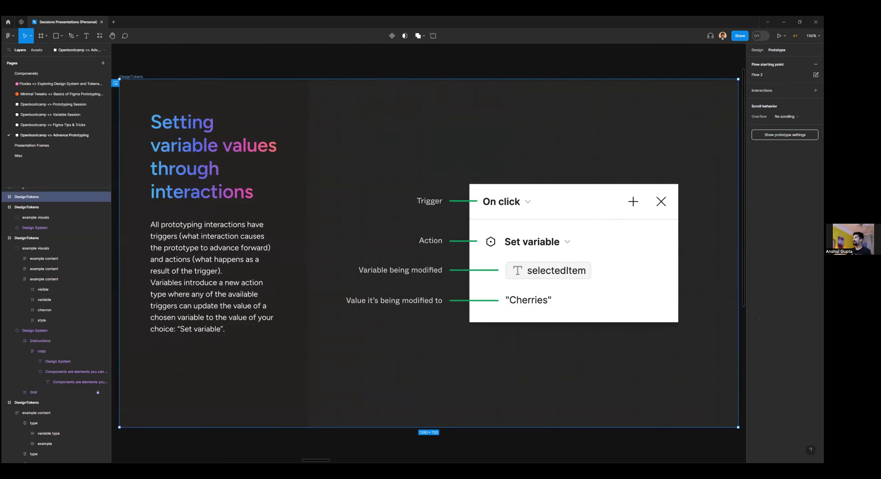
{"action": "left_click", "coordinate": [816, 64]}
{"action": "left_click", "coordinate": [815, 79]}
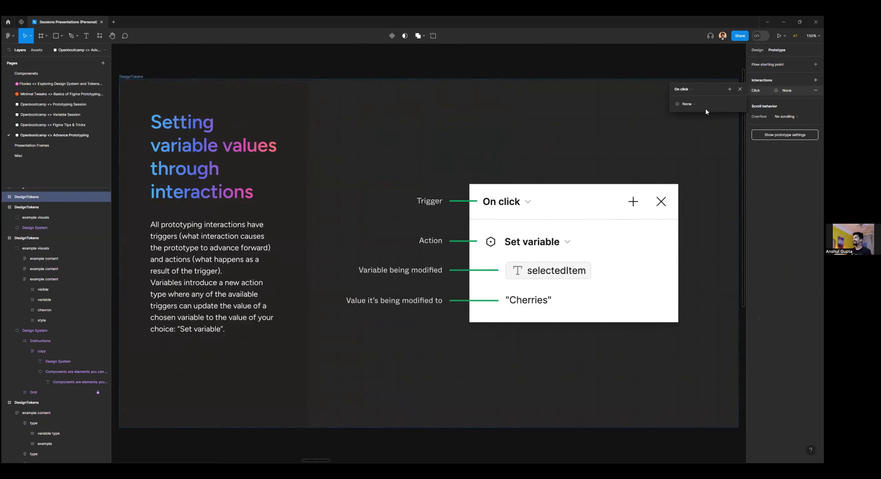
Step: Leave the interaction as On click with no action and advance to the How to add Set variable slide
{"action": "left_click", "coordinate": [687, 89]}
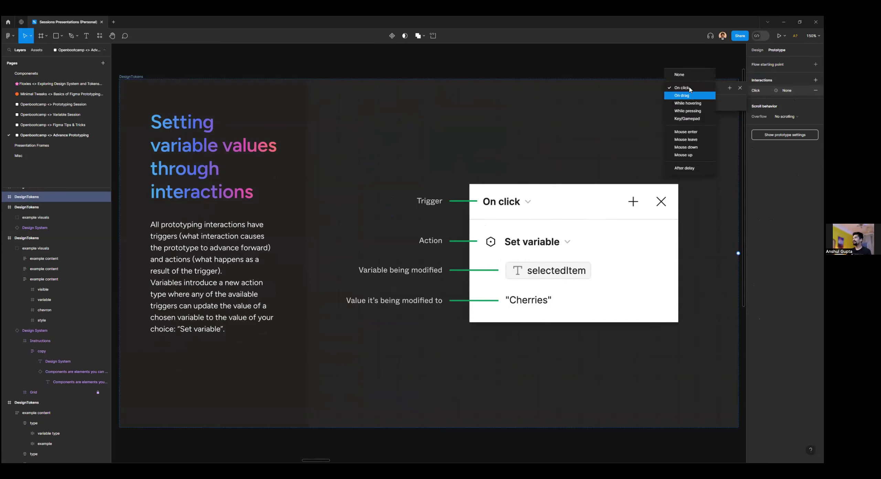
{"action": "left_click", "coordinate": [690, 89]}
{"action": "left_click", "coordinate": [702, 103]}
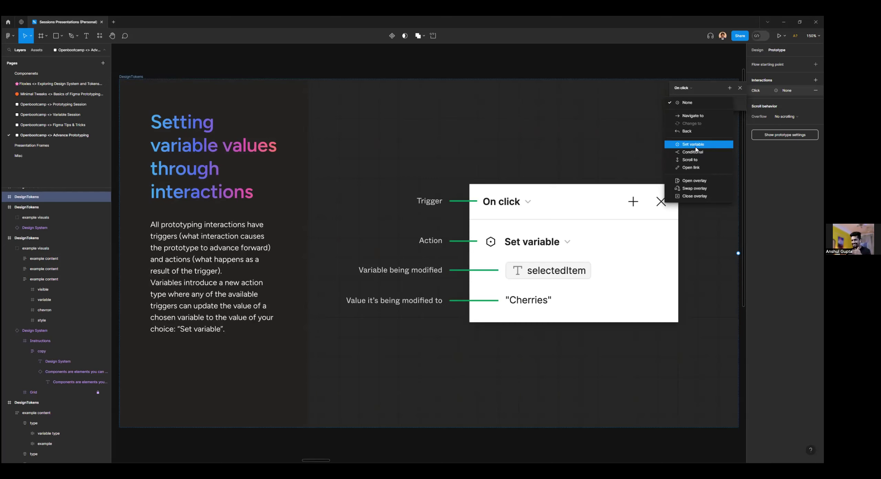
{"action": "key", "text": "Escape"}
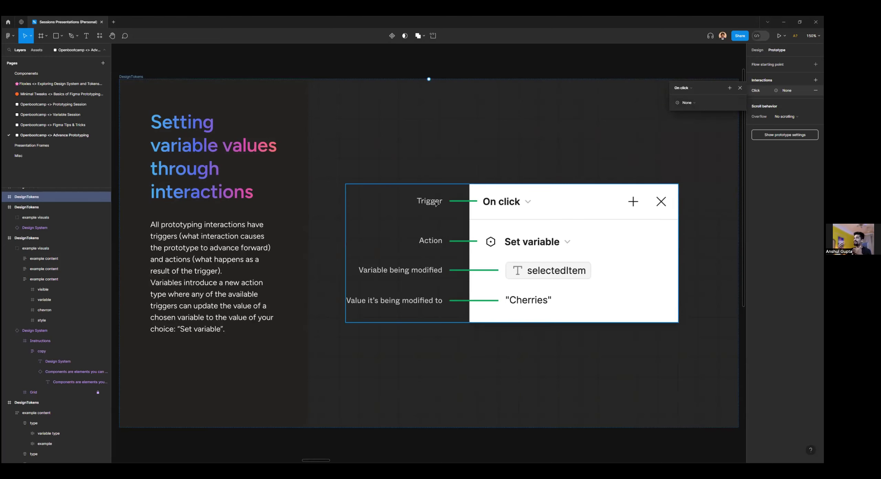
{"action": "left_click", "coordinate": [684, 88]}
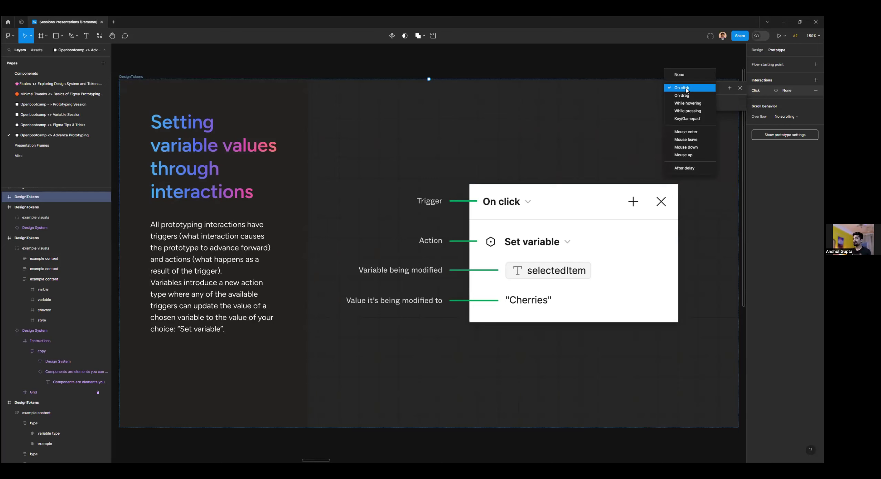
{"action": "left_click", "coordinate": [558, 203]}
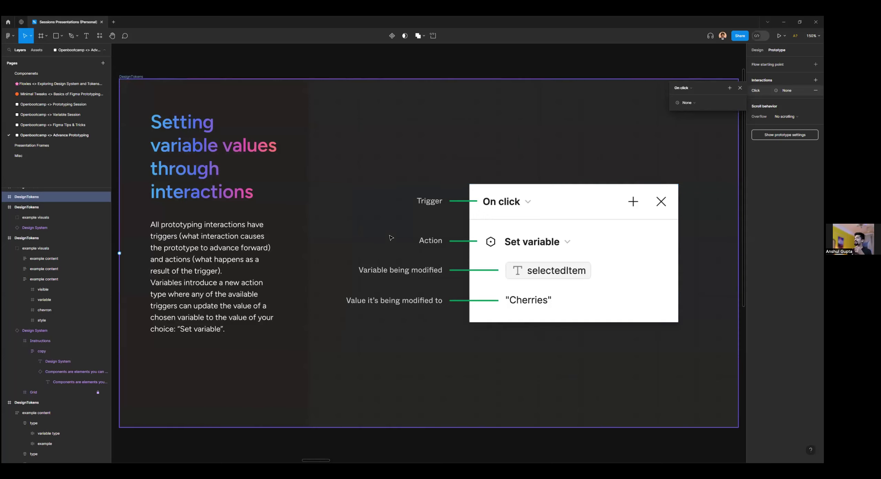
{"action": "left_click", "coordinate": [692, 89]}
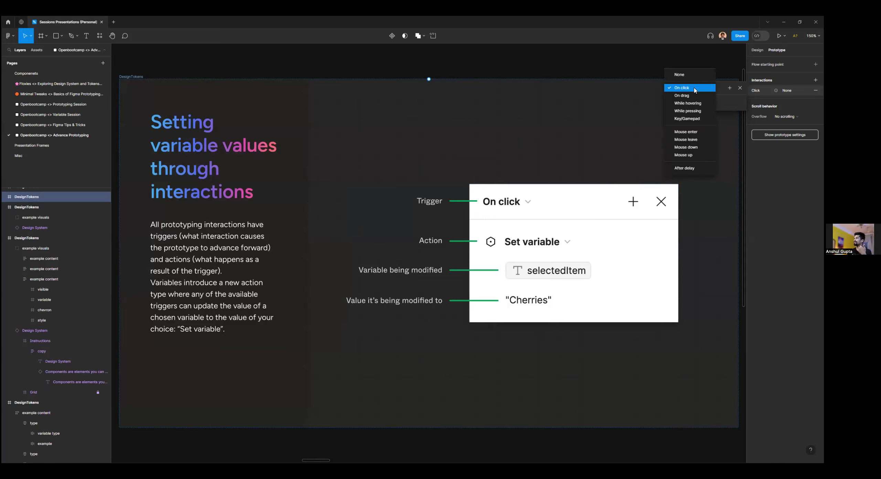
{"action": "left_click", "coordinate": [693, 92]}
{"action": "left_click", "coordinate": [694, 103]}
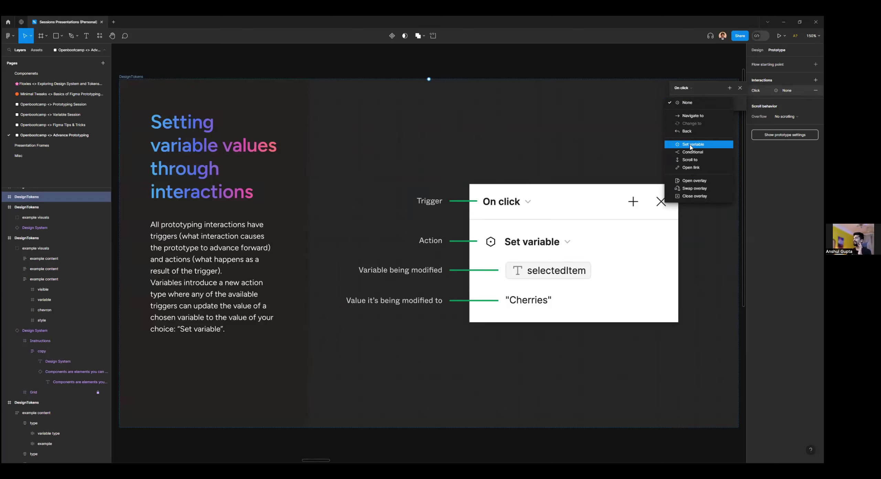
{"action": "left_click", "coordinate": [687, 102]}
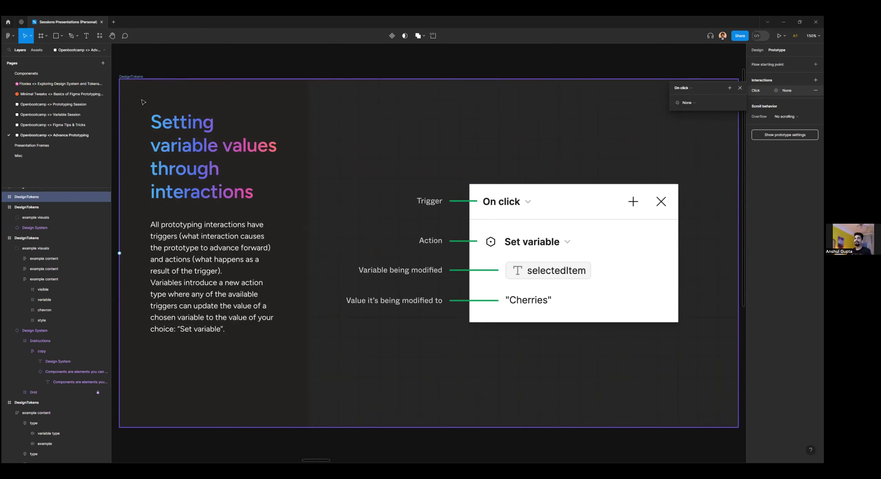
{"action": "left_click", "coordinate": [140, 78]}
{"action": "key", "text": "n"}
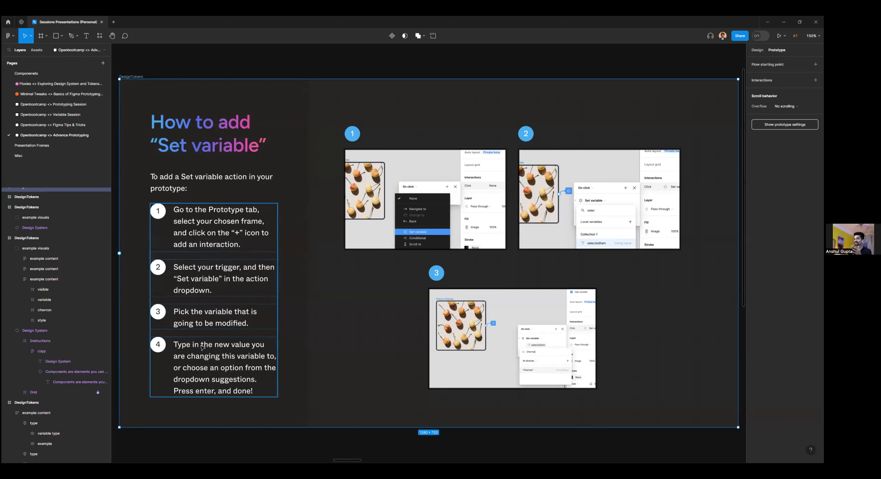
Step: Add an On click Set variable interaction to the step-1 screenshot that modifies spacing-sm
{"action": "left_click", "coordinate": [419, 215]}
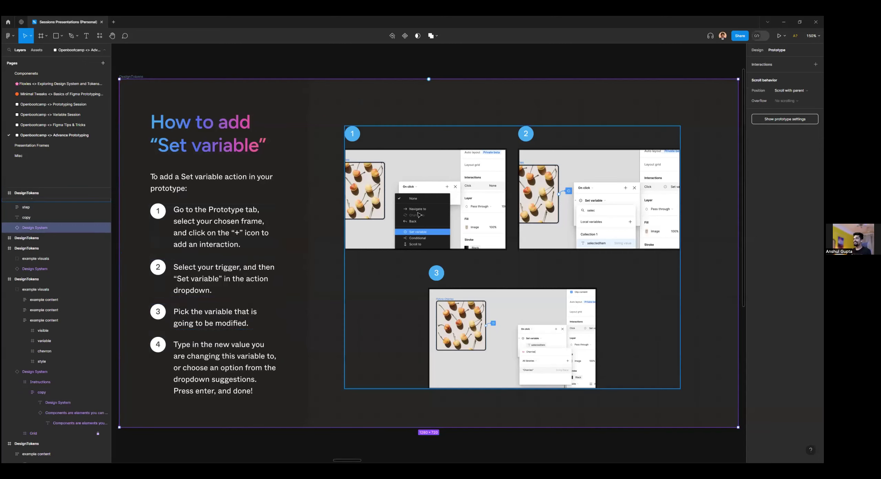
{"action": "double_click", "coordinate": [419, 215]}
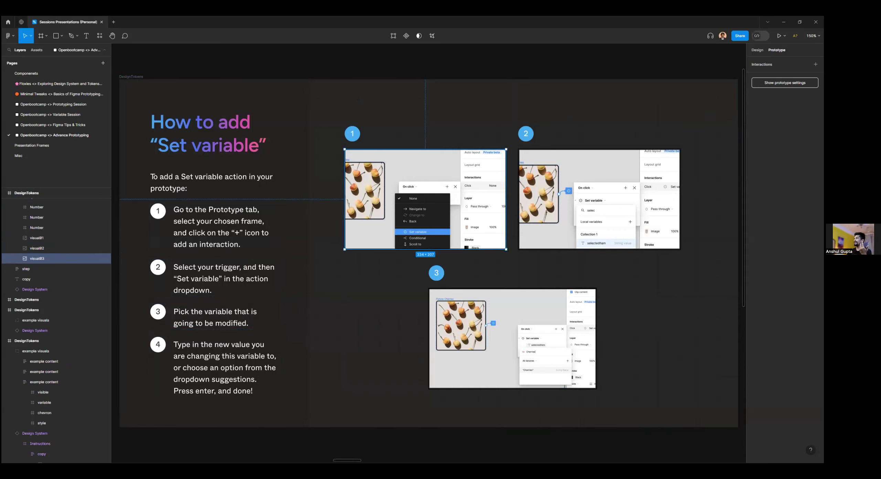
{"action": "left_click", "coordinate": [816, 64]}
{"action": "left_click", "coordinate": [683, 73]}
{"action": "left_click", "coordinate": [694, 80]}
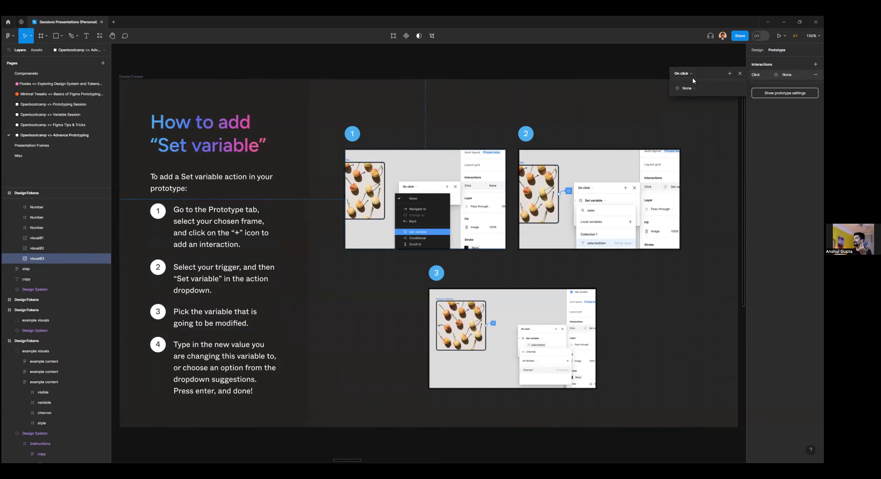
{"action": "left_click", "coordinate": [694, 89]}
{"action": "left_click", "coordinate": [700, 130]}
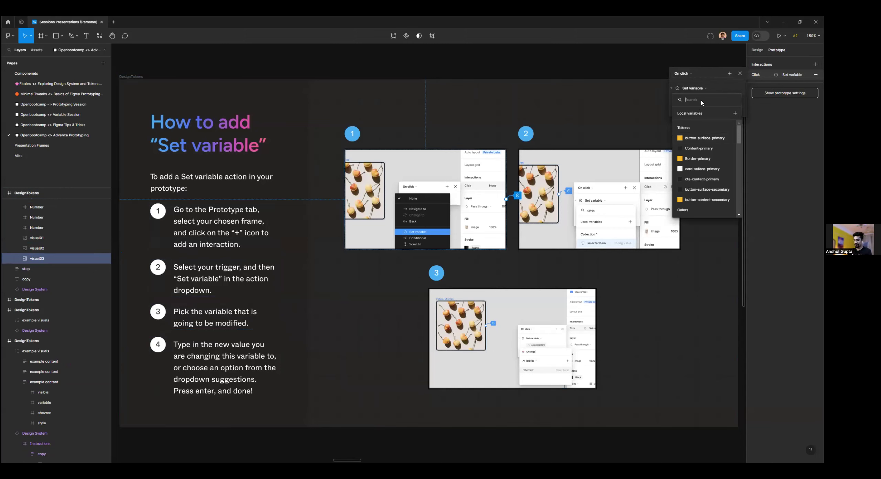
{"action": "type", "text": "sm"}
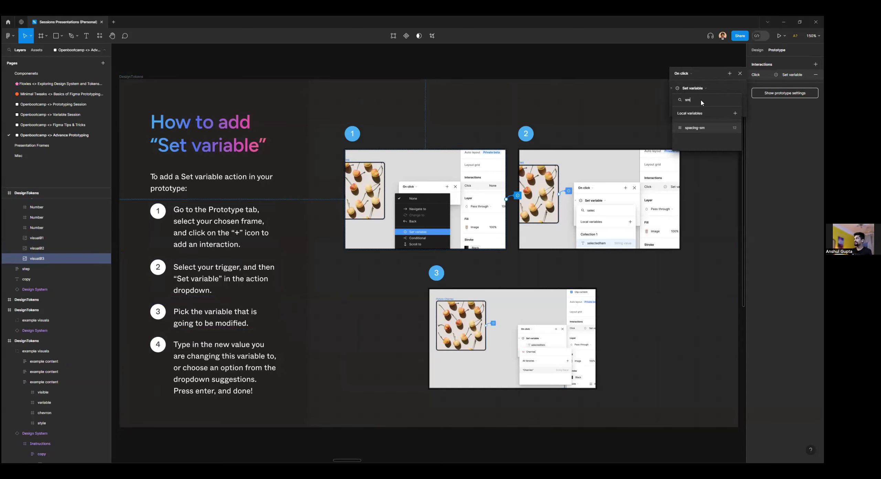
{"action": "left_click", "coordinate": [706, 128]}
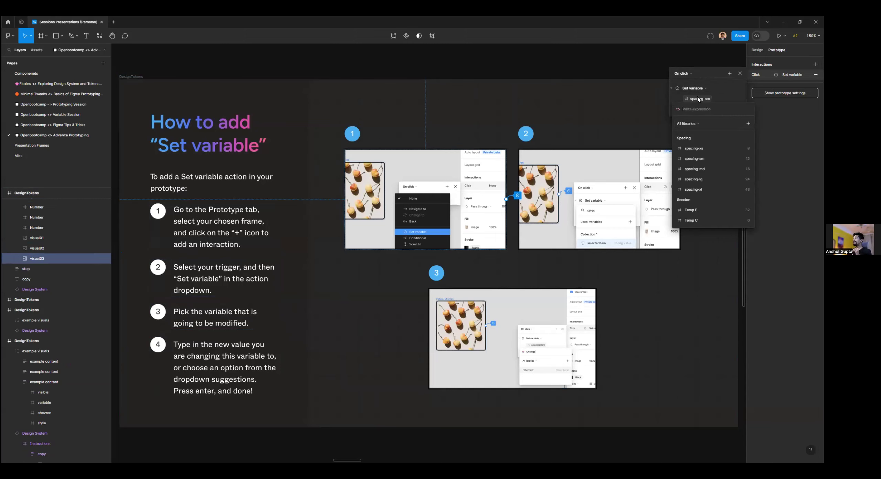
{"action": "key", "text": "Escape"}
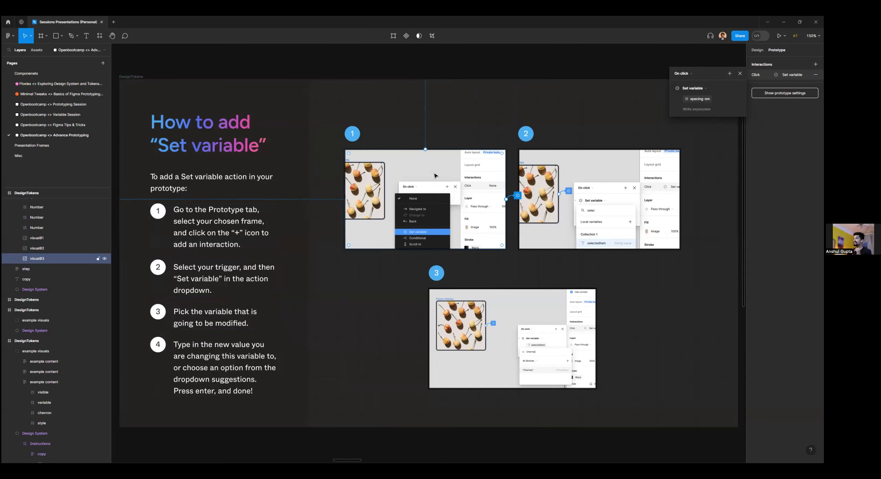
{"action": "left_click", "coordinate": [757, 49]}
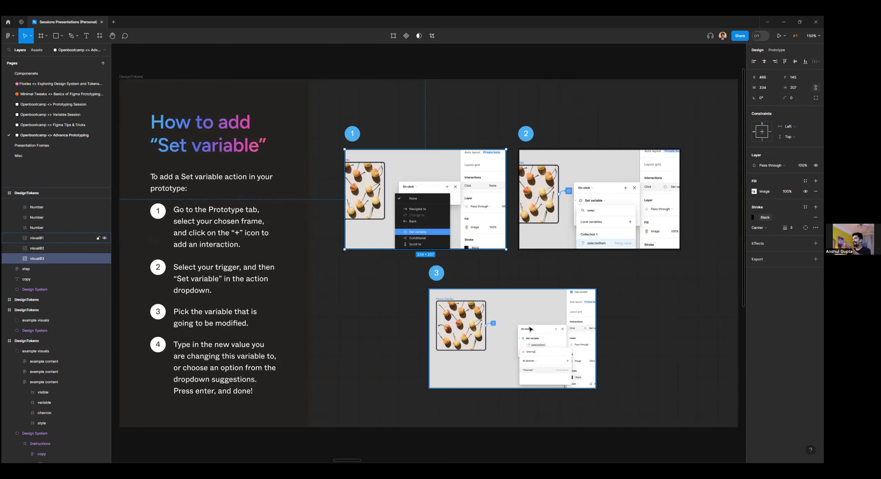
Step: Advance to the Use the Set variable action slide and fit it in view
{"action": "left_click", "coordinate": [130, 77]}
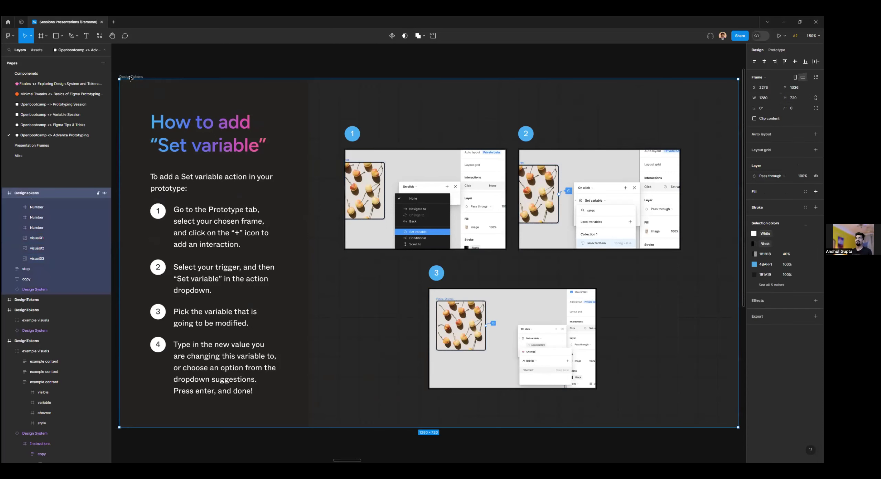
{"action": "key", "text": "n"}
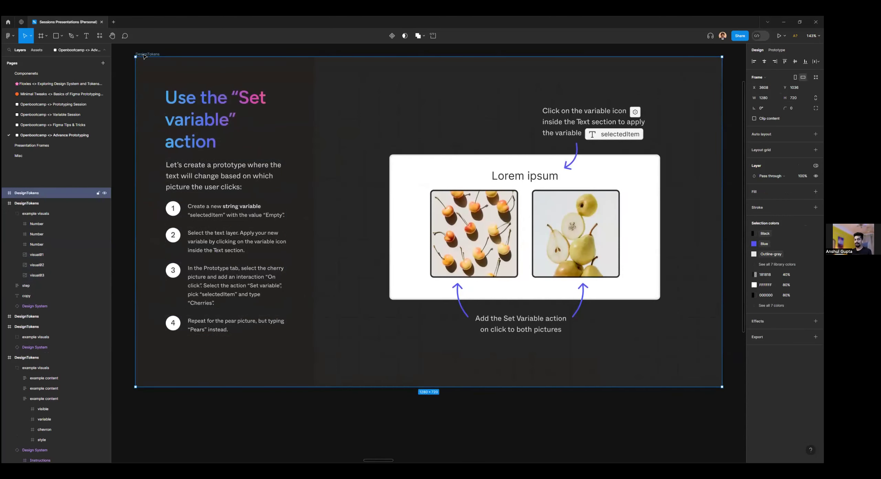
{"action": "key", "text": "shift+2"}
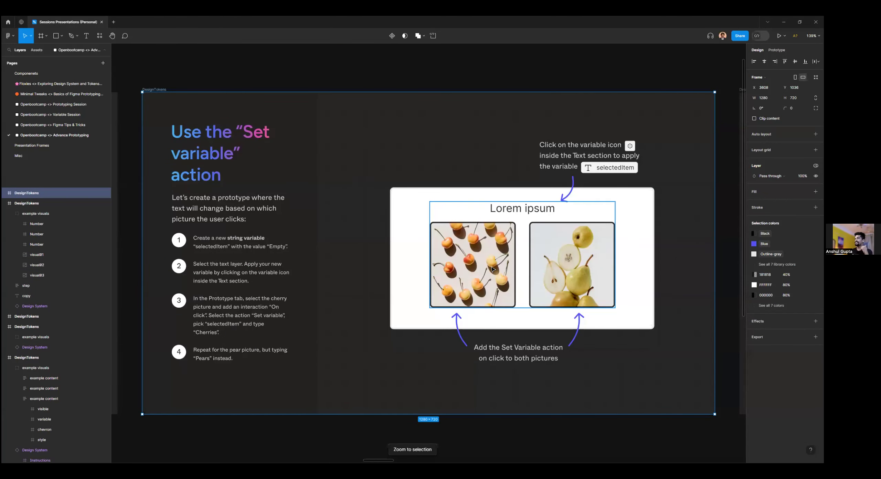
Step: Paste the cherries picture's properties onto the pears picture so it shows cherries
{"action": "double_click", "coordinate": [494, 269]}
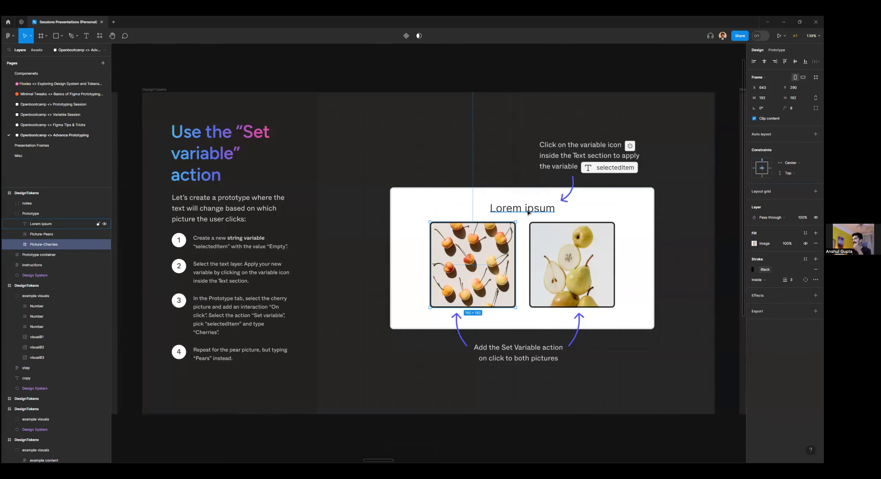
{"action": "left_click", "coordinate": [529, 213]}
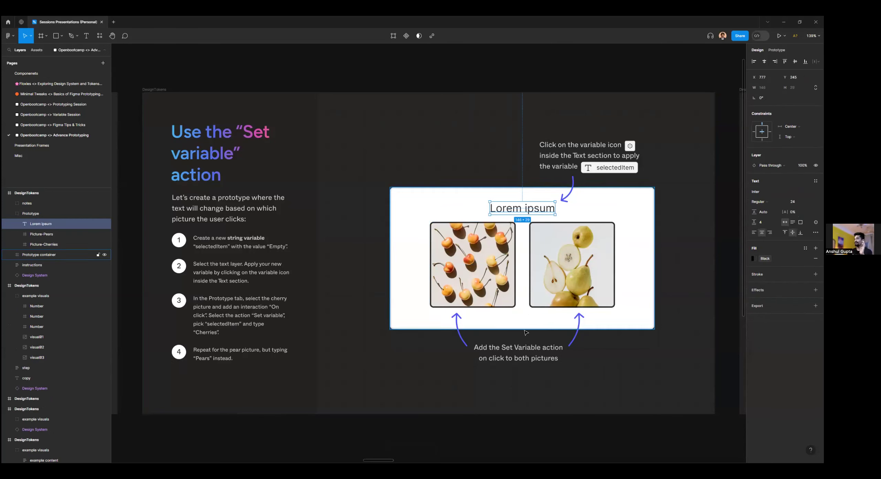
{"action": "scroll", "coordinate": [521, 353], "scroll_direction": "down", "scroll_amount": 2}
{"action": "left_click", "coordinate": [510, 304]}
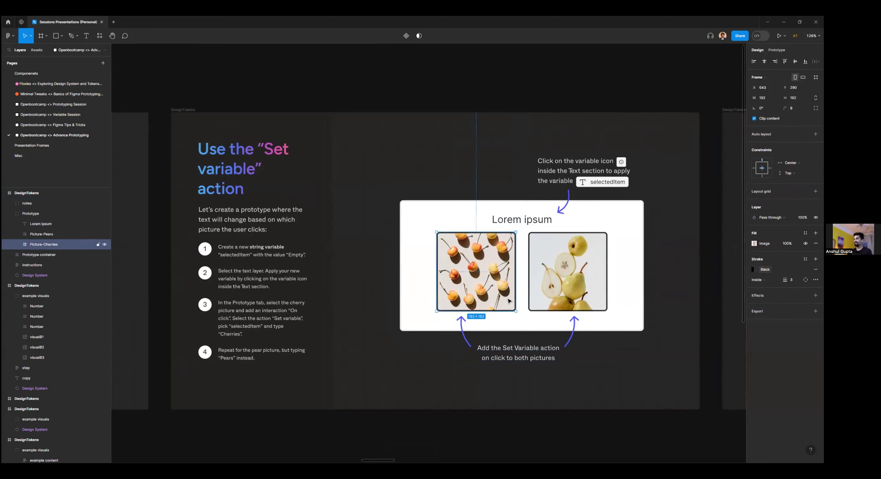
{"action": "left_click", "coordinate": [550, 284]}
{"action": "left_click", "coordinate": [509, 282]}
{"action": "left_click", "coordinate": [585, 279]}
{"action": "key", "text": "ctrl+alt+v"}
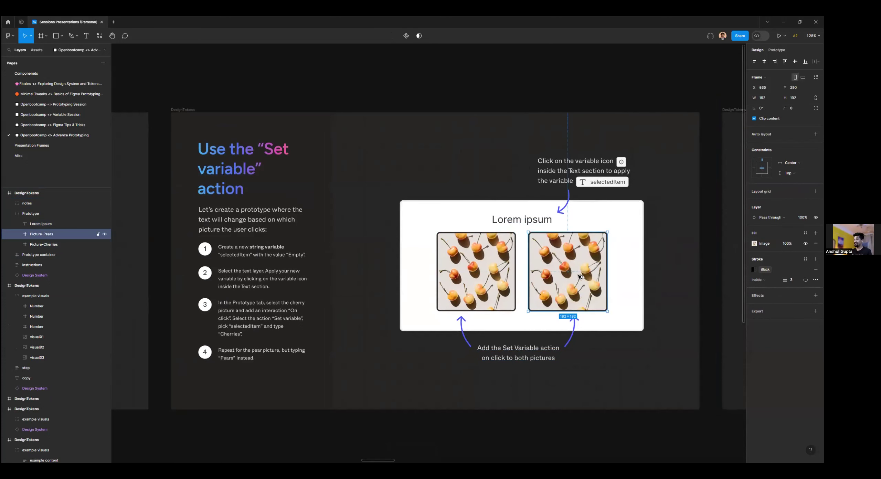
{"action": "scroll", "coordinate": [561, 281], "scroll_direction": "up", "scroll_amount": 3}
{"action": "key", "text": "Tab"}
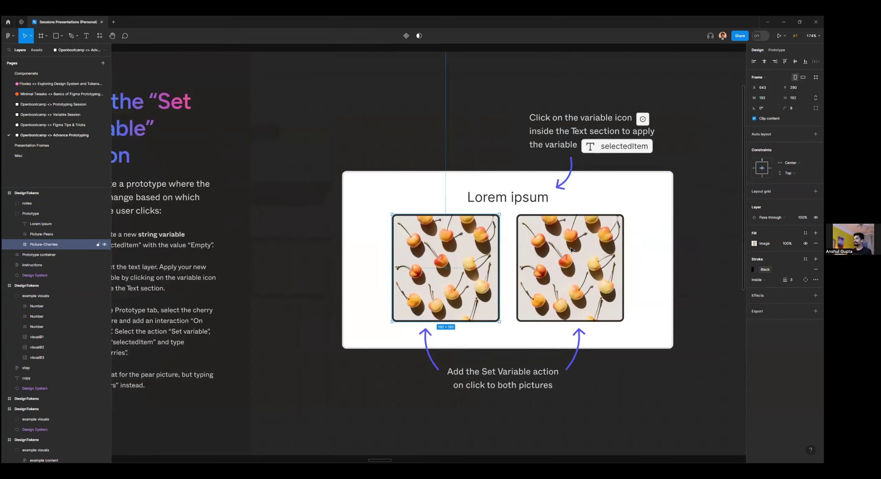
{"action": "left_click", "coordinate": [530, 199]}
{"action": "scroll", "coordinate": [530, 201], "scroll_direction": "down", "scroll_amount": 4}
Step: Rename the local variable collection to 'Live Session'
{"action": "left_click", "coordinate": [659, 93]}
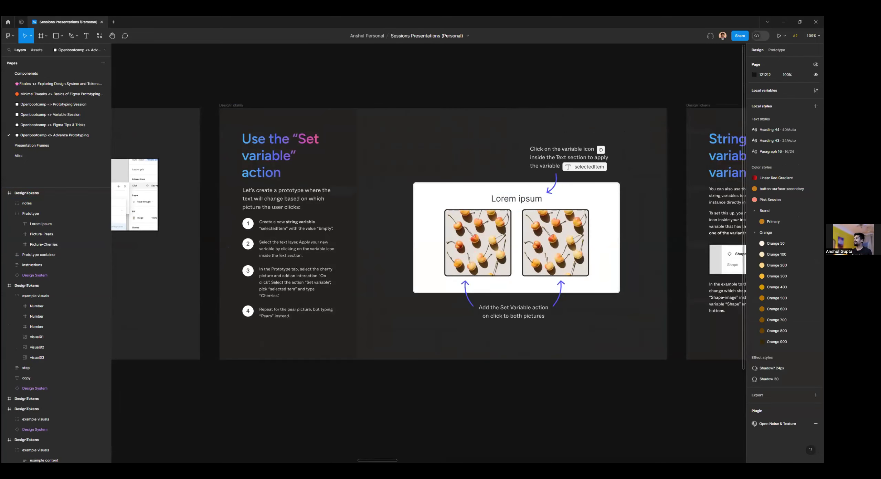
{"action": "left_click", "coordinate": [816, 90]}
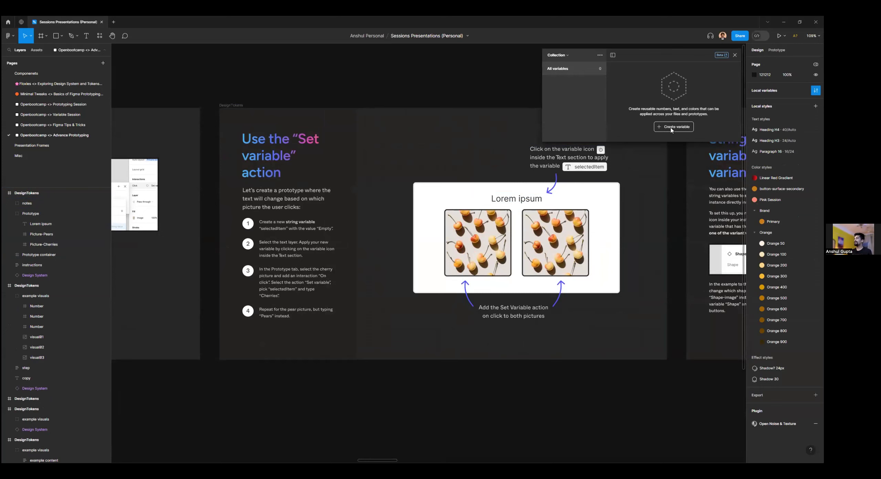
{"action": "left_click", "coordinate": [566, 60]}
{"action": "left_click", "coordinate": [590, 58]}
{"action": "left_click", "coordinate": [600, 55]}
{"action": "left_click", "coordinate": [592, 68]}
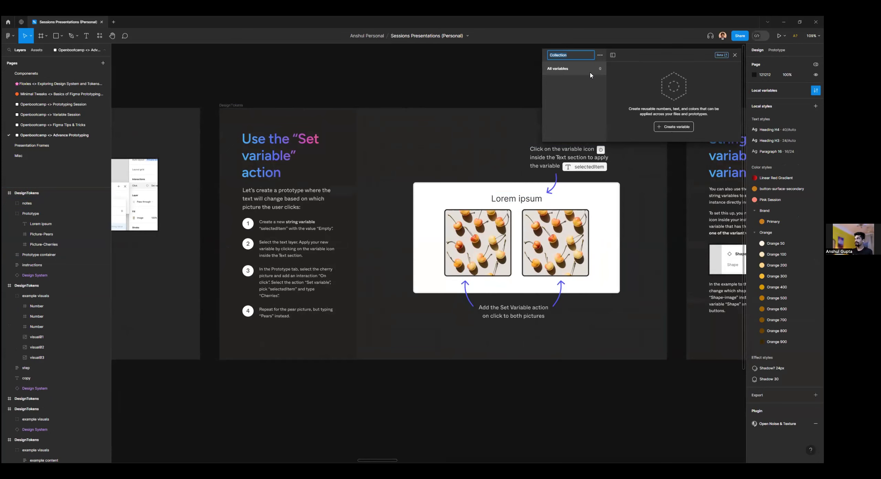
{"action": "type", "text": "Live Session"}
Step: Create a string variable named 'Fruits' in Live Session and close the variables panel
{"action": "left_click", "coordinate": [685, 128]}
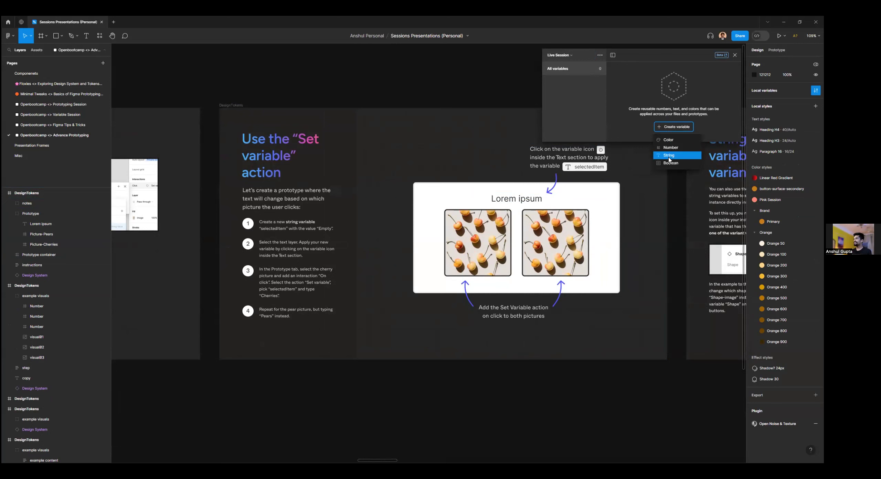
{"action": "left_click", "coordinate": [669, 157]}
{"action": "key", "text": "BackSpace"}
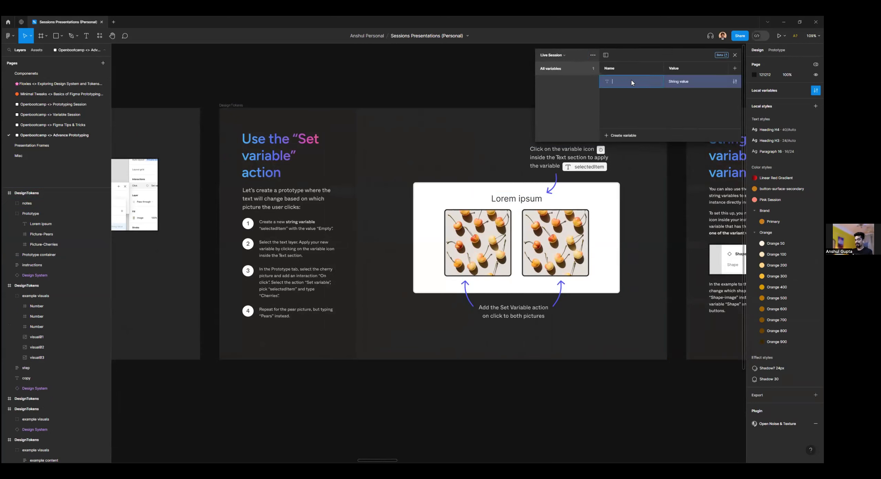
{"action": "type", "text": "Fruits"}
{"action": "left_click", "coordinate": [688, 82]}
{"action": "type", "text": "q"}
{"action": "key", "text": "BackSpace"}
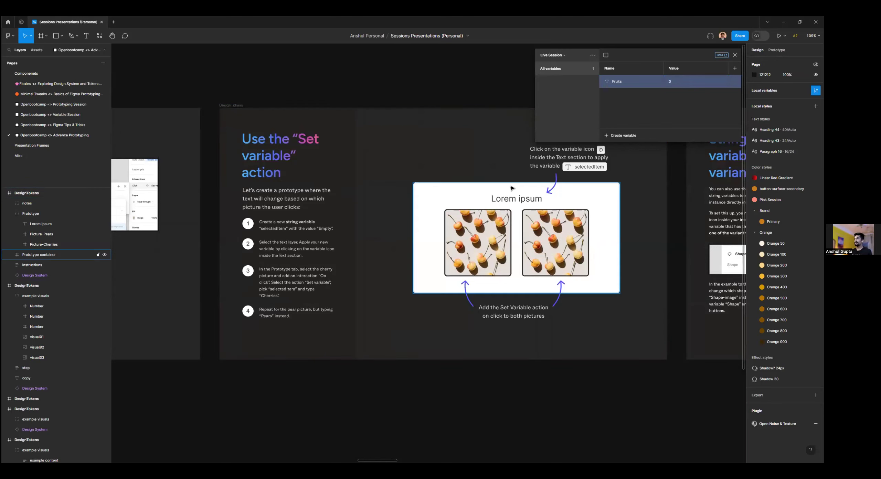
{"action": "left_click", "coordinate": [517, 199]}
{"action": "left_click", "coordinate": [734, 55]}
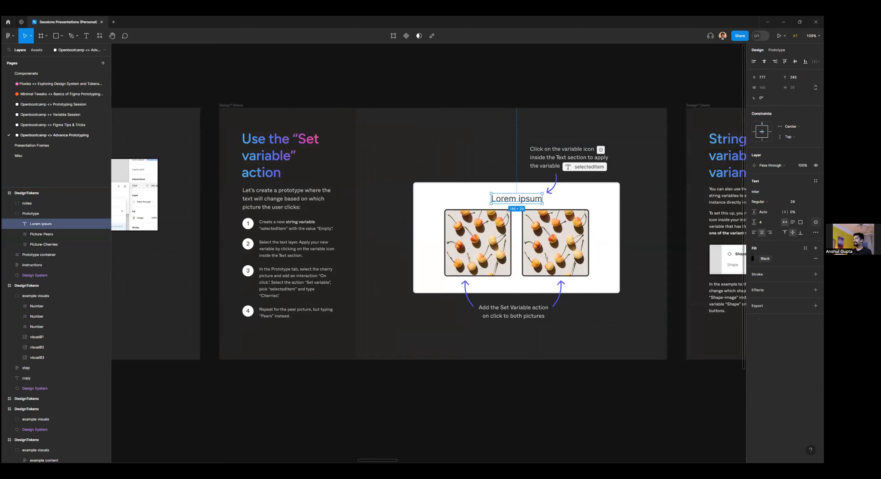
Step: Bind the Lorem ipsum heading's text to the Fruits variable
{"action": "left_click", "coordinate": [816, 222]}
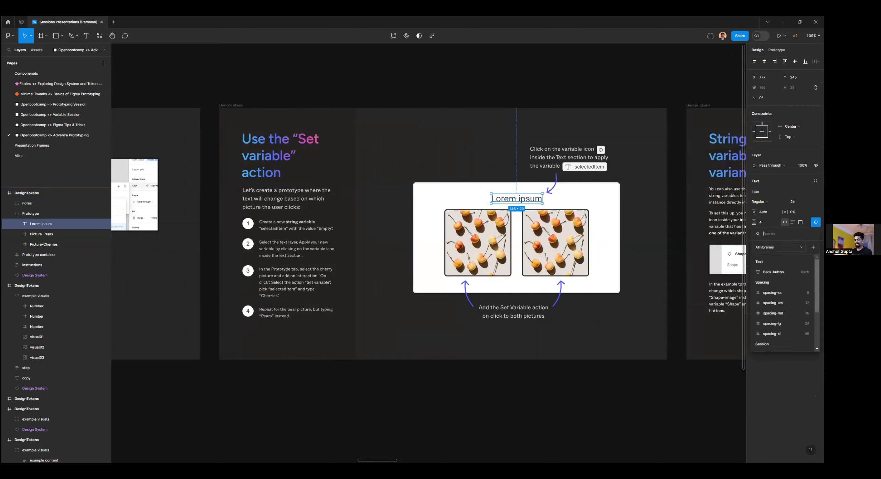
{"action": "type", "text": "fr"}
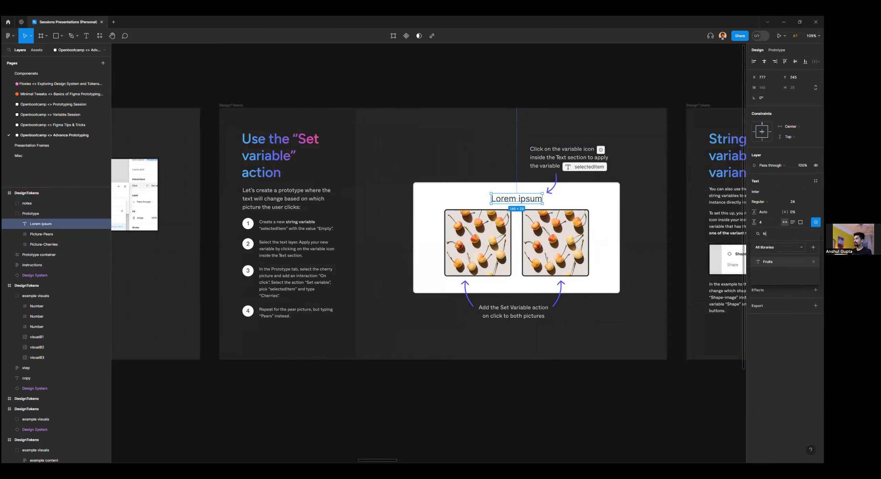
{"action": "left_click", "coordinate": [768, 262]}
Step: Set the Fruits variable's value to 'Lorem Ipsum' in Local variables
{"action": "left_click", "coordinate": [693, 83]}
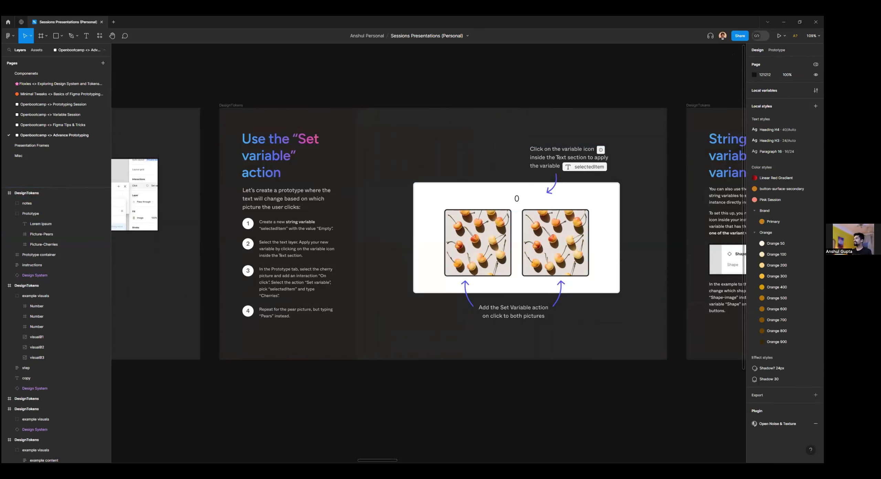
{"action": "left_click", "coordinate": [816, 90]}
{"action": "left_click", "coordinate": [674, 83]}
{"action": "key", "text": "BackSpace"}
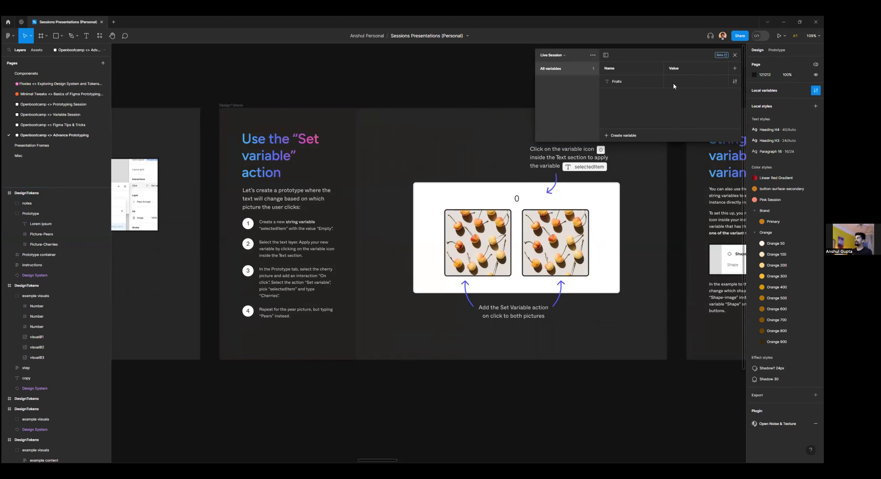
{"action": "key", "text": "ctrl+z"}
{"action": "left_click", "coordinate": [671, 84]}
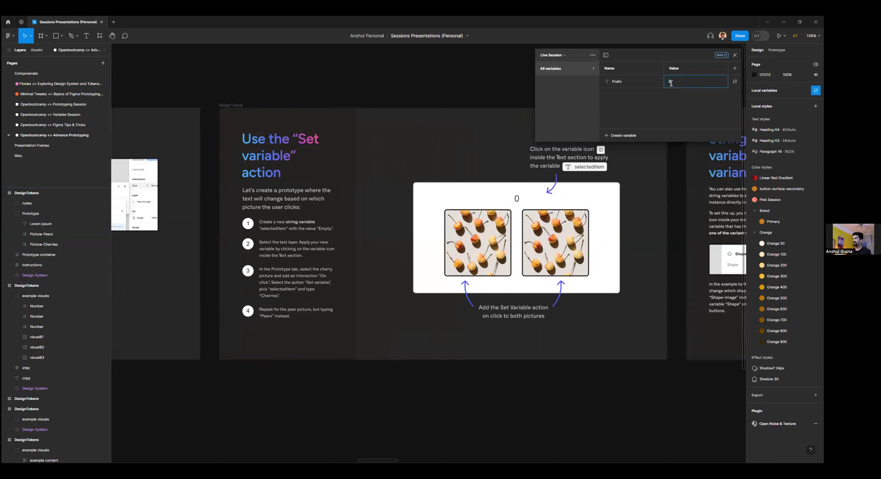
{"action": "type", "text": "EmpLorem Ipsum"}
{"action": "key", "text": "Return"}
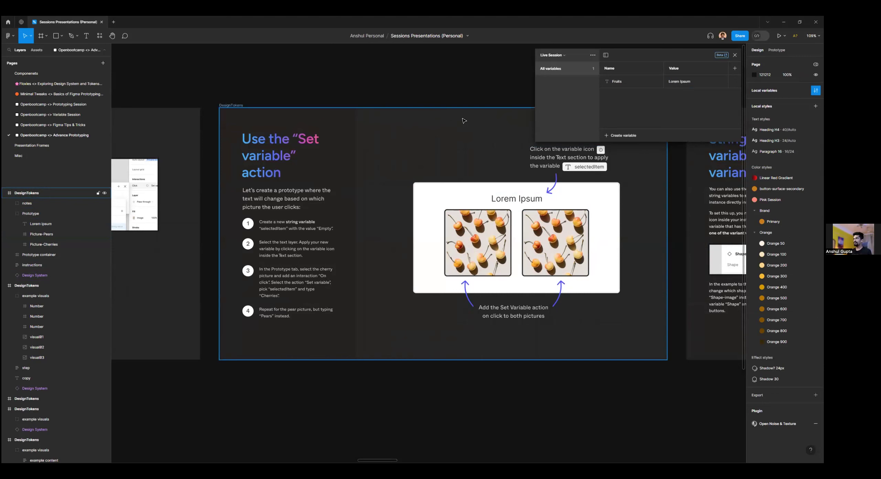
{"action": "left_click", "coordinate": [735, 56]}
Step: Zoom to the slide and select the left cherry picture in the Prototype tab
{"action": "left_click", "coordinate": [474, 234]}
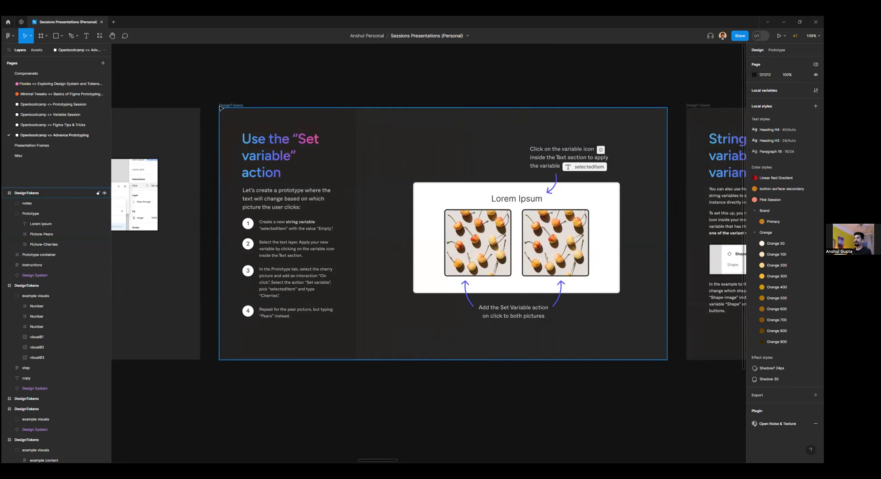
{"action": "key", "text": "shift+2"}
{"action": "double_click", "coordinate": [474, 235]}
{"action": "key", "text": "shift+e"}
Step: Replace the left cherry picture's empty interaction with On click Set variable Fruits = 'Cherries'
{"action": "left_click", "coordinate": [816, 75]}
{"action": "left_click", "coordinate": [816, 64]}
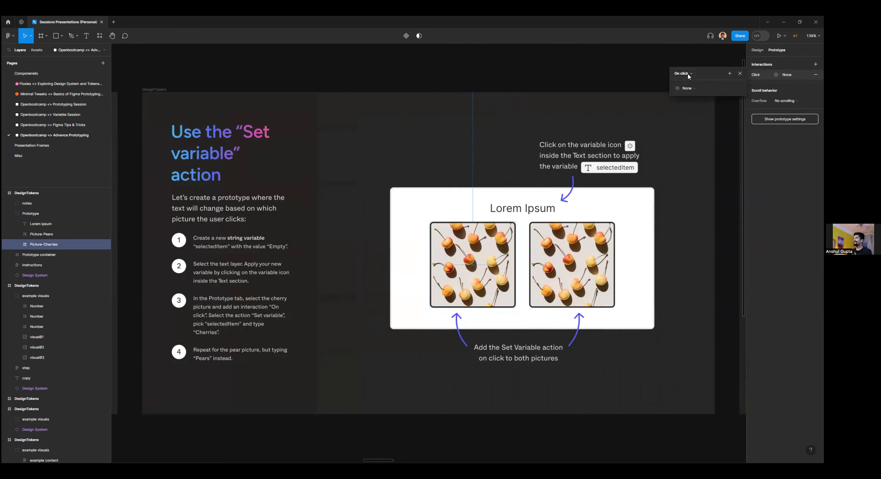
{"action": "left_click", "coordinate": [691, 88]}
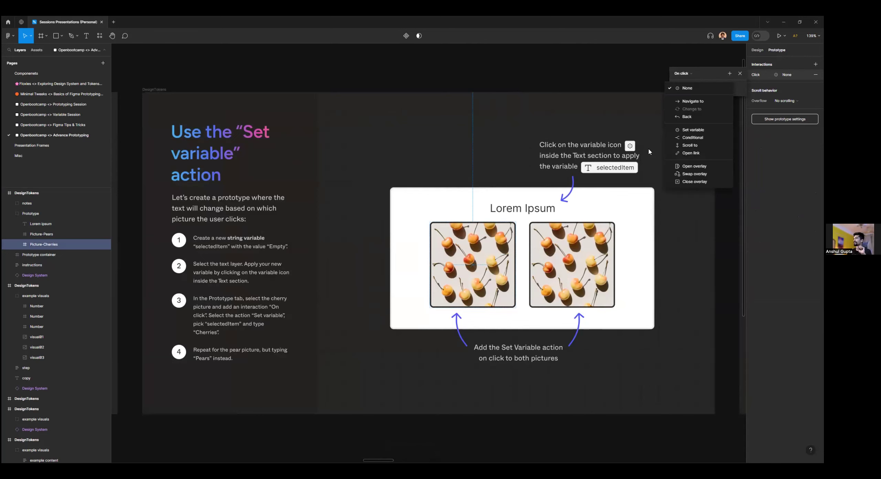
{"action": "left_click", "coordinate": [684, 131]}
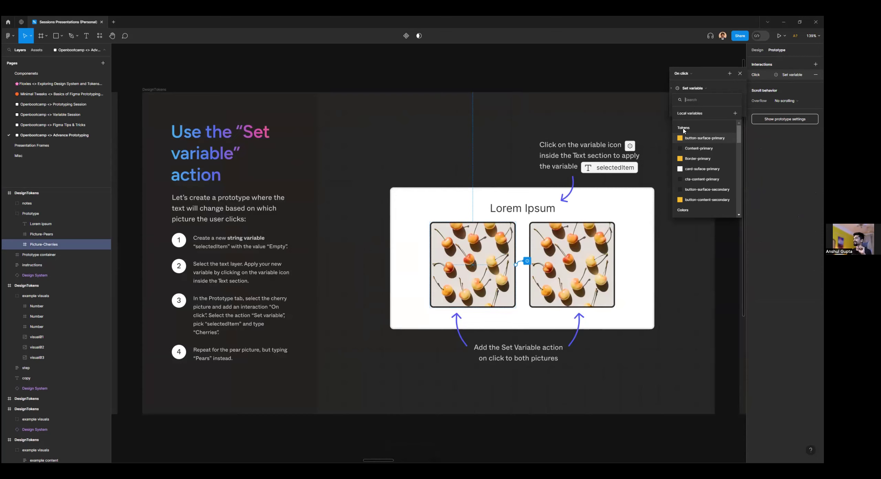
{"action": "type", "text": "F"}
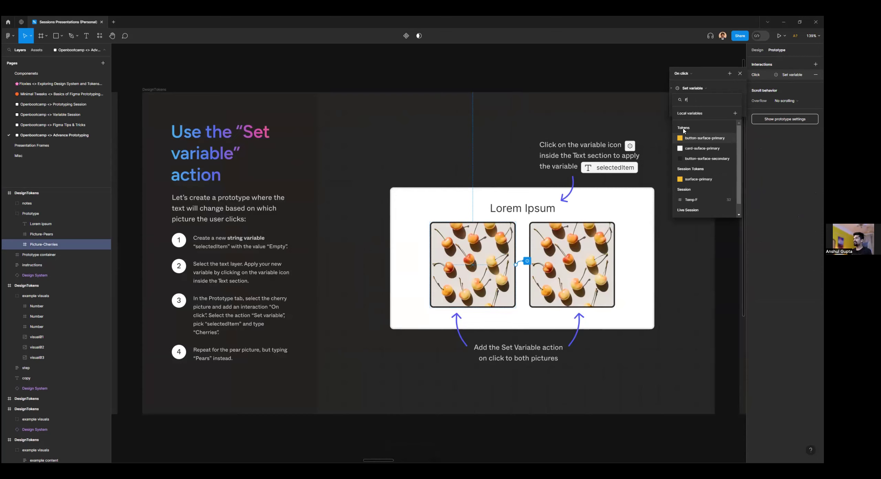
{"action": "key", "text": "Return"}
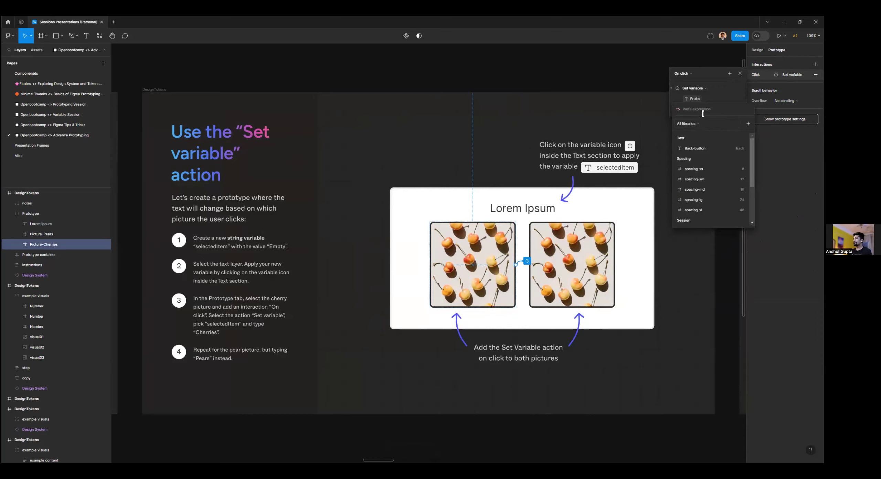
{"action": "left_click", "coordinate": [705, 99]}
{"action": "type", "text": "FRUI"}
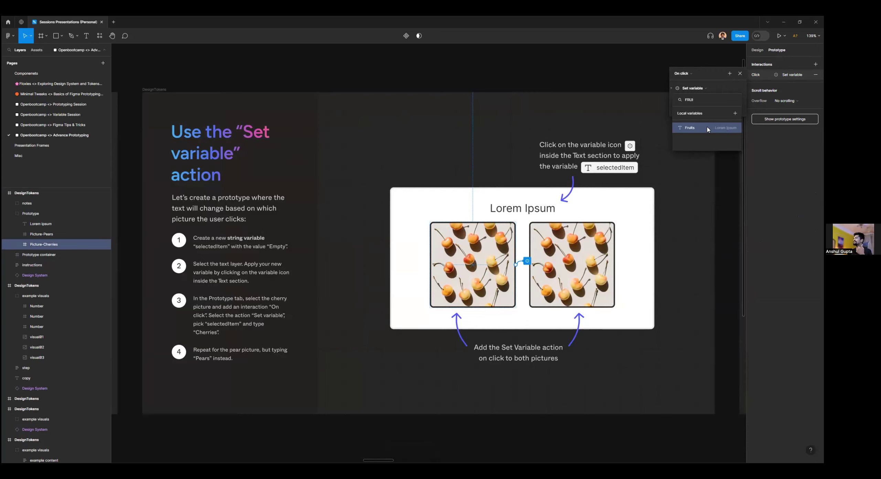
{"action": "left_click", "coordinate": [686, 129]}
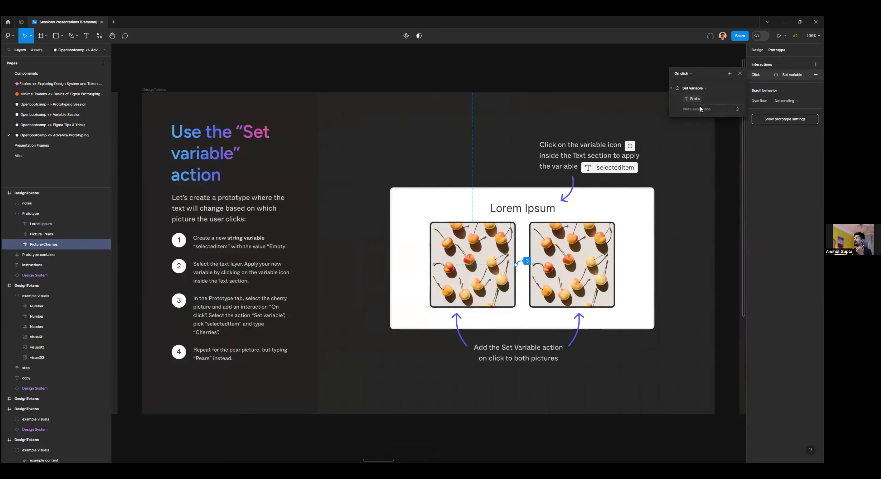
{"action": "left_click", "coordinate": [701, 109]}
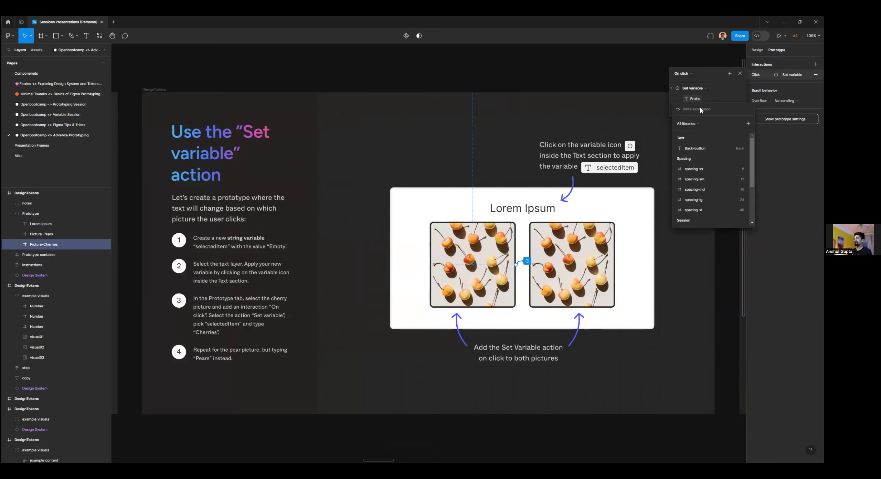
{"action": "type", "text": "Cherries"}
{"action": "key", "text": "Return"}
{"action": "left_click", "coordinate": [156, 89]}
{"action": "key", "text": "shift+space"}
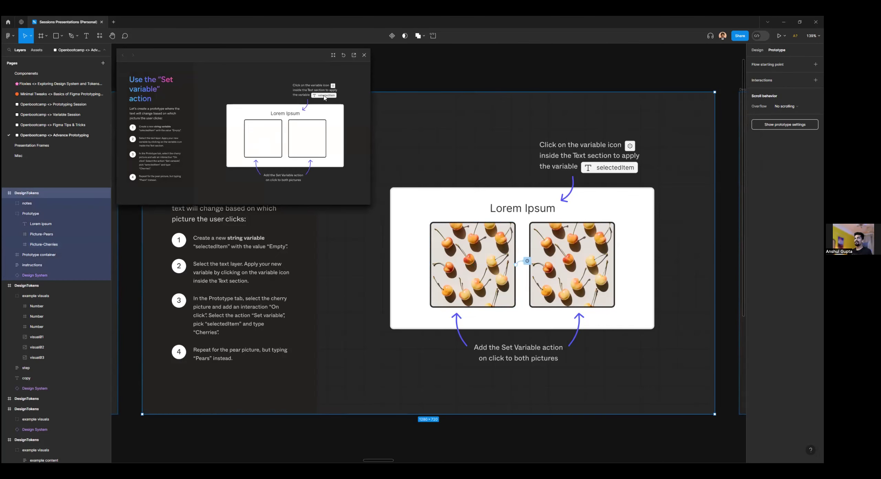
{"action": "left_click_drag", "start_coordinate": [377, 193], "coordinate": [500, 310]}
{"action": "left_click", "coordinate": [340, 195]}
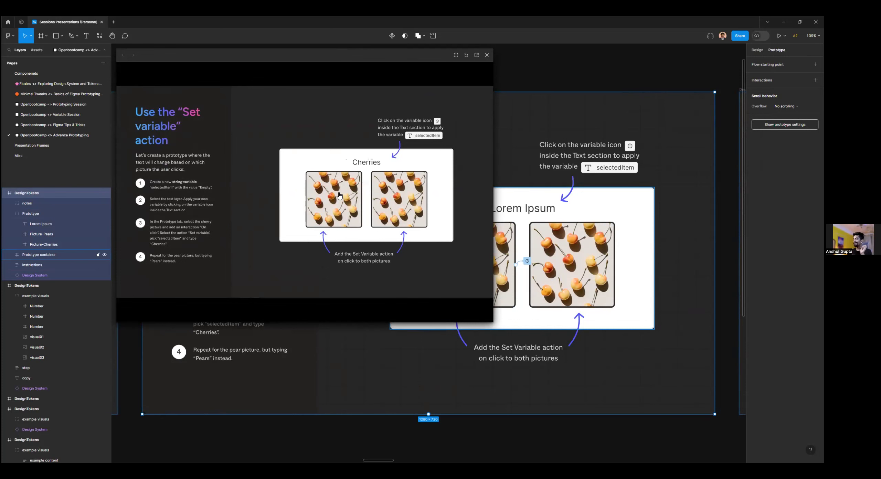
{"action": "left_click", "coordinate": [486, 56]}
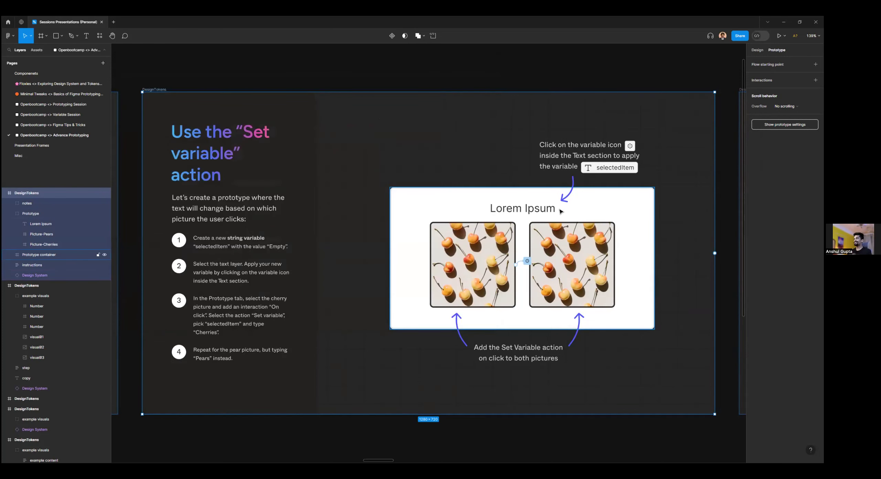
Step: Give the right cherry picture an On click Set variable action setting Fruits to 'Red Cherries'
{"action": "left_click", "coordinate": [561, 257]}
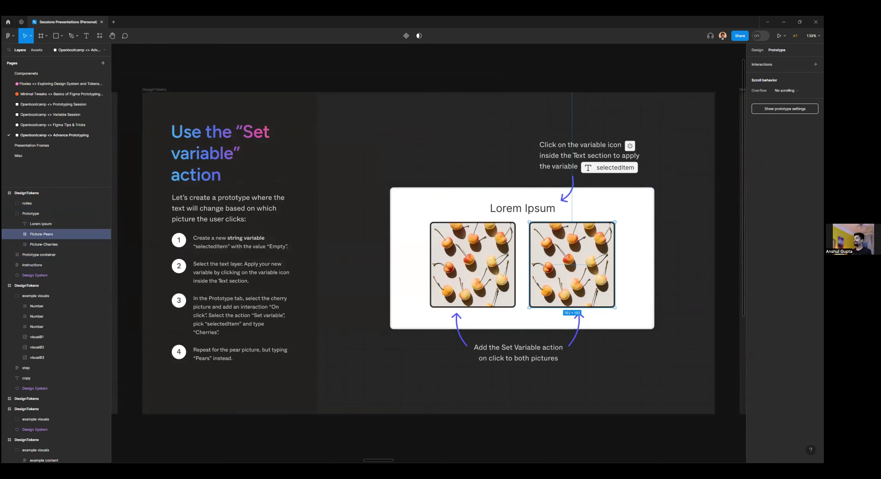
{"action": "left_click", "coordinate": [815, 65]}
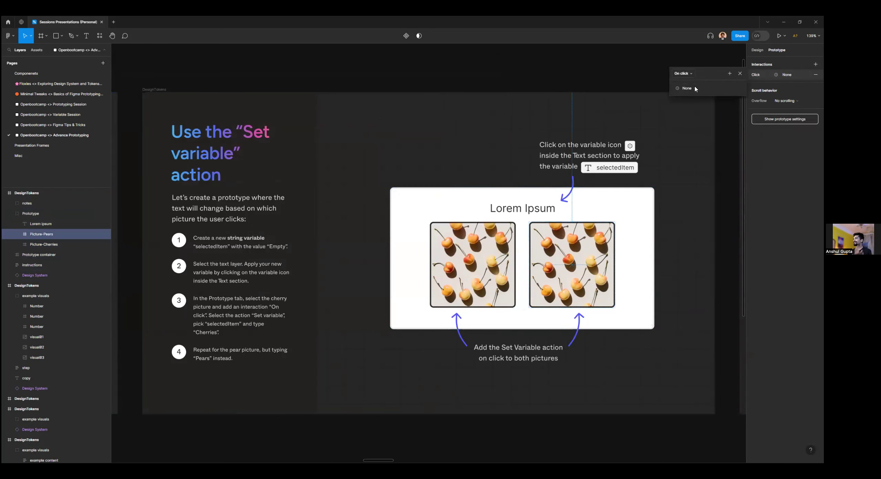
{"action": "left_click", "coordinate": [695, 89]}
{"action": "left_click", "coordinate": [698, 134]}
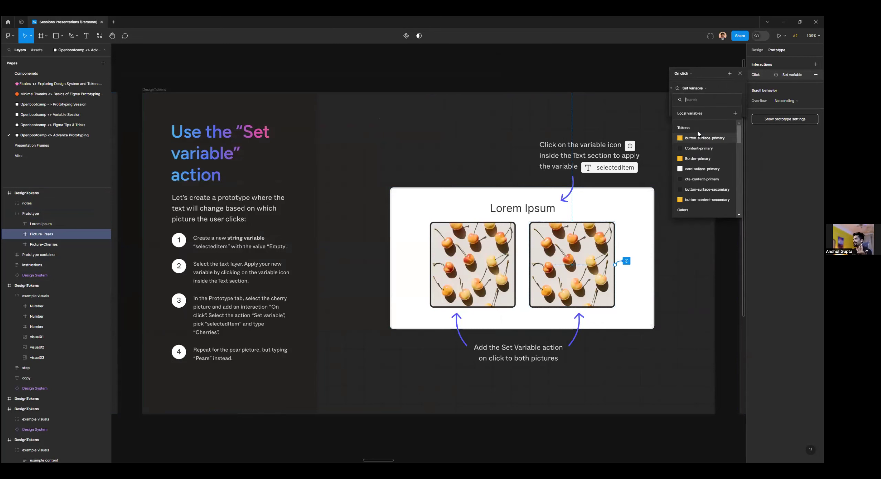
{"action": "type", "text": "fr"}
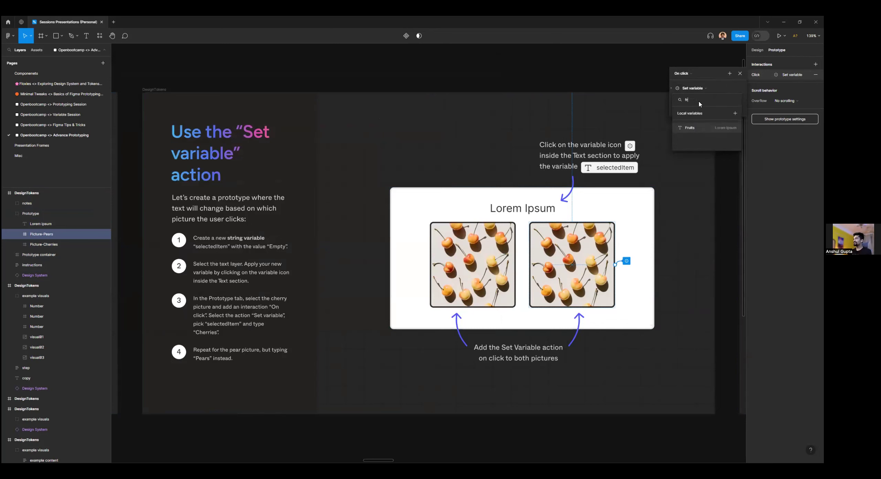
{"action": "left_click", "coordinate": [714, 129]}
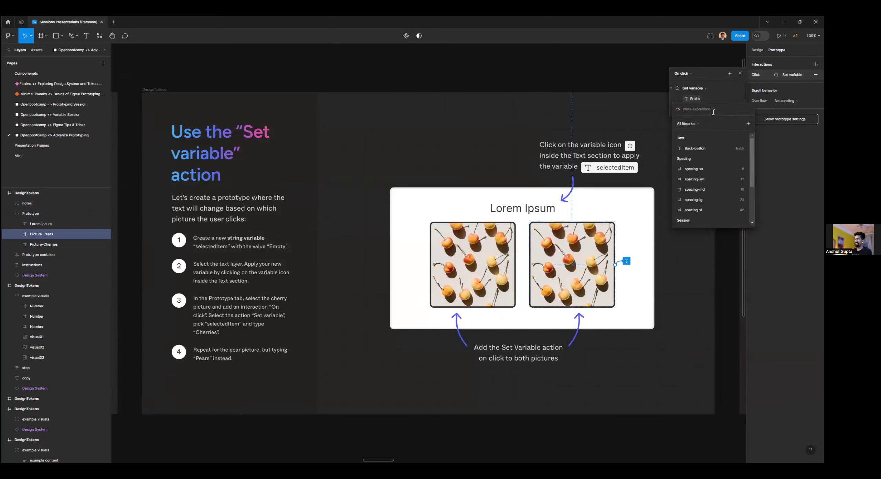
{"action": "type", "text": "C"}
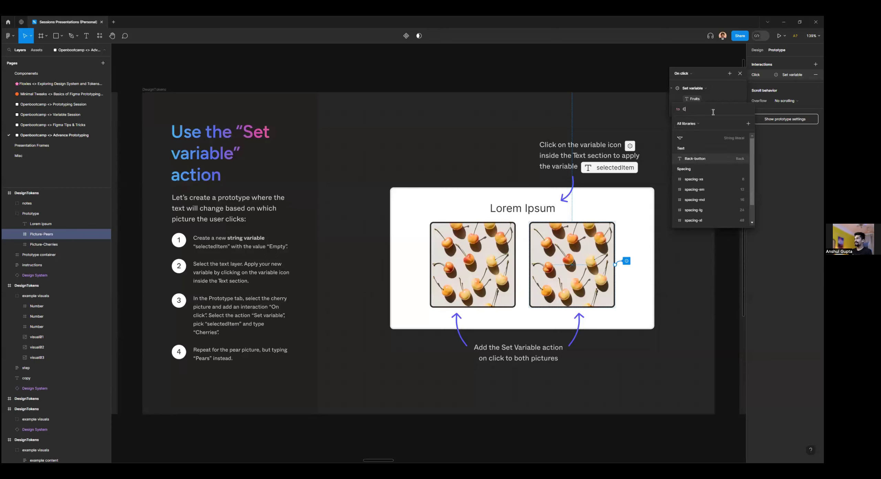
{"action": "type", "text": "herries"}
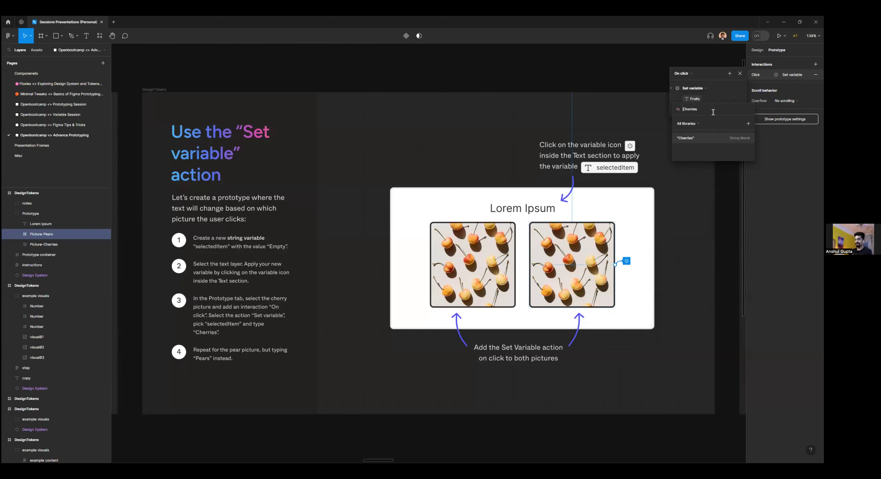
{"action": "type", "text": "Red"}
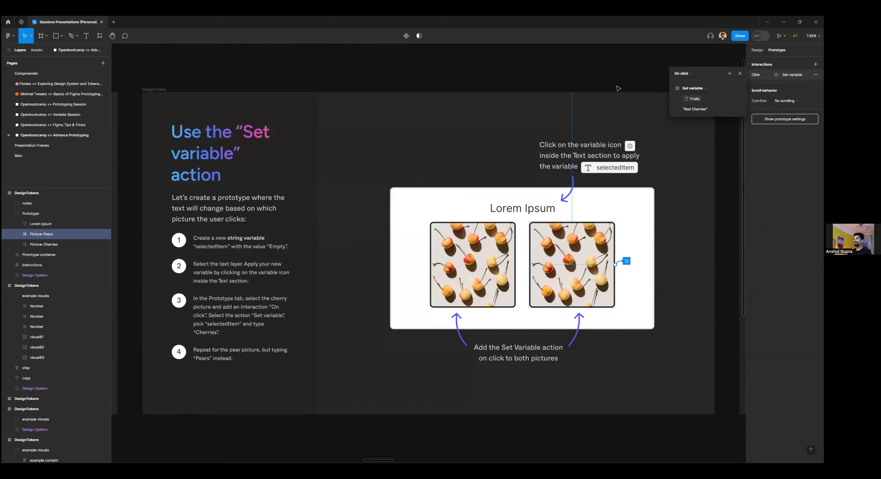
{"action": "left_click", "coordinate": [153, 89]}
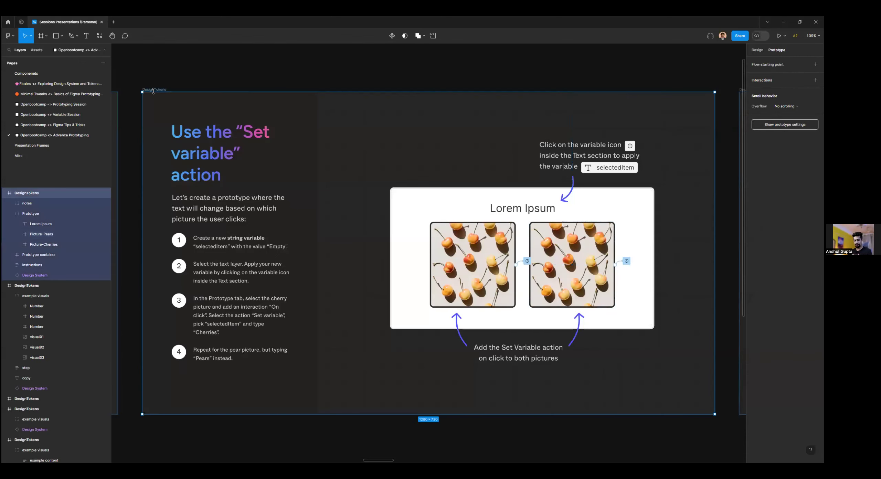
Step: Preview the prototype and click the left and right cherry pictures to check the heading text
{"action": "key", "text": "shift+space"}
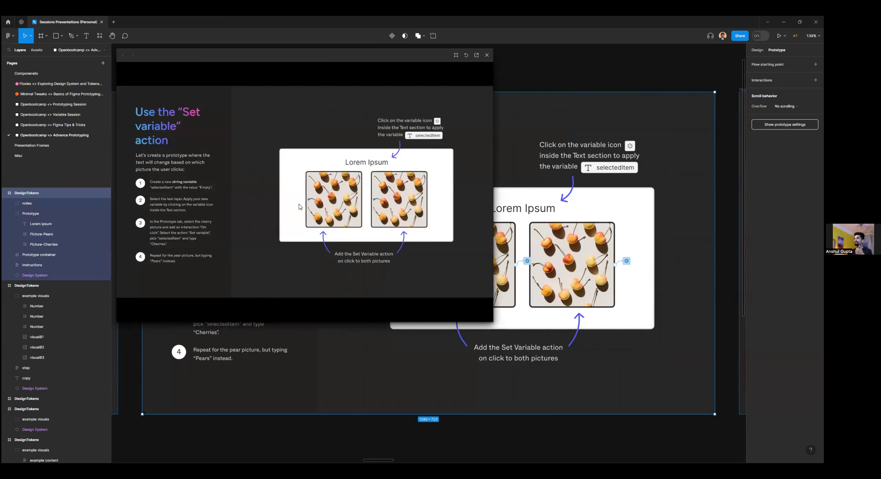
{"action": "left_click", "coordinate": [338, 197]}
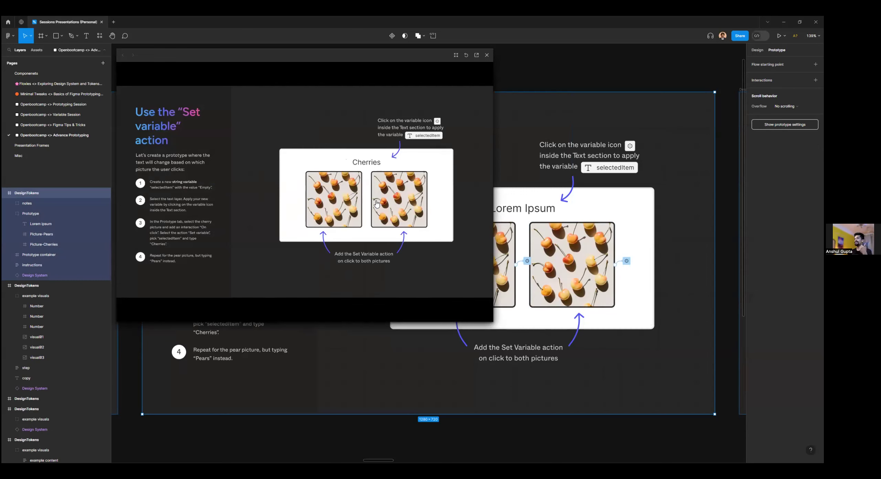
{"action": "left_click", "coordinate": [389, 208]}
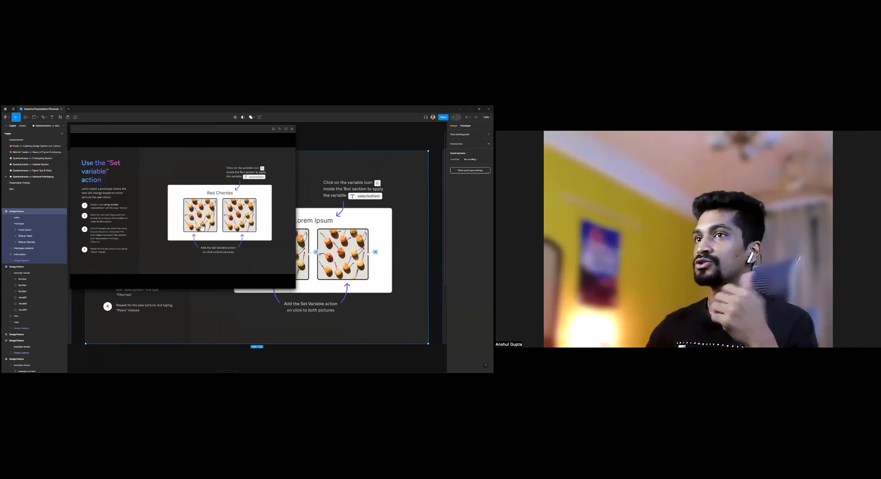
Step: Close the preview, hide the UI with Ctrl+\, and zoom the slide to fill the window
{"action": "left_click", "coordinate": [202, 227]}
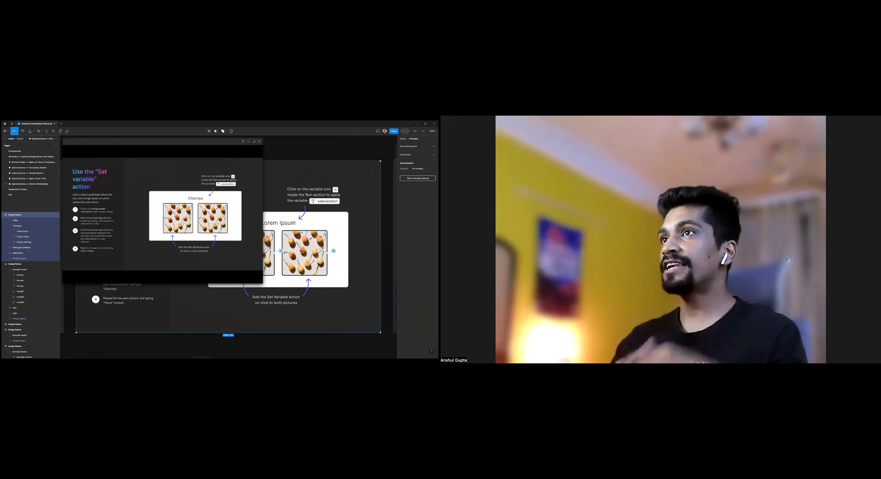
{"action": "key", "text": "Escape"}
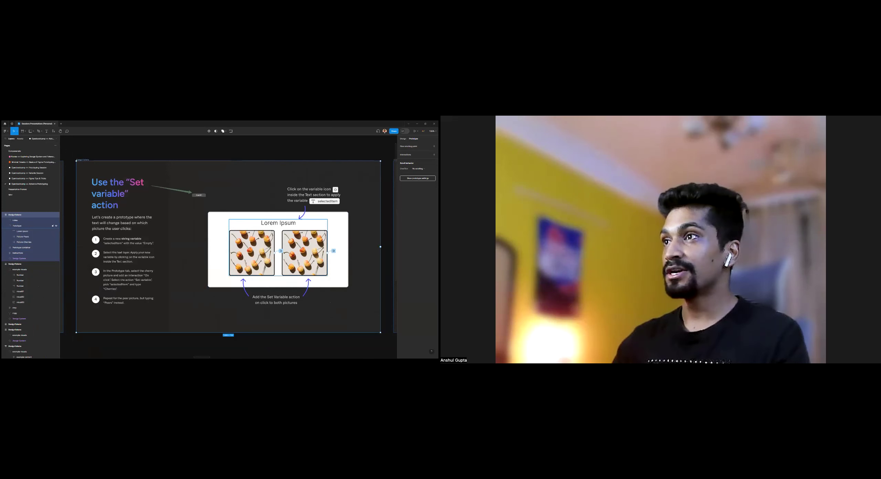
{"action": "key", "text": "shift+2"}
{"action": "key", "text": "ctrl+backslash"}
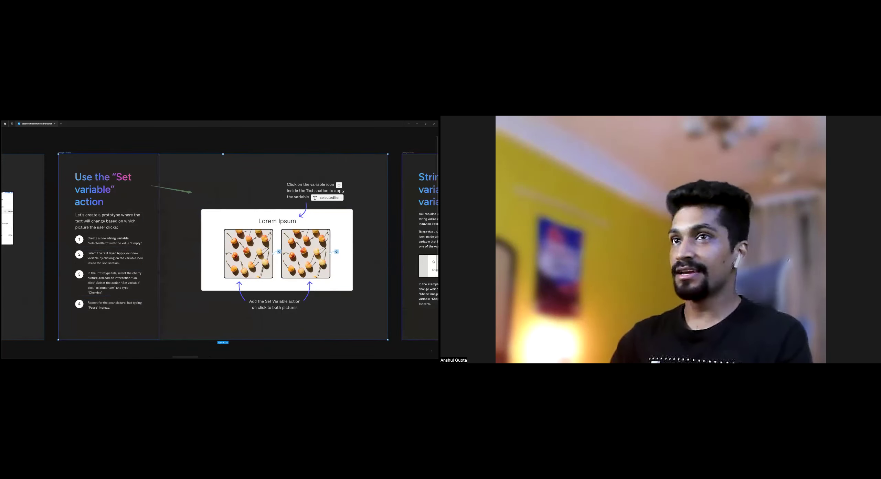
{"action": "key", "text": "shift+2"}
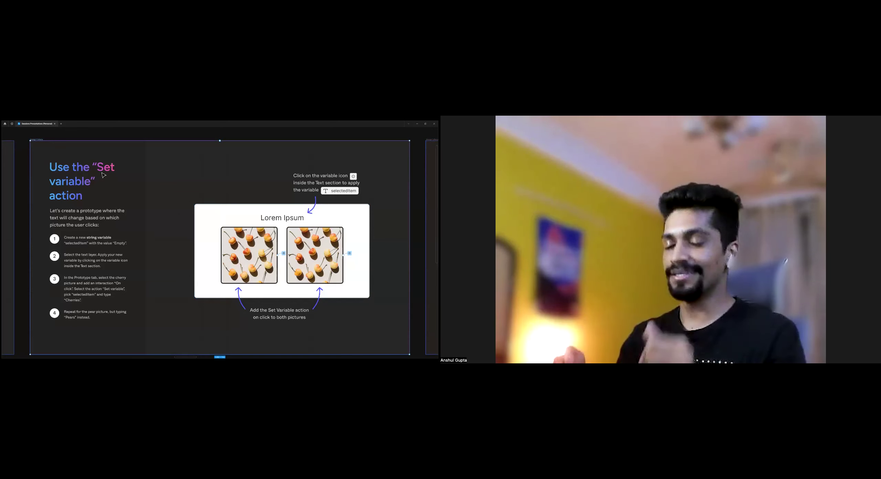
Step: Advance to the 'String variables and variants' slide
{"action": "key", "text": "n"}
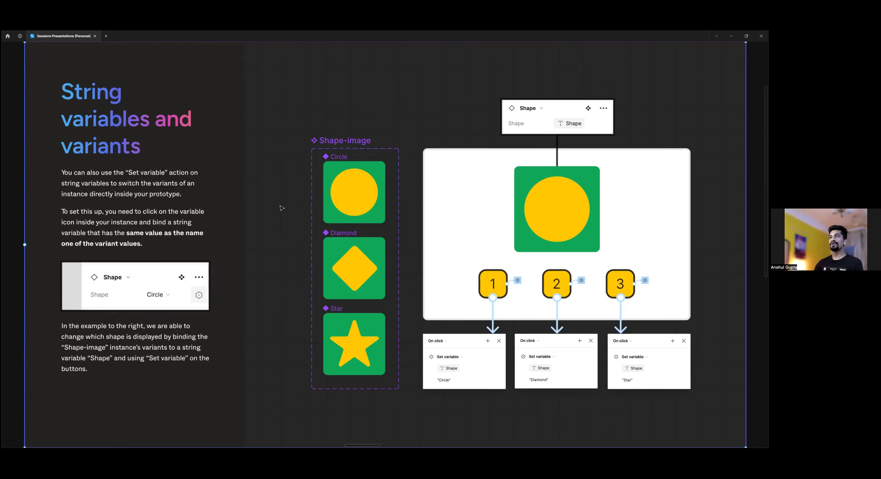
Step: Zoom out and launch the prototype preview of the slide, which shows the Circle variant
{"action": "scroll", "coordinate": [282, 208], "scroll_direction": "down", "scroll_amount": 3}
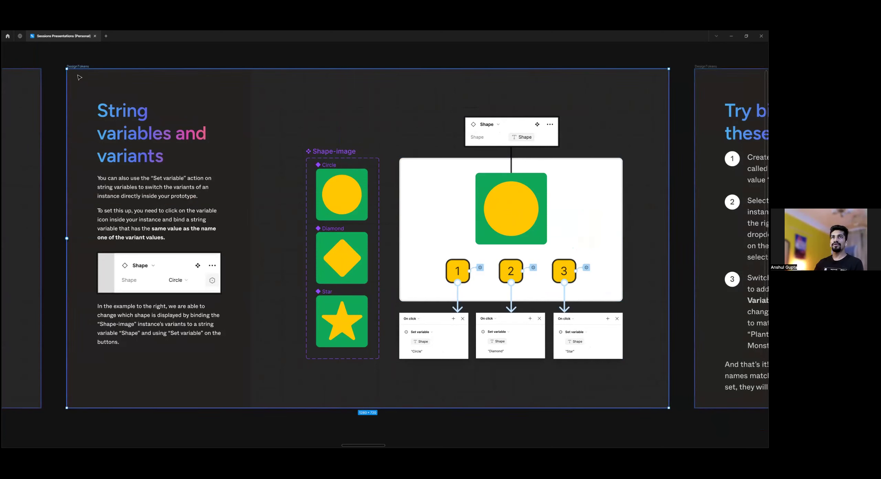
{"action": "key", "text": "shift+space"}
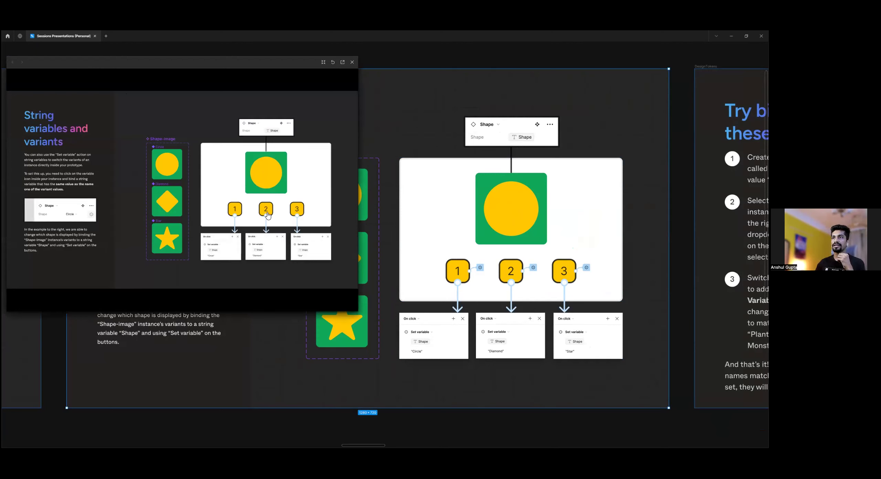
Step: Test buttons 2 and 3 switching the shape to diamond and star, then exit the preview
{"action": "left_click", "coordinate": [266, 211]}
{"action": "left_click", "coordinate": [295, 211]}
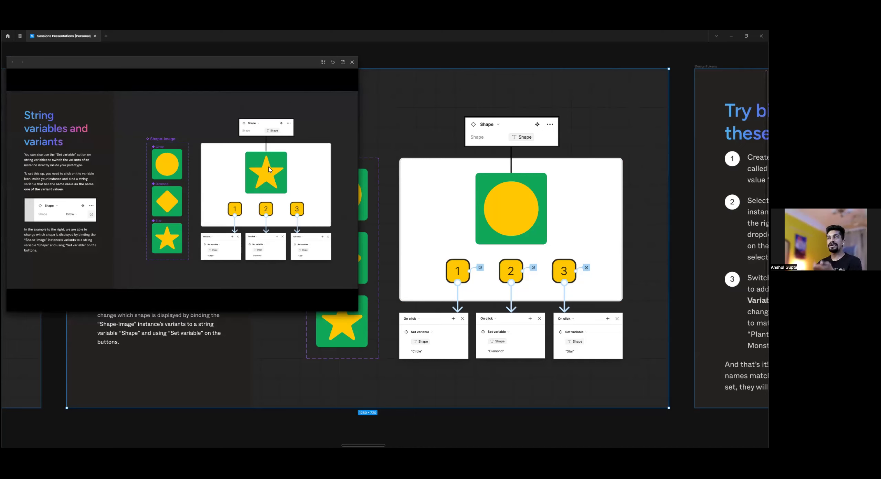
{"action": "left_click", "coordinate": [353, 62]}
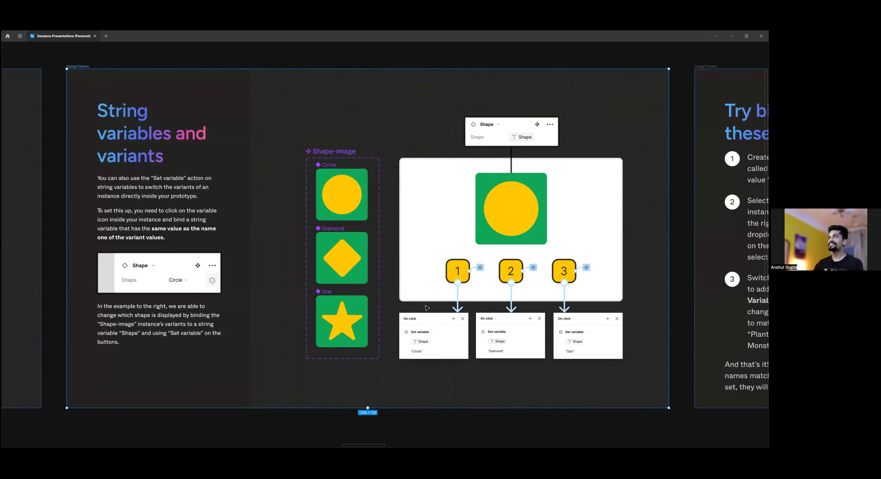
Step: Alt-drag the Circle variant below the slide to make two Shape-image copies
{"action": "scroll", "coordinate": [408, 187], "scroll_direction": "down", "scroll_amount": 3}
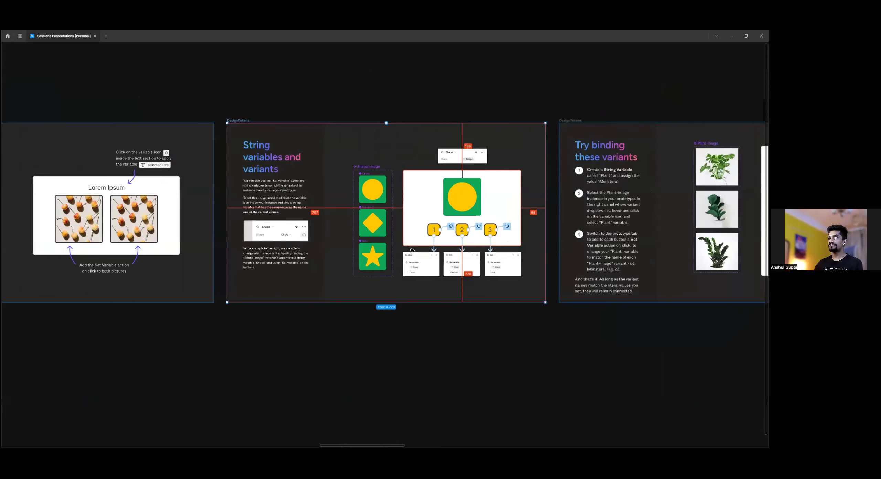
{"action": "scroll", "coordinate": [413, 309], "scroll_direction": "up", "scroll_amount": 3}
{"action": "left_click_drag", "start_coordinate": [311, 323], "coordinate": [358, 370]}
{"action": "key", "text": "ctrl+z"}
{"action": "left_click", "coordinate": [355, 142]}
{"action": "left_click_drag", "start_coordinate": [354, 143], "coordinate": [409, 368], "text": "alt"}
{"action": "scroll", "coordinate": [401, 365], "scroll_direction": "up", "scroll_amount": 3}
{"action": "left_click", "coordinate": [332, 357]}
{"action": "left_click", "coordinate": [405, 356]}
{"action": "left_click", "coordinate": [355, 322]}
Step: Select both circle copies and combine them with Create component set
{"action": "key", "text": "ctrl+backslash"}
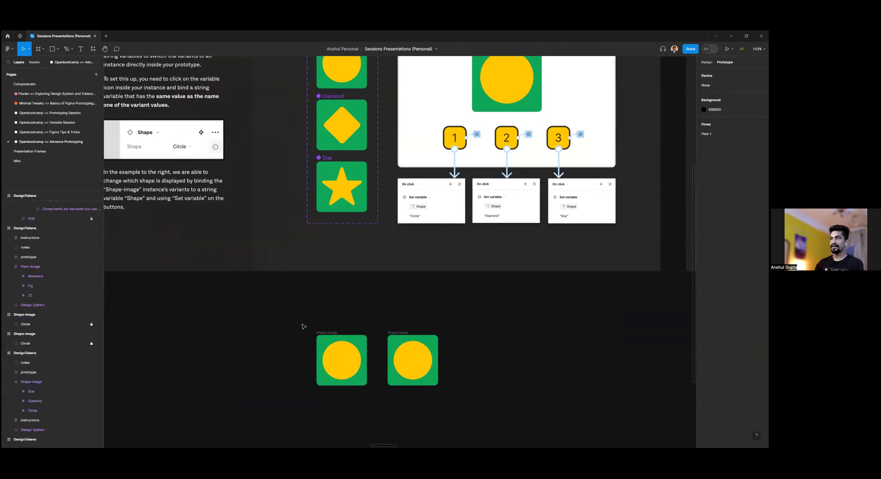
{"action": "left_click_drag", "start_coordinate": [299, 322], "coordinate": [471, 418]}
{"action": "left_click", "coordinate": [376, 48]}
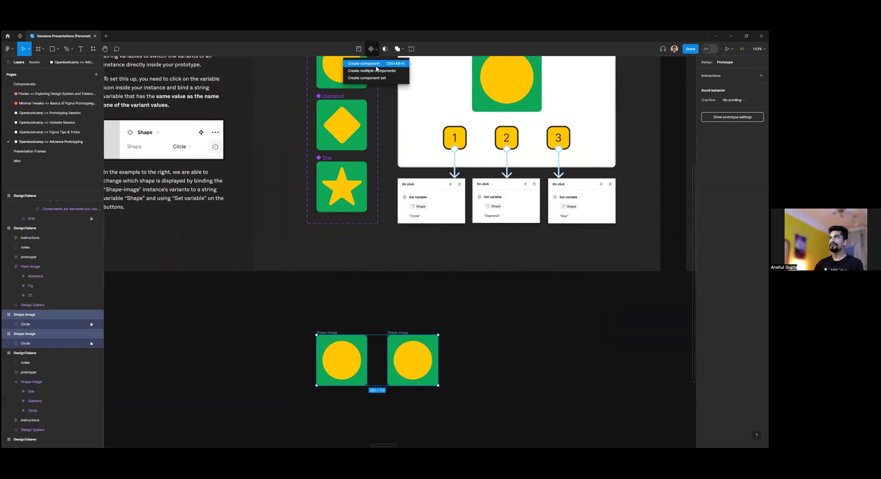
{"action": "left_click", "coordinate": [375, 79]}
{"action": "left_click", "coordinate": [382, 296]}
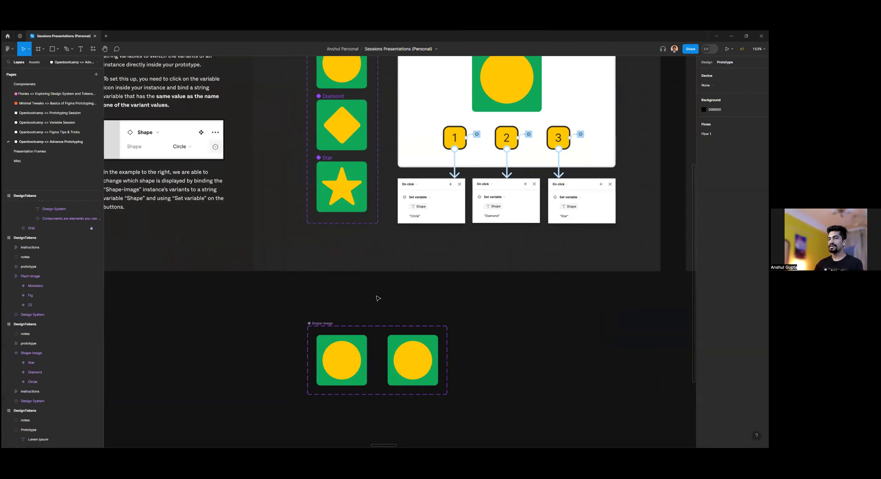
Step: Experiment with a duplicated variant, then delete the extra Shape-image component set
{"action": "left_click_drag", "start_coordinate": [403, 354], "coordinate": [549, 356], "text": "alt"}
{"action": "key", "text": "ctrl+alt+b"}
{"action": "key", "text": "Escape"}
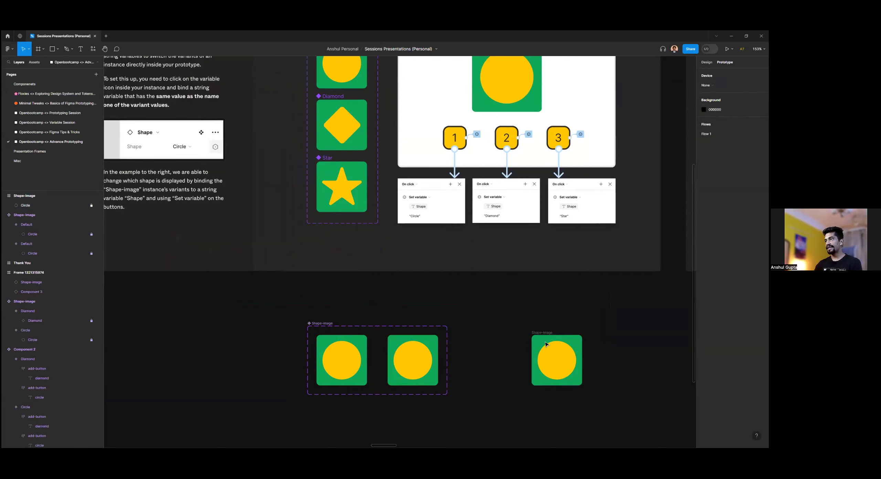
{"action": "key", "text": "ctrl+z"}
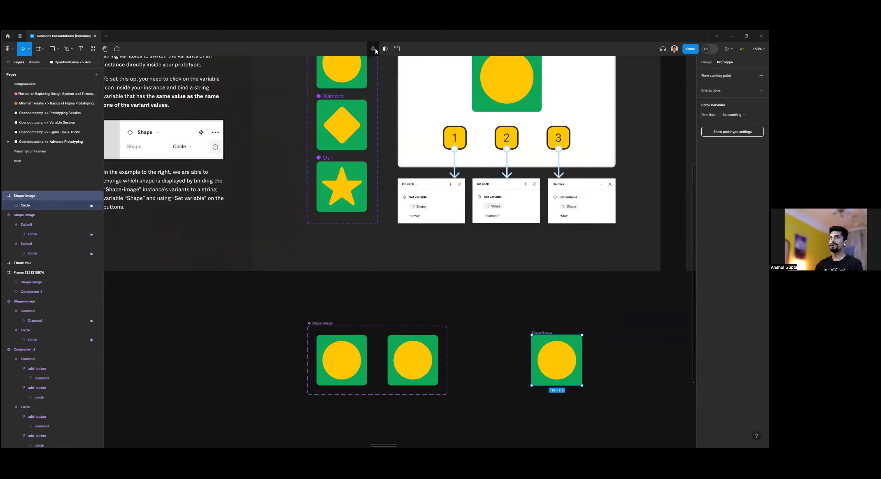
{"action": "left_click_drag", "start_coordinate": [547, 327], "coordinate": [485, 324]}
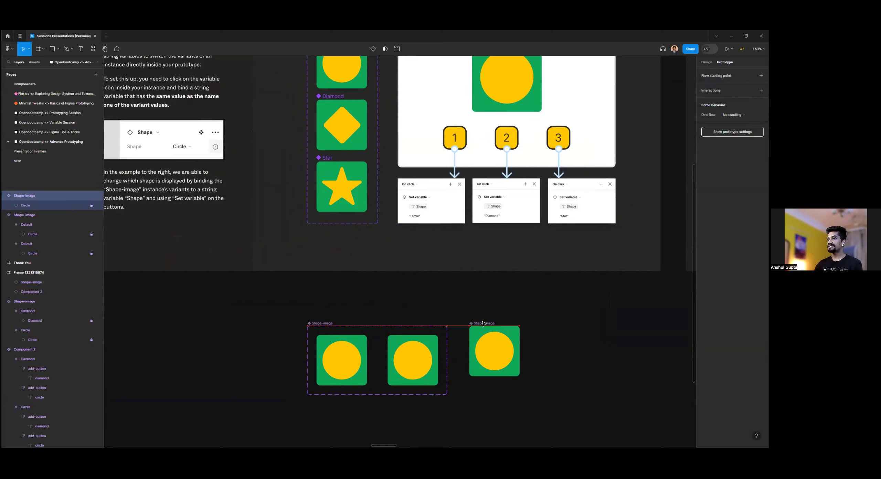
{"action": "left_click", "coordinate": [372, 48]}
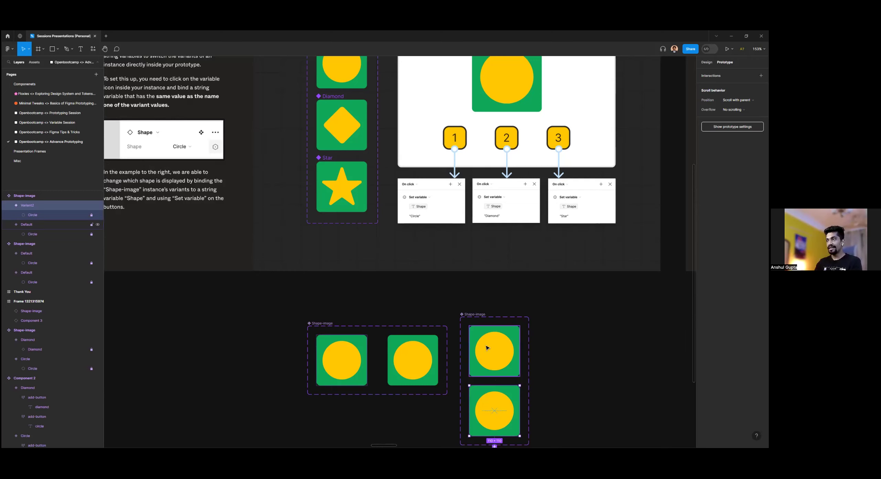
{"action": "left_click", "coordinate": [477, 315]}
{"action": "key", "text": "Delete"}
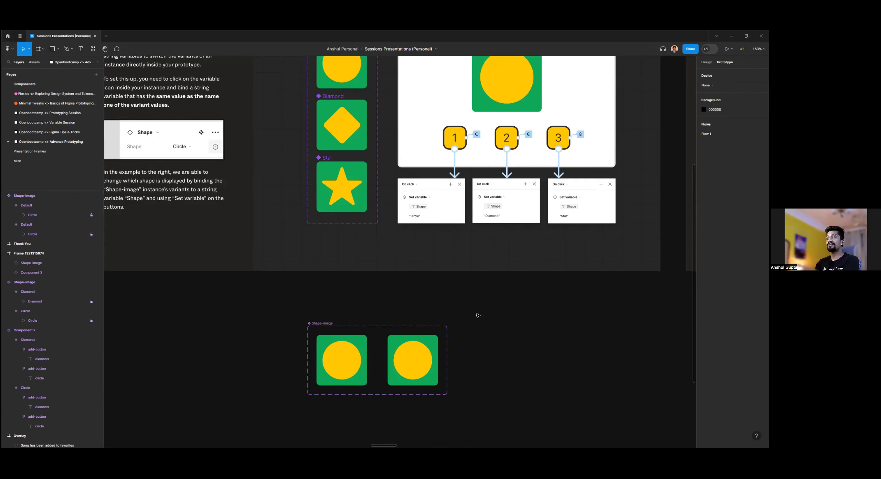
Step: Connect the left Circle variant to the right one with an on-click Change to interaction
{"action": "left_click", "coordinate": [352, 360]}
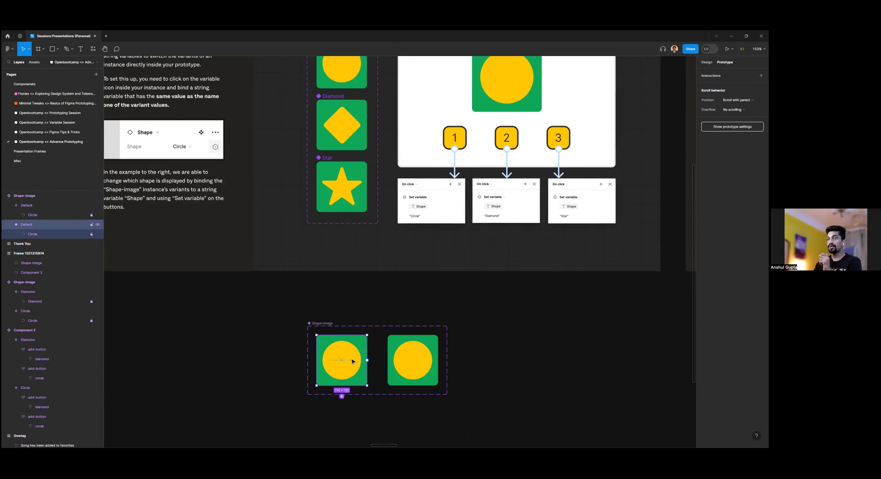
{"action": "left_click_drag", "start_coordinate": [367, 361], "coordinate": [397, 364]}
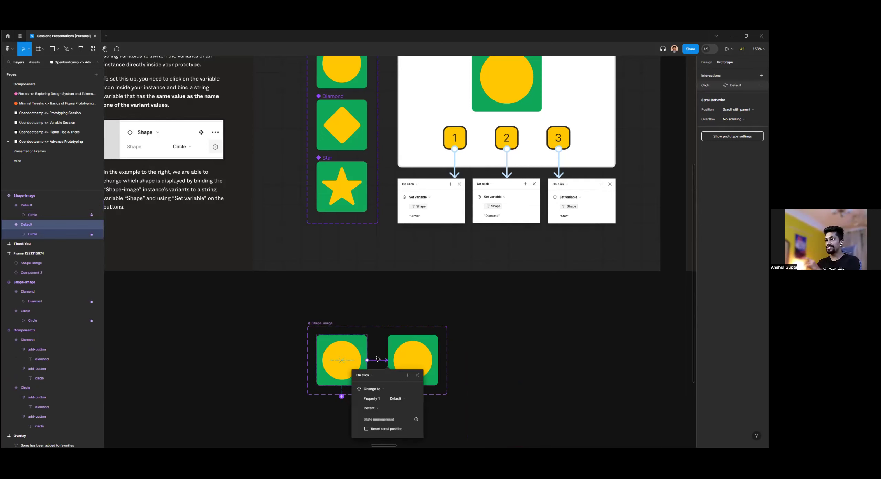
{"action": "scroll", "coordinate": [377, 359], "scroll_direction": "down", "scroll_amount": 1}
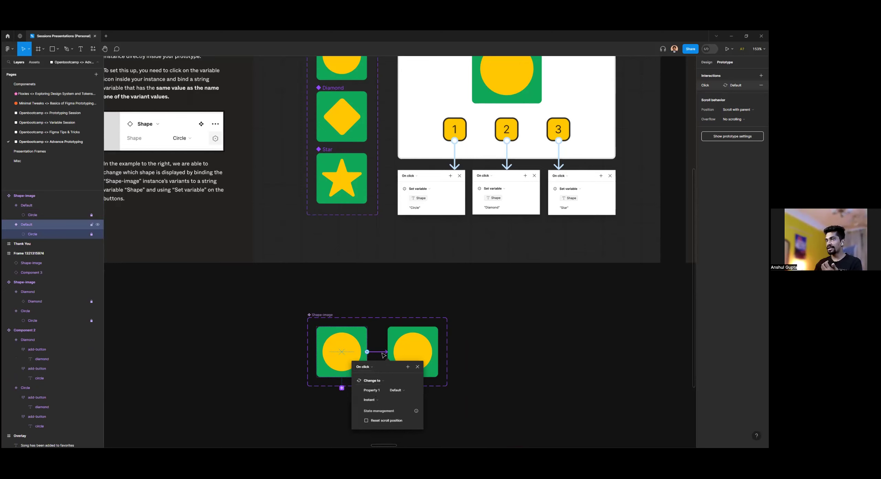
{"action": "left_click", "coordinate": [414, 351]}
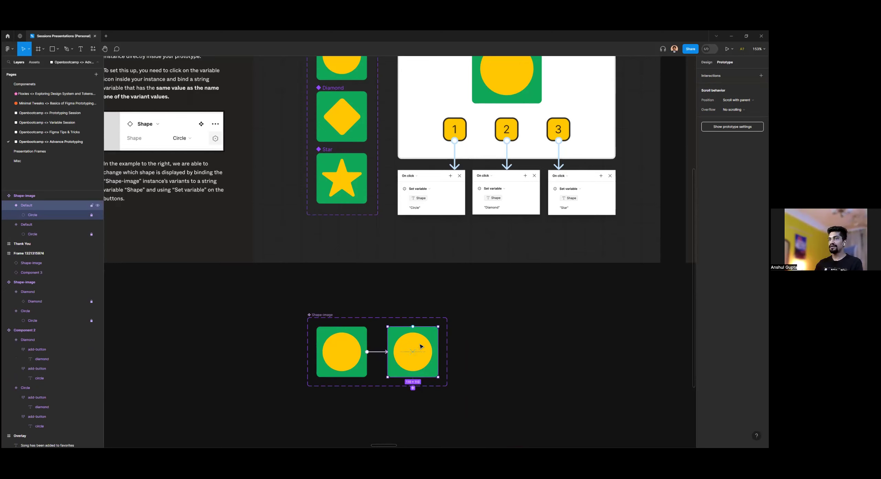
{"action": "left_click", "coordinate": [427, 351]}
Step: Unlock the second variant's circle and shrink it to 58×58 around its centre
{"action": "key", "text": "shift+e"}
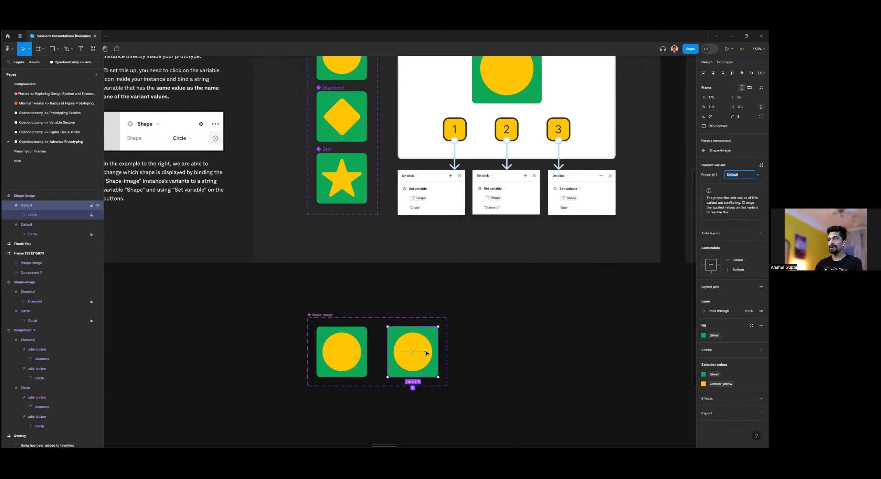
{"action": "scroll", "coordinate": [410, 369], "scroll_direction": "up", "scroll_amount": 5}
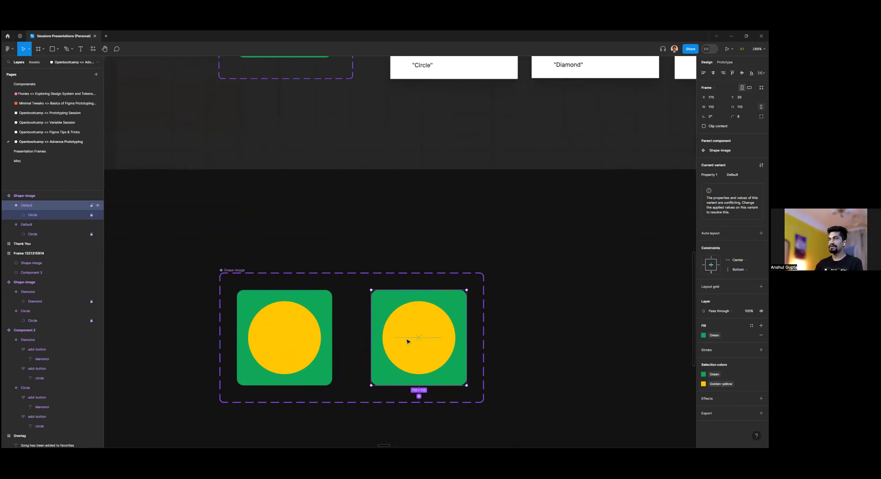
{"action": "left_click", "coordinate": [415, 314]}
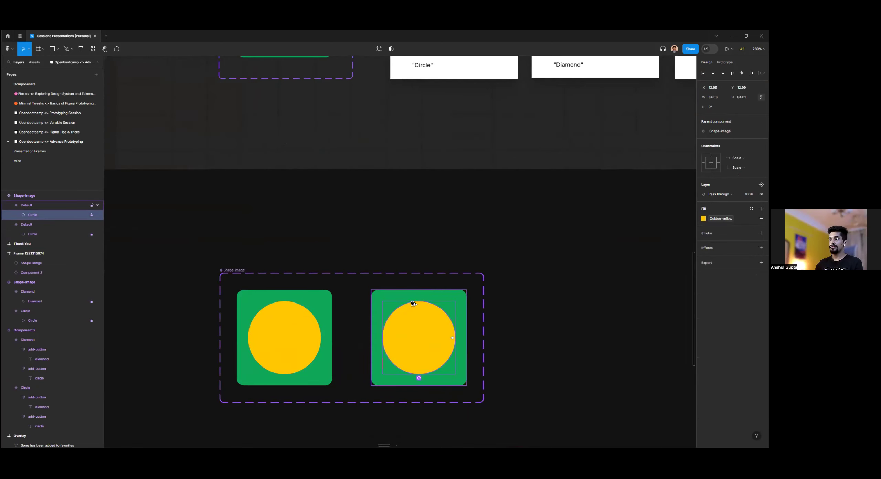
{"action": "left_click", "coordinate": [91, 215]}
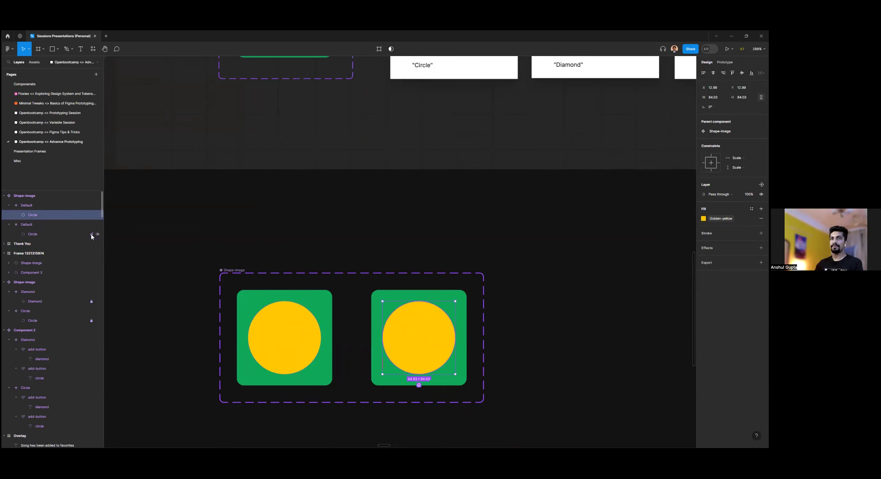
{"action": "left_click_drag", "start_coordinate": [430, 301], "coordinate": [431, 312]}
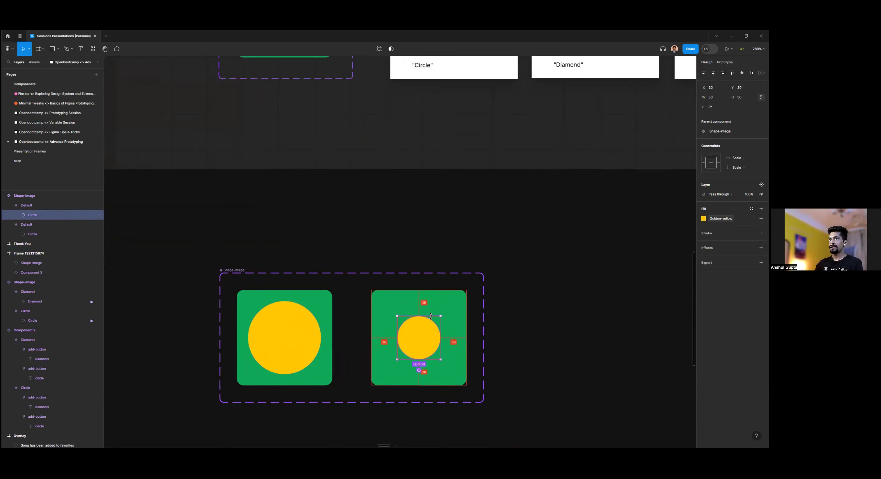
{"action": "left_click", "coordinate": [346, 356]}
Step: Rename the large-circle variant Big and the small-circle variant Small
{"action": "left_click", "coordinate": [263, 350]}
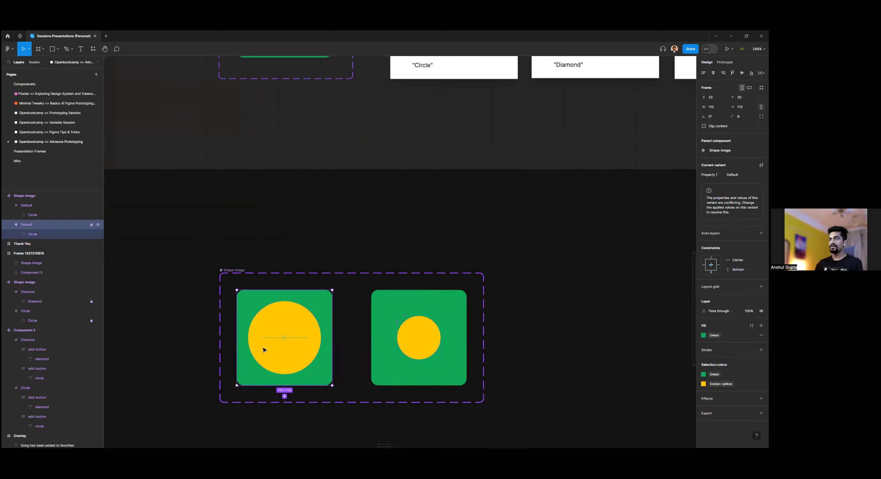
{"action": "double_click", "coordinate": [38, 225]}
{"action": "left_click", "coordinate": [40, 226]}
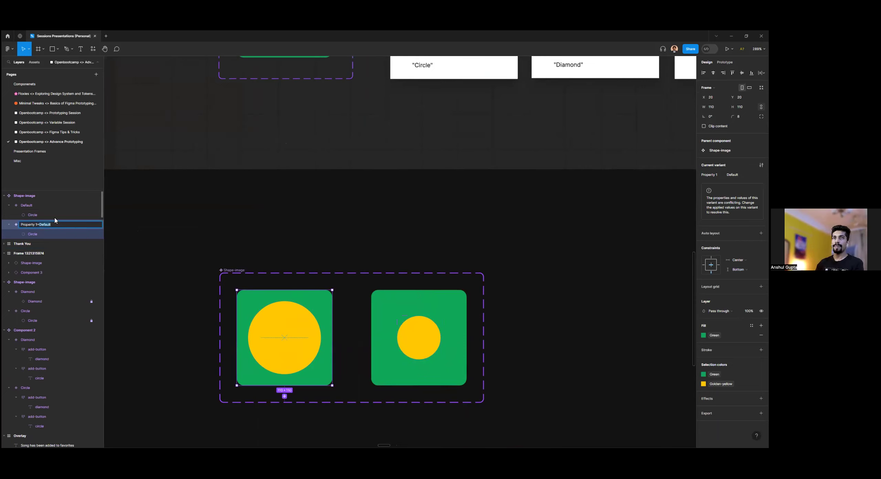
{"action": "type", "text": "Big"}
{"action": "key", "text": "Return"}
{"action": "double_click", "coordinate": [26, 205]}
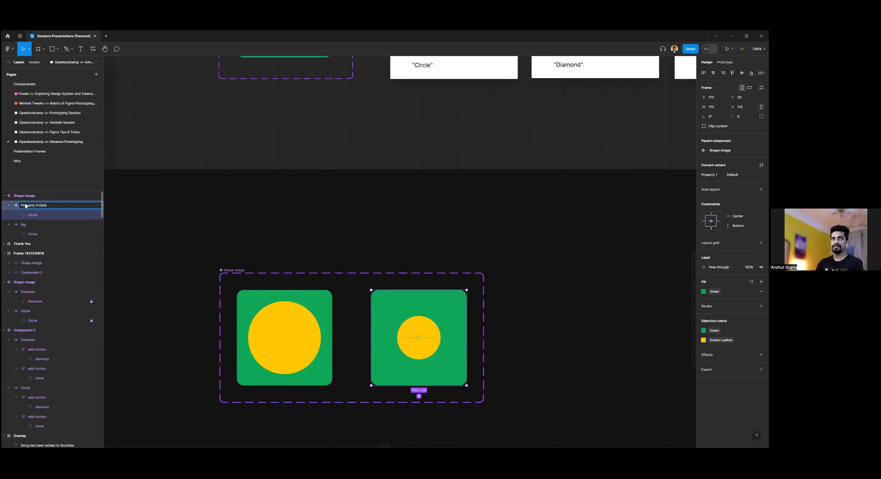
{"action": "type", "text": "Small"}
{"action": "key", "text": "Return"}
Step: Place a Big instance on the slide and link Small back to Big on click
{"action": "scroll", "coordinate": [370, 372], "scroll_direction": "down", "scroll_amount": 5}
{"action": "left_click", "coordinate": [334, 368]}
{"action": "left_click_drag", "start_coordinate": [333, 369], "coordinate": [277, 235]}
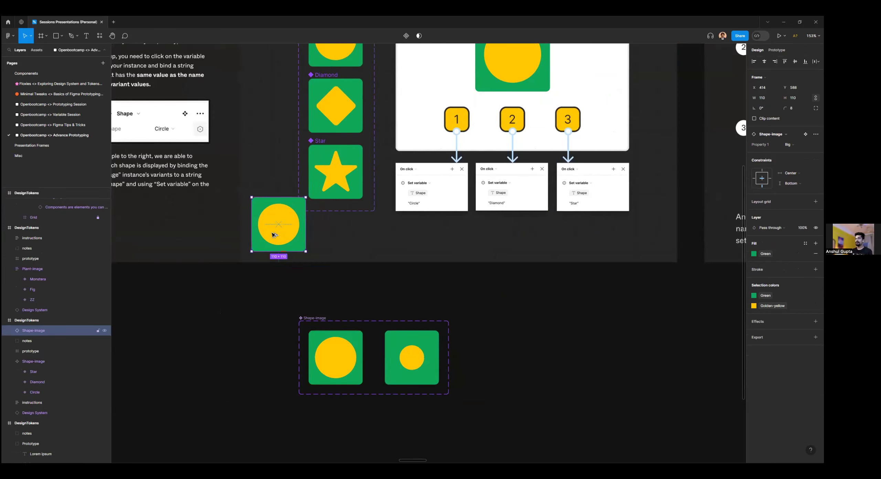
{"action": "left_click", "coordinate": [346, 346]}
{"action": "key", "text": "shift+e"}
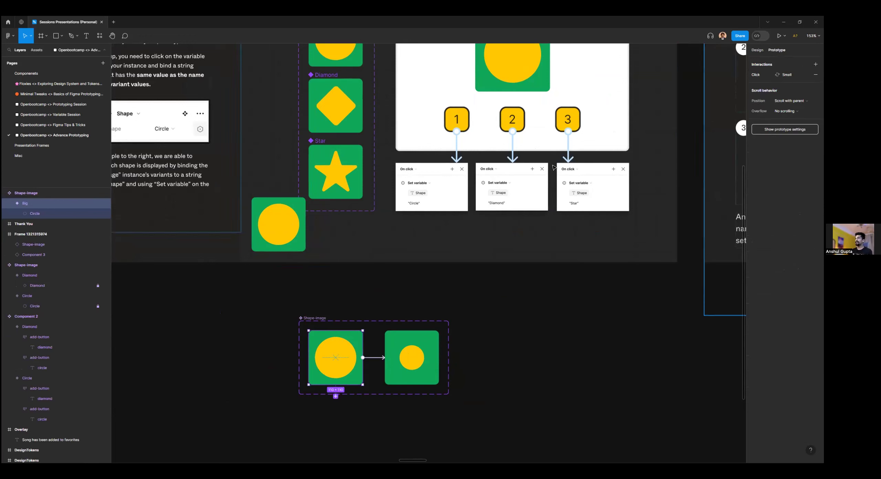
{"action": "left_click", "coordinate": [414, 354]}
{"action": "left_click_drag", "start_coordinate": [352, 350], "coordinate": [353, 350]}
Step: Set the Big and Small variants' on-click transition from Instant to Smart animate
{"action": "scroll", "coordinate": [285, 329], "scroll_direction": "down", "scroll_amount": 1}
{"action": "left_click_drag", "start_coordinate": [254, 306], "coordinate": [458, 377]}
{"action": "left_click", "coordinate": [785, 74]}
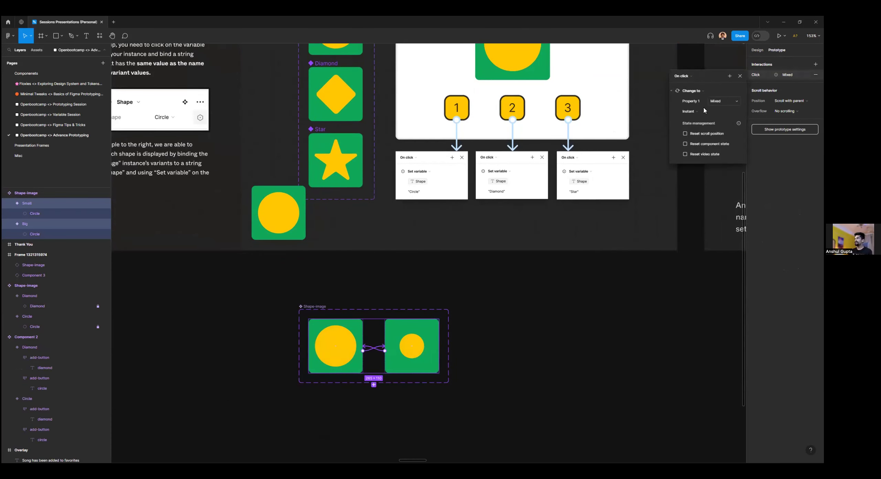
{"action": "left_click", "coordinate": [700, 112]}
{"action": "left_click", "coordinate": [700, 127]}
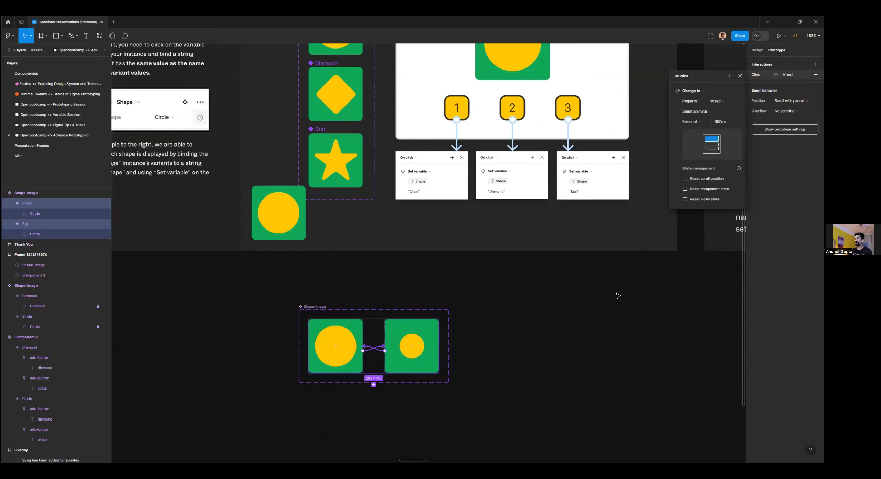
{"action": "left_click", "coordinate": [533, 326]}
Step: Select the DesignTokens frame and preview it as a prototype
{"action": "scroll", "coordinate": [532, 324], "scroll_direction": "down", "scroll_amount": 5}
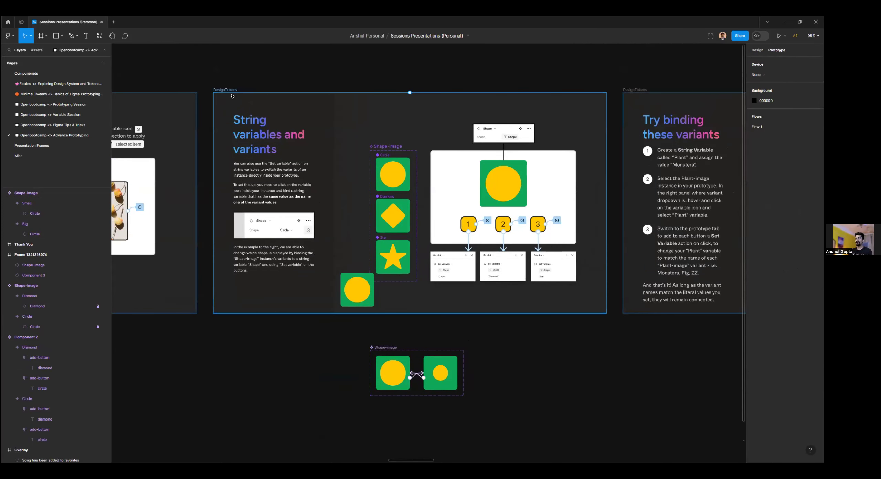
{"action": "left_click", "coordinate": [230, 90]}
{"action": "key", "text": "shift+space"}
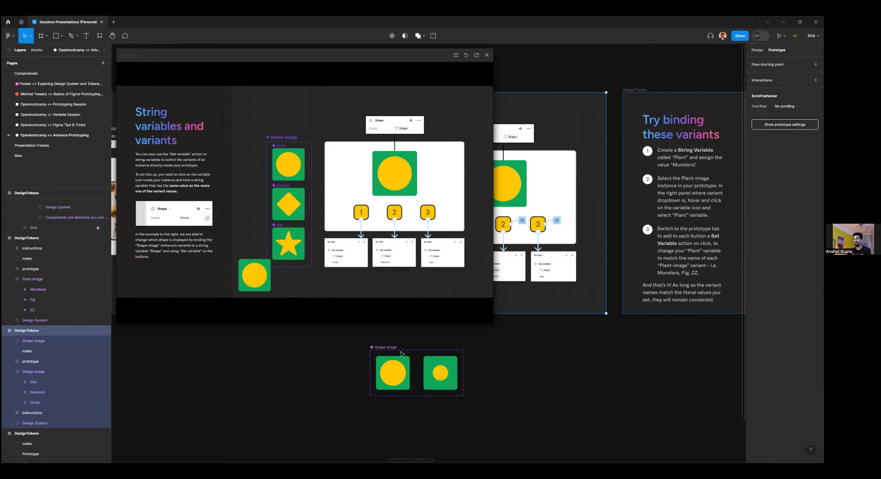
Step: Delete the Big/Small component set, close the preview, and delete the leftover circle instance
{"action": "left_click", "coordinate": [395, 349]}
{"action": "key", "text": "Delete"}
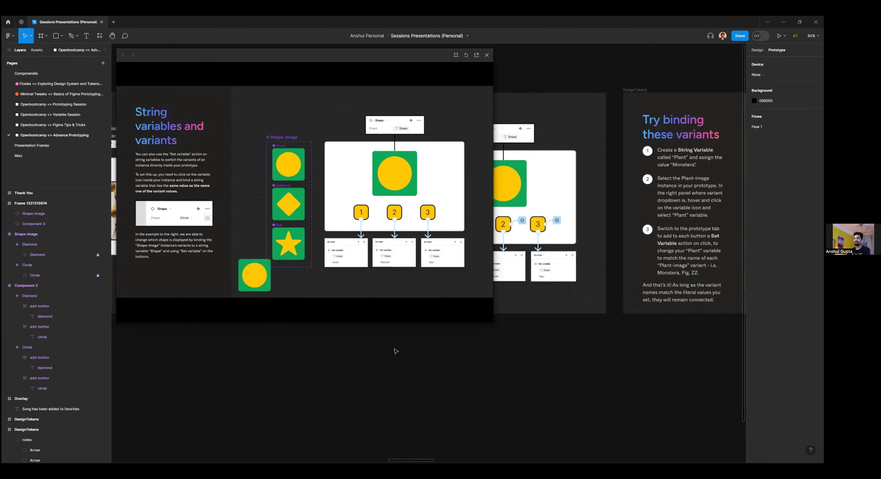
{"action": "left_click", "coordinate": [486, 55]}
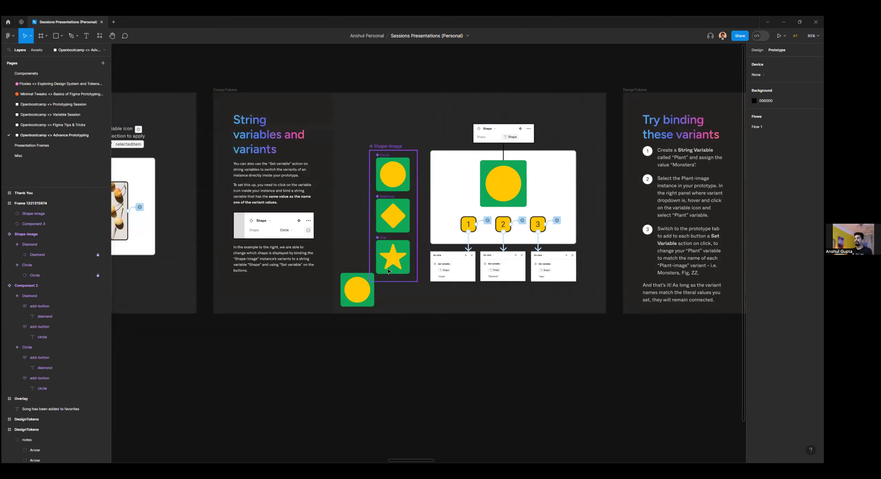
{"action": "left_click", "coordinate": [361, 293]}
{"action": "key", "text": "Delete"}
Step: Zoom to the slide and inspect the Circle, Diamond and Star variants of Shape-image
{"action": "left_click", "coordinate": [371, 300]}
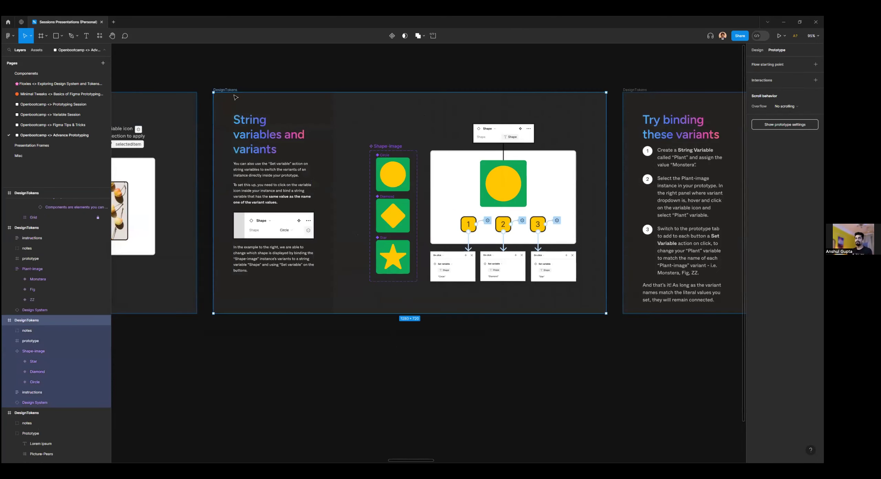
{"action": "key", "text": "shift+2"}
{"action": "left_click", "coordinate": [408, 207]}
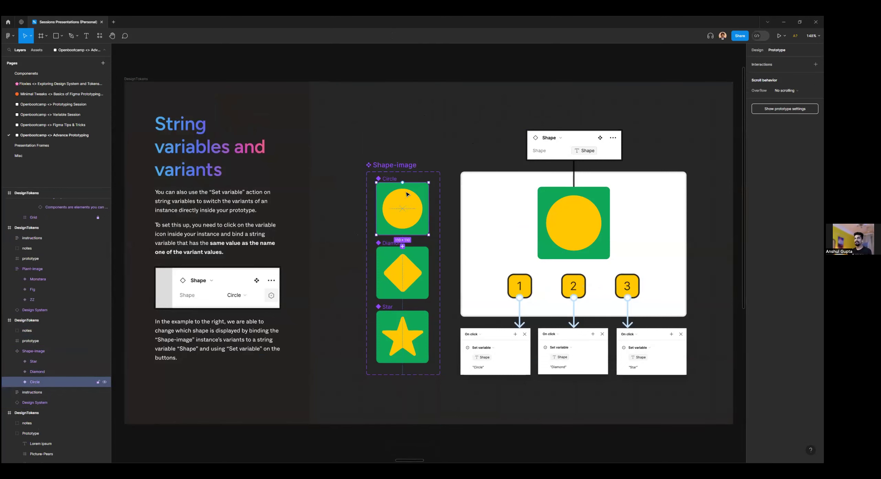
{"action": "left_click", "coordinate": [397, 258]}
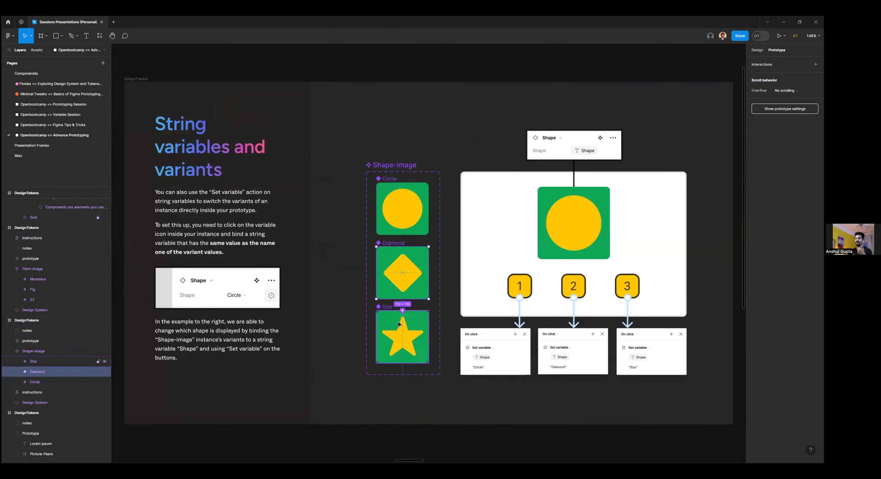
{"action": "left_click", "coordinate": [400, 324]}
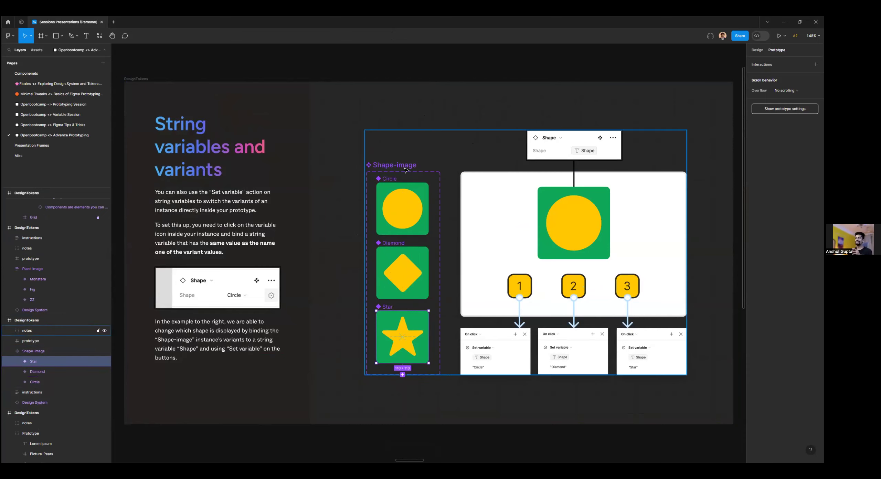
{"action": "left_click", "coordinate": [38, 351]}
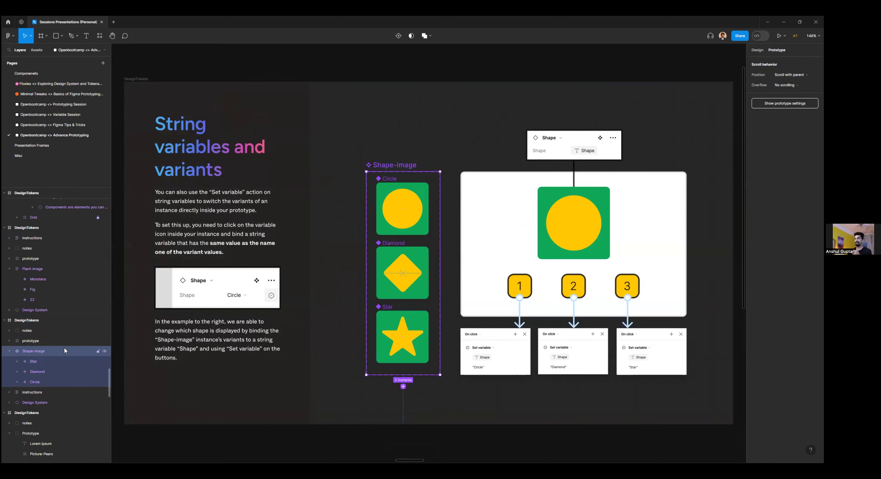
Step: Inspect buttons 1–3's Set variable actions setting Circle, Diamond and Star
{"action": "left_click", "coordinate": [520, 285]}
{"action": "left_click", "coordinate": [544, 282]}
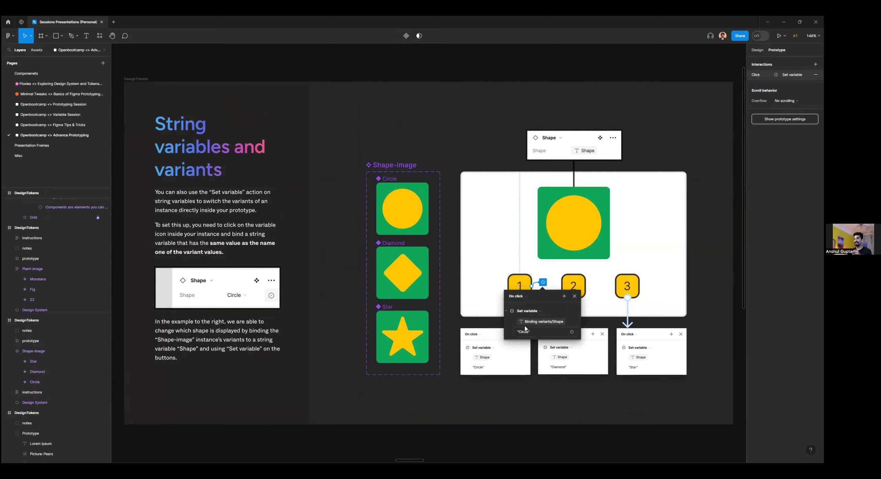
{"action": "left_click", "coordinate": [575, 286]}
{"action": "left_click", "coordinate": [597, 283]}
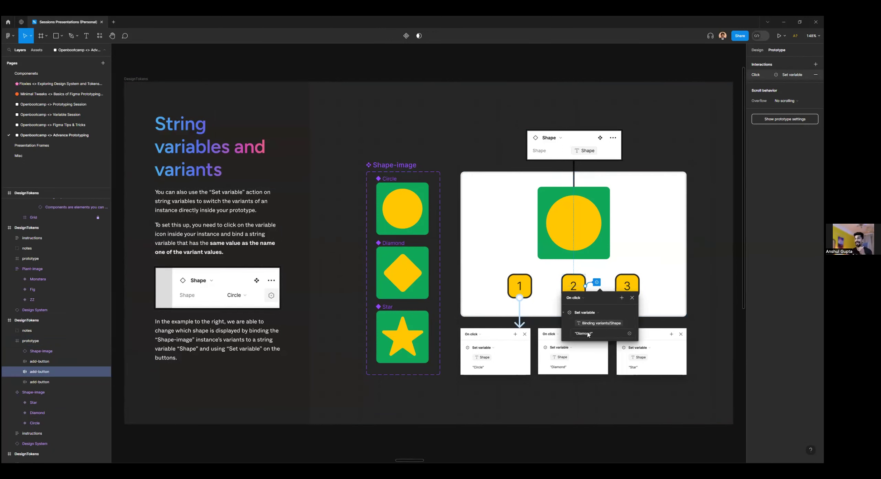
{"action": "left_click", "coordinate": [627, 286]}
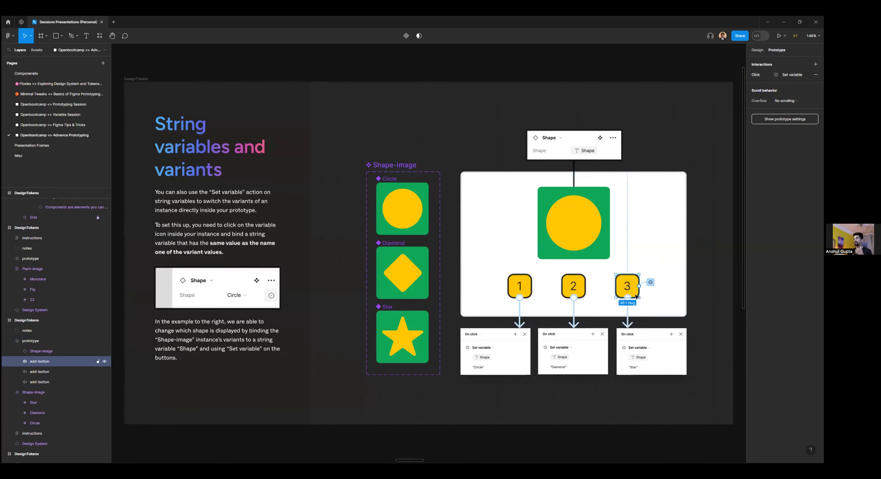
{"action": "left_click", "coordinate": [652, 283]}
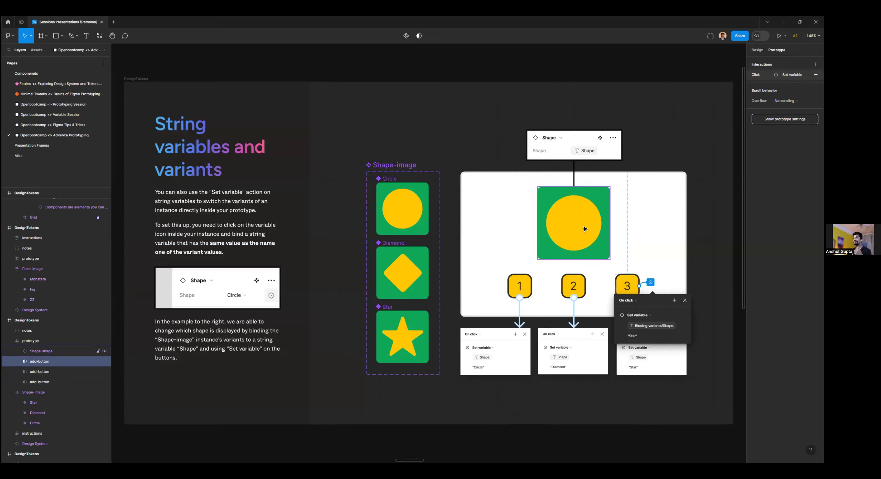
{"action": "left_click", "coordinate": [499, 250]}
{"action": "left_click", "coordinate": [407, 217]}
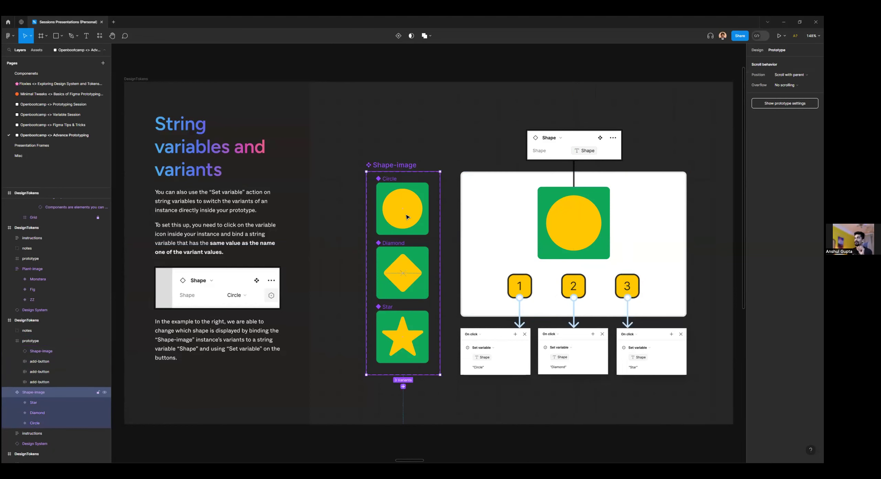
Step: Place a Circle instance beside the slide and delete the old Shape-image instance above the card
{"action": "scroll", "coordinate": [407, 216], "scroll_direction": "down", "scroll_amount": 2}
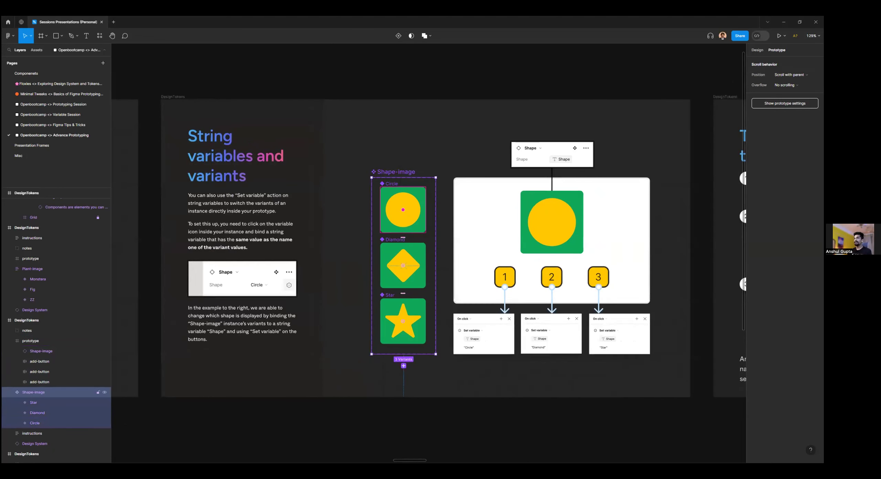
{"action": "key", "text": "alt+8"}
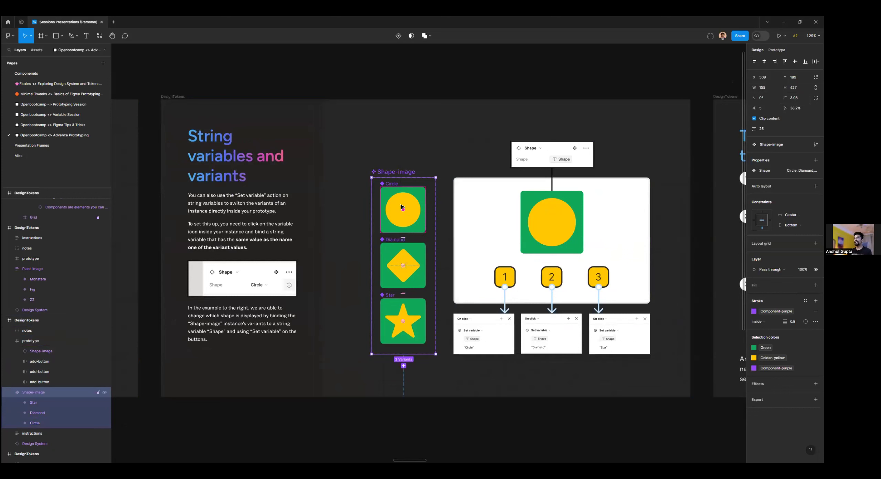
{"action": "left_click_drag", "start_coordinate": [409, 201], "coordinate": [490, 111]}
{"action": "key", "text": "ctrl+z"}
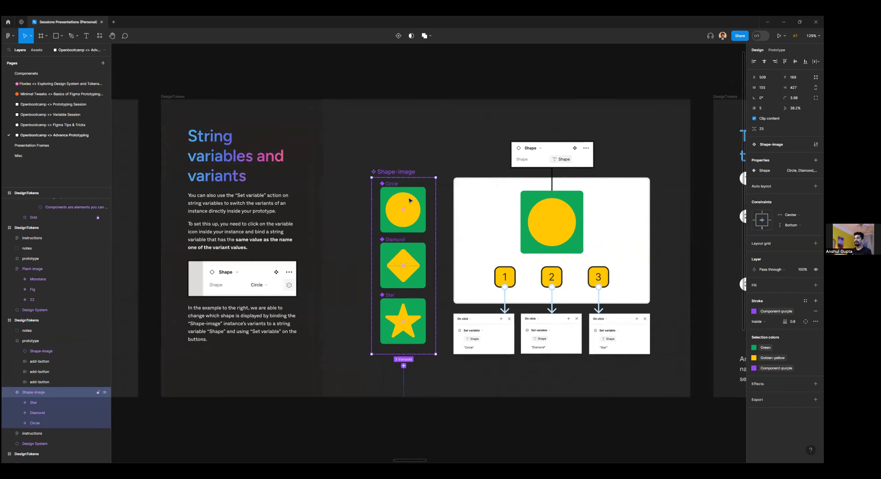
{"action": "left_click", "coordinate": [412, 203]}
{"action": "left_click_drag", "start_coordinate": [457, 138], "coordinate": [474, 138]}
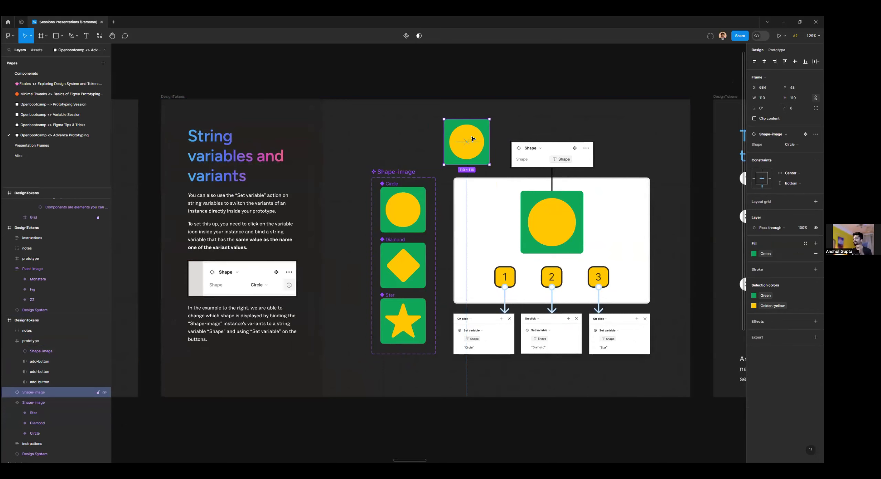
{"action": "mouse_move", "coordinate": [816, 145]}
{"action": "key", "text": "Delete"}
Step: Drag a new Circle instance from the Shape-image set above the prototype card
{"action": "left_click", "coordinate": [417, 185]}
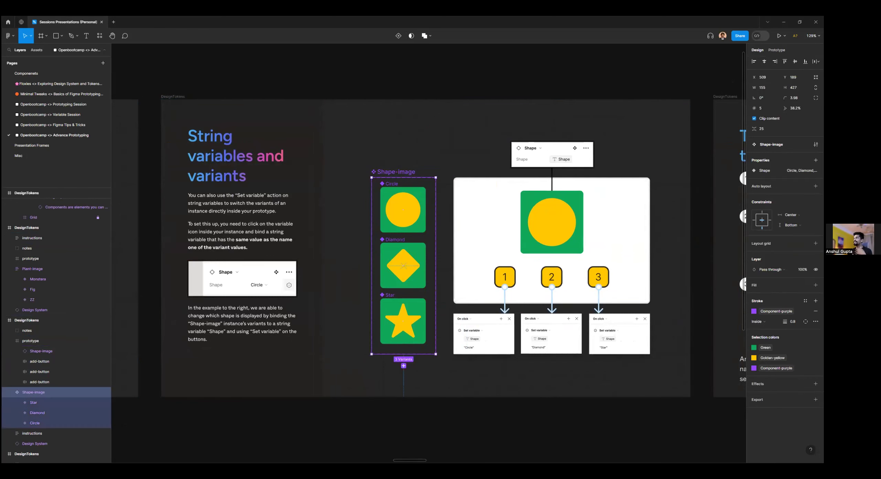
{"action": "left_click", "coordinate": [397, 225]}
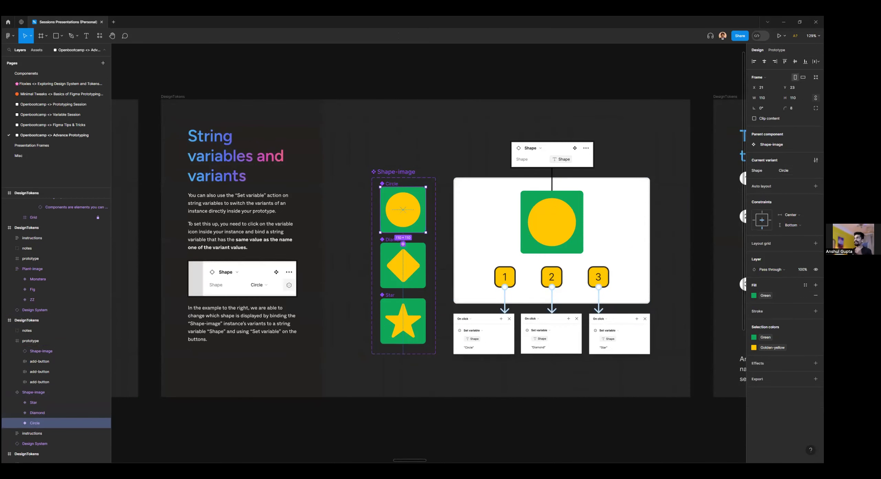
{"action": "left_click_drag", "start_coordinate": [408, 215], "coordinate": [470, 144]}
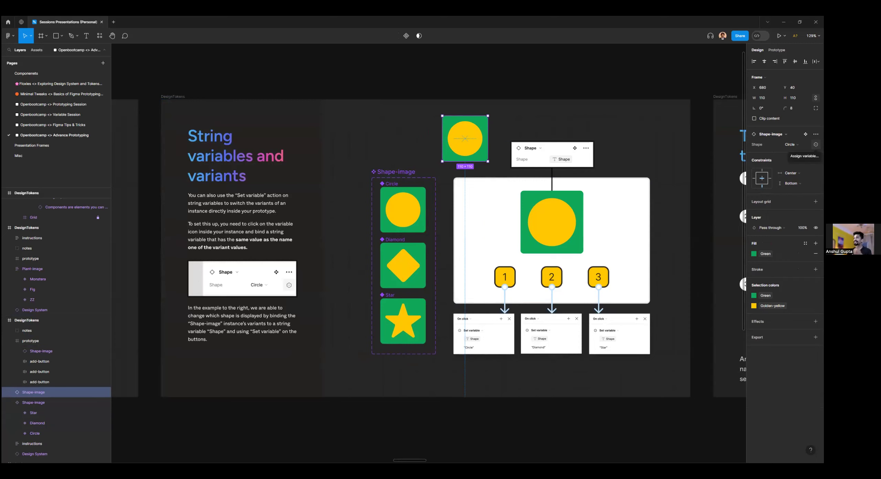
{"action": "left_click", "coordinate": [815, 144]}
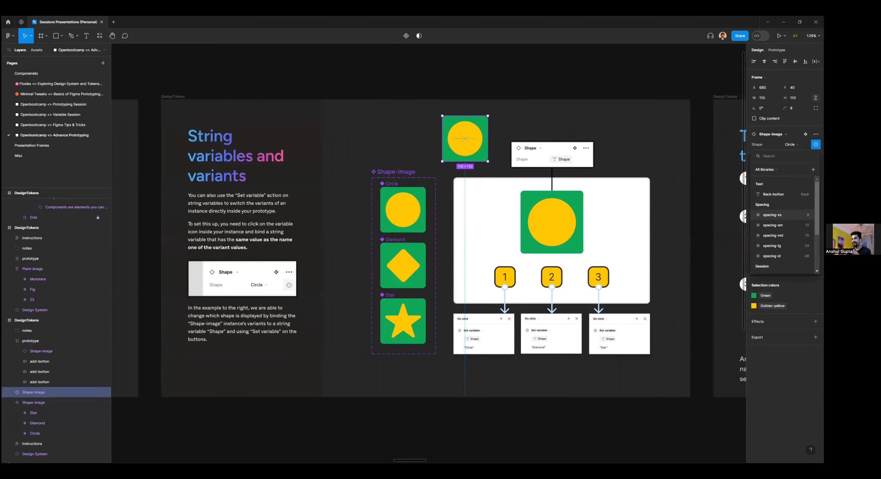
{"action": "key", "text": "Escape"}
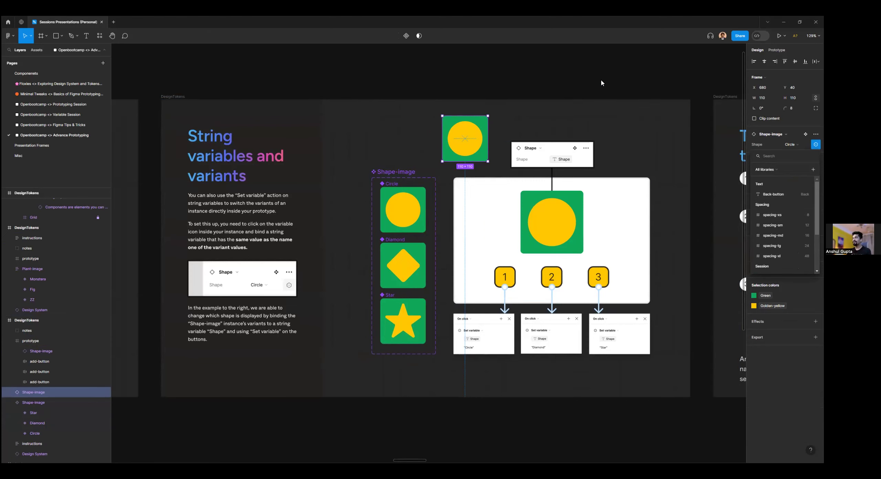
{"action": "scroll", "coordinate": [602, 82], "scroll_direction": "down", "scroll_amount": 5}
Step: Create a new String variable named 'Shape Image' in Local variables
{"action": "scroll", "coordinate": [517, 207], "scroll_direction": "down", "scroll_amount": 1}
{"action": "scroll", "coordinate": [517, 206], "scroll_direction": "right", "scroll_amount": 1}
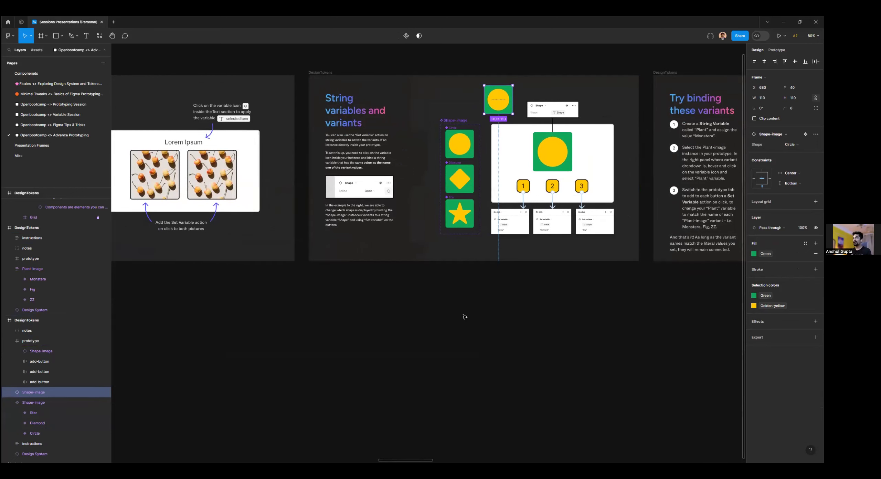
{"action": "left_click", "coordinate": [465, 318]}
{"action": "left_click", "coordinate": [816, 90]}
{"action": "left_click", "coordinate": [620, 135]}
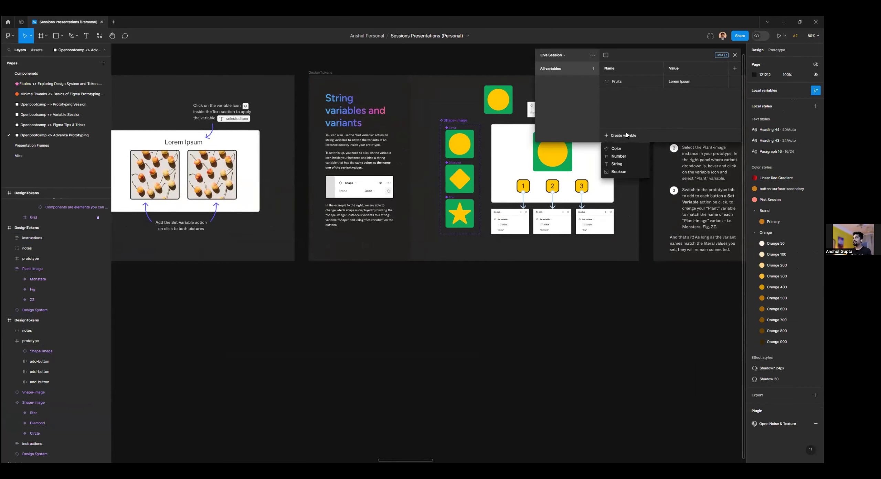
{"action": "left_click", "coordinate": [626, 164]}
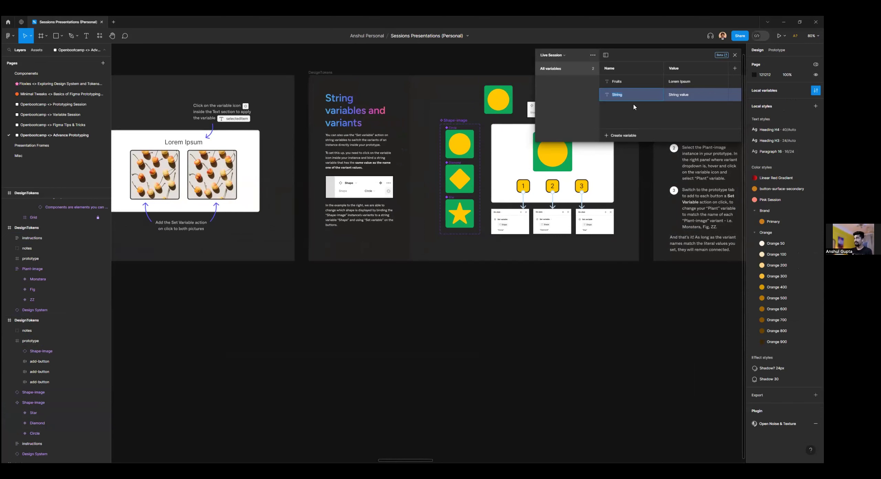
{"action": "type", "text": "Shape Image"}
{"action": "left_click", "coordinate": [690, 94]}
{"action": "left_click", "coordinate": [735, 55]}
Step: Bind the top Circle instance's Shape property to the Shape Image variable
{"action": "scroll", "coordinate": [508, 165], "scroll_direction": "up", "scroll_amount": 2}
{"action": "left_click", "coordinate": [508, 170]}
{"action": "left_click", "coordinate": [508, 169]}
{"action": "left_click", "coordinate": [816, 144]}
{"action": "type", "text": "s"}
{"action": "left_click", "coordinate": [768, 256]}
Step: Give button 1 an On click Set variable action targeting the Shape Image variable
{"action": "scroll", "coordinate": [510, 179], "scroll_direction": "up", "scroll_amount": 1}
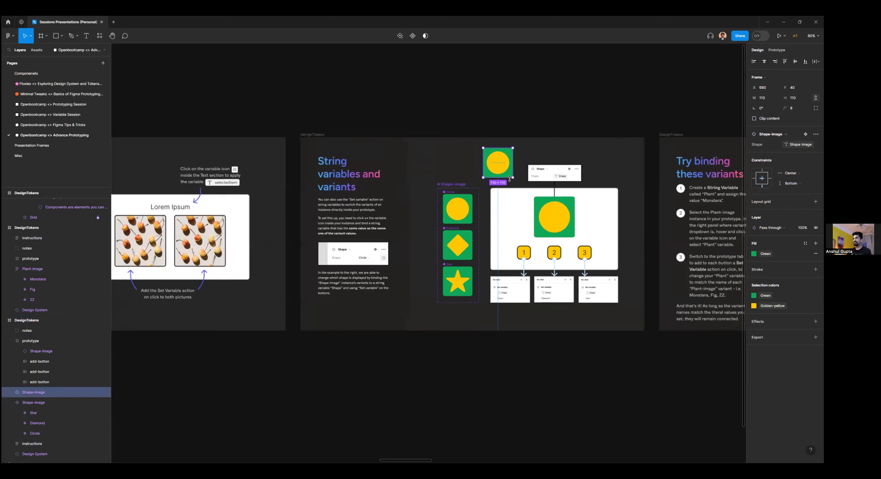
{"action": "scroll", "coordinate": [509, 179], "scroll_direction": "up", "scroll_amount": 3}
{"action": "left_click", "coordinate": [531, 292]}
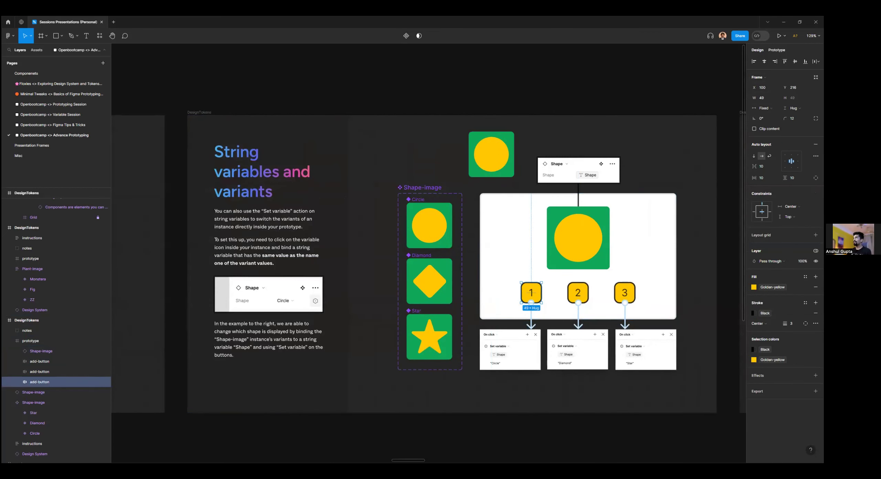
{"action": "left_click", "coordinate": [777, 50]}
{"action": "left_click", "coordinate": [815, 64]}
{"action": "left_click", "coordinate": [709, 105]}
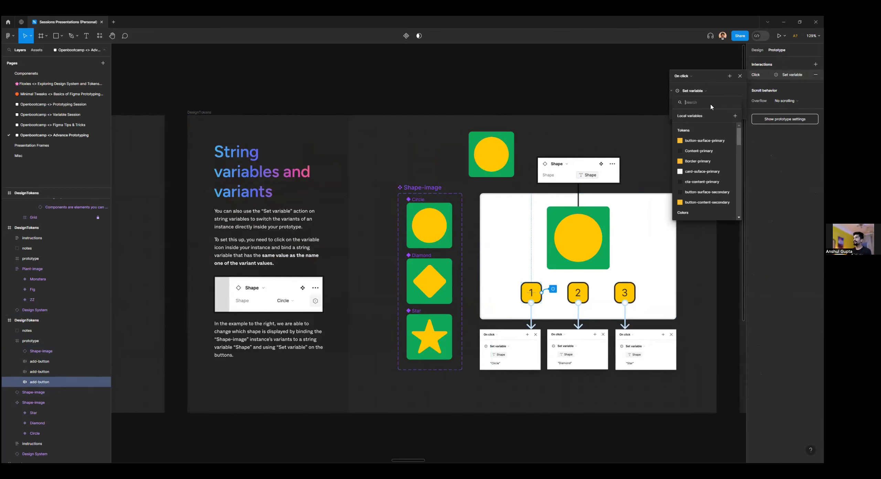
{"action": "type", "text": "sh"}
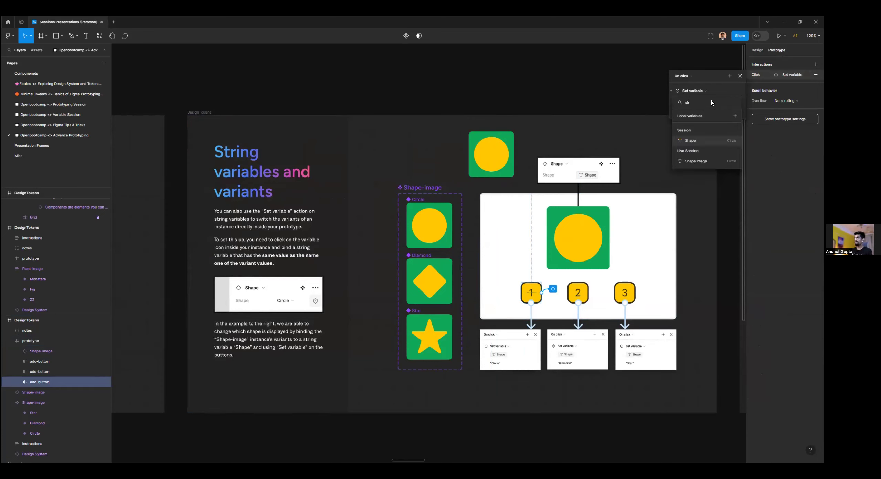
{"action": "left_click", "coordinate": [702, 161]}
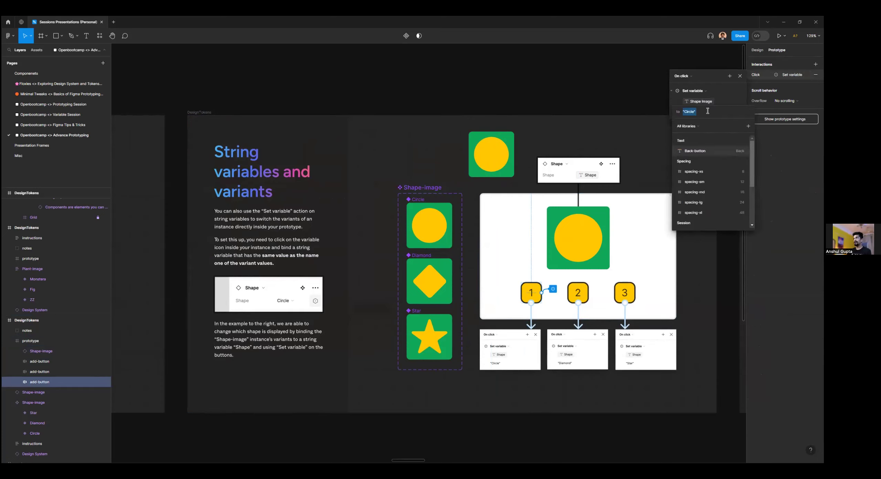
{"action": "key", "text": "Return"}
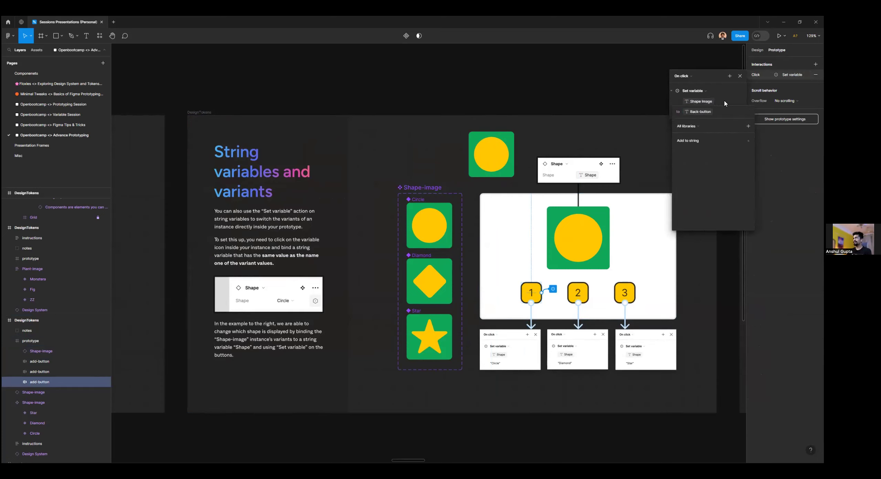
{"action": "key", "text": "BackSpace"}
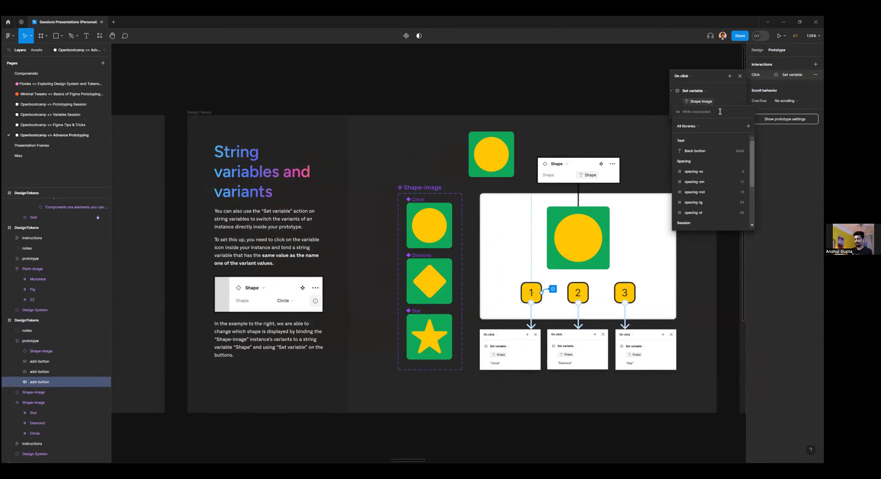
{"action": "key", "text": "Escape"}
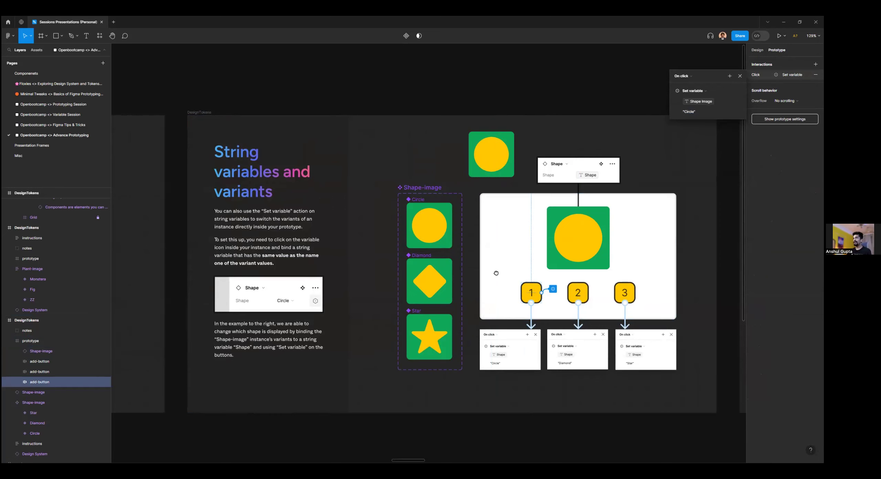
Step: Inspect the top Shape-image instance's Diamond variant to confirm its name
{"action": "scroll", "coordinate": [491, 292], "scroll_direction": "right", "scroll_amount": 2}
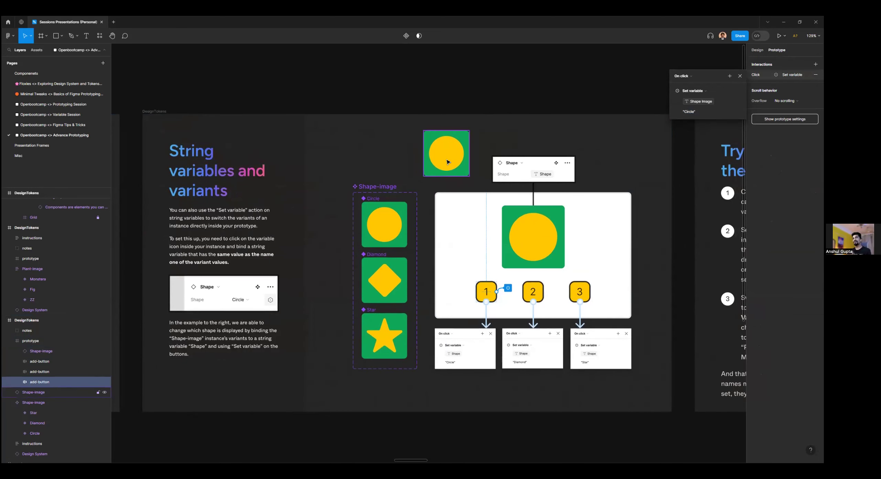
{"action": "left_click", "coordinate": [385, 283]}
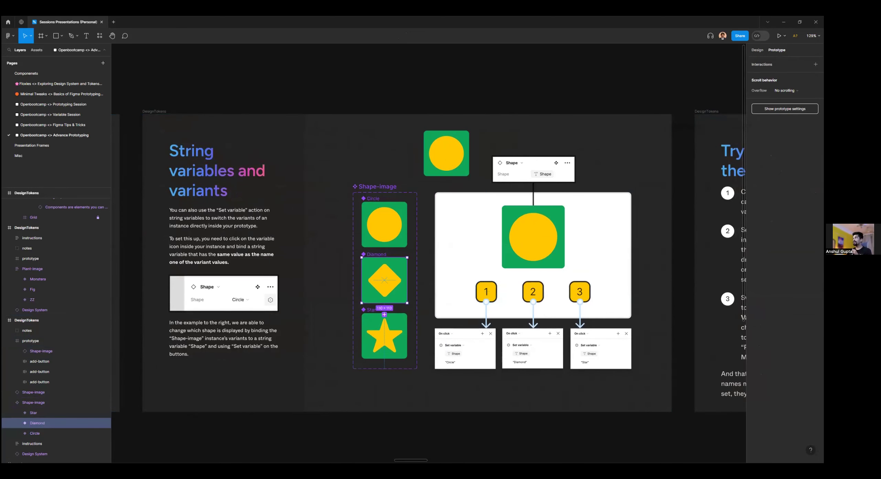
{"action": "left_click", "coordinate": [385, 282]}
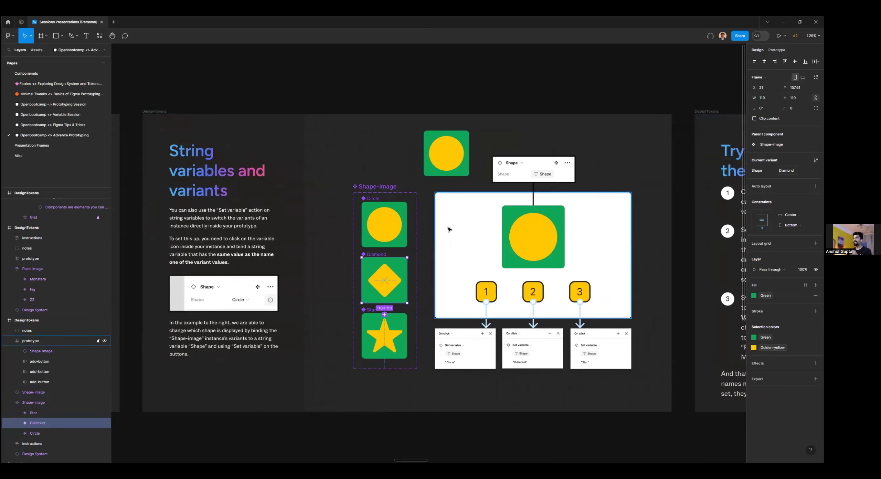
{"action": "left_click", "coordinate": [446, 154]}
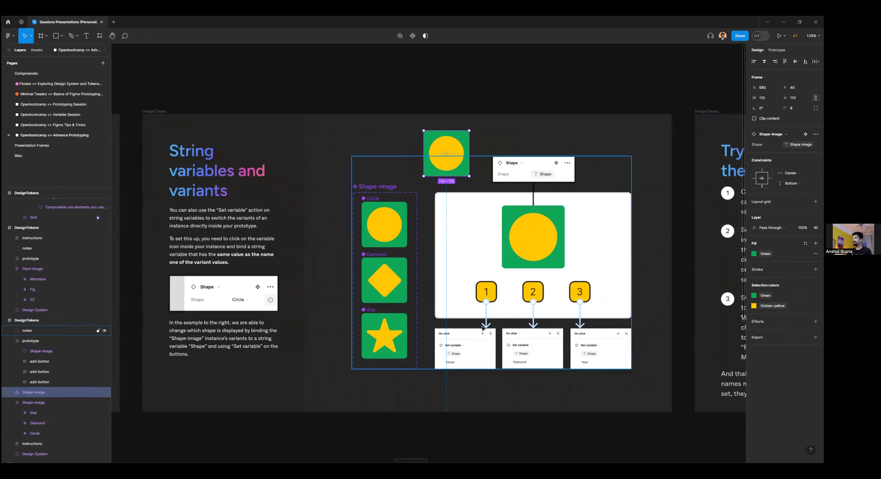
{"action": "left_click", "coordinate": [386, 225]}
{"action": "left_click", "coordinate": [374, 261]}
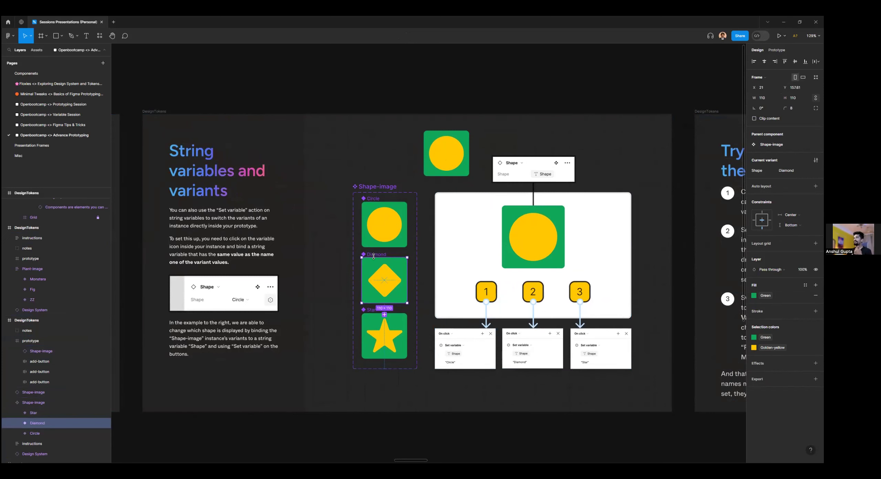
Step: Set button 1's action value to Diamond, then preview the DesignTokens slide
{"action": "left_click", "coordinate": [492, 296]}
{"action": "key", "text": "shift+e"}
{"action": "left_click", "coordinate": [792, 74]}
{"action": "left_click", "coordinate": [702, 111]}
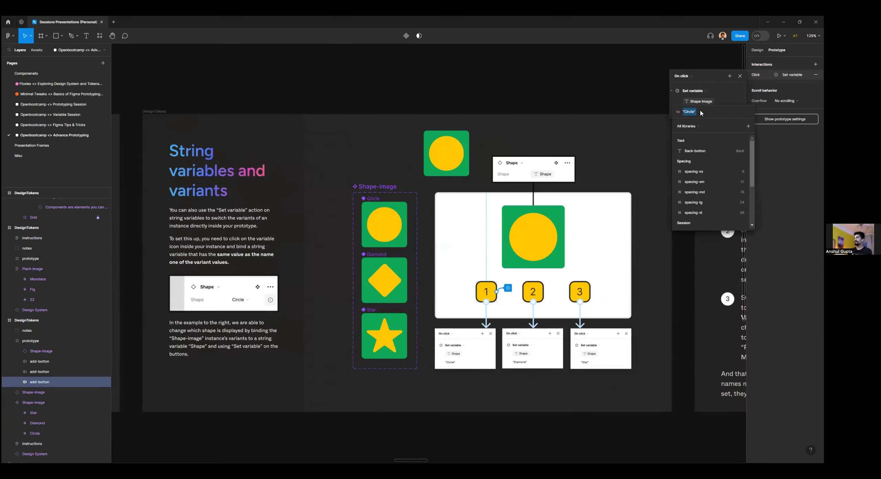
{"action": "key", "text": "Escape"}
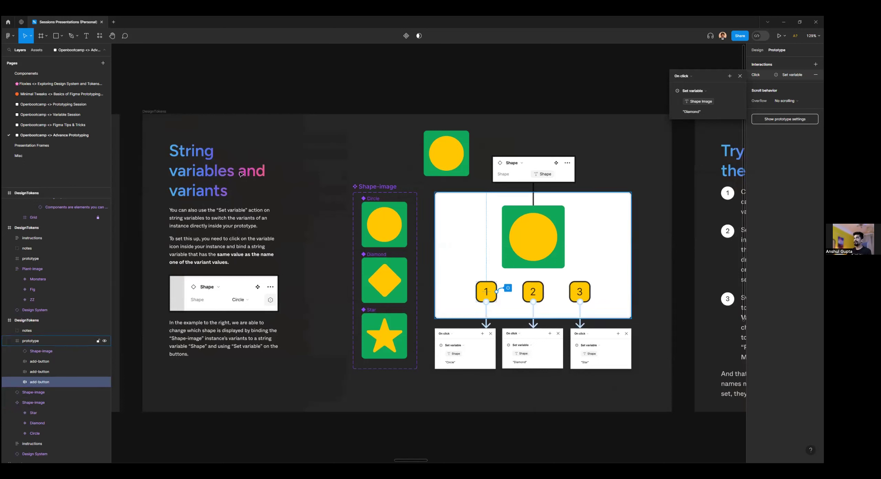
{"action": "left_click", "coordinate": [155, 111]}
{"action": "key", "text": "shift+space"}
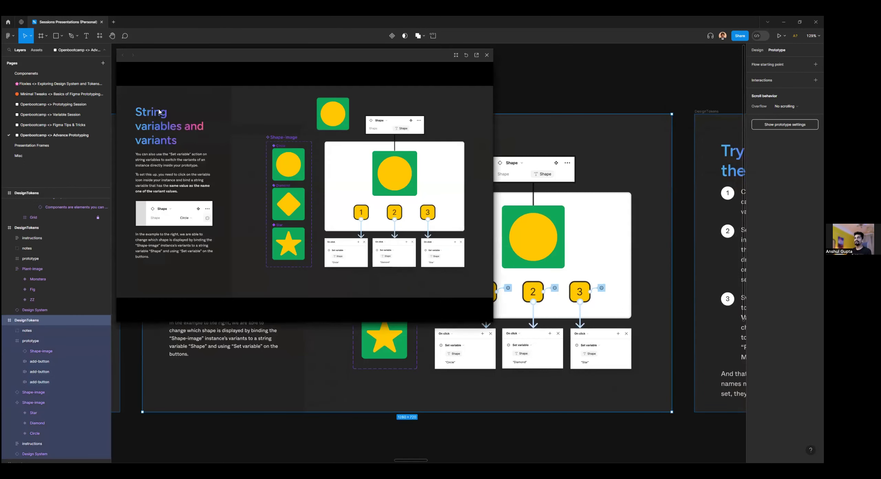
Step: Test button 1 in the preview, seeing the top shape become a diamond, then close the preview
{"action": "left_click", "coordinate": [361, 214]}
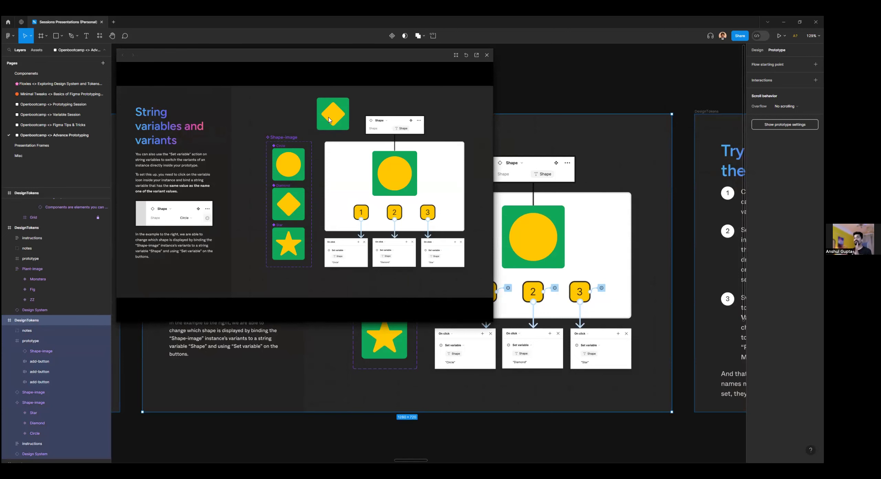
{"action": "left_click", "coordinate": [487, 55]}
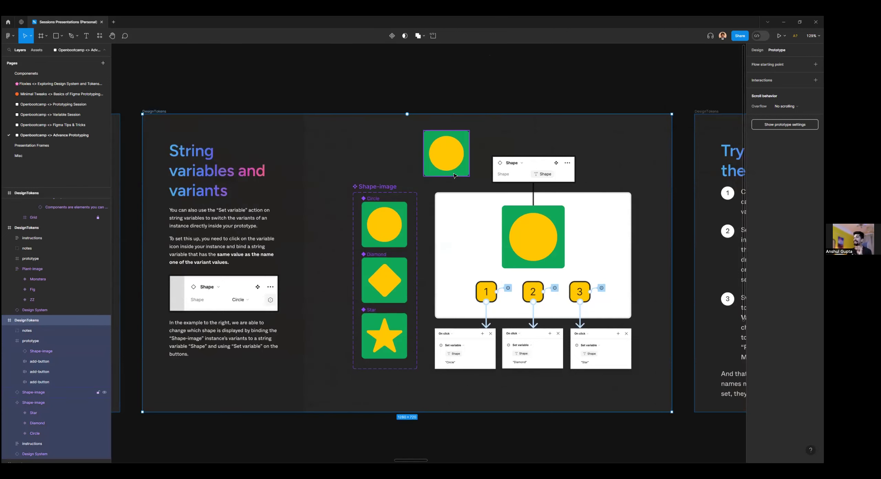
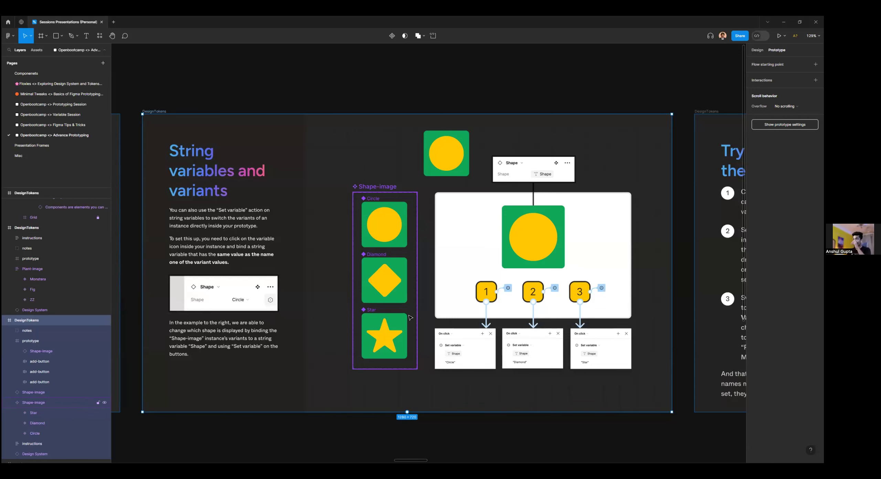
Step: Step back to the Use the Set variable slide, advance to String variables and variants, then hide the UI and fit it
{"action": "scroll", "coordinate": [494, 283], "scroll_direction": "down", "scroll_amount": 1}
{"action": "key", "text": "shift+n"}
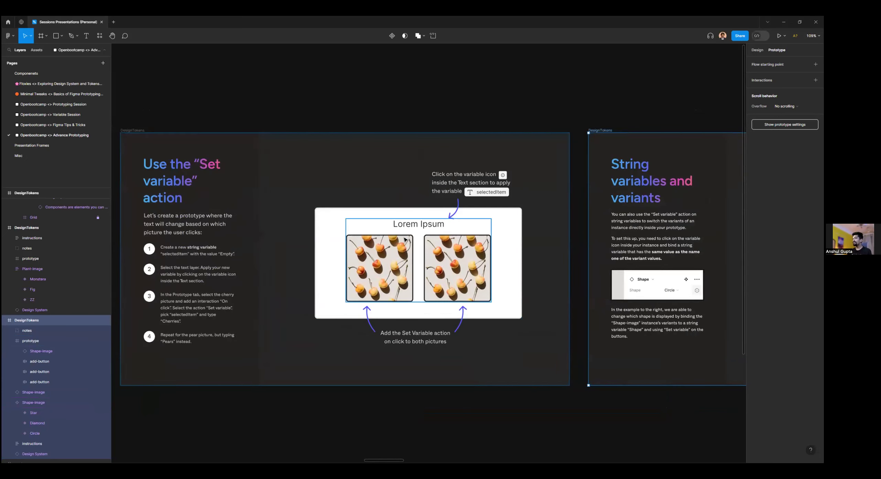
{"action": "key", "text": "n"}
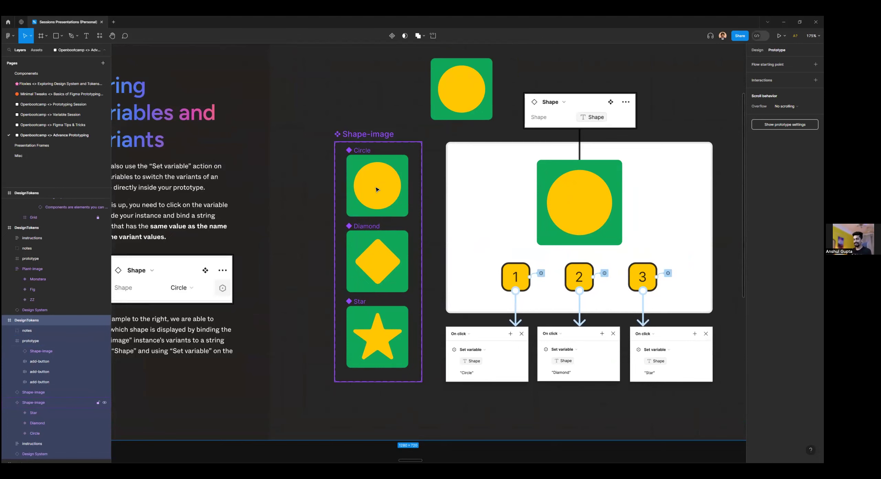
{"action": "key", "text": "ctrl+backslash"}
{"action": "key", "text": "shift+2"}
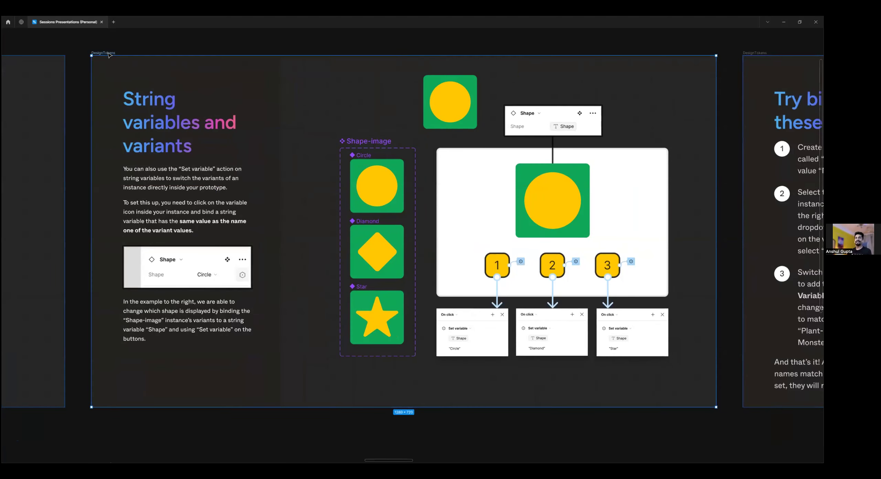
Step: Zoom the current slide to fill the view, then move on to the Try binding these variants slide
{"action": "key", "text": "shift+2"}
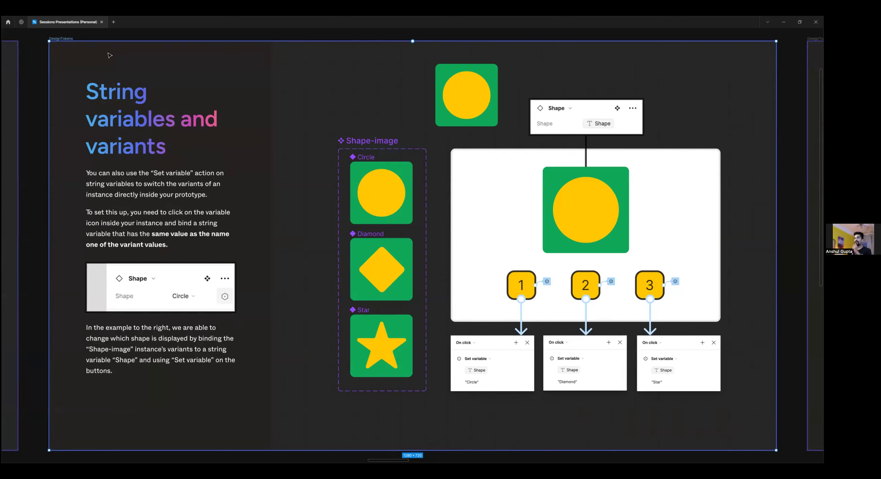
{"action": "key", "text": "n"}
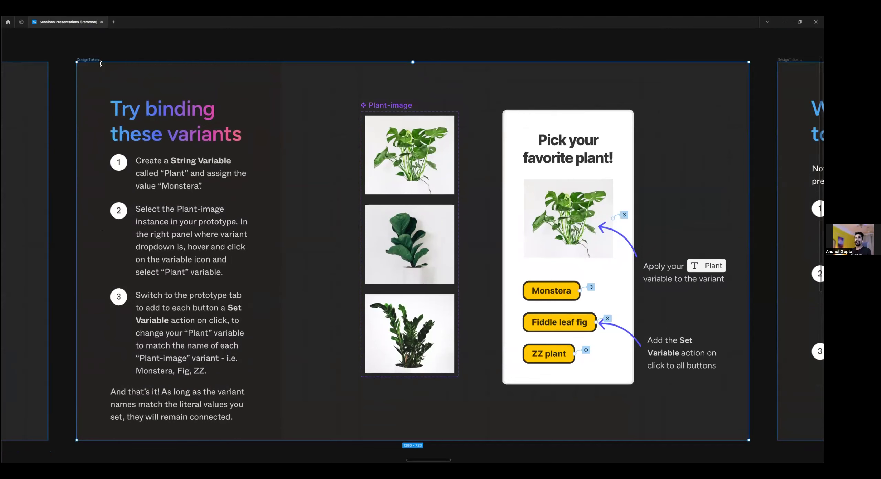
Step: Refit the Try binding these variants slide and launch its prototype preview from the frame label
{"action": "key", "text": "shift+2"}
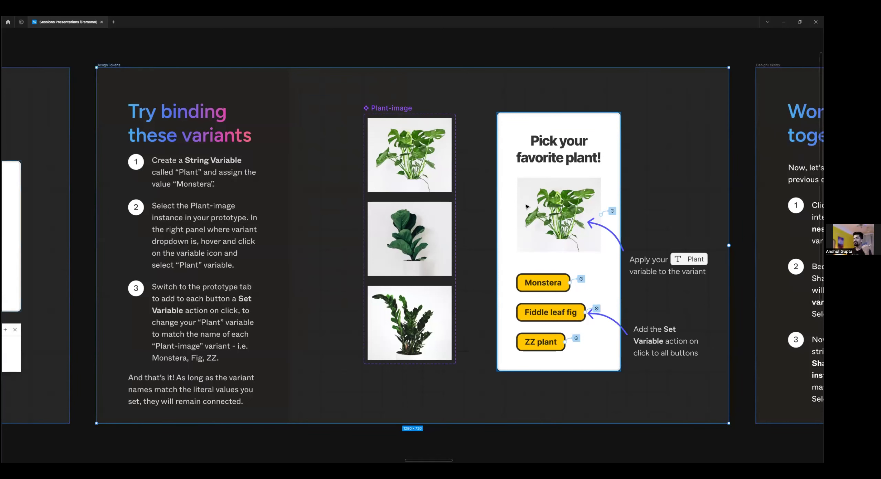
{"action": "left_click", "coordinate": [106, 65]}
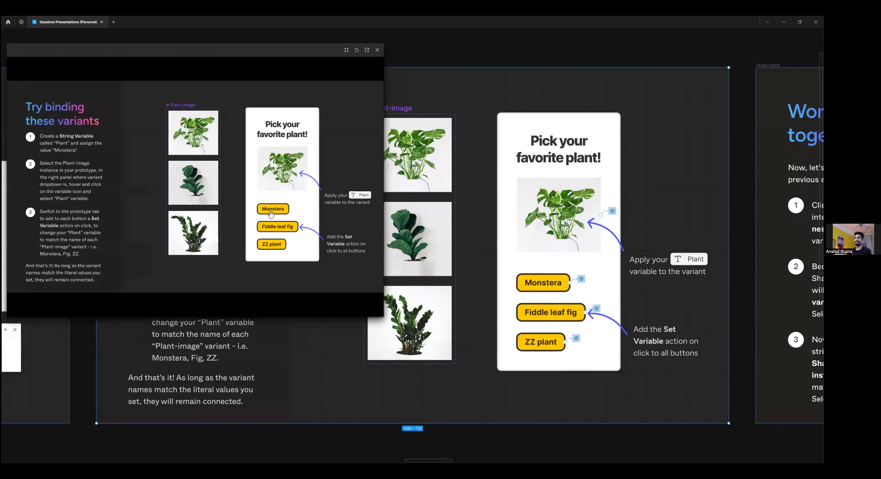
Step: Try the Fiddle leaf fig and ZZ plant buttons in the preview, then select the Monstera variant in Plant-image
{"action": "left_click", "coordinate": [274, 231]}
{"action": "left_click", "coordinate": [273, 244]}
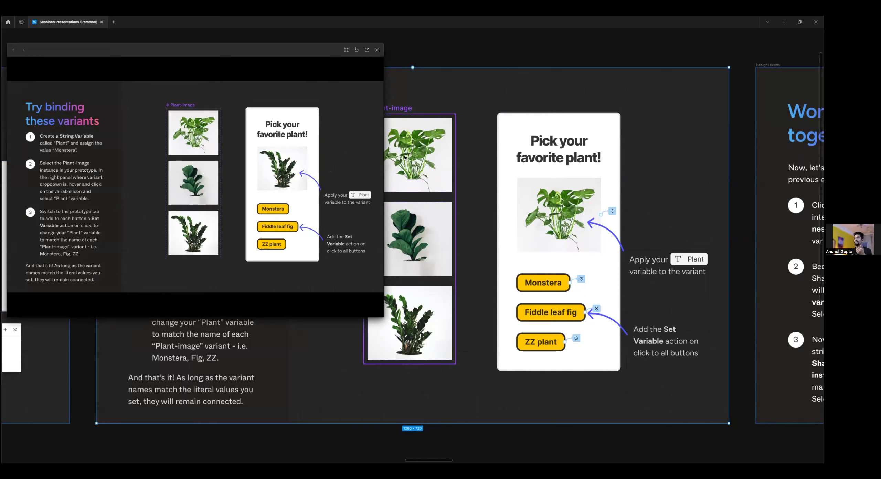
{"action": "left_click", "coordinate": [392, 135]}
{"action": "left_click", "coordinate": [393, 135]}
Step: Bring back the editing panels and shrink the preview window into the top-left corner
{"action": "left_click_drag", "start_coordinate": [272, 52], "coordinate": [299, 162]}
{"action": "key", "text": "ctrl+backslash"}
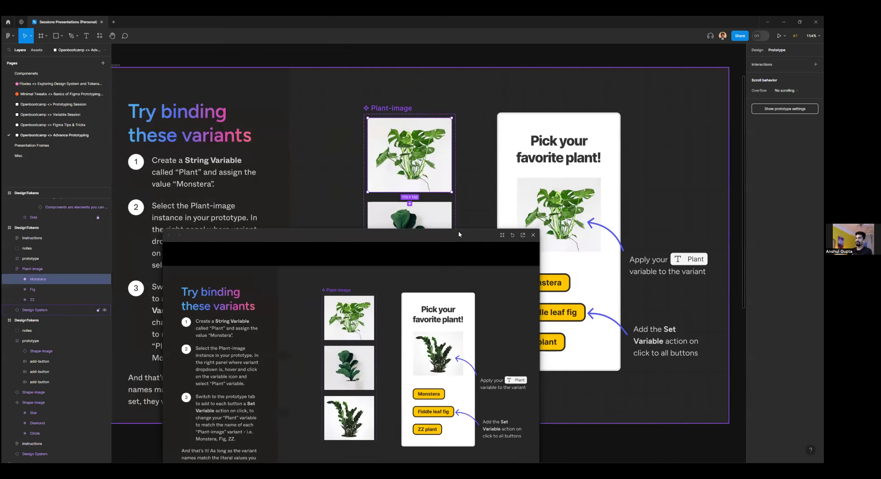
{"action": "left_click_drag", "start_coordinate": [232, 268], "coordinate": [250, 135]}
{"action": "left_click_drag", "start_coordinate": [557, 369], "coordinate": [468, 295]}
{"action": "left_click_drag", "start_coordinate": [289, 101], "coordinate": [178, 50]}
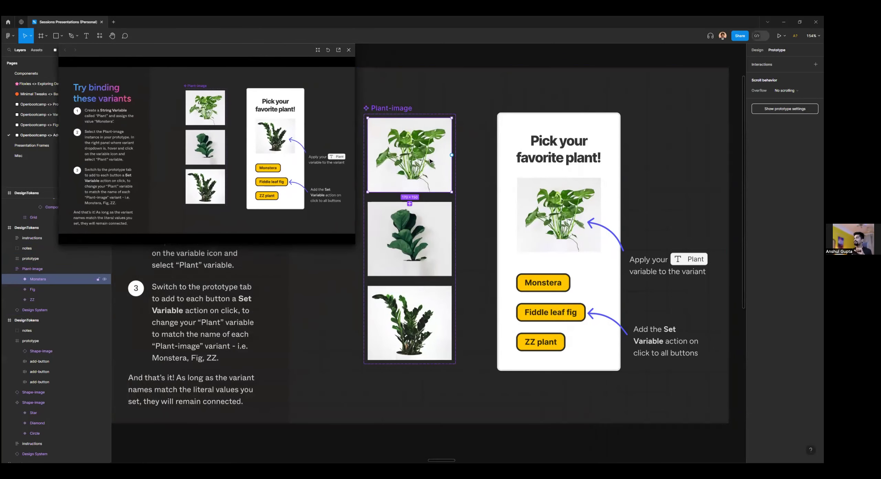
Step: Inspect the Monstera button's On click Set variable action
{"action": "left_click", "coordinate": [543, 283]}
{"action": "left_click", "coordinate": [544, 283]}
{"action": "left_click", "coordinate": [581, 279]}
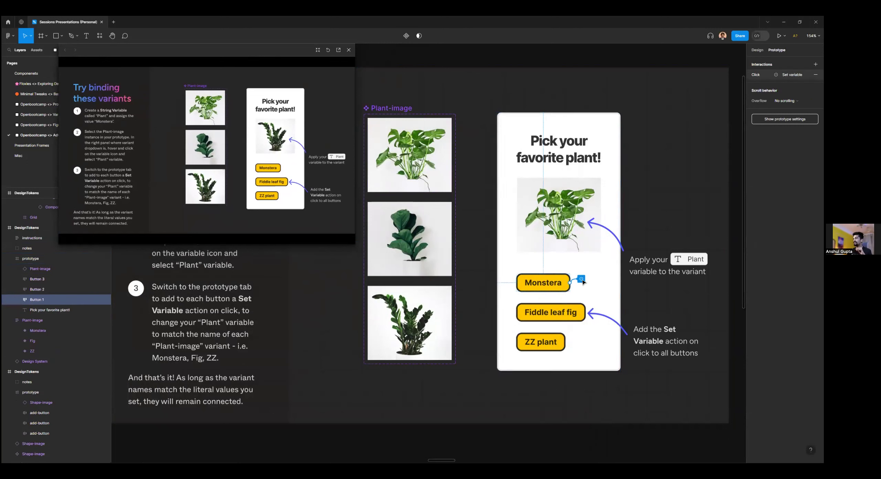
{"action": "left_click", "coordinate": [582, 280]}
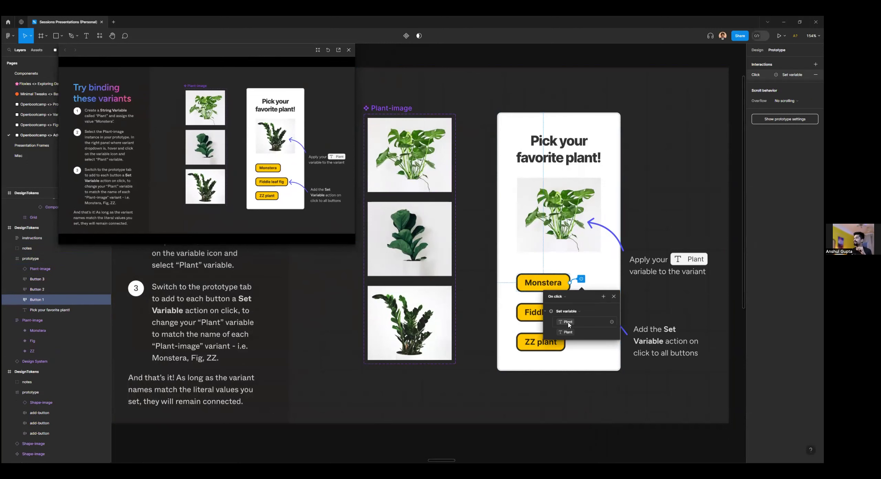
{"action": "scroll", "coordinate": [571, 330], "scroll_direction": "down", "scroll_amount": 1}
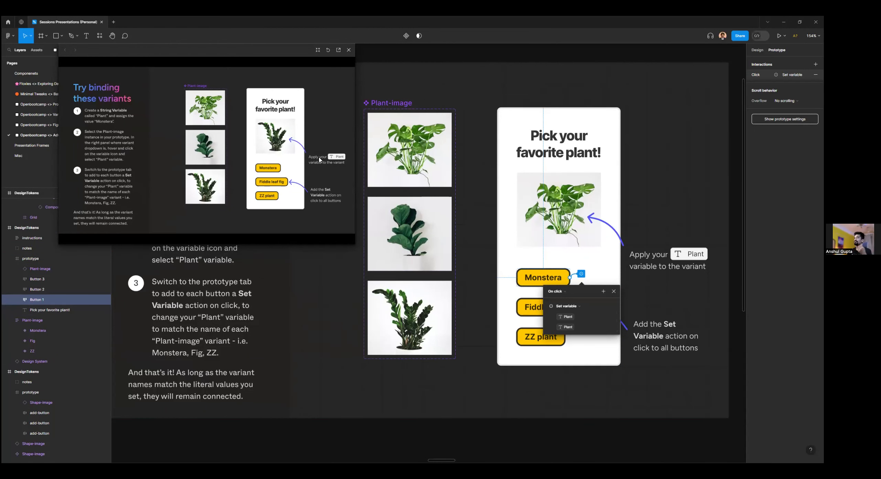
{"action": "left_click", "coordinate": [478, 190]}
Step: Inspect the Fiddle leaf fig button's action, test it in the preview, and view the Fig variant's design properties
{"action": "left_click", "coordinate": [597, 304]}
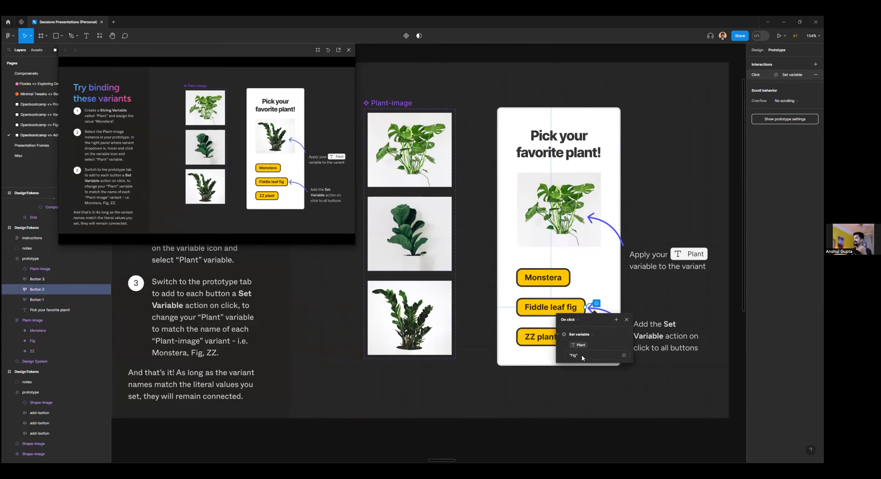
{"action": "left_click", "coordinate": [35, 341]}
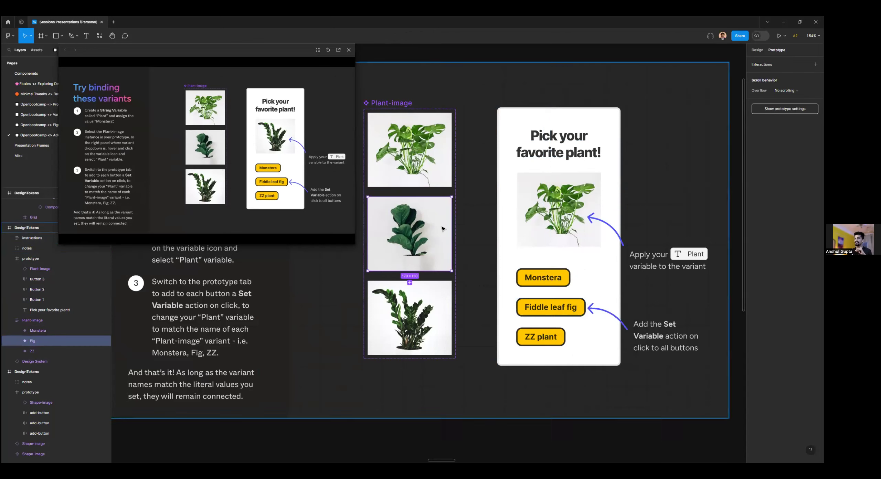
{"action": "left_click", "coordinate": [277, 185]}
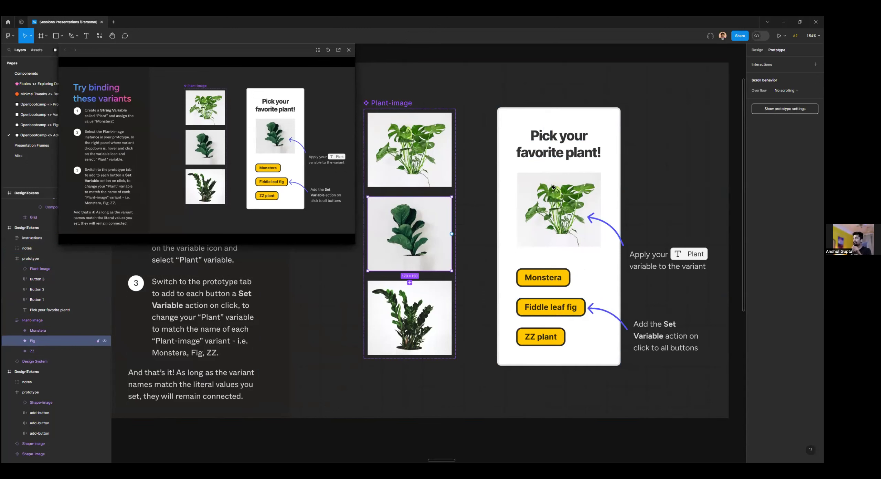
{"action": "left_click", "coordinate": [758, 50]}
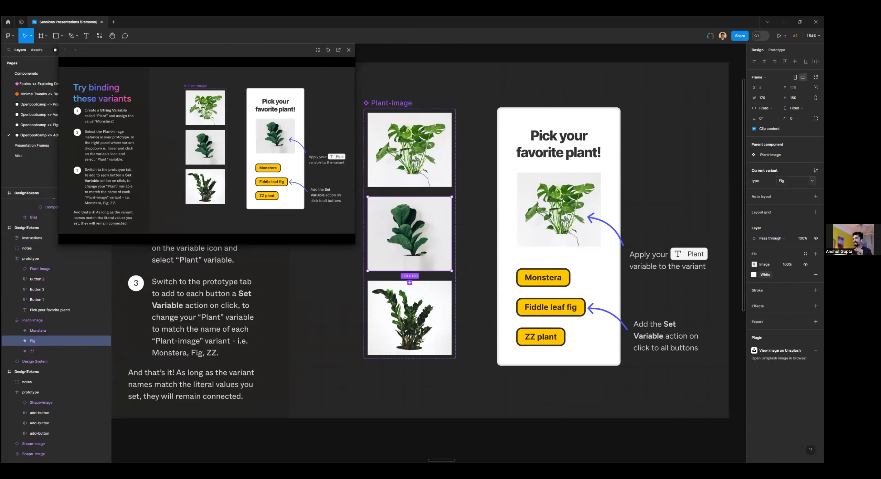
Step: Review the Fiddle leaf fig button's On click action setting Plant to "Fig"
{"action": "double_click", "coordinate": [558, 312]}
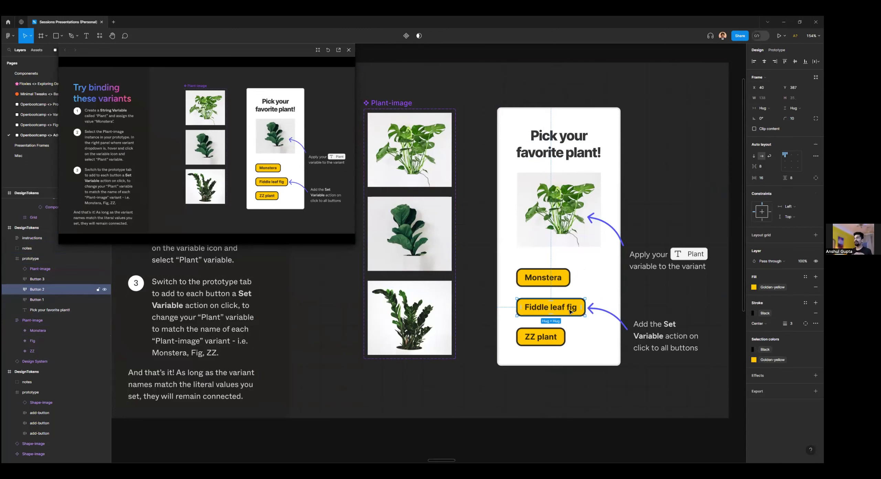
{"action": "key", "text": "shift+e"}
{"action": "left_click", "coordinate": [585, 307]}
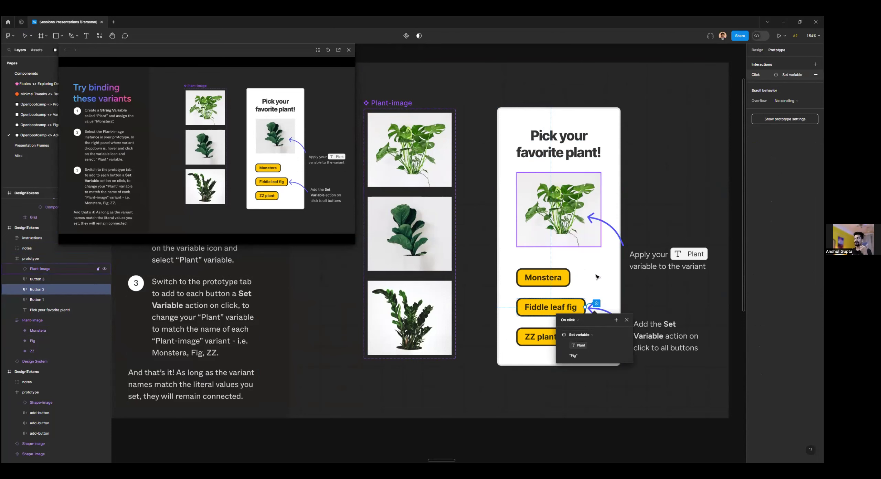
{"action": "key", "text": "Escape"}
{"action": "scroll", "coordinate": [541, 333], "scroll_direction": "down", "scroll_amount": 1}
Step: Test the ZZ plant button in the preview, select the ZZ variant, and open the button's On click action
{"action": "left_click", "coordinate": [540, 332]}
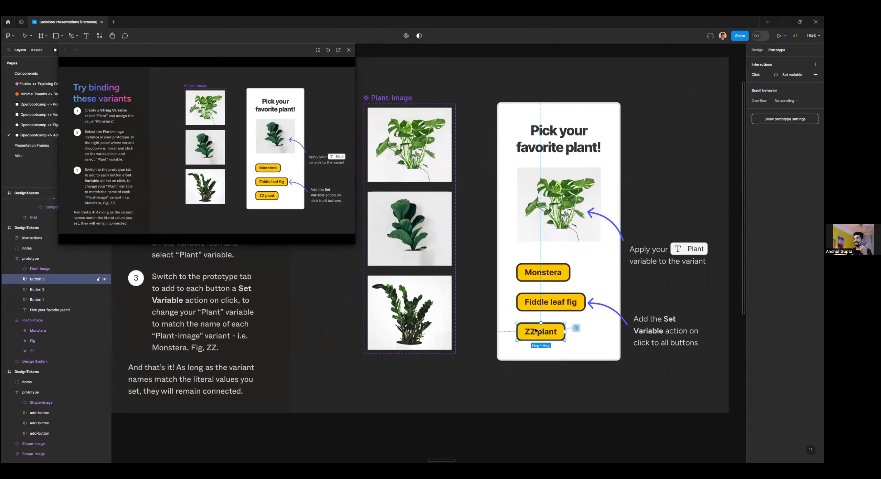
{"action": "left_click", "coordinate": [264, 197]}
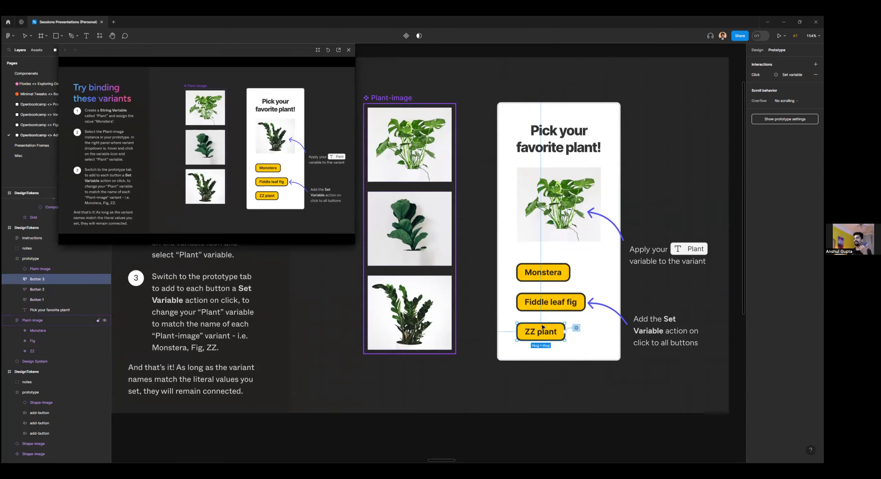
{"action": "left_click", "coordinate": [382, 322]}
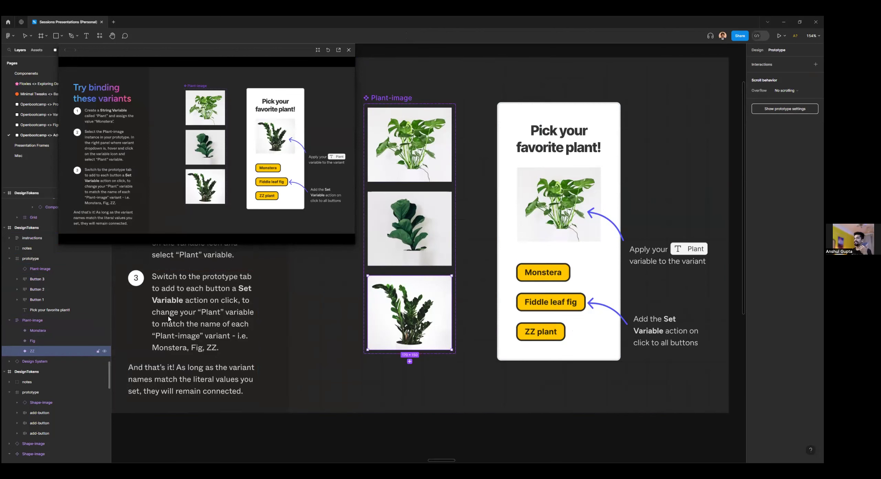
{"action": "left_click", "coordinate": [540, 339]}
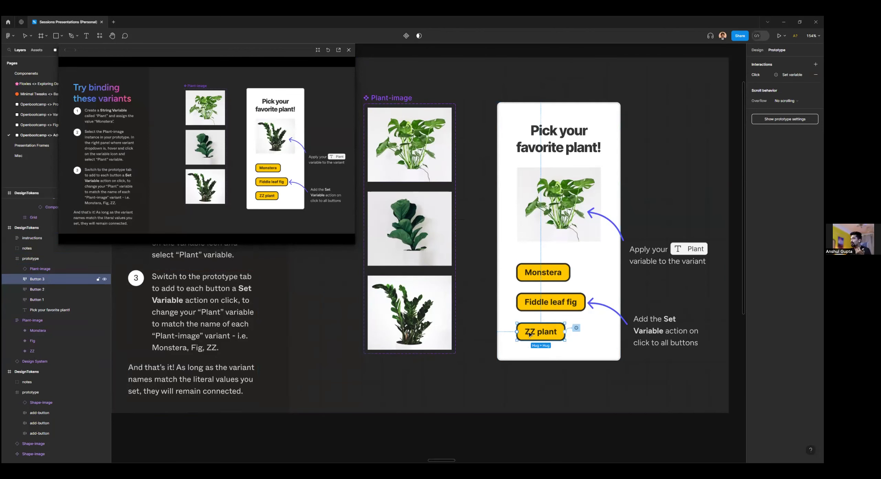
{"action": "left_click", "coordinate": [576, 328]}
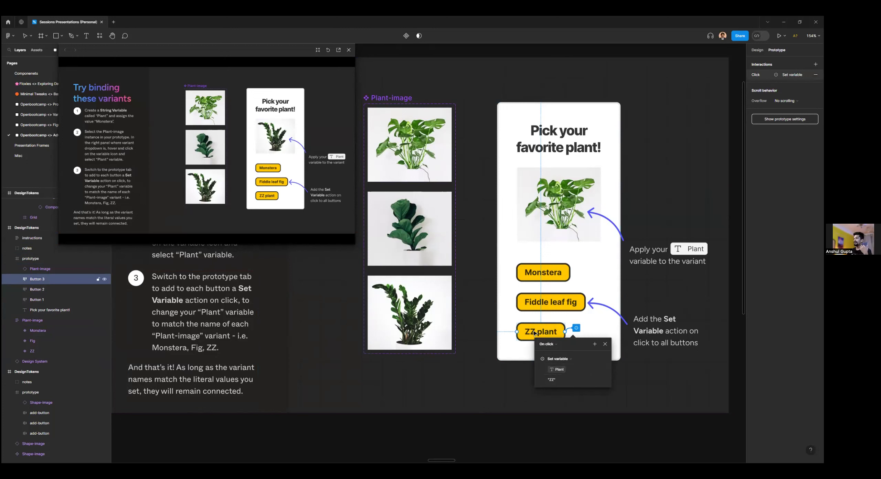
Step: Check the variable list available for the ZZ plant button's text, then deselect it
{"action": "double_click", "coordinate": [543, 333]}
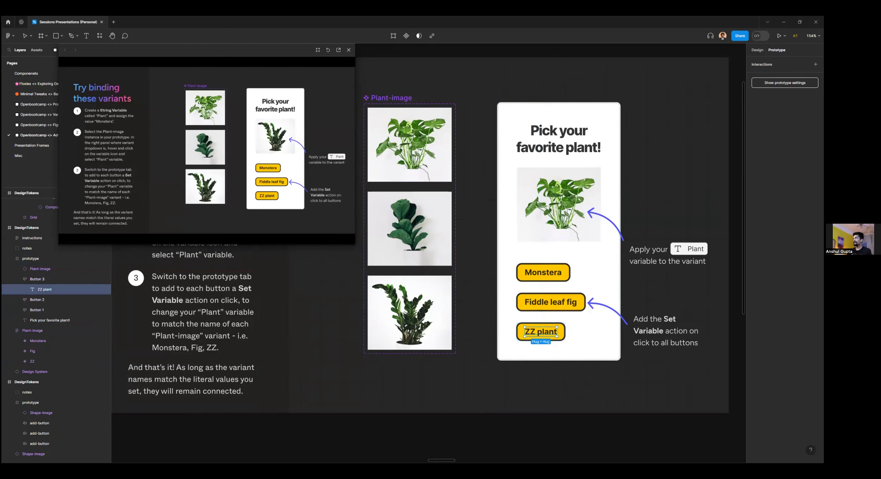
{"action": "left_click", "coordinate": [816, 191]}
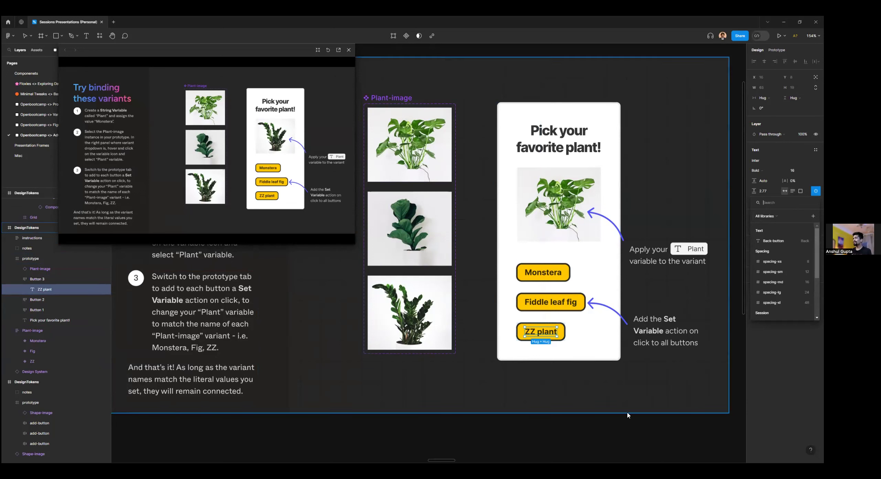
{"action": "key", "text": "Escape"}
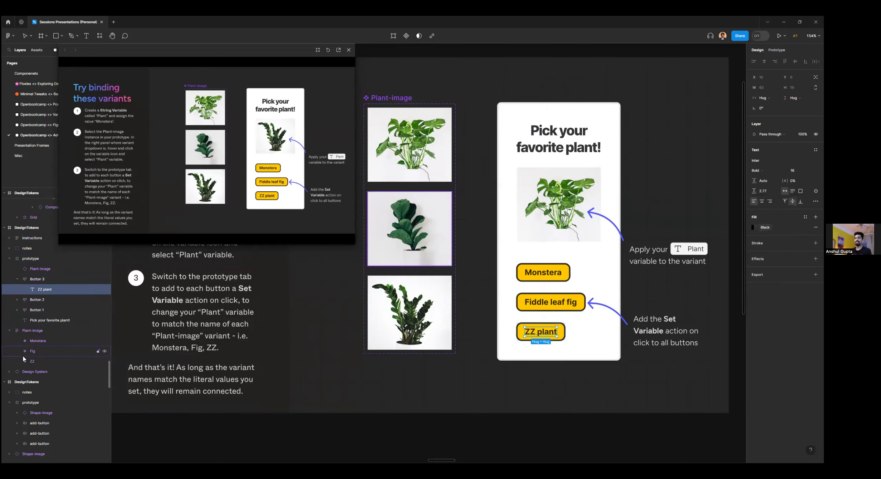
{"action": "left_click", "coordinate": [427, 432]}
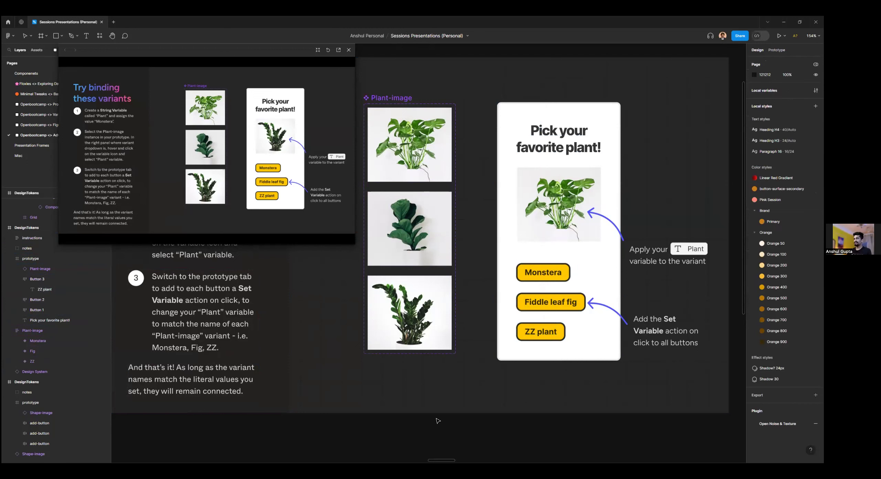
Step: Review the ZZ plant button's action setting Plant to "ZZ", then close the floating preview
{"action": "left_click", "coordinate": [543, 333]}
{"action": "key", "text": "shift+e"}
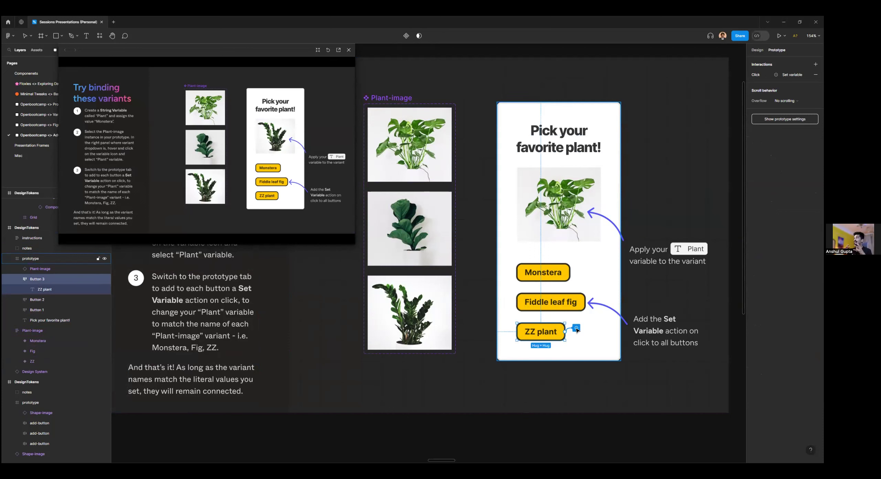
{"action": "left_click", "coordinate": [576, 329]}
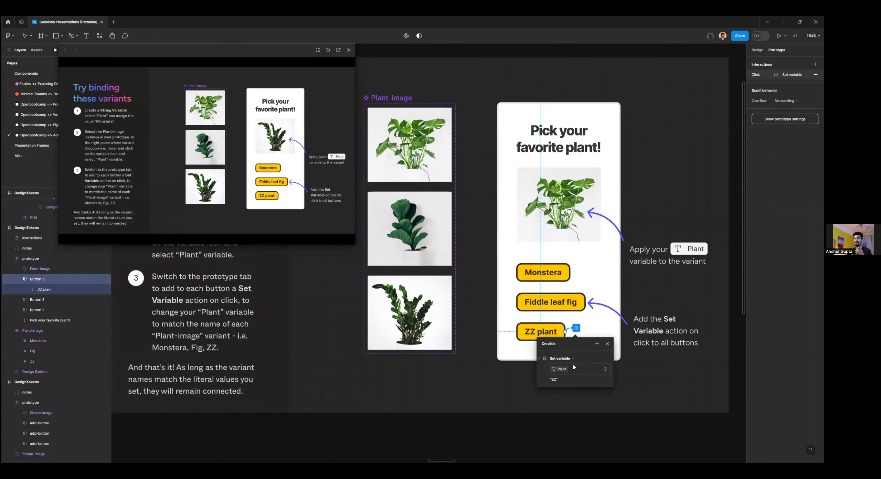
{"action": "left_click", "coordinate": [607, 344]}
{"action": "left_click", "coordinate": [349, 50]}
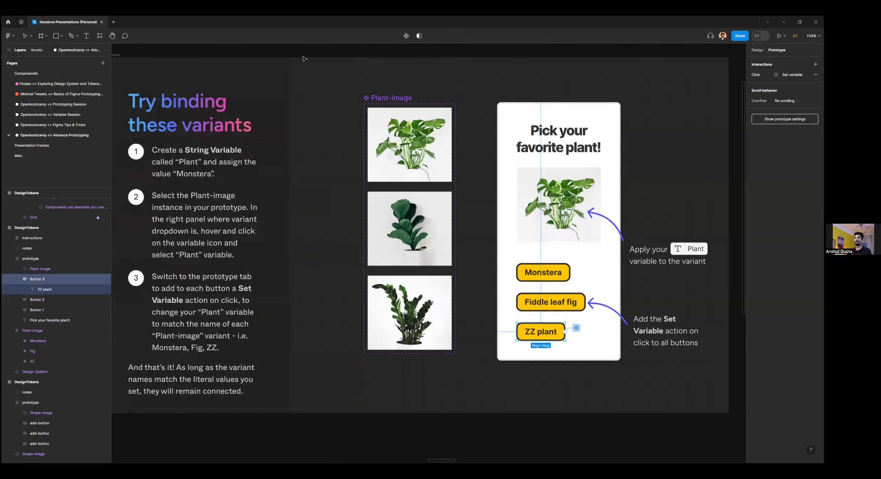
{"action": "scroll", "coordinate": [241, 60], "scroll_direction": "left", "scroll_amount": 2}
Step: Fit the plant slide frame to the view, then jump to the Work it together slide
{"action": "left_click", "coordinate": [140, 66]}
{"action": "key", "text": "shift+2"}
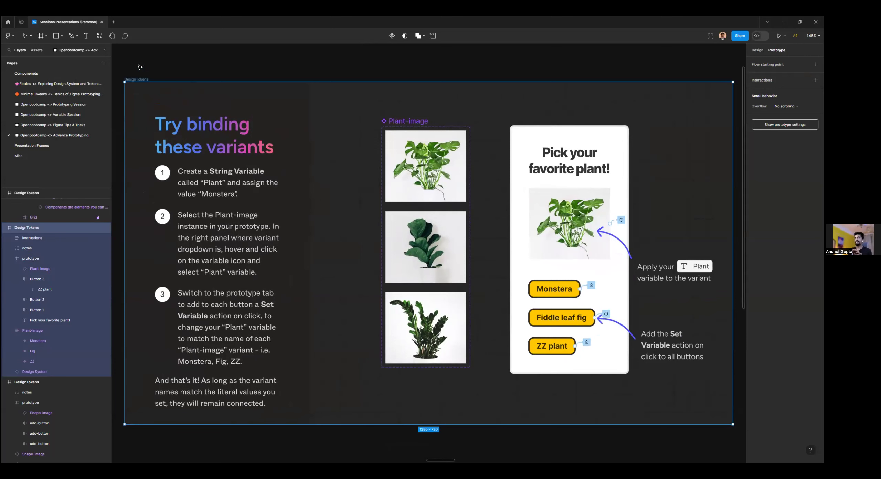
{"action": "key", "text": "n"}
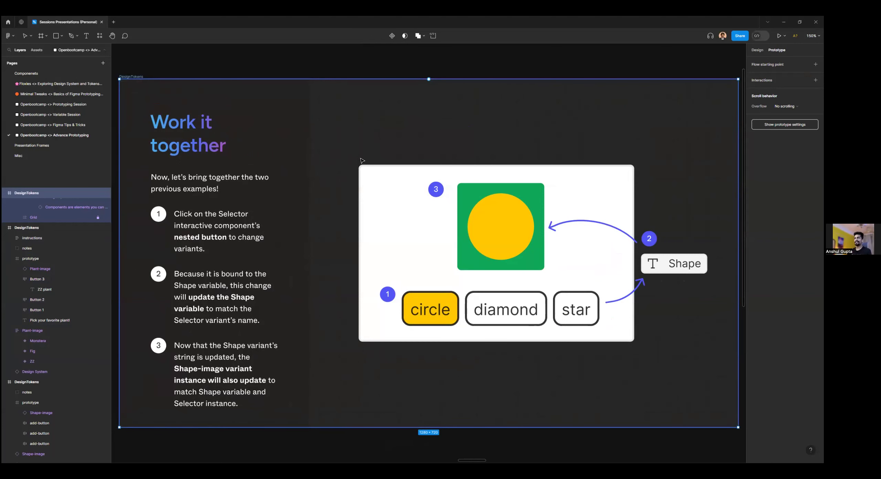
Step: Alt-drag a copy of the circle/diamond/star selector row below the Work it together slide
{"action": "scroll", "coordinate": [362, 162], "scroll_direction": "down", "scroll_amount": 5}
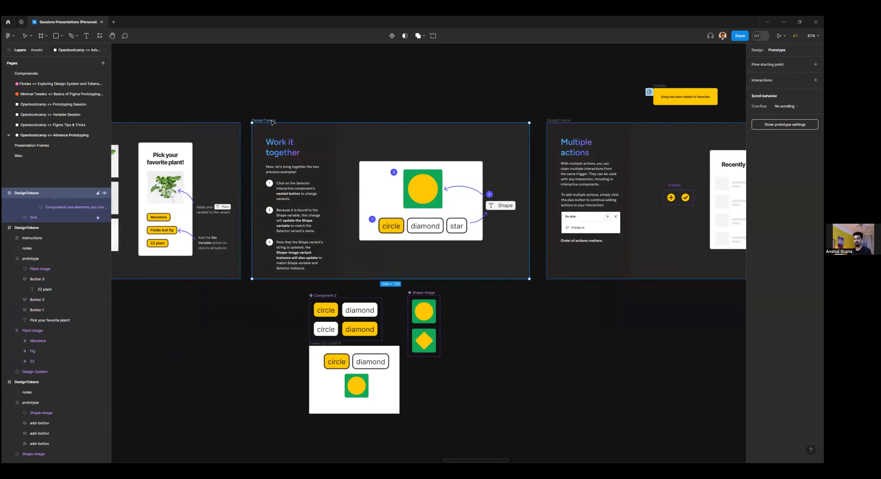
{"action": "key", "text": "shift+2"}
{"action": "scroll", "coordinate": [395, 186], "scroll_direction": "down", "scroll_amount": 3}
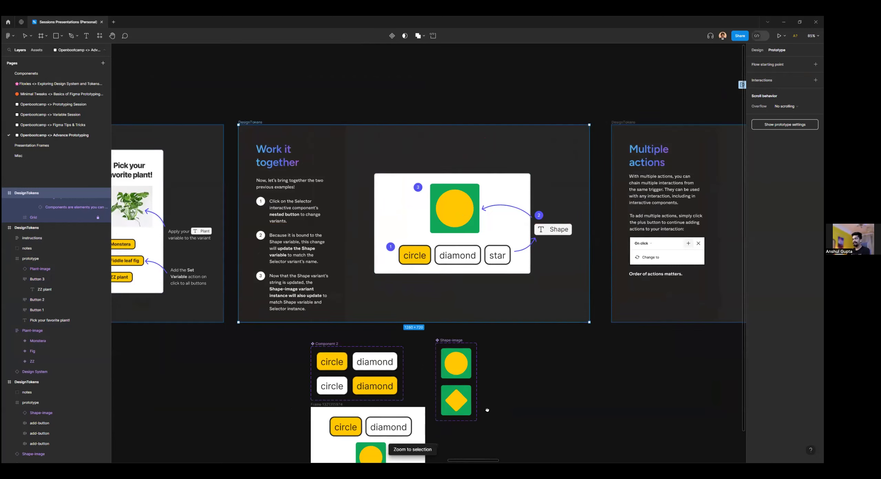
{"action": "scroll", "coordinate": [510, 438], "scroll_direction": "down", "scroll_amount": 2}
{"action": "scroll", "coordinate": [510, 438], "scroll_direction": "down", "scroll_amount": 2}
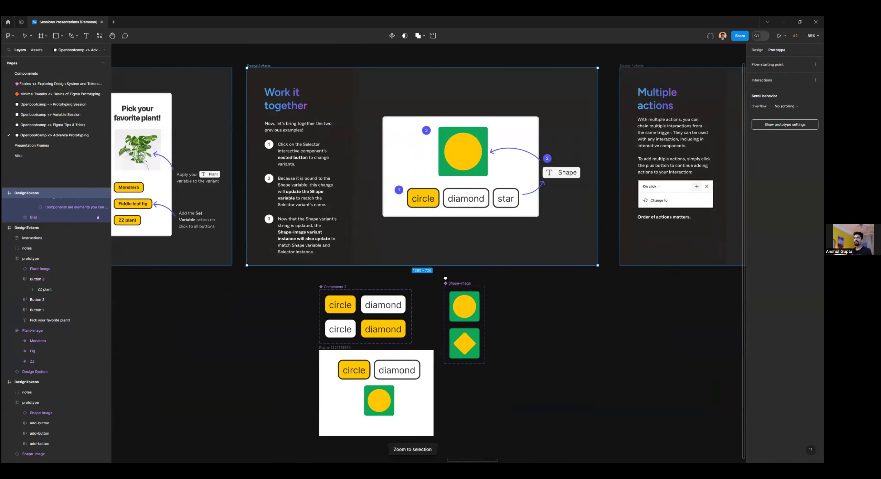
{"action": "left_click", "coordinate": [263, 65]}
{"action": "key", "text": "shift+2"}
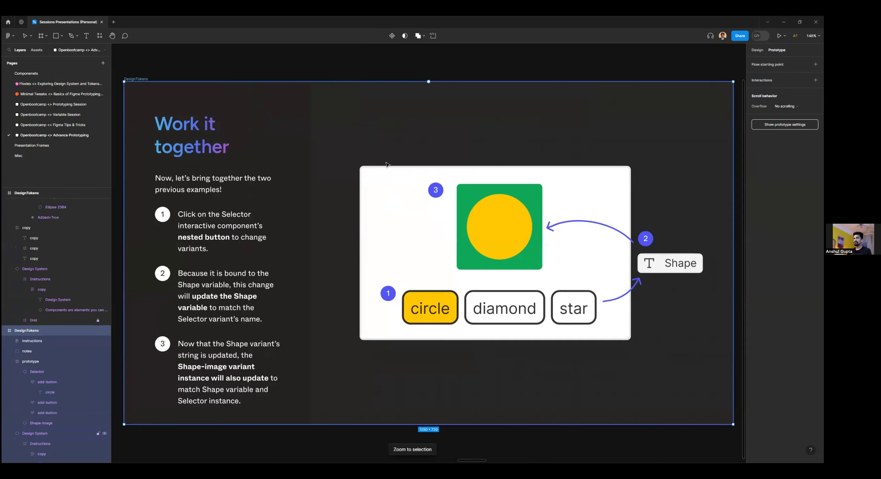
{"action": "scroll", "coordinate": [358, 124], "scroll_direction": "down", "scroll_amount": 2}
{"action": "left_click", "coordinate": [428, 307]}
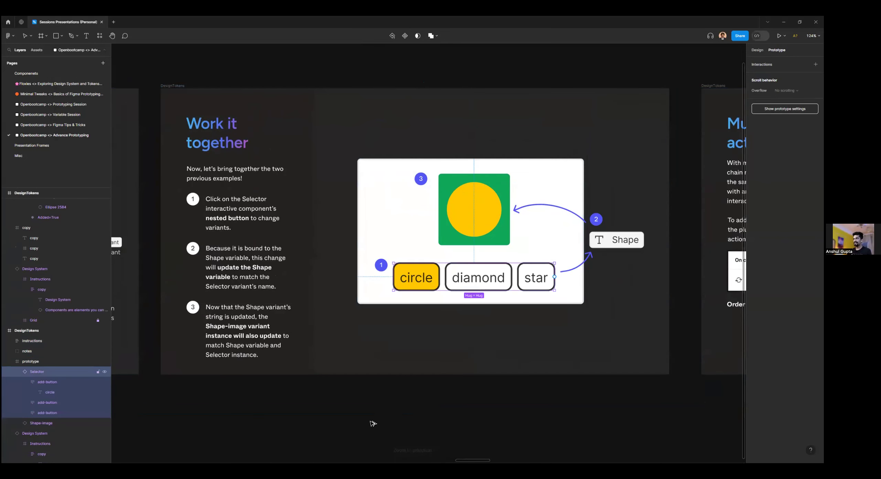
{"action": "left_click_drag", "start_coordinate": [524, 270], "coordinate": [416, 390]}
{"action": "scroll", "coordinate": [416, 390], "scroll_direction": "down", "scroll_amount": 3}
{"action": "scroll", "coordinate": [416, 390], "scroll_direction": "left", "scroll_amount": 2}
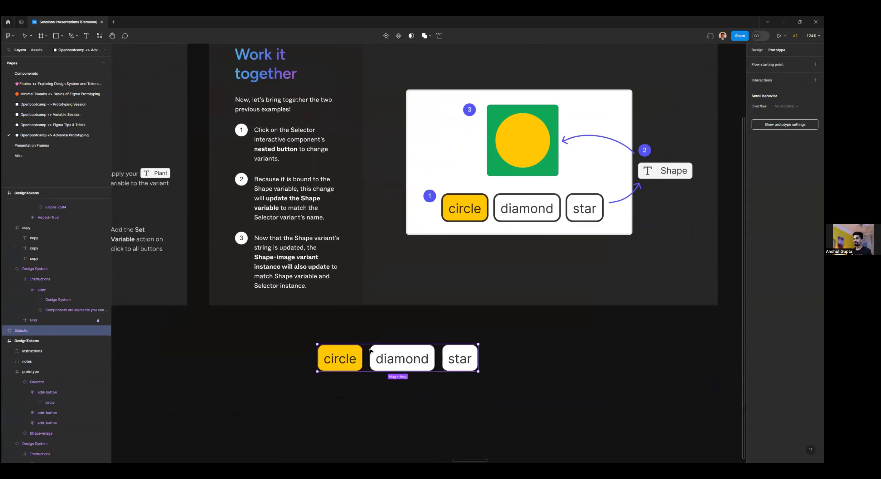
Step: Hide the star button, detach the copy, and make it a Selector component with a second variant
{"action": "double_click", "coordinate": [451, 347]}
{"action": "key", "text": "ctrl+shift+h"}
{"action": "left_click", "coordinate": [398, 357]}
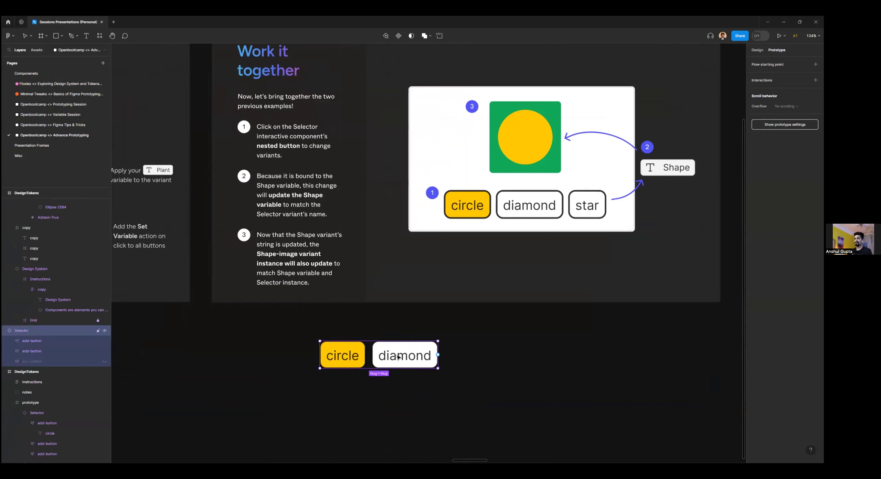
{"action": "key", "text": "ctrl+alt+b"}
{"action": "left_click", "coordinate": [392, 36]}
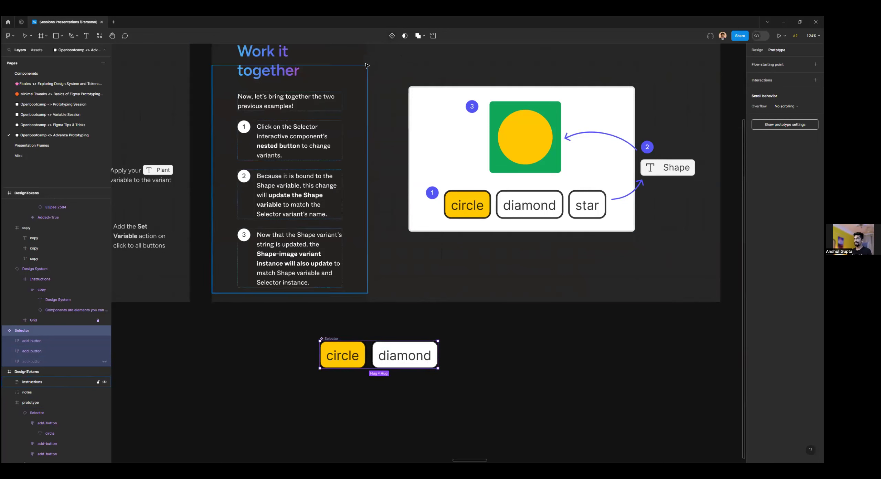
{"action": "left_click", "coordinate": [392, 36]}
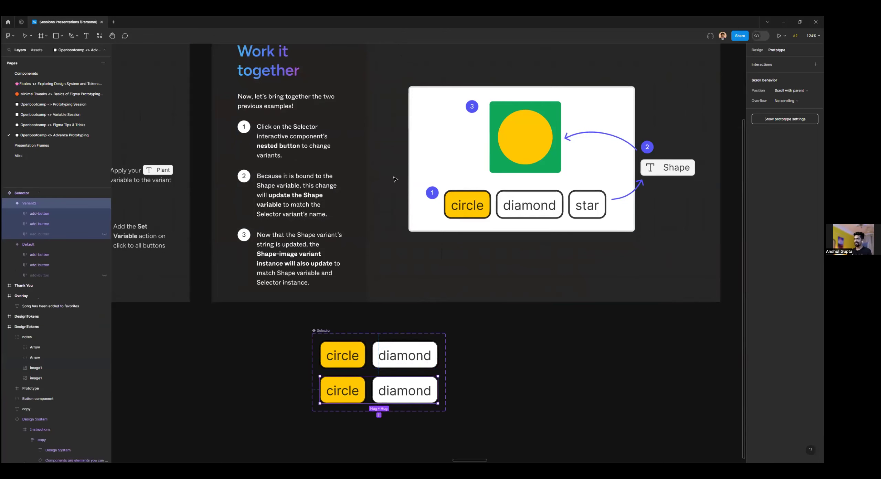
Step: In Variant2, highlight the diamond button yellow and make the circle button white
{"action": "left_click", "coordinate": [358, 385]}
{"action": "left_click", "coordinate": [359, 384]}
{"action": "key", "text": "Escape"}
{"action": "key", "text": "Escape"}
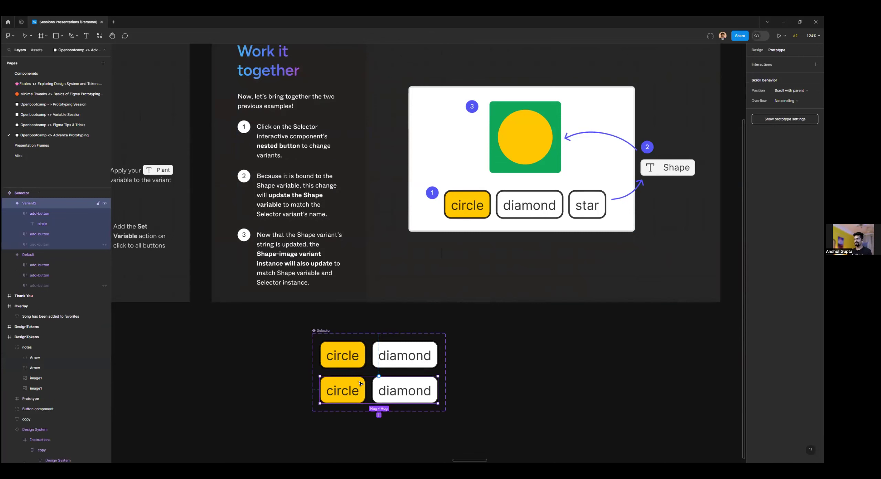
{"action": "left_click", "coordinate": [386, 383]}
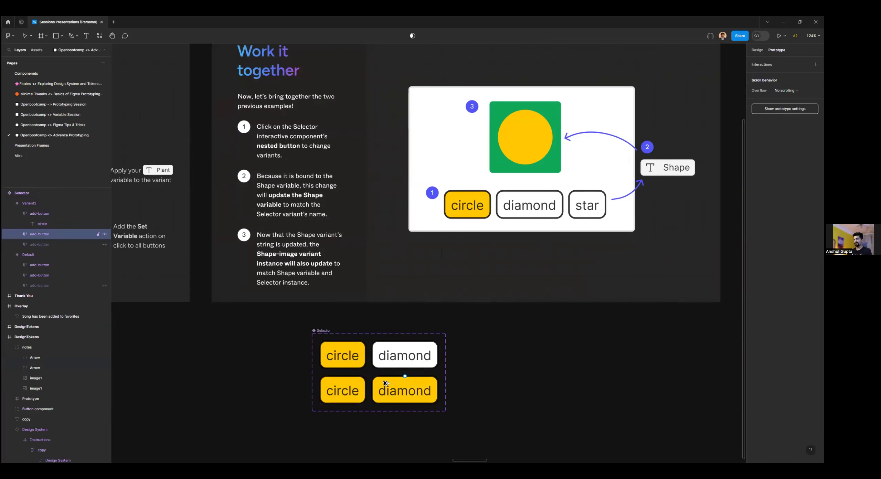
{"action": "left_click", "coordinate": [392, 363]}
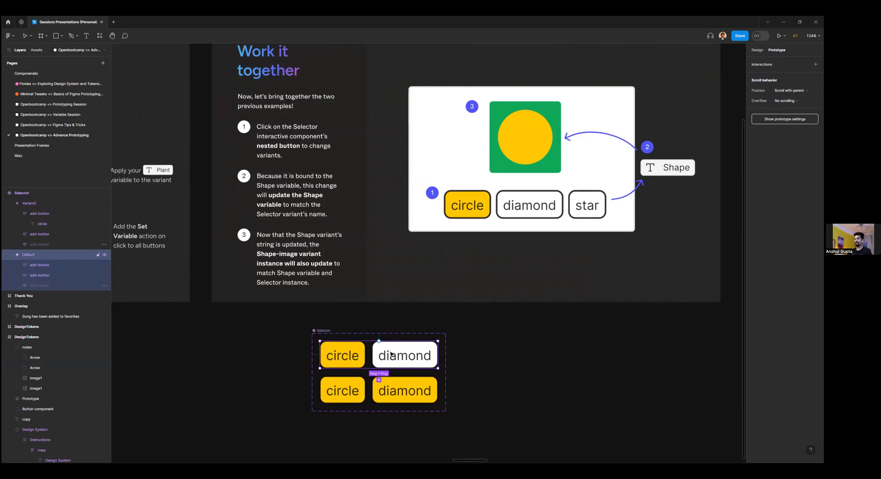
{"action": "left_click", "coordinate": [360, 387]}
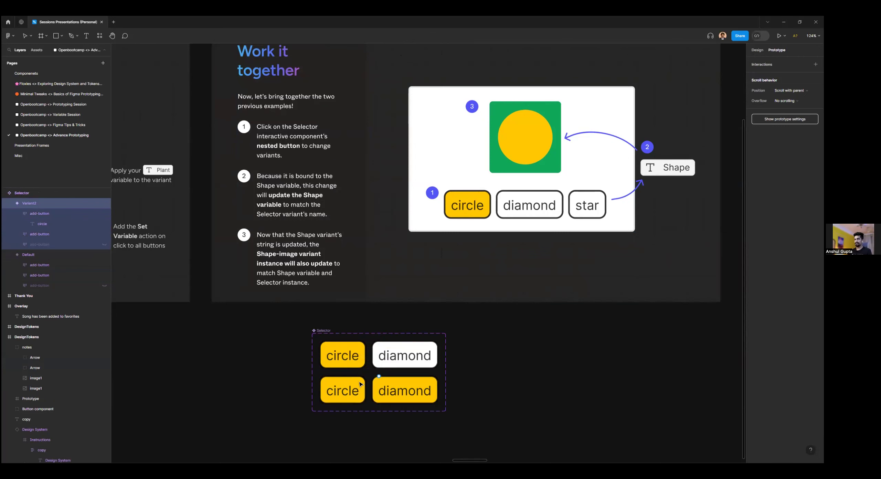
{"action": "left_click", "coordinate": [383, 351]}
{"action": "left_click", "coordinate": [360, 383]}
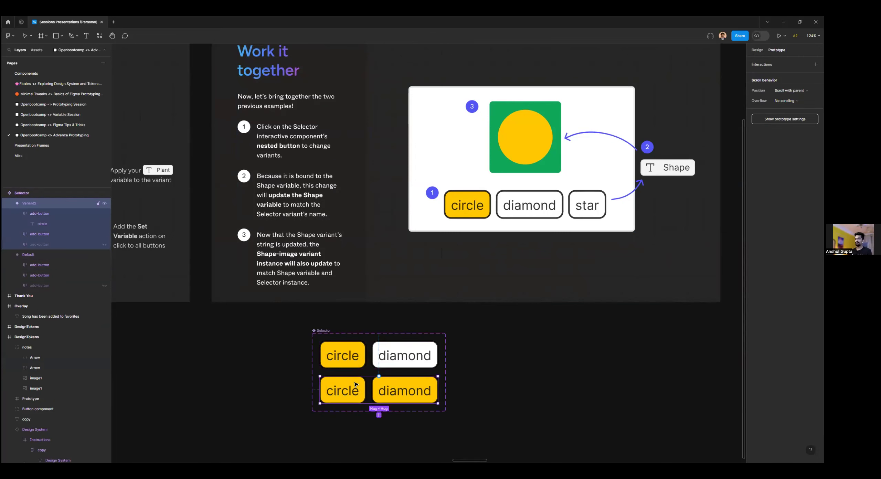
{"action": "left_click", "coordinate": [482, 369]}
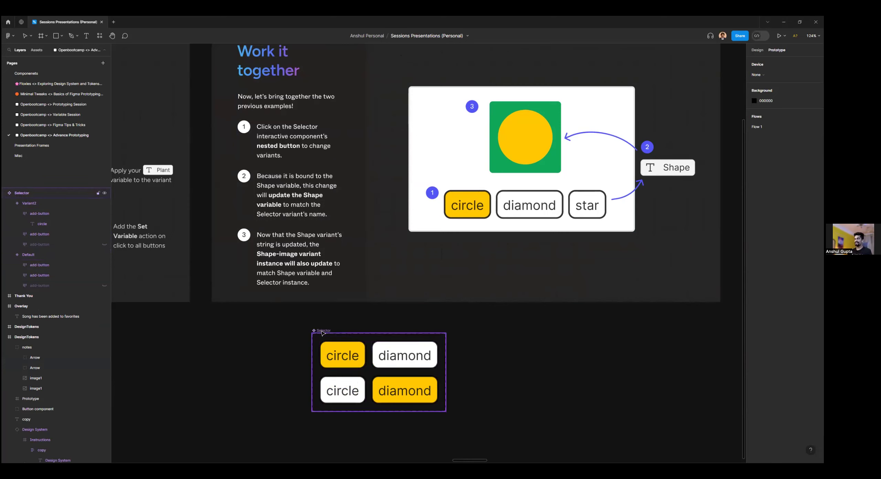
{"action": "left_click", "coordinate": [354, 358]}
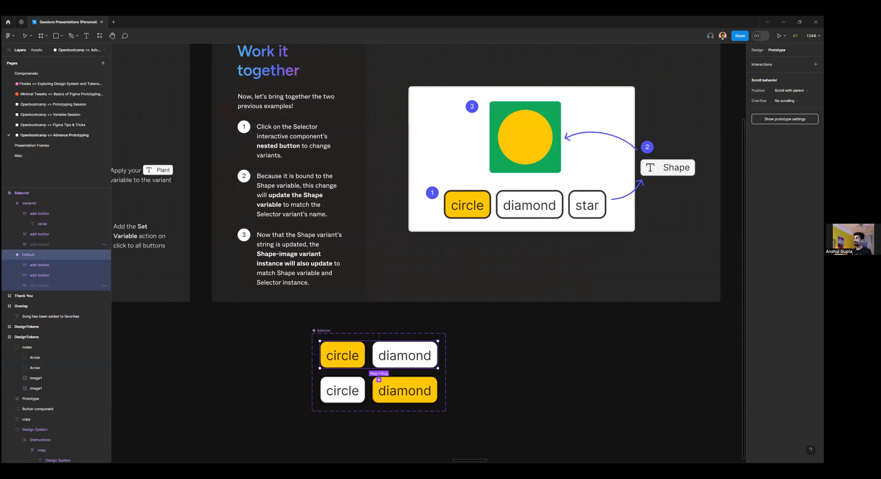
Step: Wire the Default variant's diamond button to change to Variant2 on click
{"action": "left_click", "coordinate": [816, 64]}
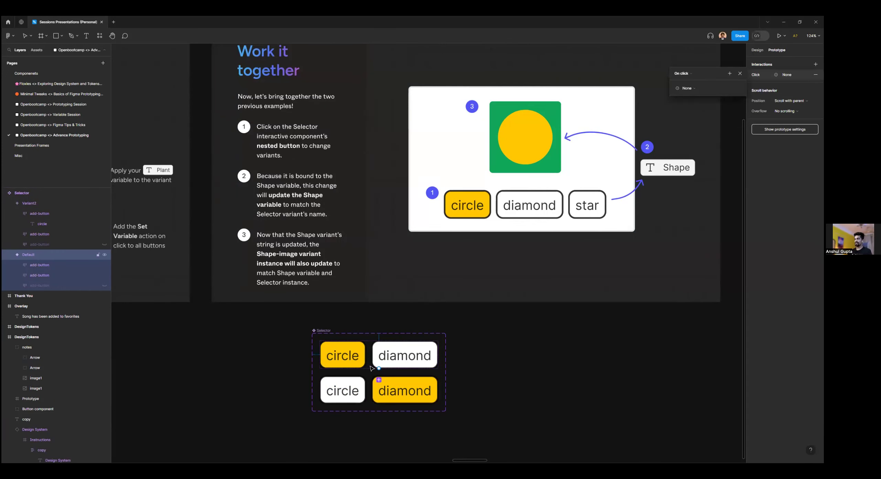
{"action": "left_click", "coordinate": [382, 376]}
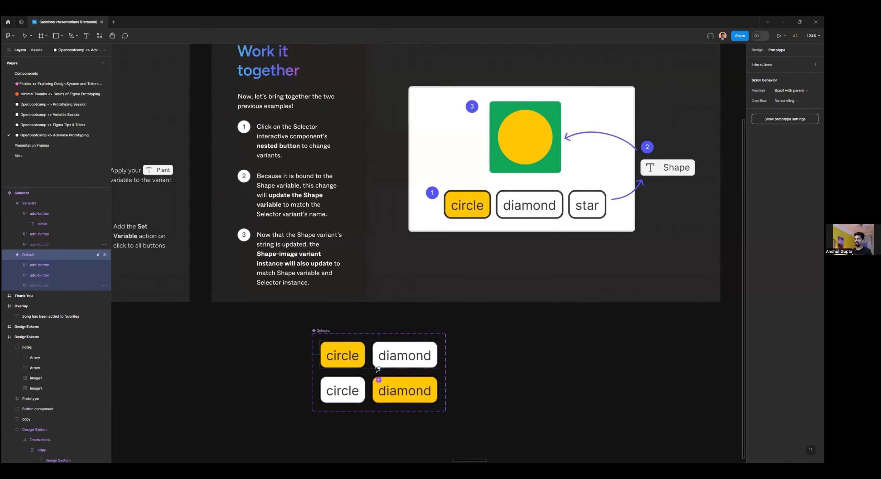
{"action": "left_click", "coordinate": [357, 366]}
{"action": "left_click_drag", "start_coordinate": [365, 354], "coordinate": [369, 384]}
{"action": "left_click", "coordinate": [369, 359]}
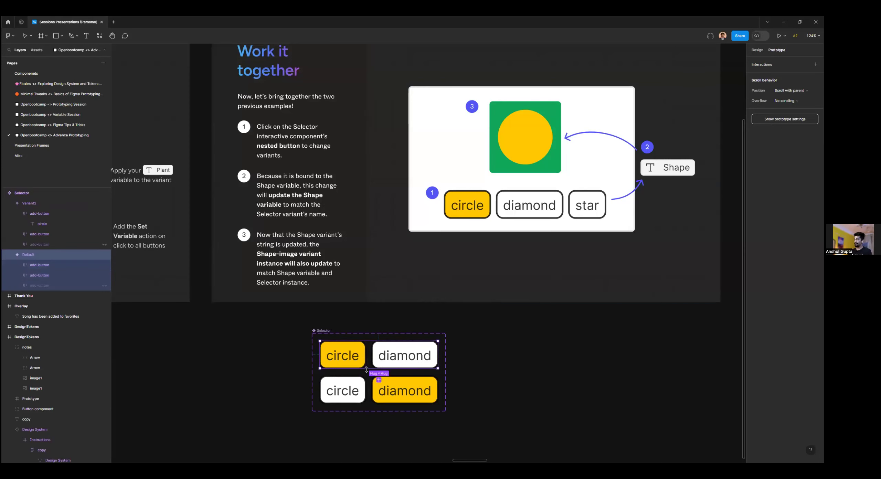
{"action": "left_click", "coordinate": [399, 350]}
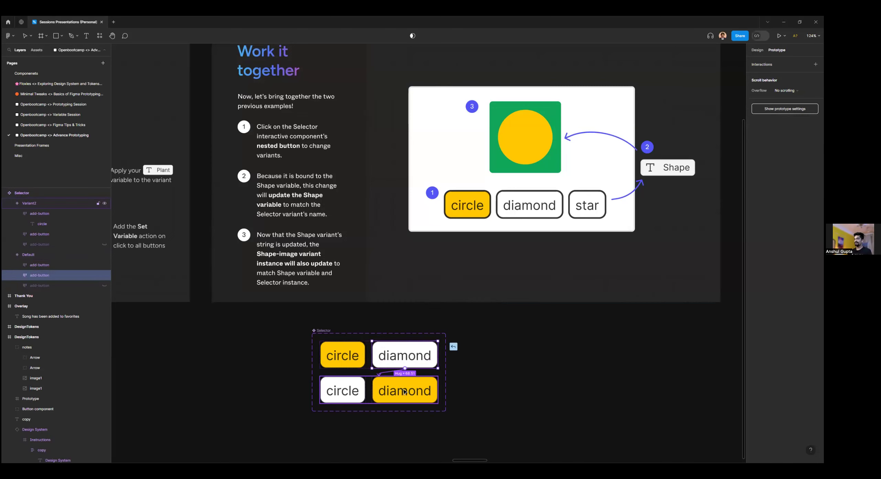
{"action": "left_click_drag", "start_coordinate": [405, 368], "coordinate": [410, 387]}
Step: Set the variant change to Instant and make Variant2's circle button change back to Default
{"action": "scroll", "coordinate": [350, 409], "scroll_direction": "down", "scroll_amount": 1}
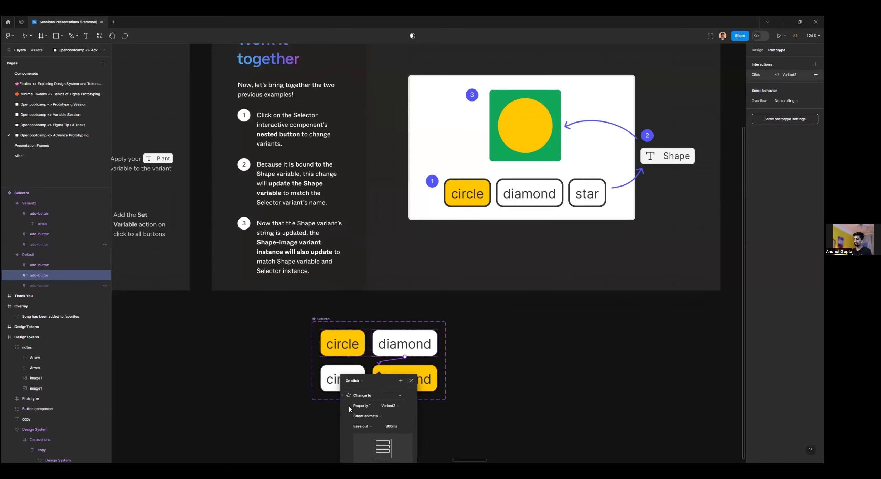
{"action": "left_click", "coordinate": [365, 416]}
{"action": "left_click", "coordinate": [372, 397]}
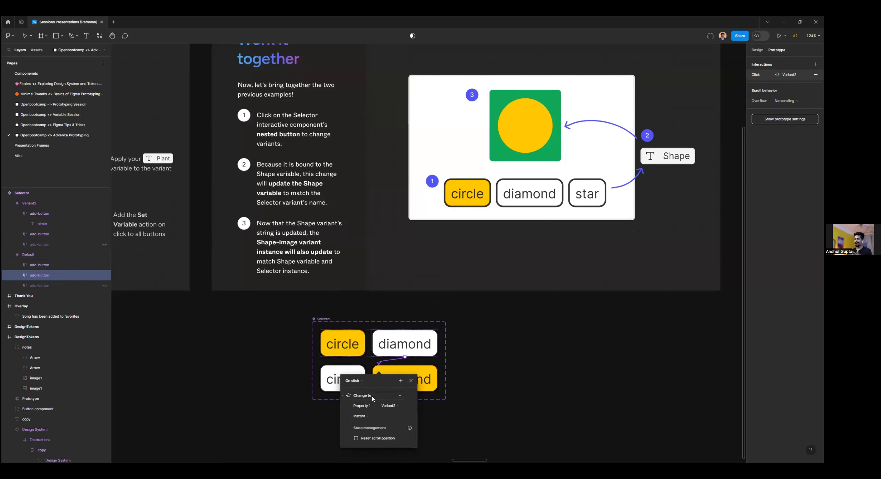
{"action": "left_click", "coordinate": [411, 381]}
{"action": "left_click", "coordinate": [362, 380]}
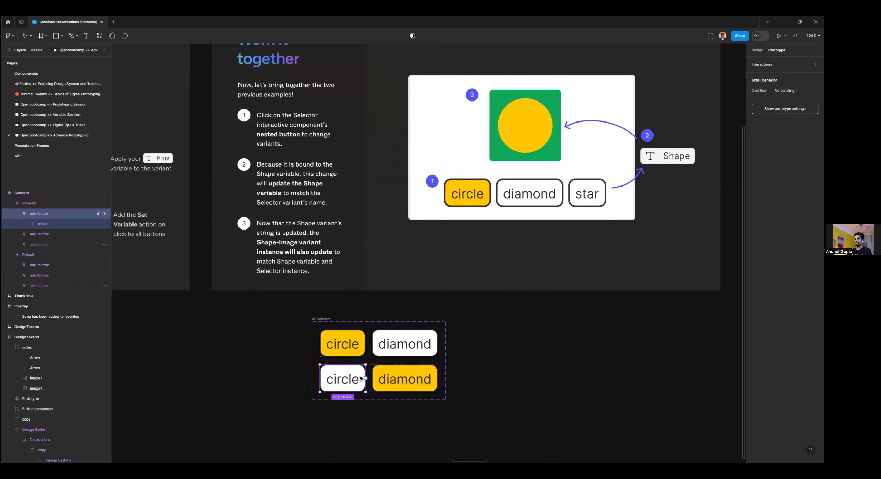
{"action": "left_click_drag", "start_coordinate": [365, 379], "coordinate": [361, 352]}
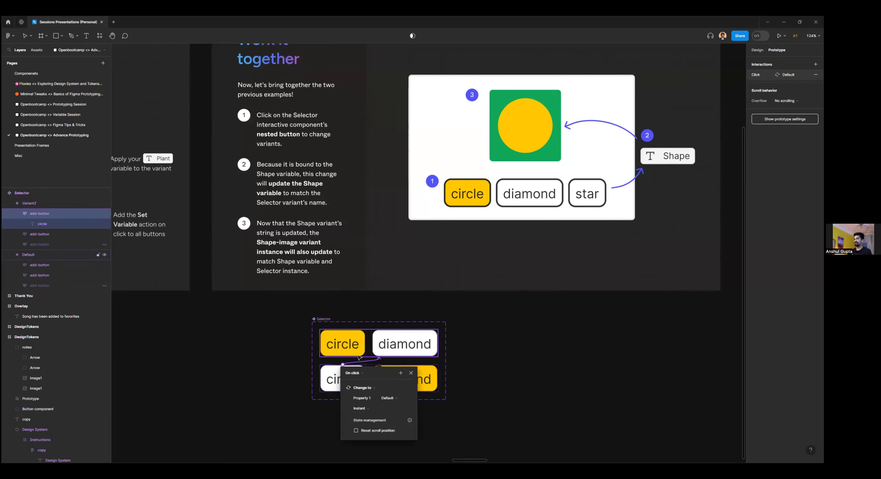
{"action": "left_click", "coordinate": [411, 373]}
{"action": "key", "text": "Escape"}
Step: Discard an accidental Selector copy dragged into the slide and clear the selection
{"action": "left_click", "coordinate": [343, 333]}
{"action": "left_click_drag", "start_coordinate": [395, 348], "coordinate": [447, 259]}
{"action": "key", "text": "Escape"}
{"action": "left_click", "coordinate": [471, 356]}
{"action": "scroll", "coordinate": [448, 354], "scroll_direction": "down", "scroll_amount": 2}
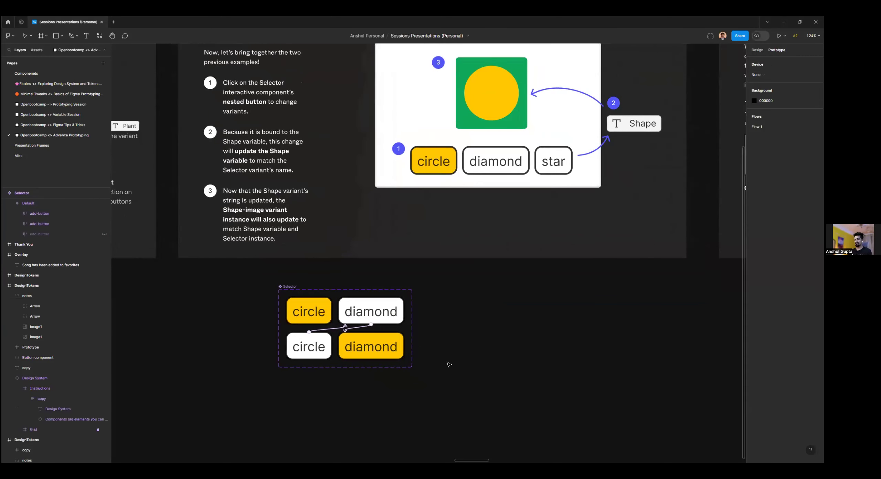
Step: Draw a new frame and place a Default Selector instance inside it
{"action": "mouse_move", "coordinate": [469, 305]}
{"action": "left_mouse_down"}
{"action": "mouse_move", "coordinate": [599, 429]}
{"action": "mouse_move", "coordinate": [639, 446]}
{"action": "left_mouse_up"}
{"action": "scroll", "coordinate": [604, 392], "scroll_direction": "down", "scroll_amount": 1}
{"action": "left_click", "coordinate": [330, 301]}
{"action": "left_click_drag", "start_coordinate": [321, 305], "coordinate": [529, 357]}
Step: Preview the frame and toggle the Selector between diamond and circle
{"action": "left_click", "coordinate": [482, 294]}
{"action": "key", "text": "shift+space"}
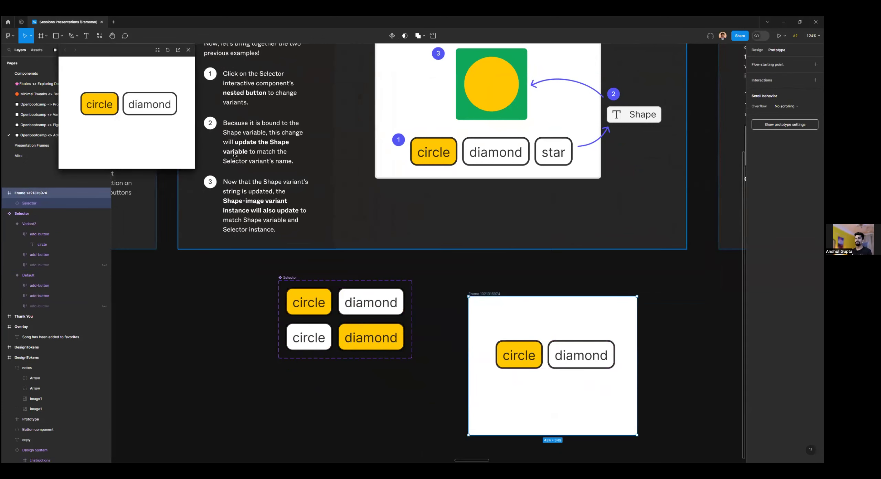
{"action": "left_click", "coordinate": [139, 105]}
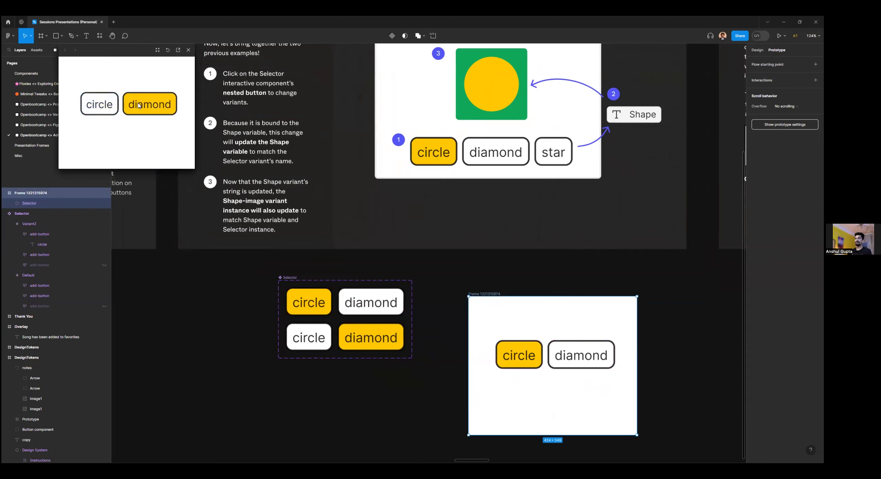
{"action": "left_click", "coordinate": [106, 107]}
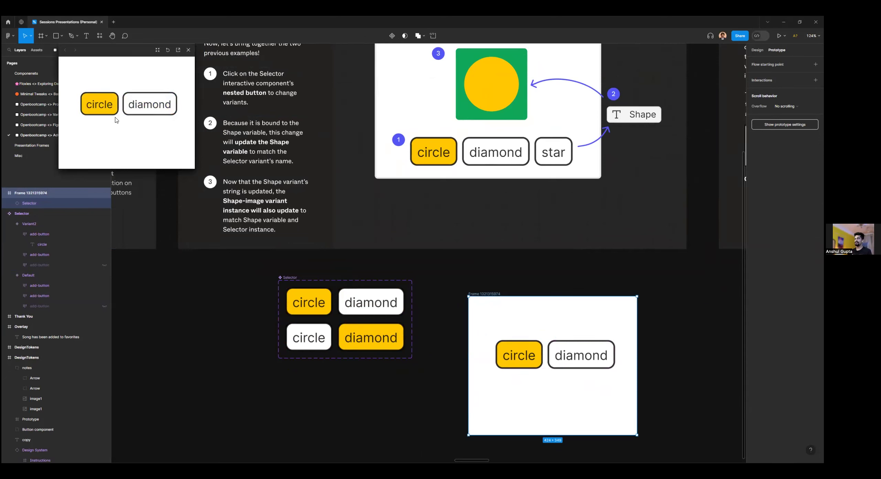
{"action": "left_click", "coordinate": [188, 50]}
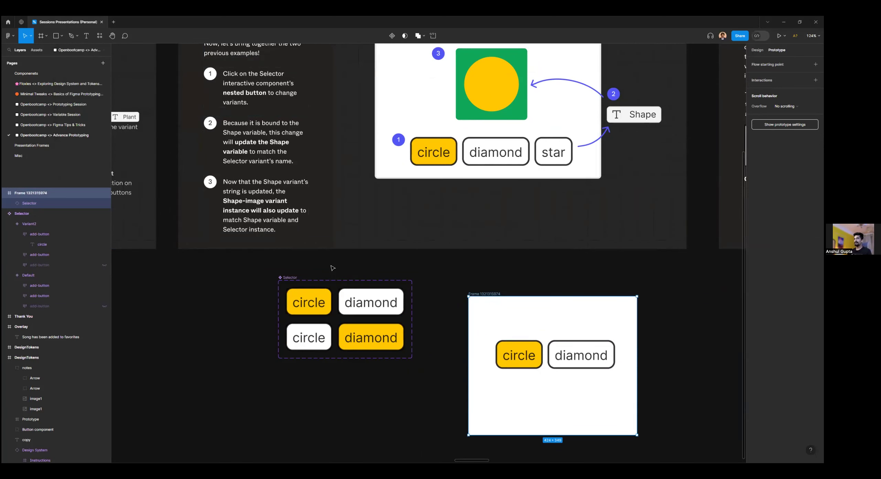
Step: Duplicate the green circle Shape-image below the Selector
{"action": "left_click", "coordinate": [331, 268]}
{"action": "scroll", "coordinate": [331, 267], "scroll_direction": "down", "scroll_amount": 4}
{"action": "left_click_drag", "start_coordinate": [452, 133], "coordinate": [329, 362]}
Step: Copy the diamond Shape-image beside the circle and scale it proportionally with K
{"action": "scroll", "coordinate": [371, 339], "scroll_direction": "down", "scroll_amount": 5}
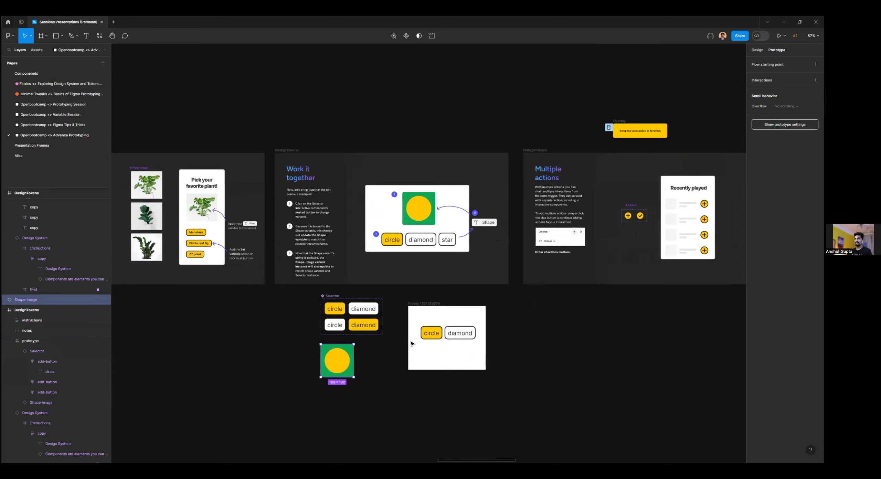
{"action": "scroll", "coordinate": [413, 343], "scroll_direction": "left", "scroll_amount": 5}
{"action": "scroll", "coordinate": [135, 207], "scroll_direction": "down", "scroll_amount": 2}
{"action": "left_click_drag", "start_coordinate": [134, 206], "coordinate": [556, 339]}
{"action": "scroll", "coordinate": [548, 327], "scroll_direction": "up", "scroll_amount": 10}
{"action": "key", "text": "k"}
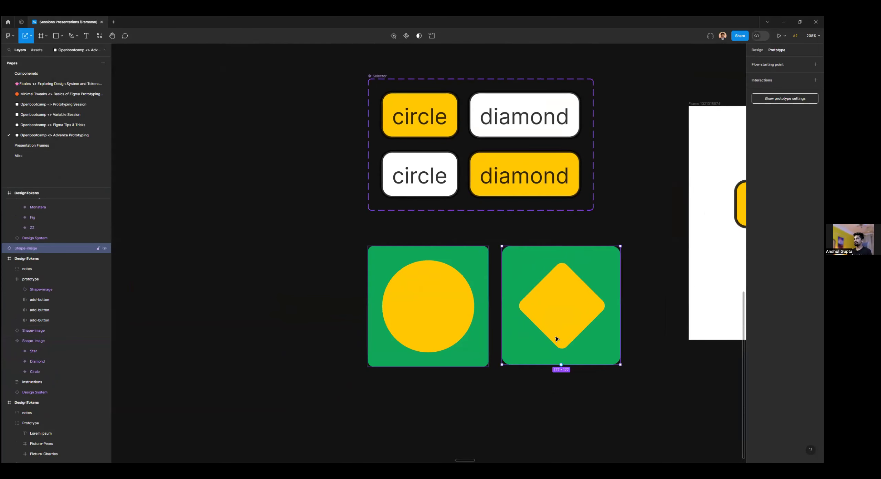
{"action": "mouse_move", "coordinate": [548, 246]}
{"action": "left_mouse_down"}
{"action": "mouse_move", "coordinate": [549, 238]}
{"action": "mouse_move", "coordinate": [548, 246]}
{"action": "left_mouse_up"}
Step: Combine the circle and diamond frames into one component set
{"action": "scroll", "coordinate": [582, 313], "scroll_direction": "down", "scroll_amount": 3}
{"action": "scroll", "coordinate": [463, 320], "scroll_direction": "right", "scroll_amount": 3}
{"action": "left_click_drag", "start_coordinate": [287, 248], "coordinate": [526, 367]}
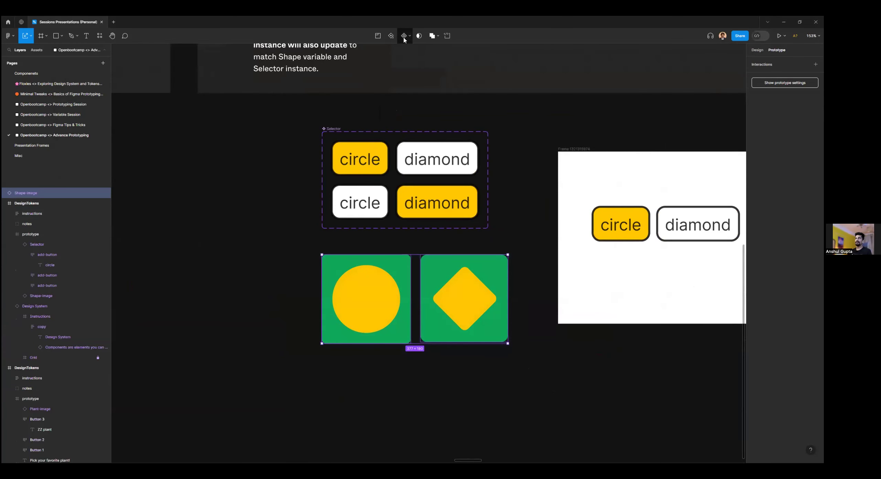
{"action": "left_click", "coordinate": [405, 38]}
{"action": "left_click", "coordinate": [410, 69]}
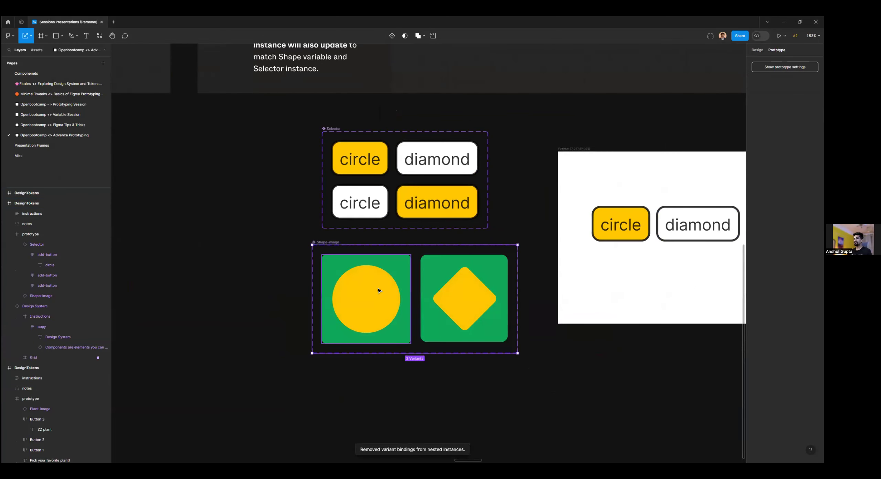
Step: Name the circle variant 'Circle', fixing its miscapitalised spelling in the layer list
{"action": "left_click", "coordinate": [394, 299]}
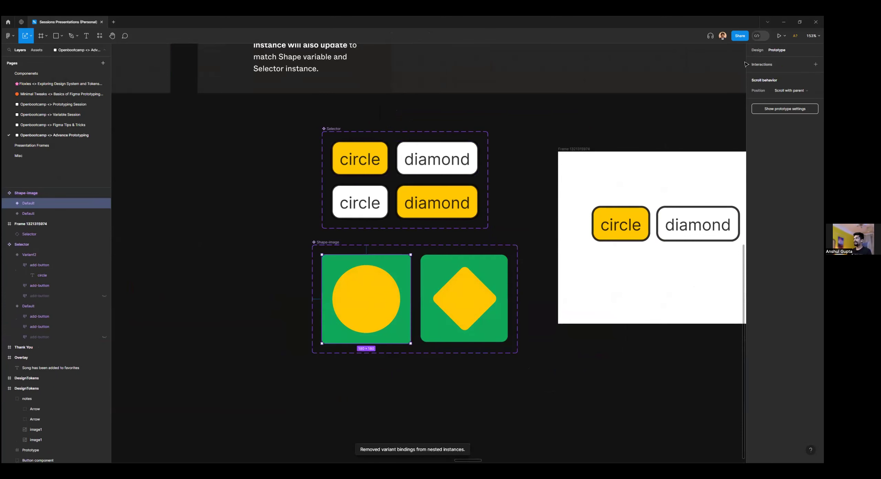
{"action": "key", "text": "Escape"}
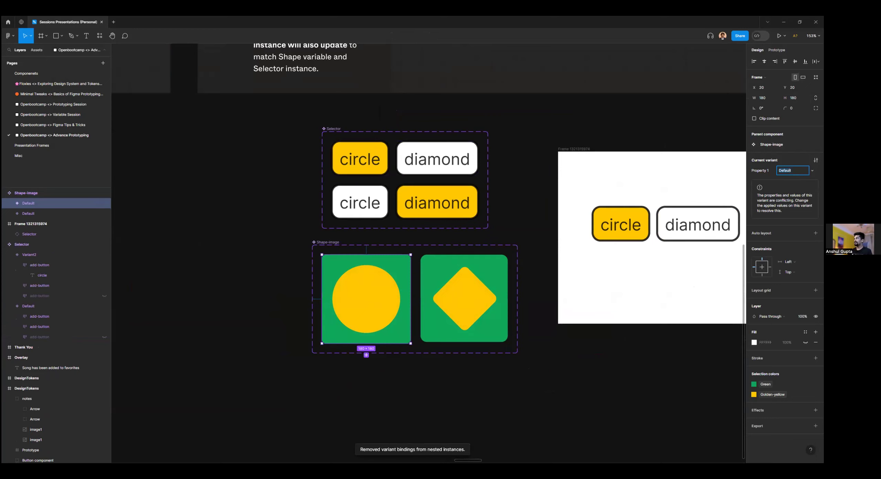
{"action": "type", "text": "c"}
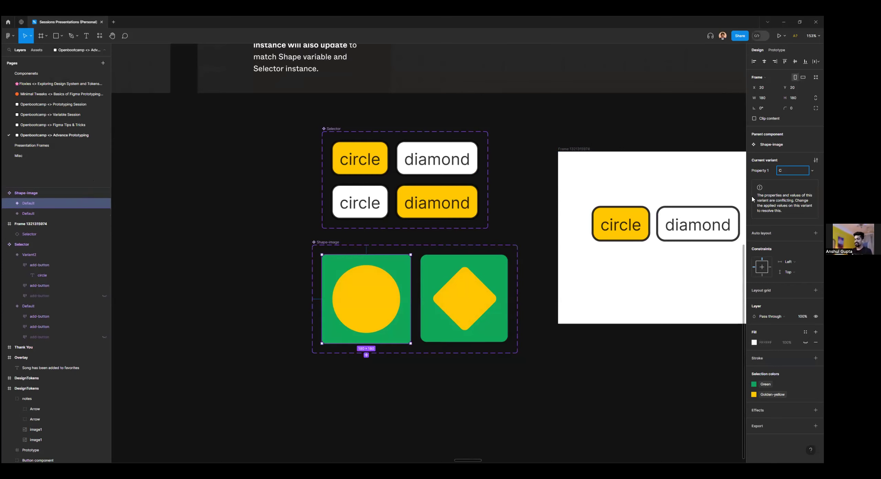
{"action": "type", "text": "Ircle"}
{"action": "key", "text": "Tab"}
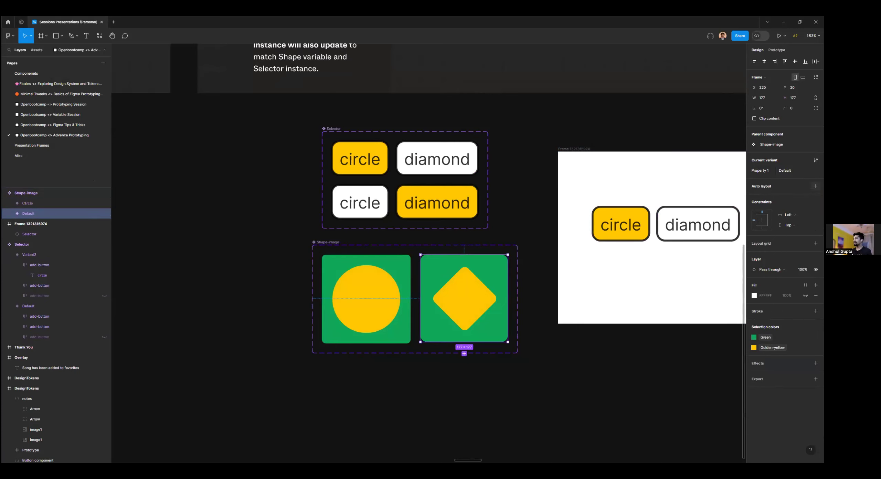
{"action": "left_click", "coordinate": [33, 204]}
{"action": "double_click", "coordinate": [34, 203]}
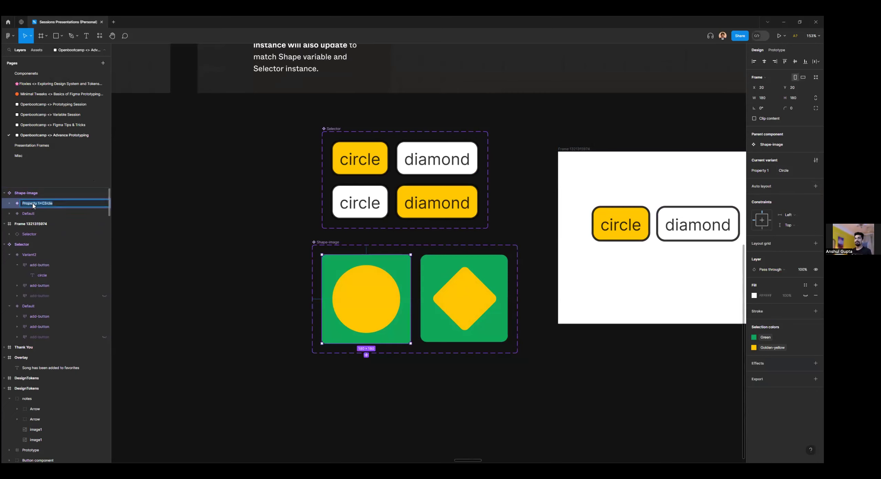
{"action": "left_click", "coordinate": [46, 204]}
{"action": "key", "text": "Return"}
Step: Set the Property 1 values of the variants to Diamond and Circle
{"action": "left_click", "coordinate": [791, 170]}
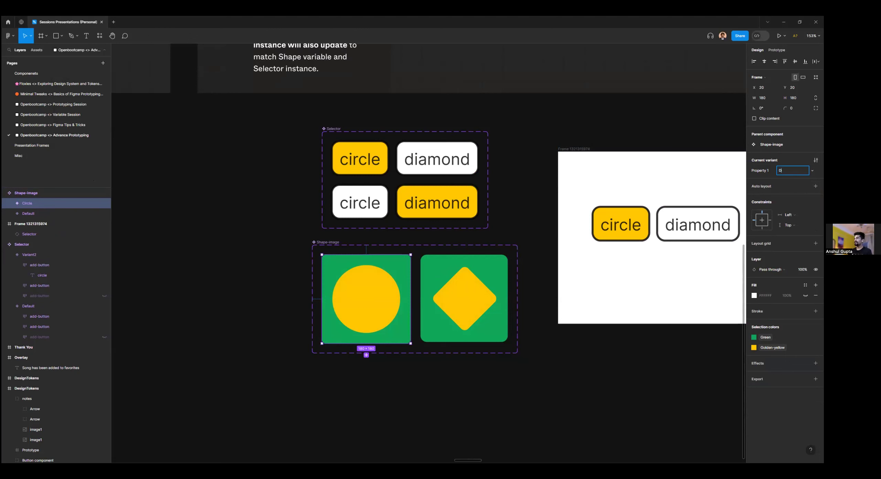
{"action": "key", "text": "Return"}
{"action": "left_click", "coordinate": [791, 171]}
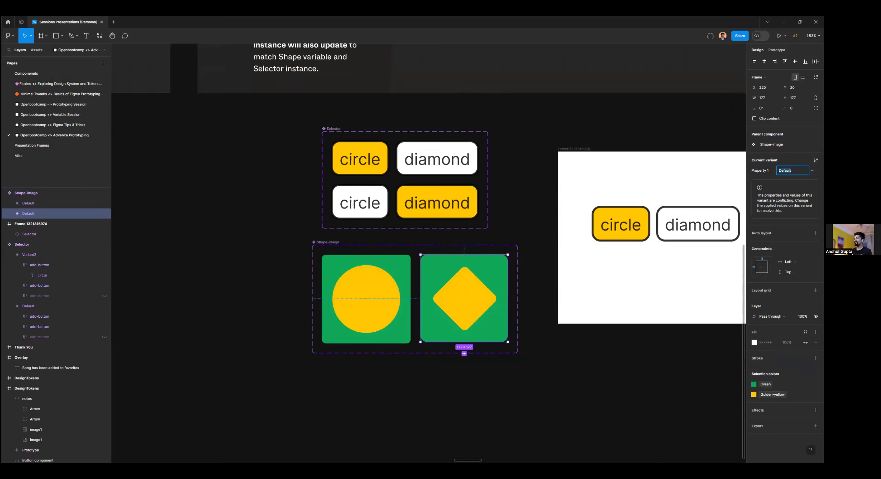
{"action": "type", "text": "Diamond"}
{"action": "key", "text": "Return"}
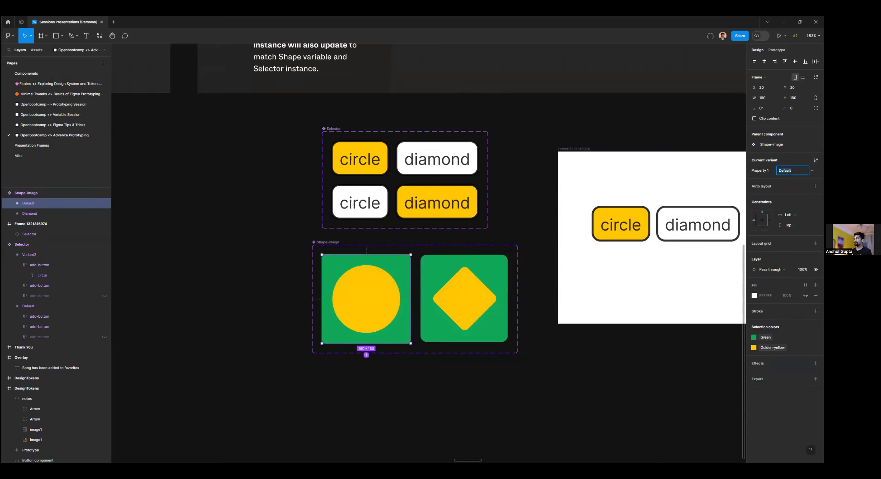
{"action": "type", "text": "Circle"}
{"action": "key", "text": "Return"}
{"action": "key", "text": "Escape"}
Step: Preview the new frame with Shift+Space and pick the diamond button
{"action": "scroll", "coordinate": [387, 319], "scroll_direction": "down", "scroll_amount": 3}
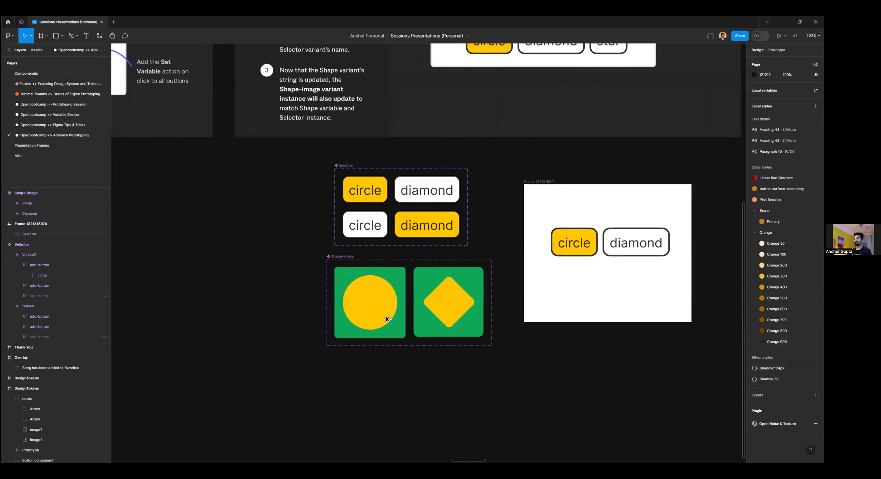
{"action": "scroll", "coordinate": [387, 318], "scroll_direction": "down", "scroll_amount": 5}
{"action": "scroll", "coordinate": [418, 314], "scroll_direction": "up", "scroll_amount": 1}
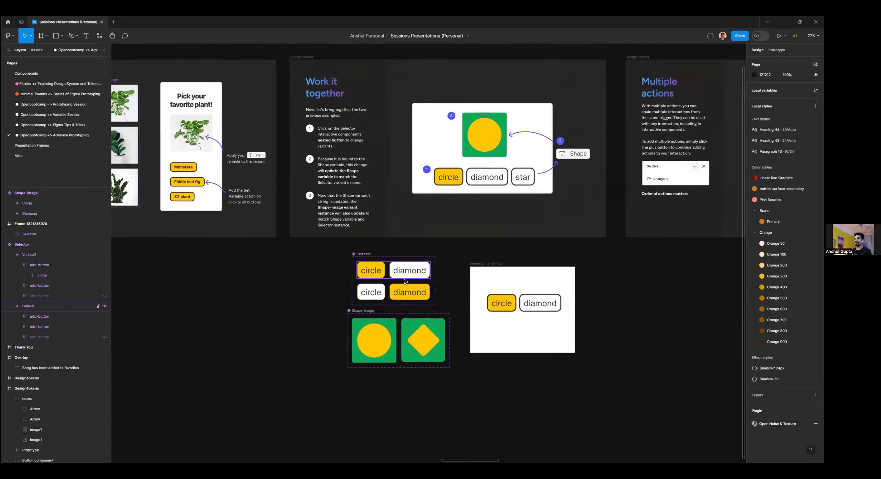
{"action": "scroll", "coordinate": [405, 282], "scroll_direction": "up", "scroll_amount": 4, "text": "ctrl"}
{"action": "left_click", "coordinate": [376, 269]}
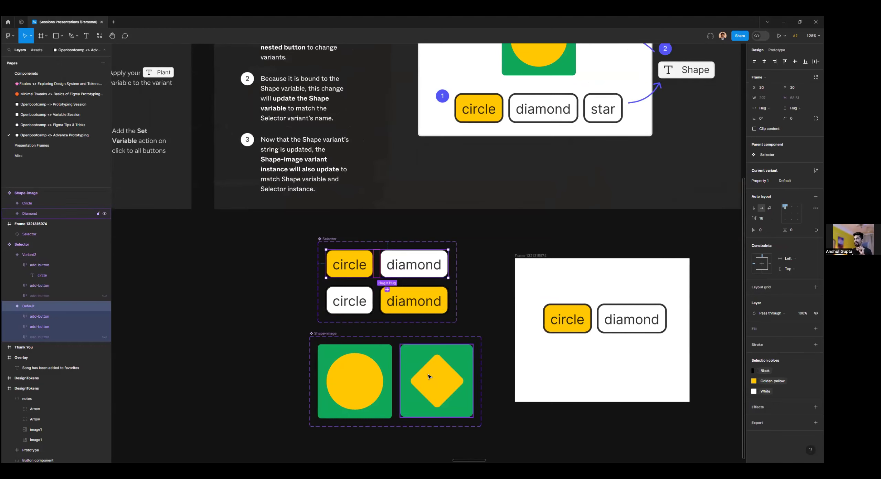
{"action": "scroll", "coordinate": [482, 264], "scroll_direction": "down", "scroll_amount": 3}
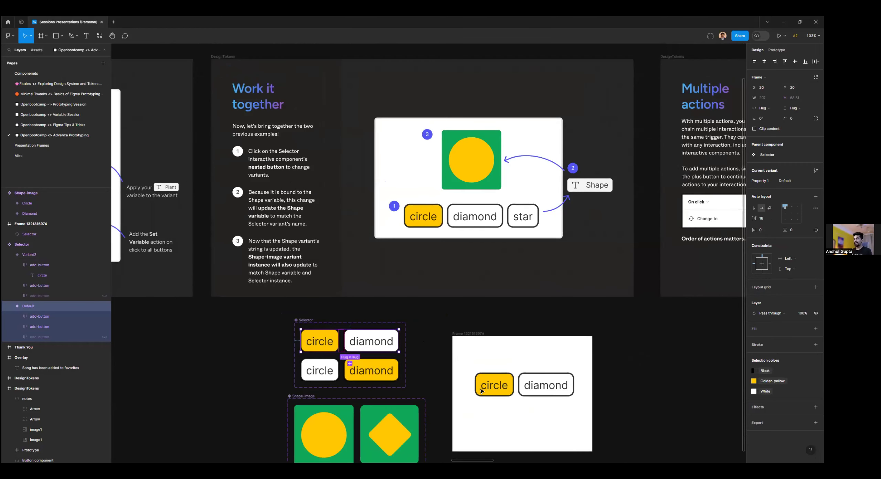
{"action": "scroll", "coordinate": [482, 391], "scroll_direction": "down", "scroll_amount": 2}
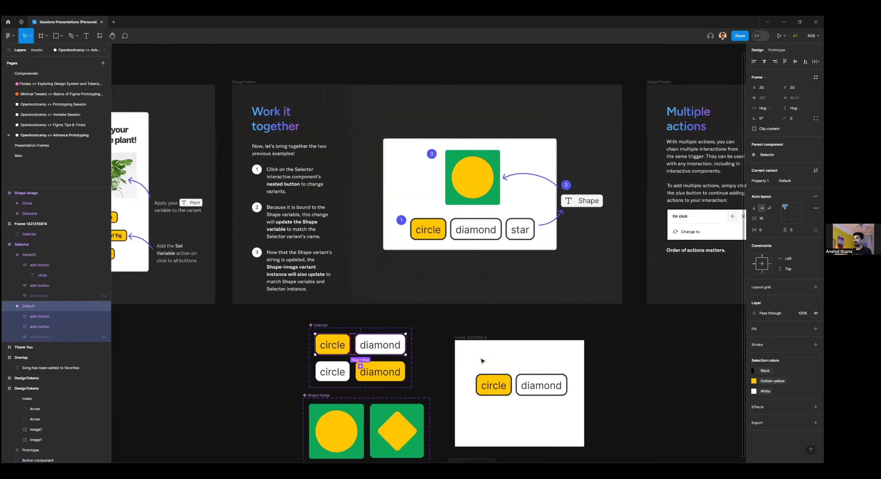
{"action": "left_click", "coordinate": [483, 337]}
{"action": "key", "text": "shift+space"}
{"action": "left_click", "coordinate": [164, 110]}
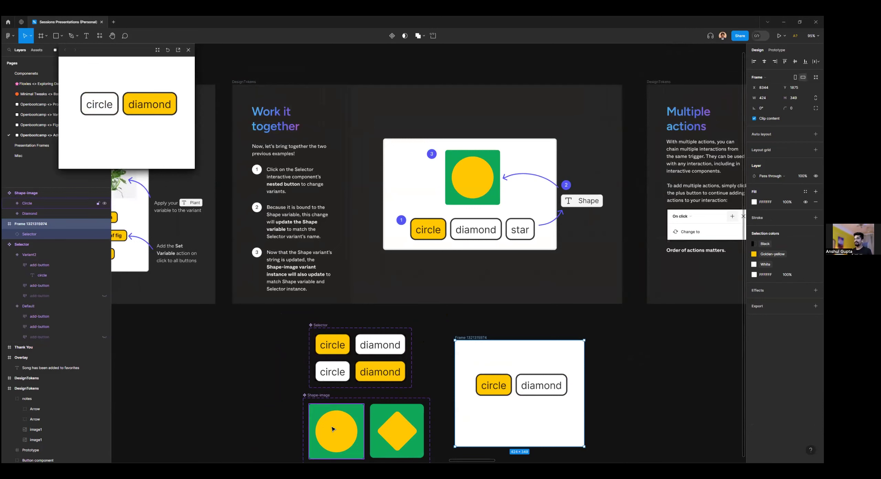
Step: Move the Selector lower and place a Circle Shape-image copy at the frame's top
{"action": "left_click", "coordinate": [521, 385]}
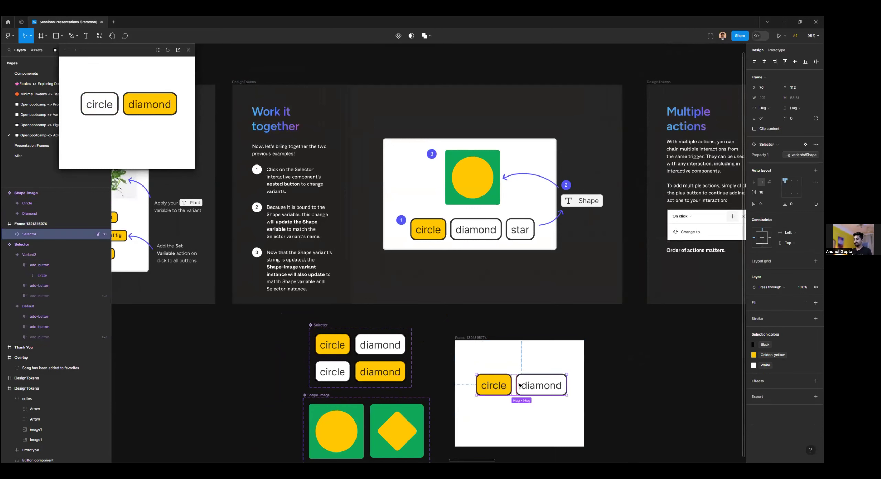
{"action": "left_click_drag", "start_coordinate": [521, 385], "coordinate": [521, 422]}
{"action": "left_click", "coordinate": [336, 431]}
{"action": "left_click_drag", "start_coordinate": [443, 402], "coordinate": [502, 364]}
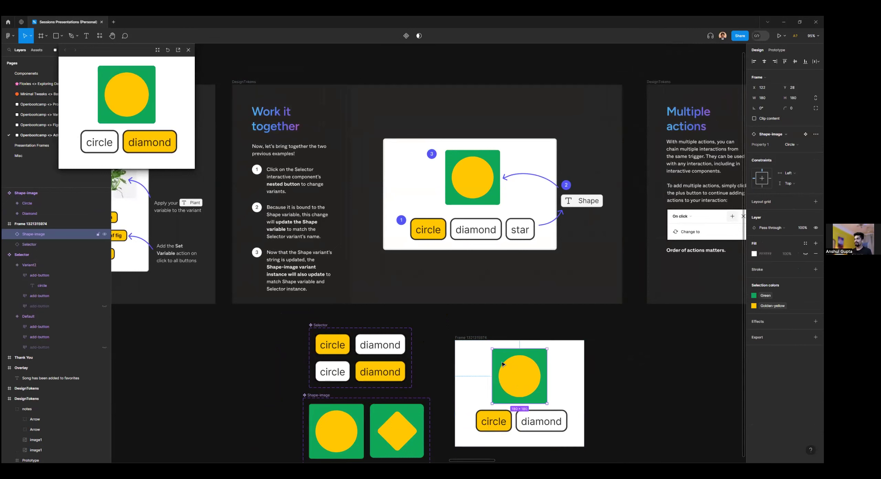
{"action": "left_click", "coordinate": [379, 277]}
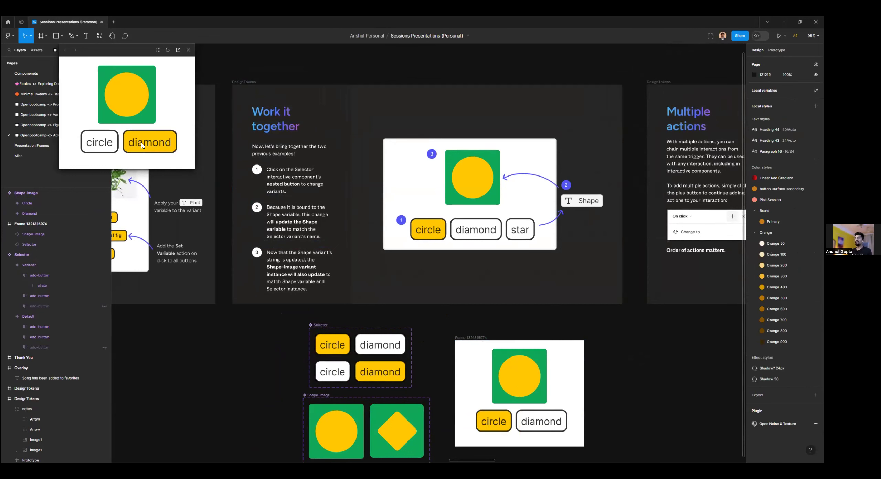
{"action": "left_click", "coordinate": [102, 143]}
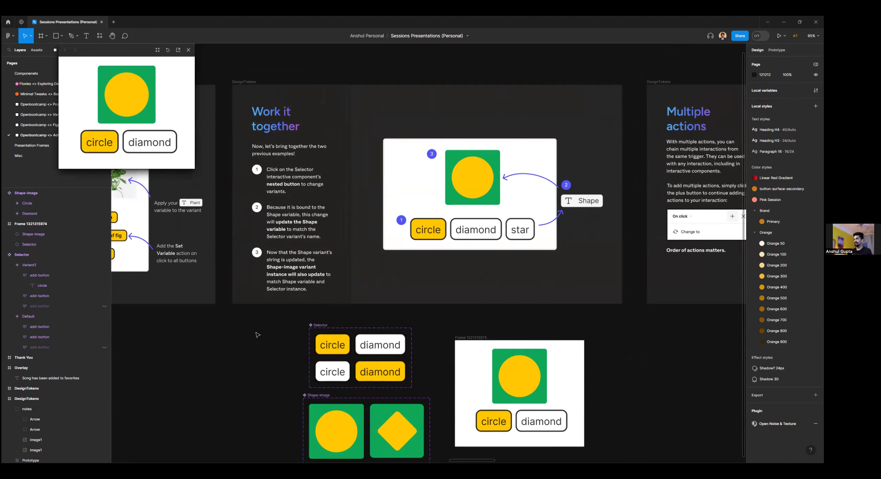
Step: Show the local variables list with the Shape image string variable
{"action": "scroll", "coordinate": [435, 338], "scroll_direction": "down", "scroll_amount": 1}
{"action": "scroll", "coordinate": [435, 337], "scroll_direction": "right", "scroll_amount": 1}
{"action": "scroll", "coordinate": [435, 342], "scroll_direction": "up", "scroll_amount": 3}
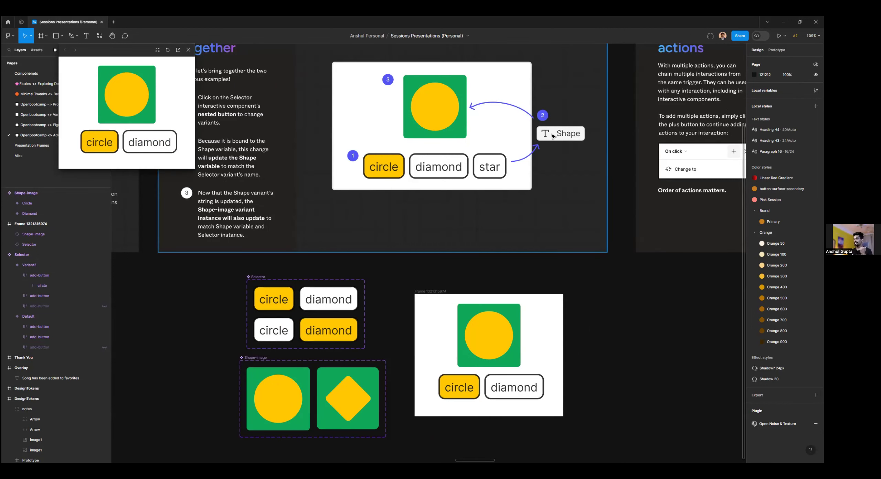
{"action": "left_click", "coordinate": [816, 90]}
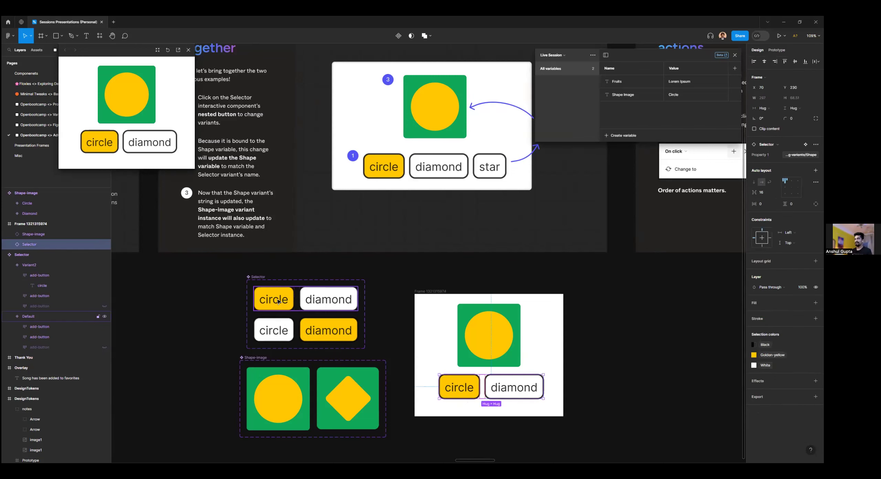
Step: Bind the frame's Selector instance Property 1 to the Shape Image variable, searching 'sha'
{"action": "left_click", "coordinate": [297, 303]}
{"action": "left_click", "coordinate": [489, 380]}
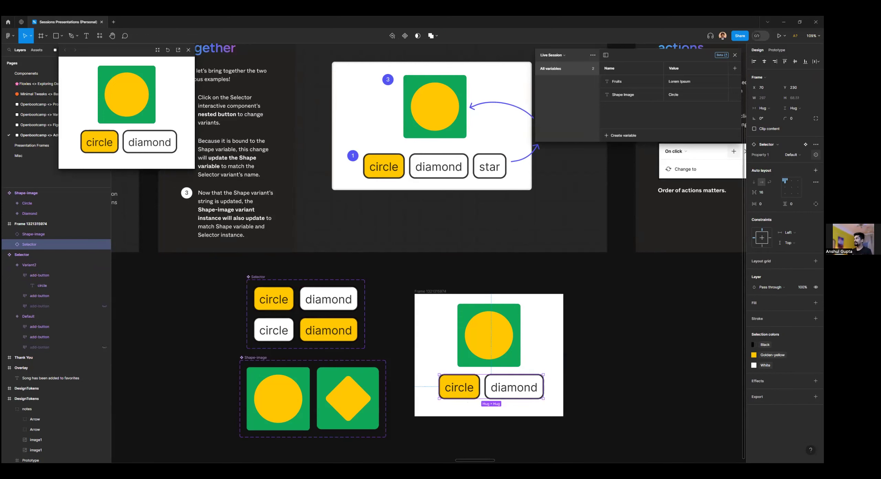
{"action": "left_click", "coordinate": [816, 155]}
{"action": "type", "text": "s"}
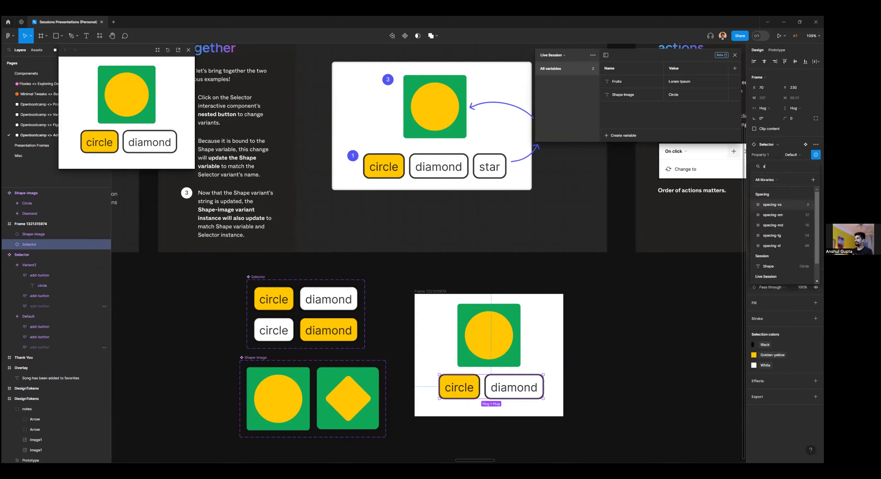
{"action": "left_click", "coordinate": [768, 266]}
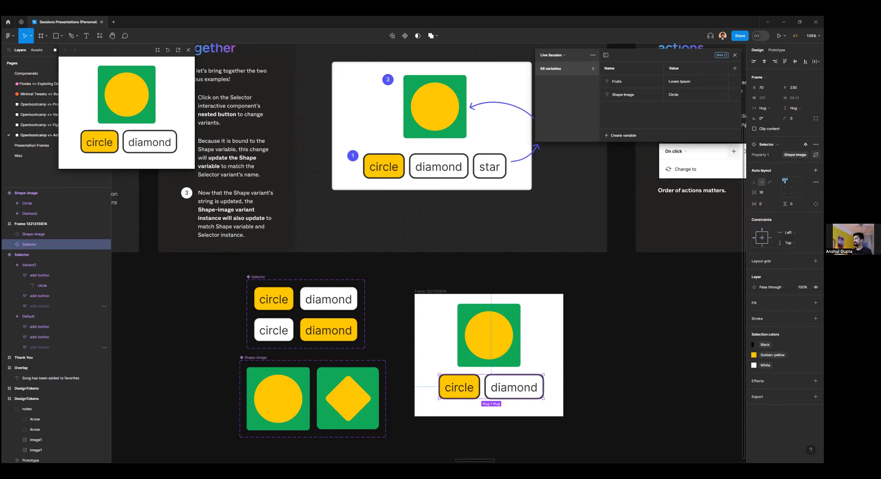
{"action": "left_click", "coordinate": [816, 154]}
{"action": "left_click", "coordinate": [816, 155]}
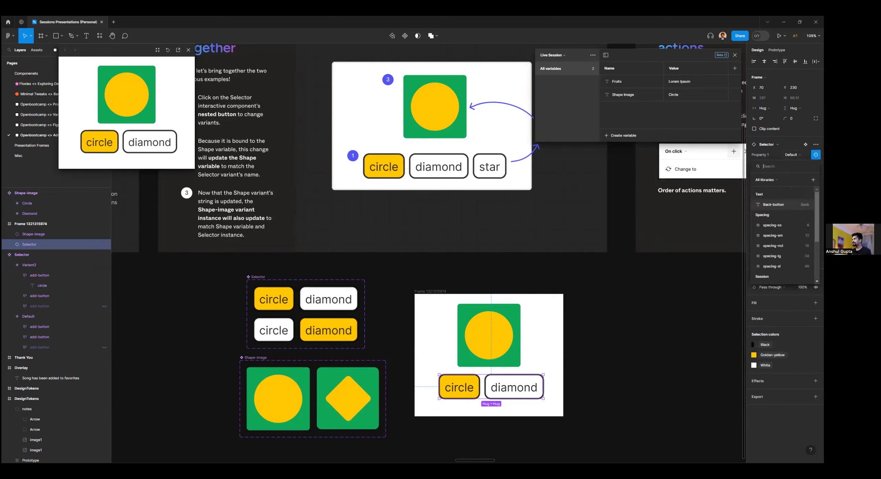
{"action": "type", "text": "shap"}
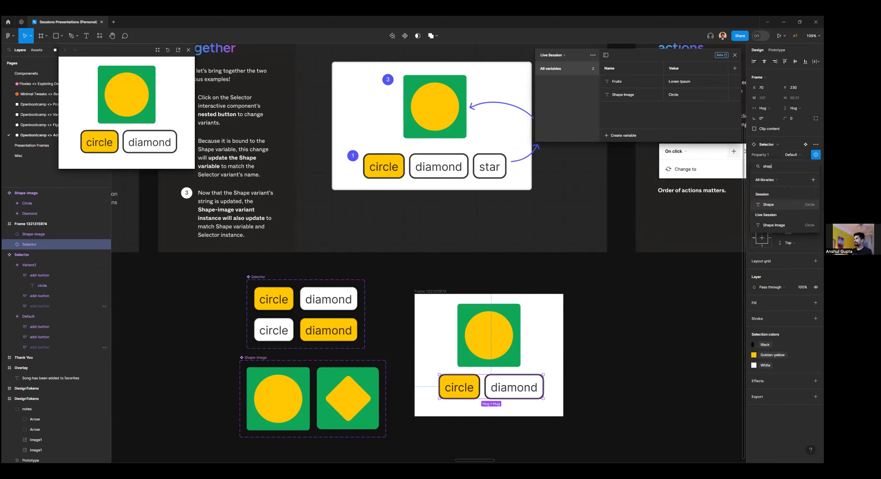
{"action": "key", "text": "Down"}
{"action": "key", "text": "Return"}
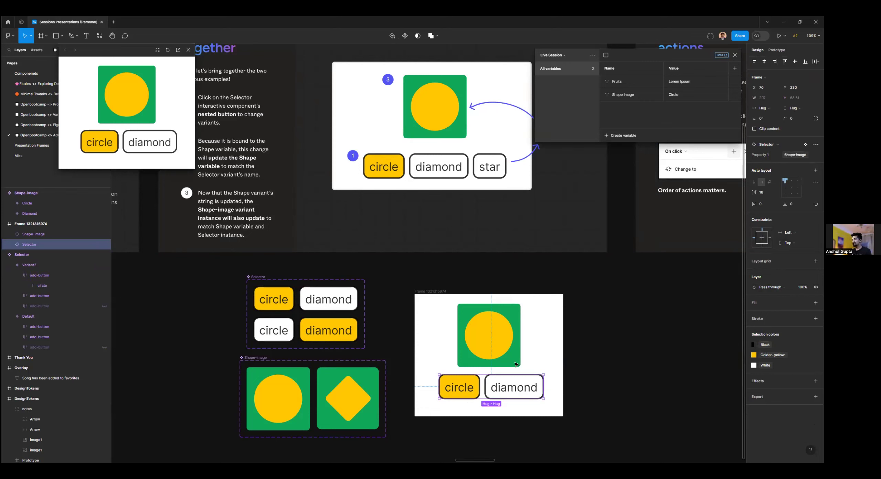
{"action": "scroll", "coordinate": [517, 364], "scroll_direction": "down", "scroll_amount": 2}
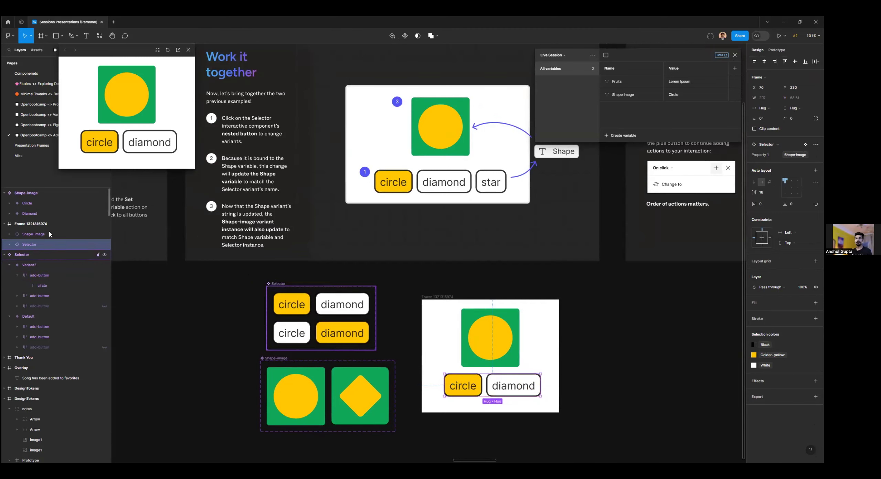
Step: Change the Selector's Property 1 values from Default to Circle and Variant2 to Diamond
{"action": "left_click", "coordinate": [49, 235]}
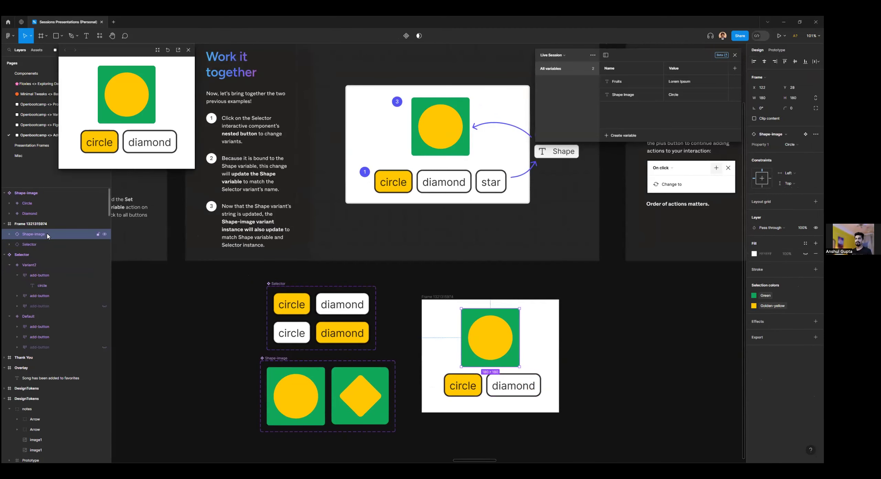
{"action": "double_click", "coordinate": [282, 292]}
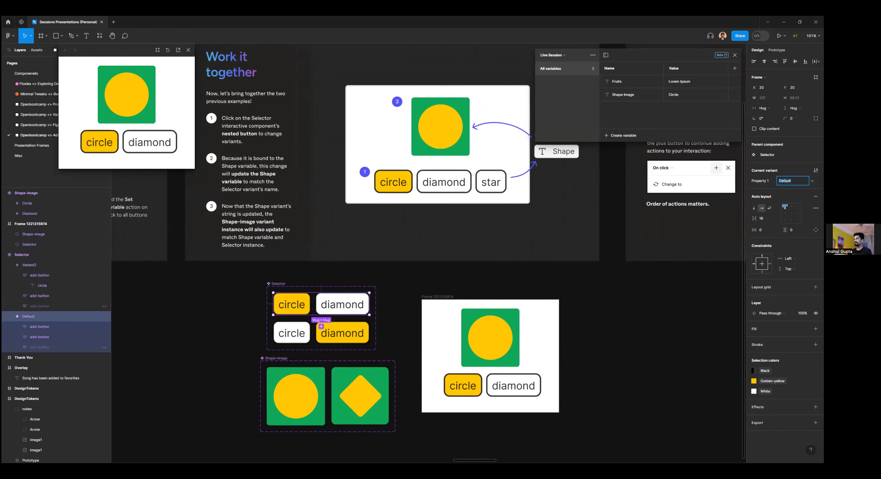
{"action": "type", "text": "Circle"}
{"action": "left_click", "coordinate": [341, 324]}
{"action": "left_click", "coordinate": [789, 181]}
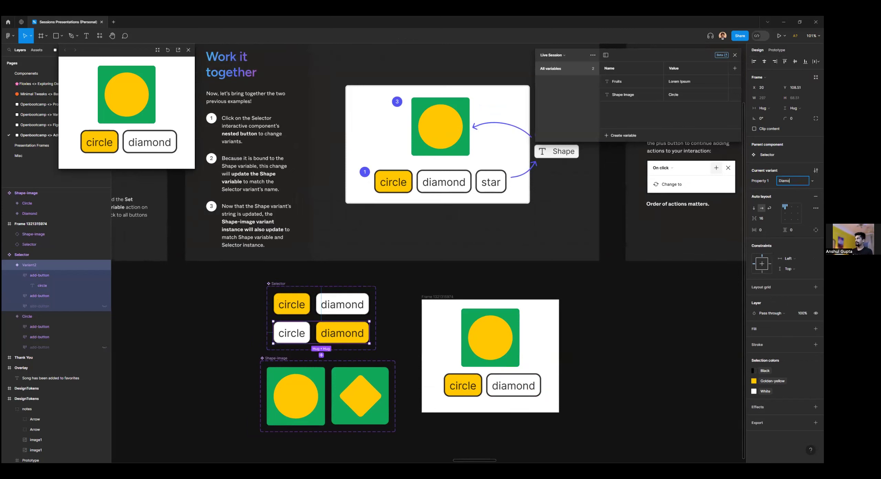
{"action": "type", "text": "nd"}
{"action": "key", "text": "Return"}
{"action": "left_click", "coordinate": [475, 390]}
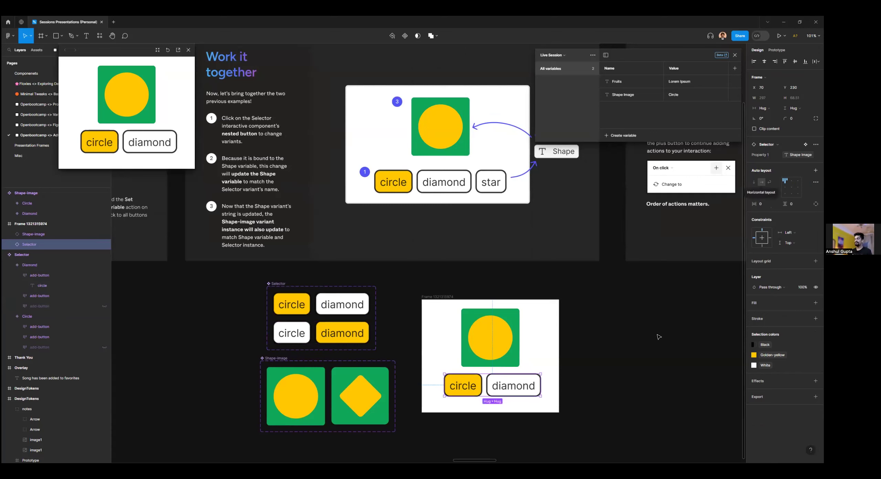
{"action": "left_click", "coordinate": [798, 155]}
{"action": "key", "text": "Escape"}
{"action": "left_click", "coordinate": [510, 354]}
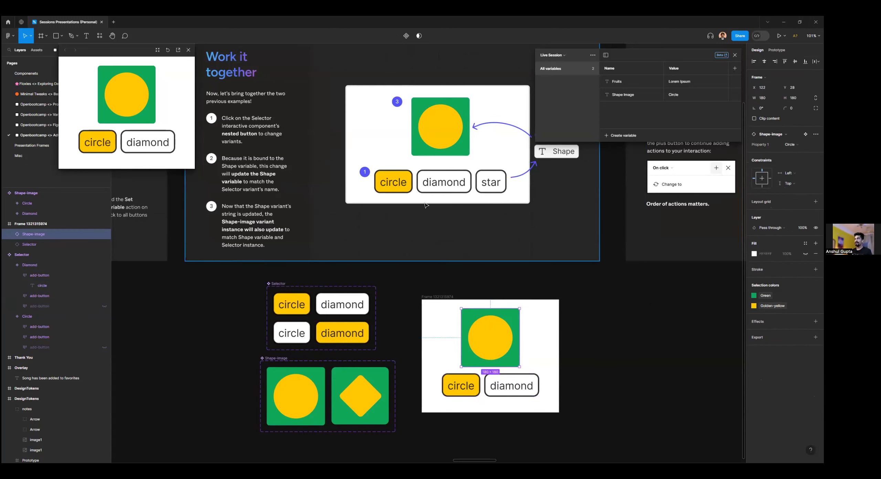
{"action": "left_click", "coordinate": [132, 146]}
{"action": "left_click", "coordinate": [96, 148]}
{"action": "left_click", "coordinate": [96, 144]}
{"action": "left_click", "coordinate": [111, 145]}
{"action": "left_click", "coordinate": [143, 145]}
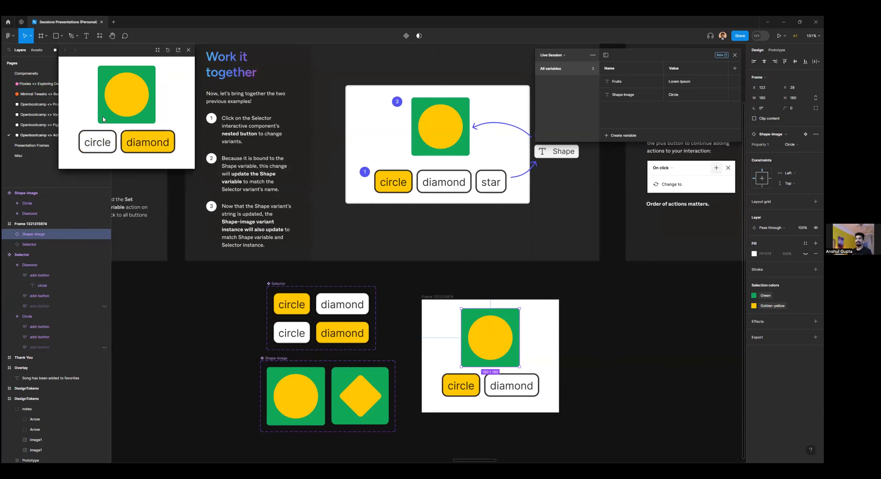
{"action": "left_click", "coordinate": [108, 138]}
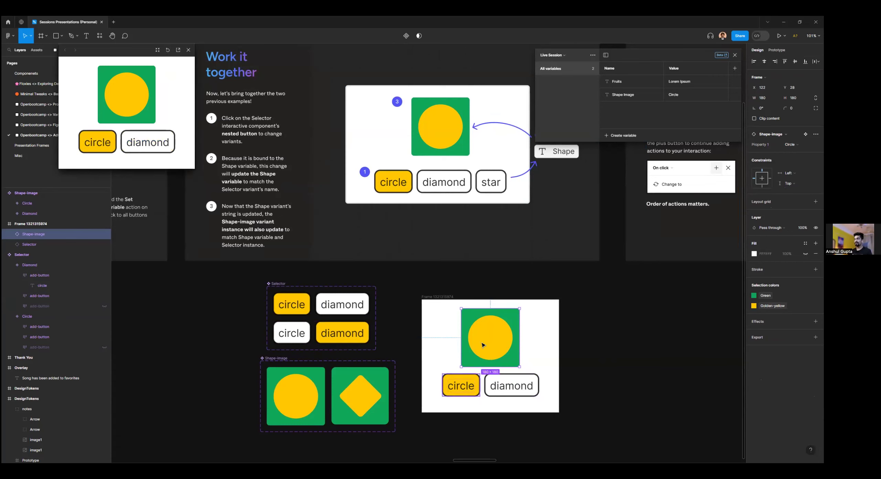
{"action": "left_click", "coordinate": [477, 377]}
{"action": "left_click", "coordinate": [490, 336]}
{"action": "left_click", "coordinate": [816, 144]}
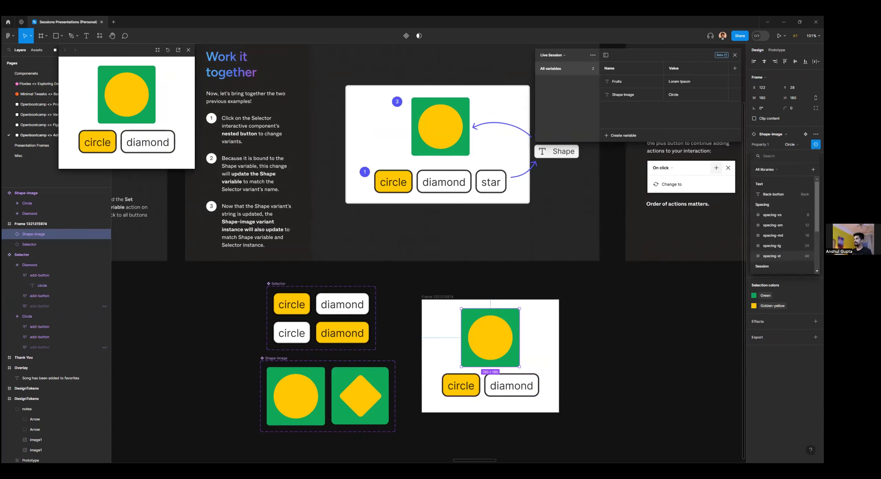
{"action": "type", "text": "s"}
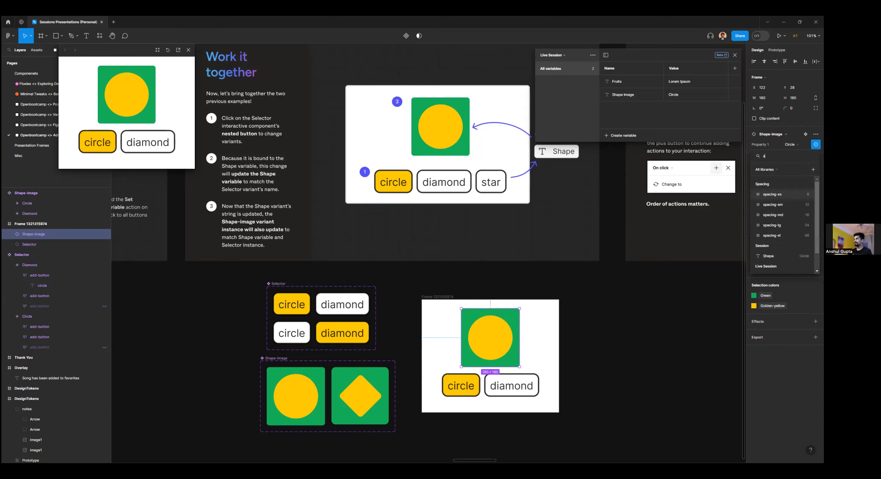
{"action": "key", "text": "Escape"}
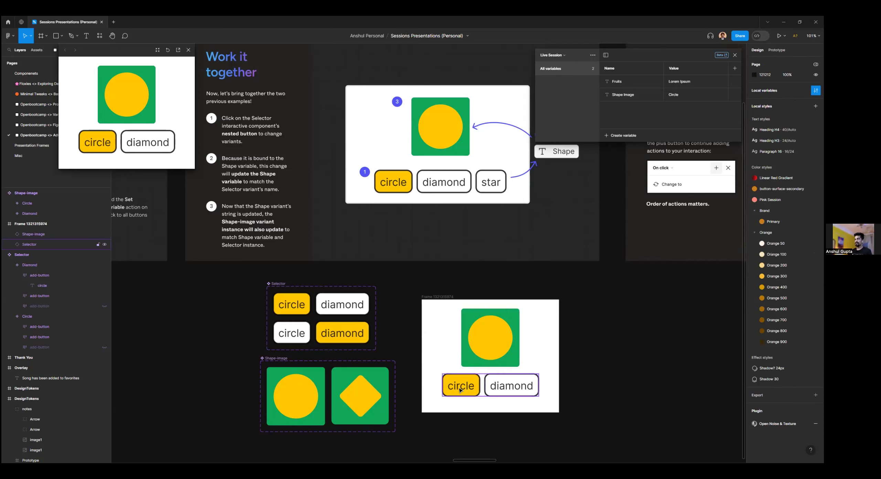
Step: Close the Live Session variables panel and reselect the Selector instance in the test frame
{"action": "left_click", "coordinate": [461, 390]}
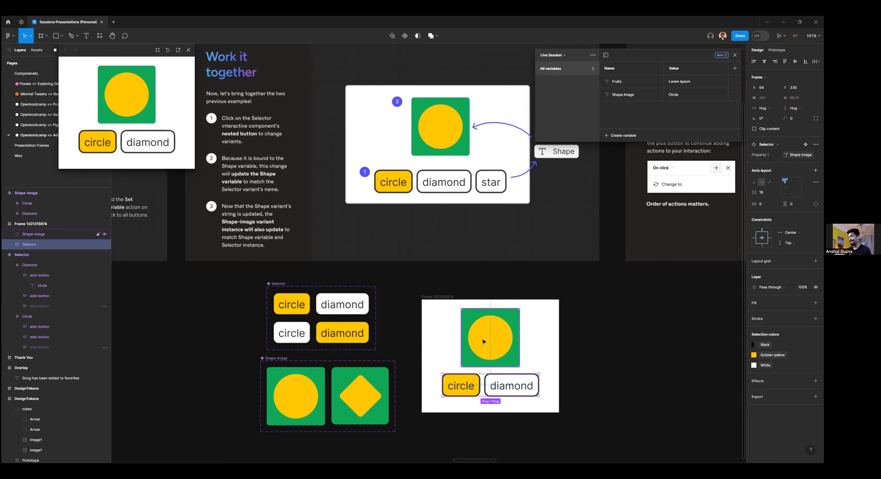
{"action": "scroll", "coordinate": [484, 341], "scroll_direction": "up", "scroll_amount": 1}
{"action": "left_click", "coordinate": [471, 208]}
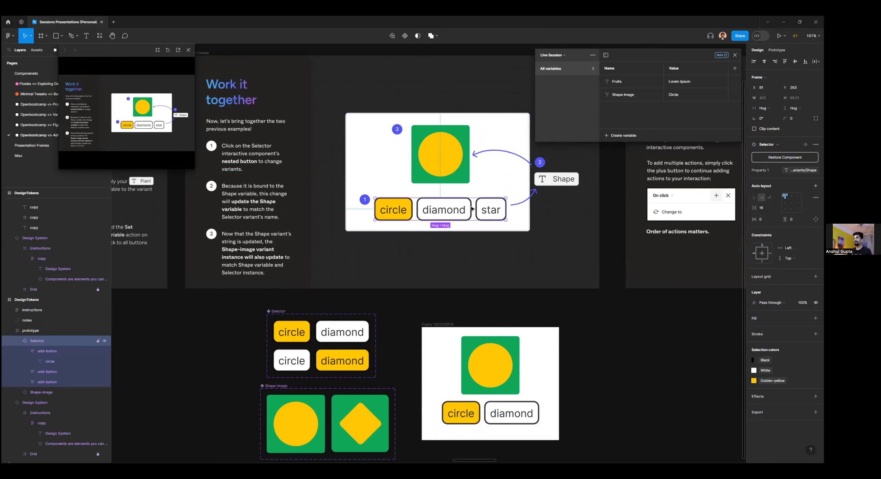
{"action": "left_click", "coordinate": [735, 55]}
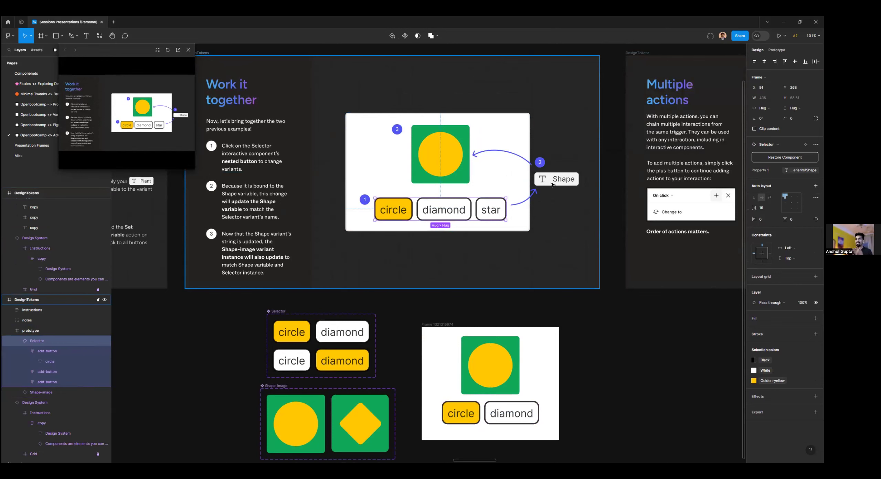
{"action": "scroll", "coordinate": [543, 227], "scroll_direction": "down", "scroll_amount": 2}
{"action": "left_click", "coordinate": [482, 418]}
{"action": "left_click", "coordinate": [490, 394]}
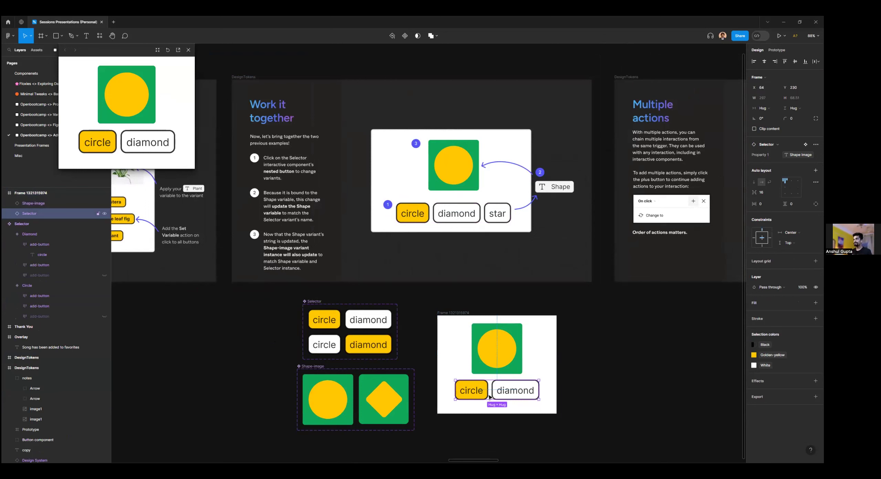
Step: Give the circle button an On click Set variable action setting Shape Image to 'Circle'
{"action": "double_click", "coordinate": [485, 394]}
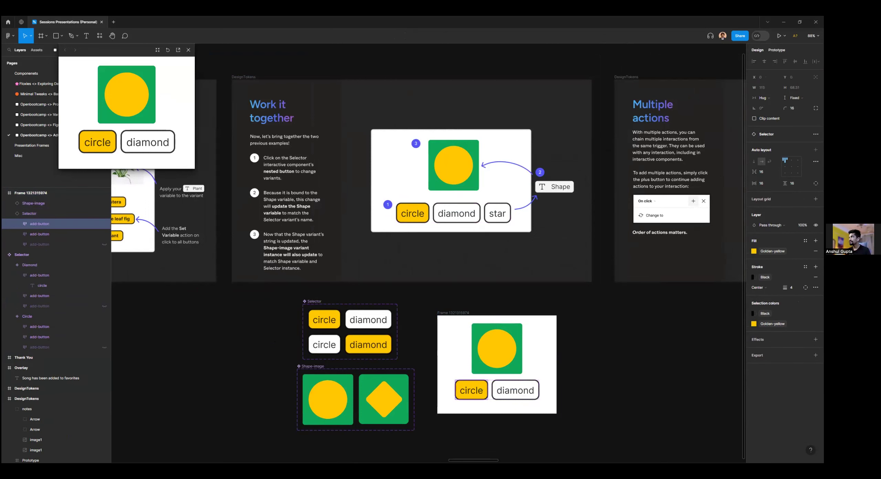
{"action": "left_click", "coordinate": [777, 50]}
{"action": "left_click", "coordinate": [816, 65]}
{"action": "left_click", "coordinate": [688, 88]}
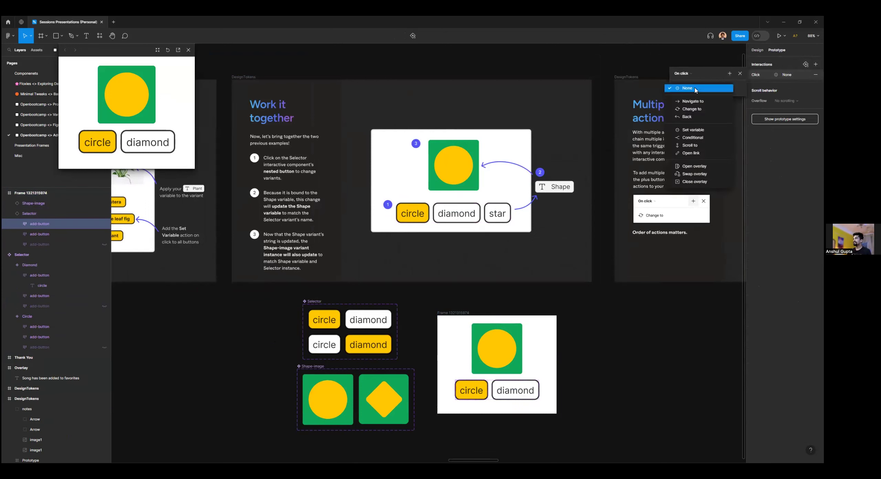
{"action": "left_click", "coordinate": [698, 130]}
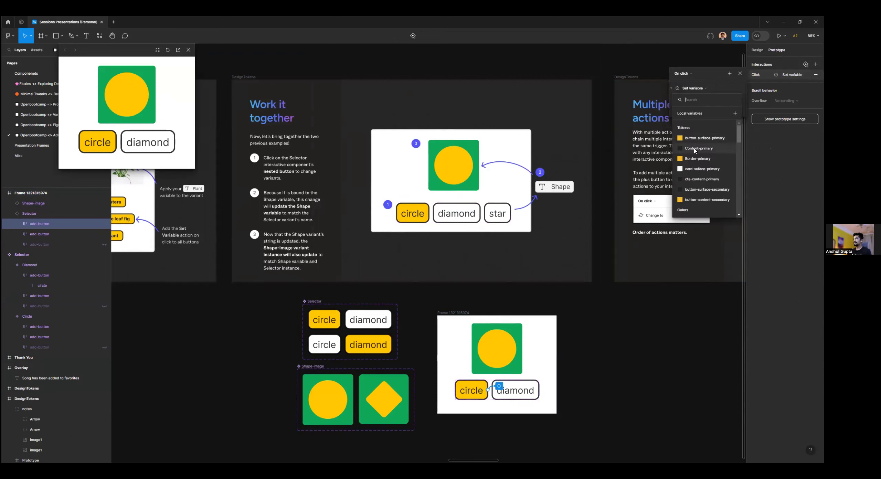
{"action": "type", "text": "s"}
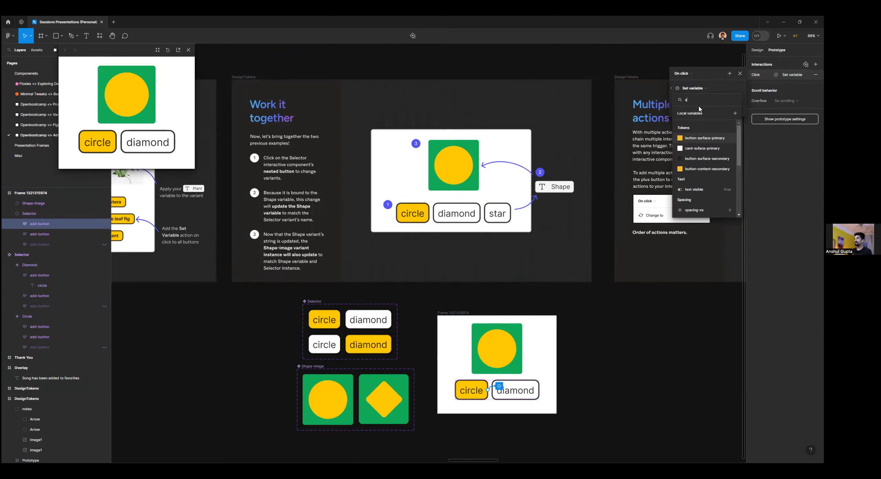
{"action": "key", "text": "Return"}
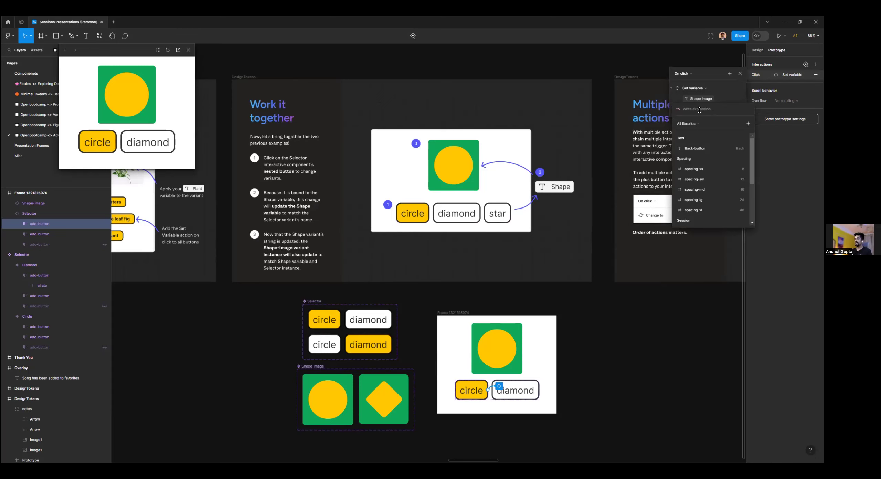
{"action": "type", "text": "Circ"}
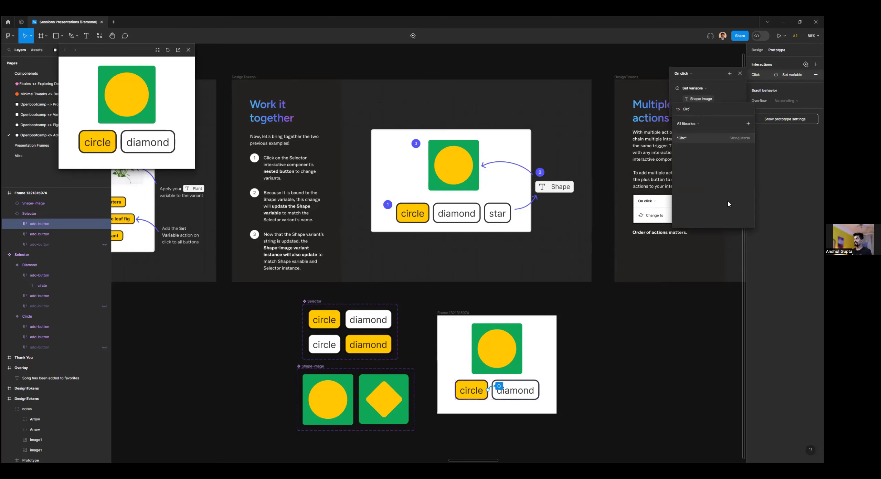
{"action": "type", "text": "le"}
{"action": "key", "text": "Return"}
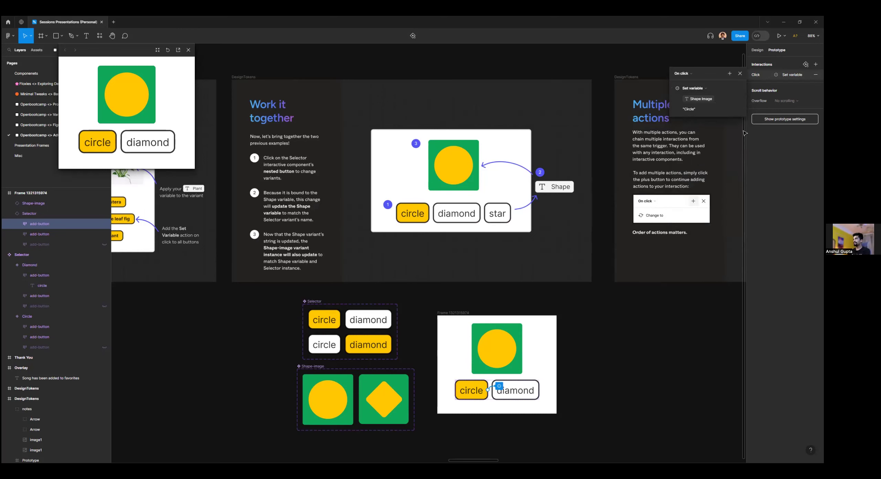
{"action": "key", "text": "Tab"}
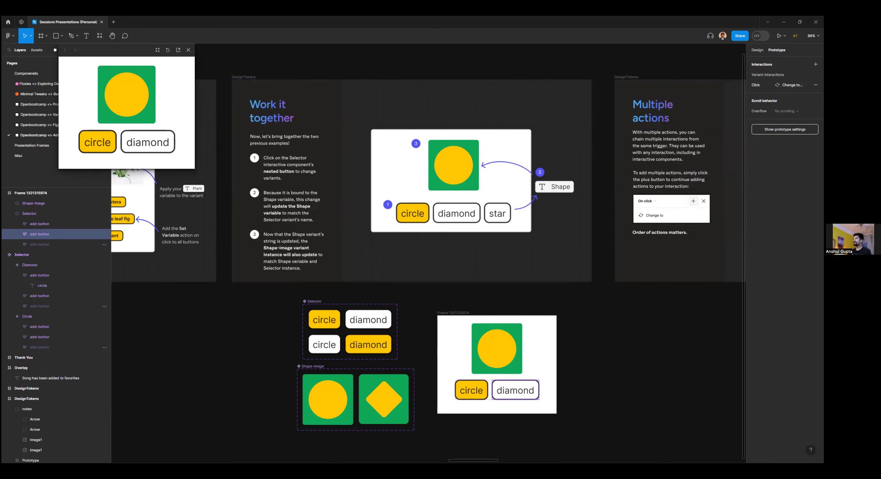
Step: Add a click Set variable action to the diamond button setting Shape image to 'Diamond'
{"action": "left_click", "coordinate": [816, 64]}
{"action": "left_click", "coordinate": [686, 88]}
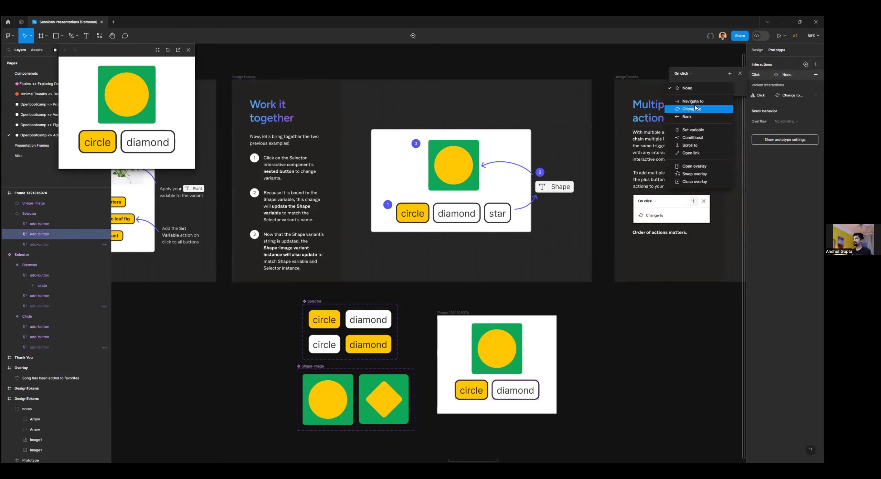
{"action": "left_click", "coordinate": [694, 129]}
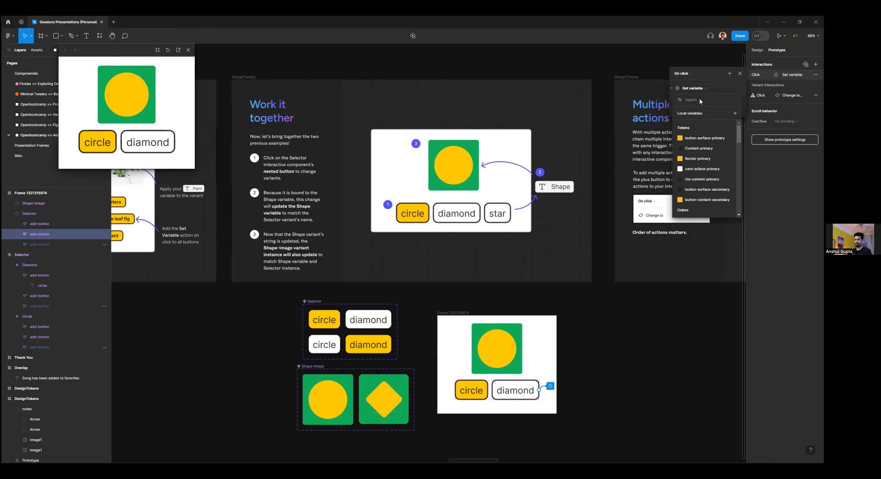
{"action": "type", "text": "S"}
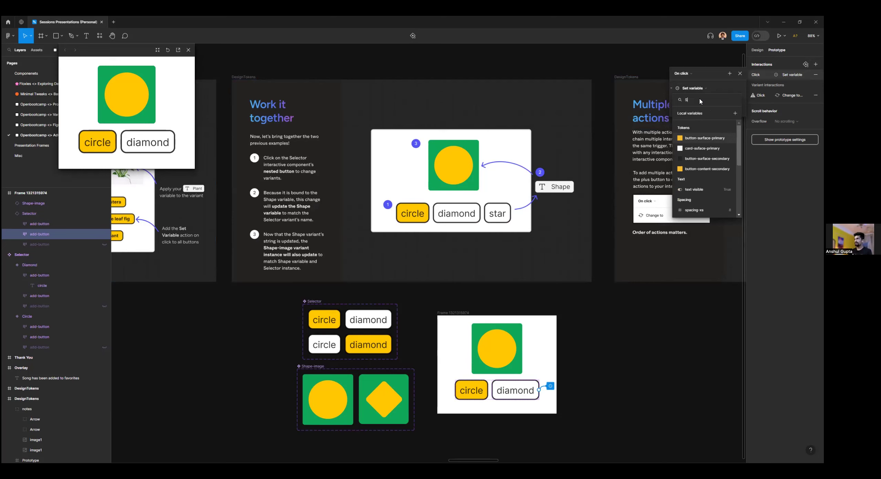
{"action": "left_click", "coordinate": [716, 148]}
{"action": "type", "text": "D"}
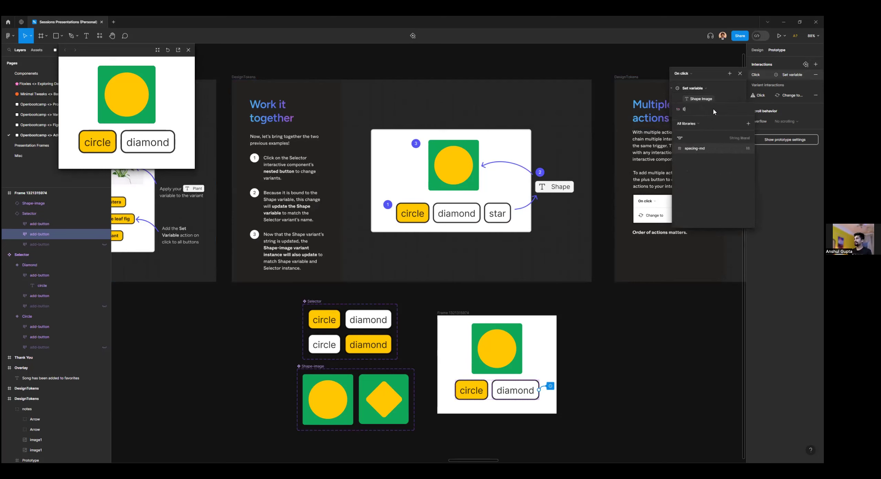
{"action": "key", "text": "Return"}
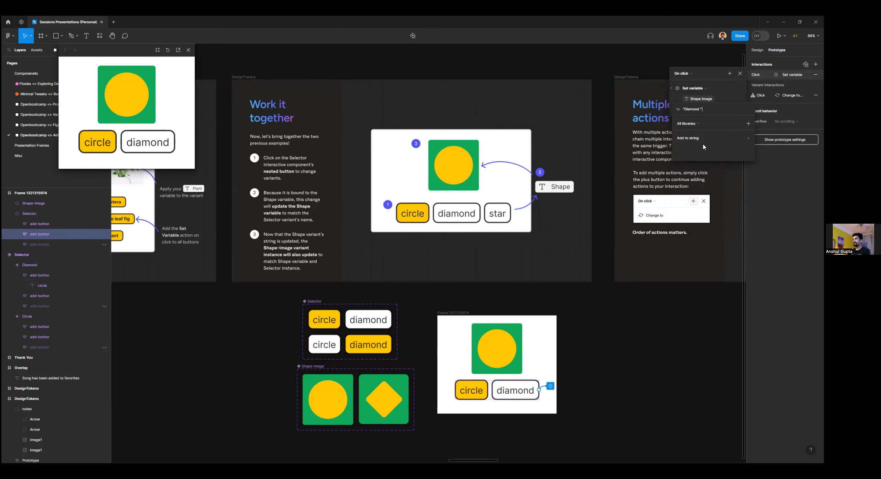
Step: Select the example frame and run its prototype preview to test the buttons
{"action": "left_click", "coordinate": [430, 296]}
{"action": "left_click", "coordinate": [441, 314]}
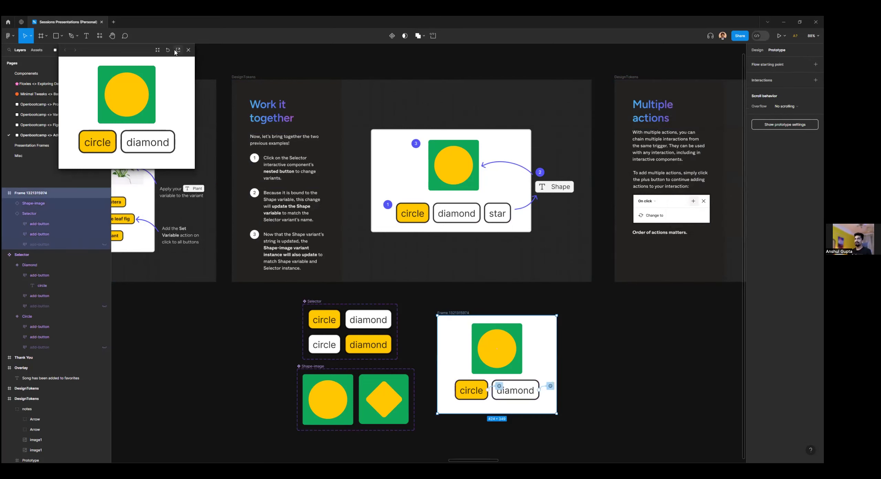
{"action": "left_click", "coordinate": [169, 50]}
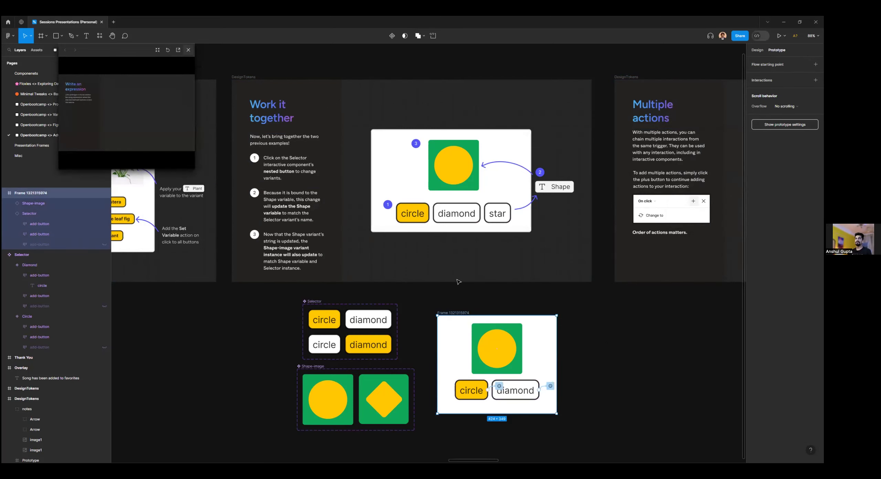
{"action": "left_click", "coordinate": [188, 50]}
{"action": "key", "text": "shift+space"}
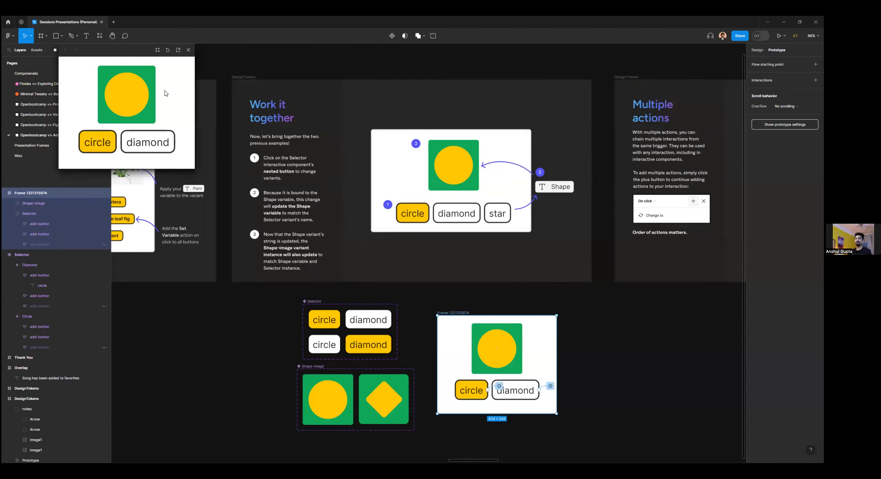
{"action": "left_click", "coordinate": [188, 50]}
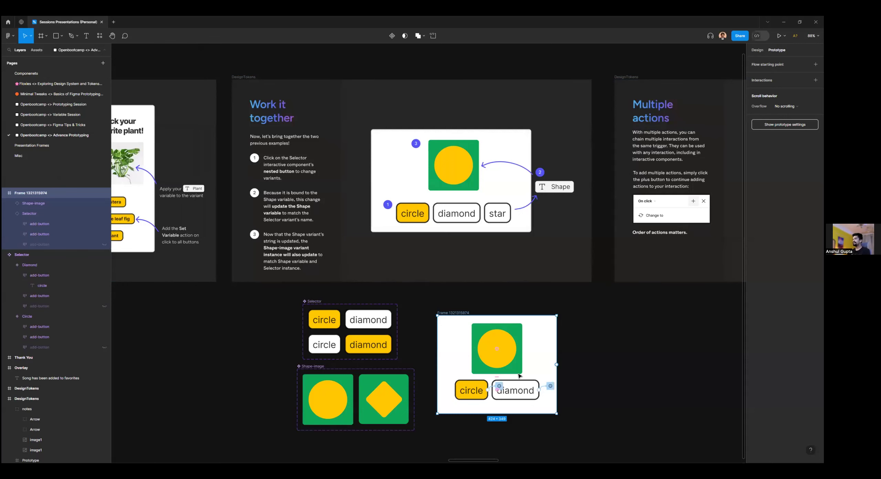
Step: Inspect the diamond and circle buttons' click interactions, then return to the Selector instance
{"action": "left_click", "coordinate": [551, 386]}
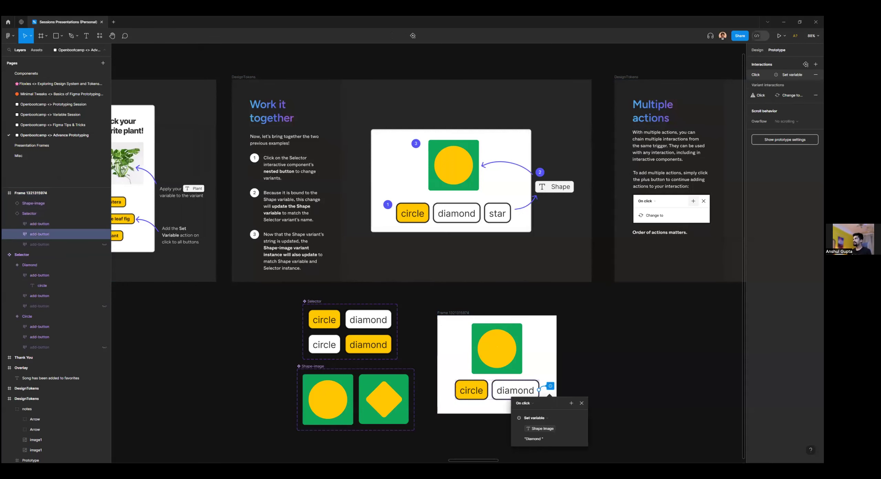
{"action": "key", "text": "Delete"}
{"action": "left_click", "coordinate": [510, 390]}
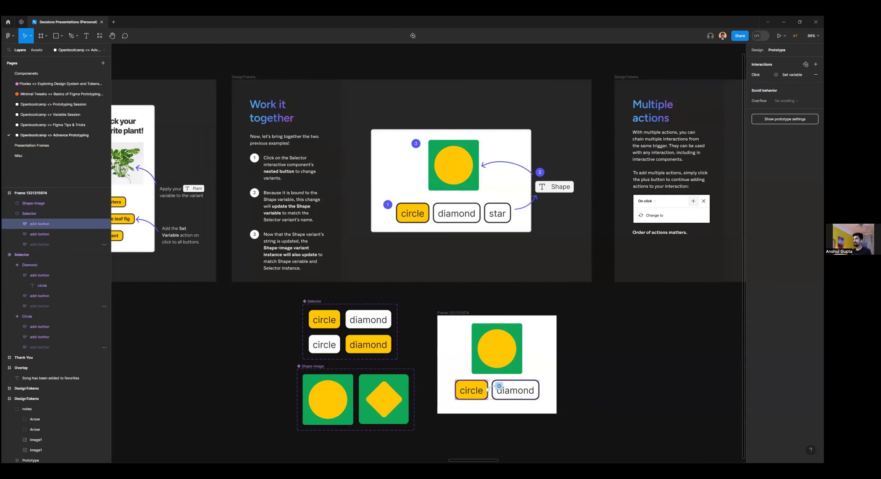
{"action": "left_click", "coordinate": [500, 386]}
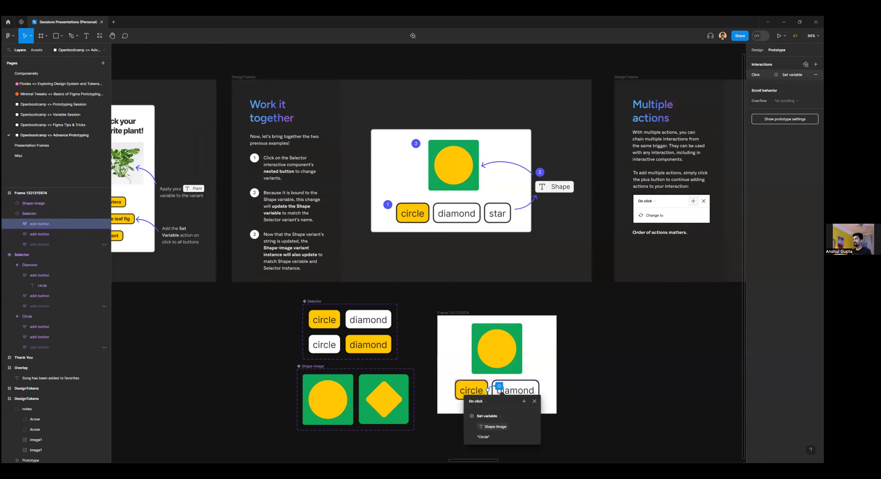
{"action": "left_click", "coordinate": [535, 401]}
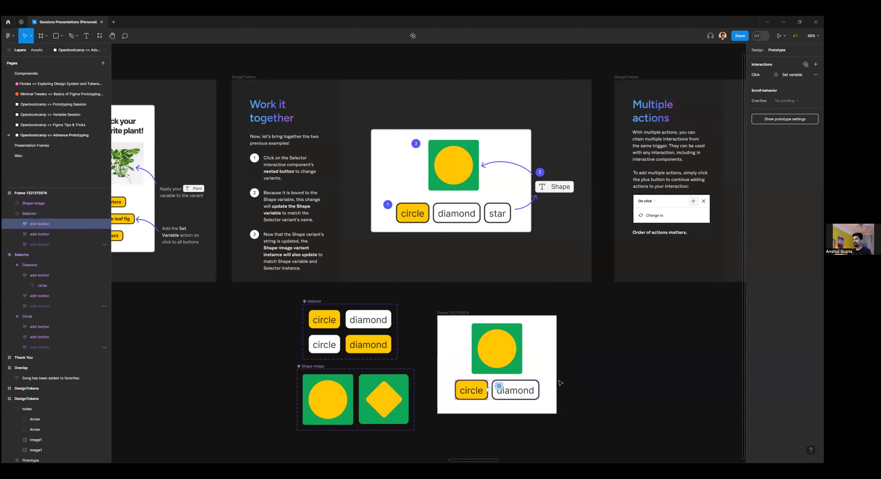
{"action": "left_click", "coordinate": [499, 386]}
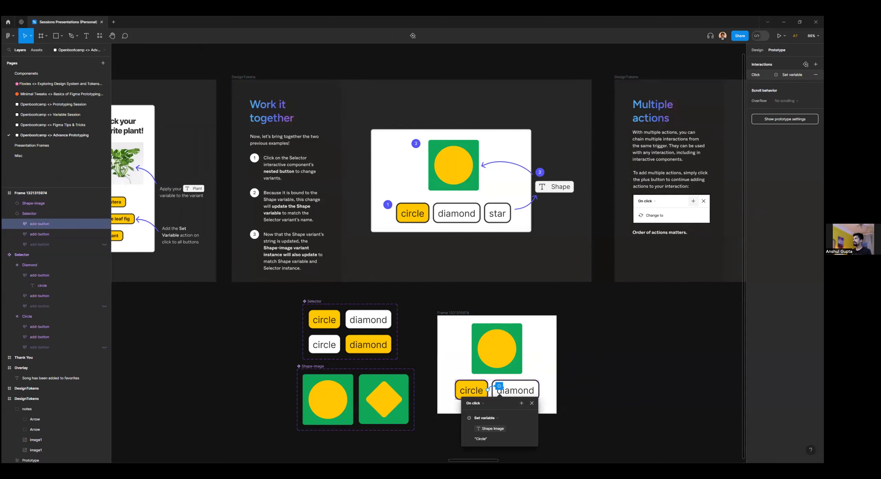
{"action": "key", "text": "Escape"}
{"action": "key", "text": "Escape"}
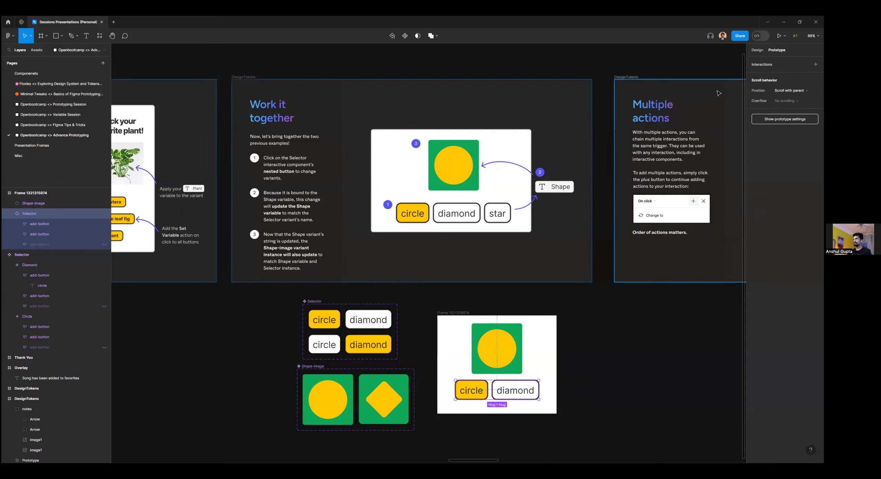
Step: Add a click Set variable action on the Selector targeting Shape image with value 'Diamond'
{"action": "left_click", "coordinate": [816, 64]}
{"action": "left_click", "coordinate": [687, 88]}
{"action": "left_click", "coordinate": [688, 84]}
{"action": "left_click", "coordinate": [688, 86]}
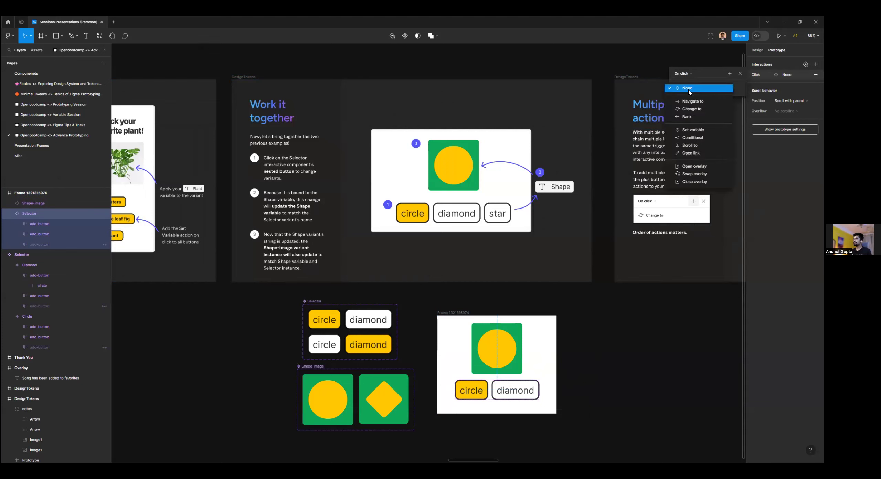
{"action": "left_click", "coordinate": [690, 135]}
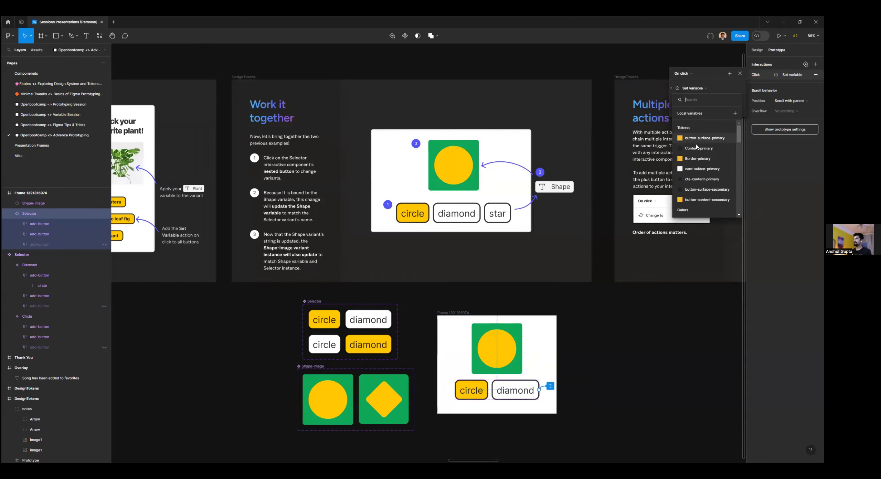
{"action": "left_click", "coordinate": [704, 100]}
{"action": "type", "text": "D"}
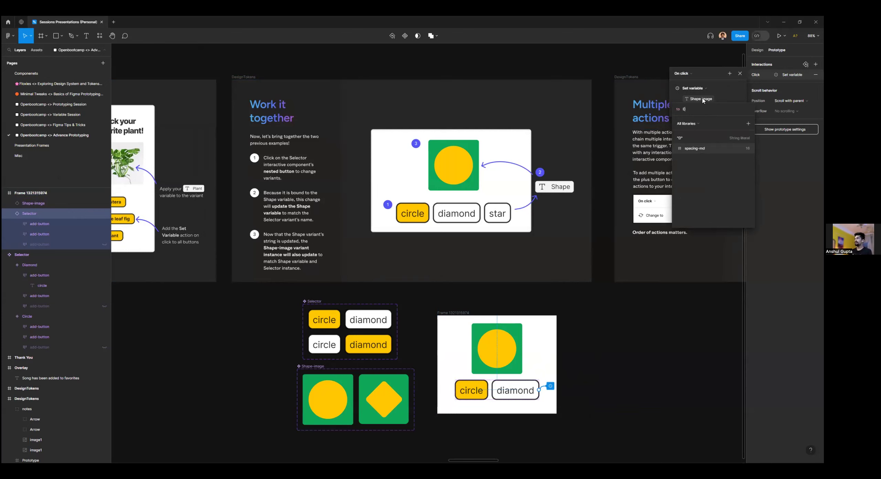
{"action": "type", "text": "iamond"}
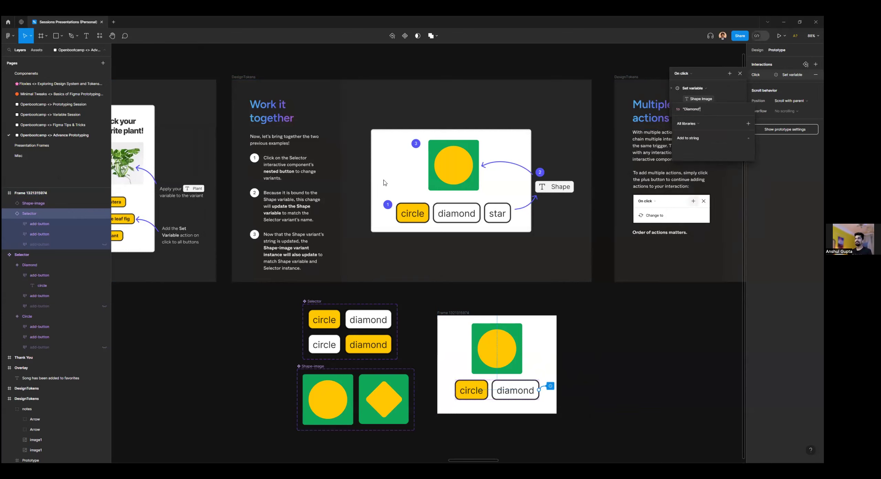
{"action": "left_click", "coordinate": [243, 76]}
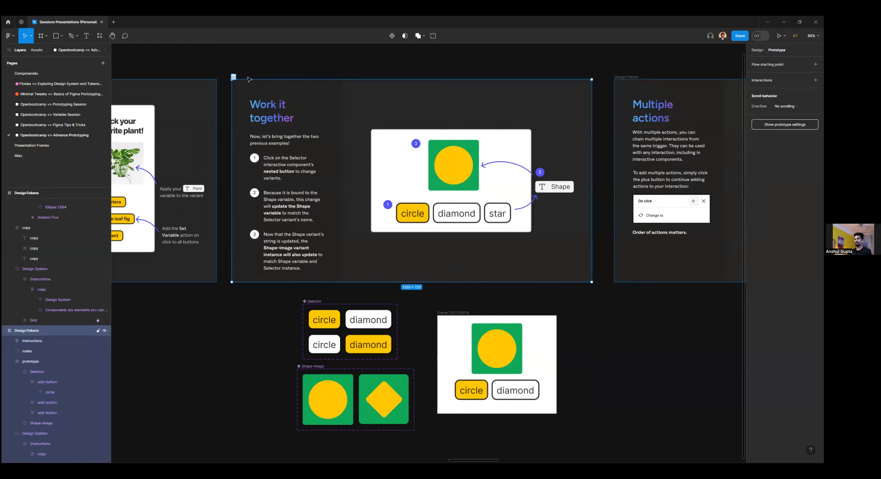
Step: Link the Circle variant's diamond button to the Diamond variant in the Selector component
{"action": "scroll", "coordinate": [342, 139], "scroll_direction": "up", "scroll_amount": 3}
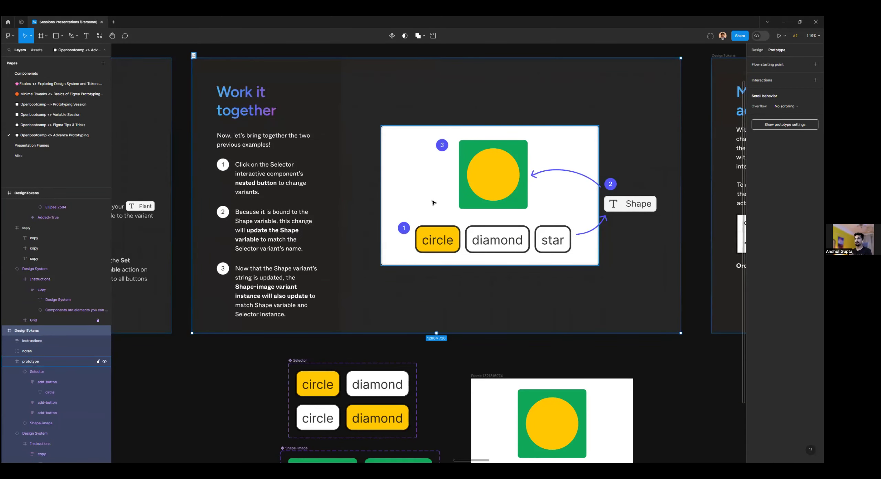
{"action": "left_click", "coordinate": [435, 216]}
{"action": "scroll", "coordinate": [440, 238], "scroll_direction": "down", "scroll_amount": 5}
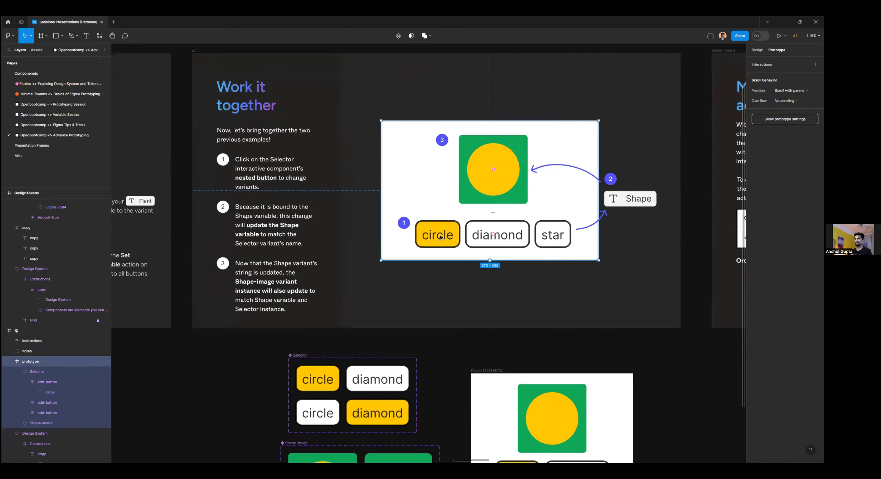
{"action": "key", "text": "alt"}
{"action": "scroll", "coordinate": [440, 237], "scroll_direction": "down", "scroll_amount": 2}
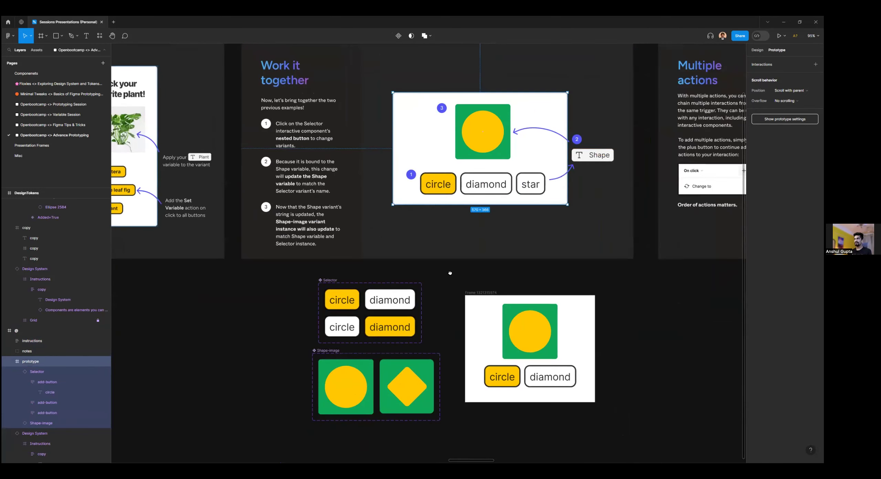
{"action": "scroll", "coordinate": [442, 270], "scroll_direction": "down", "scroll_amount": 2}
{"action": "left_click", "coordinate": [333, 328]}
{"action": "left_click", "coordinate": [333, 329]}
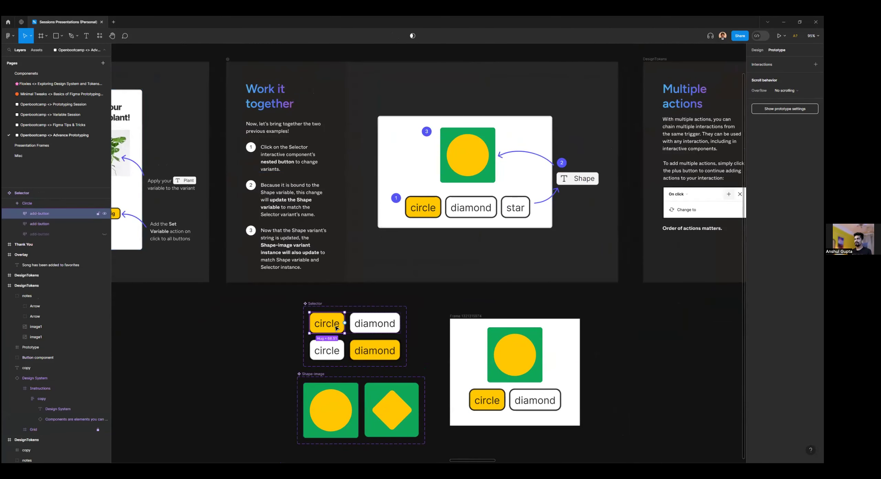
{"action": "left_click", "coordinate": [367, 330]}
{"action": "left_click_drag", "start_coordinate": [375, 334], "coordinate": [358, 342]}
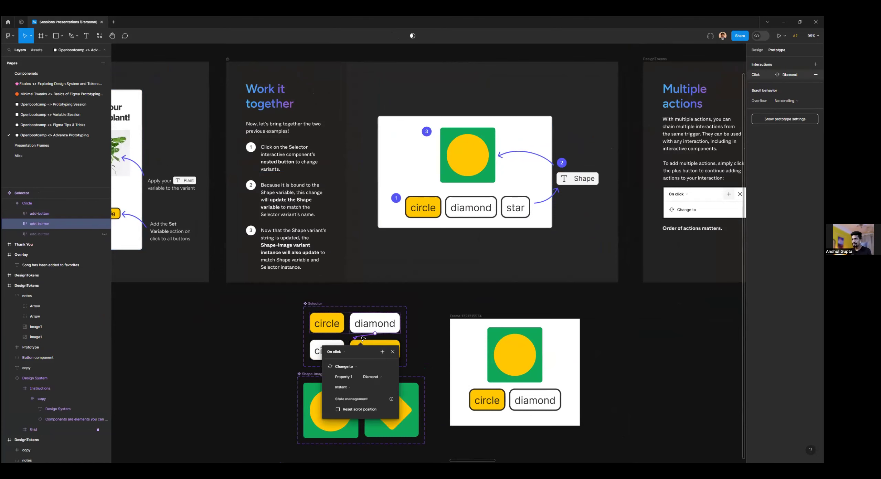
Step: Add a second Set variable action targeting Shape image to that click interaction
{"action": "left_click", "coordinate": [382, 352]}
{"action": "left_click", "coordinate": [396, 394]}
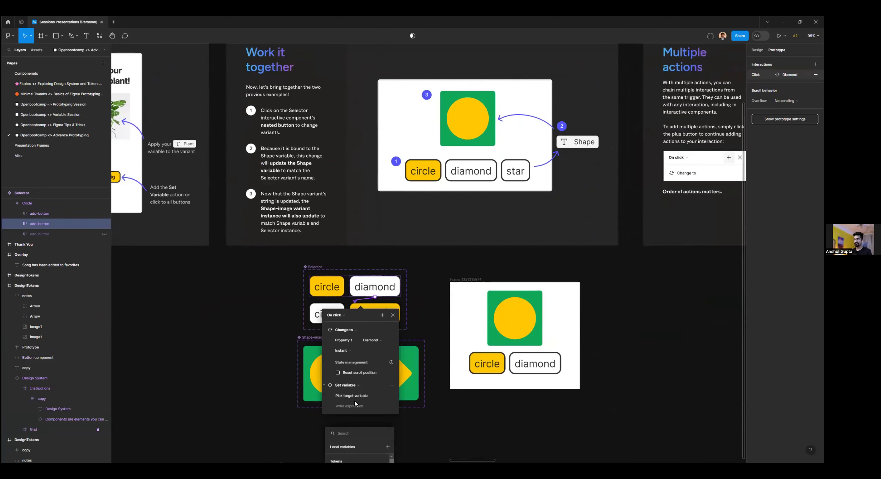
{"action": "left_click", "coordinate": [356, 397]}
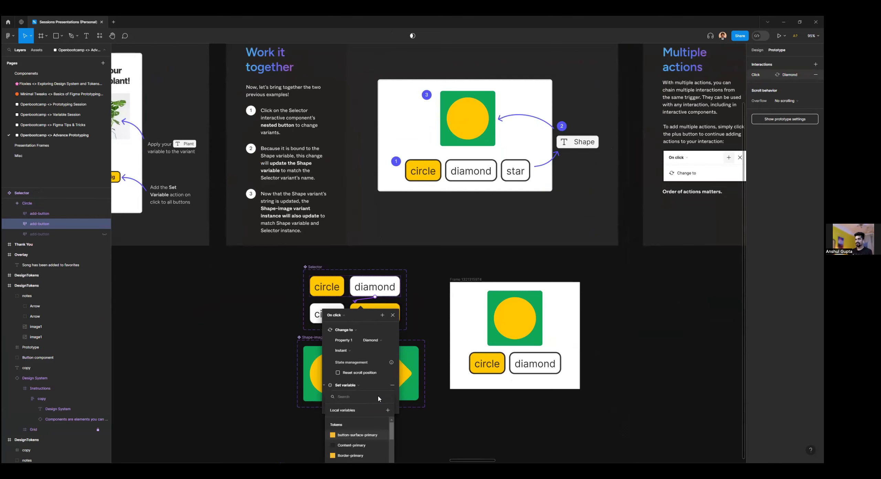
{"action": "left_click", "coordinate": [357, 407]}
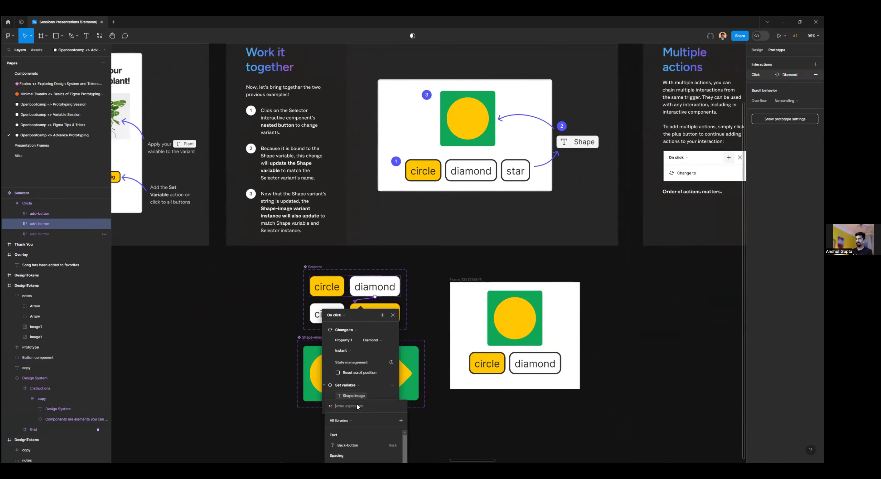
{"action": "left_click", "coordinate": [393, 315]}
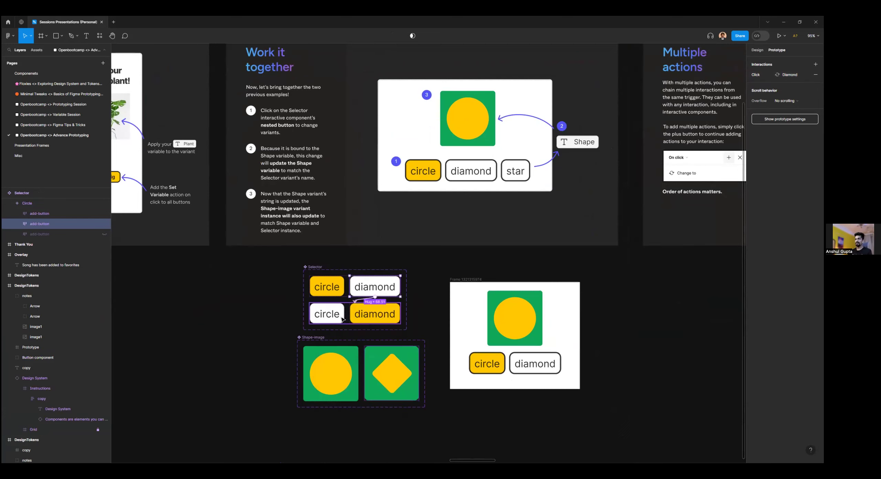
Step: Chain a Set variable action for Shape Image onto the Diamond variant's circle button click
{"action": "left_click", "coordinate": [342, 319]}
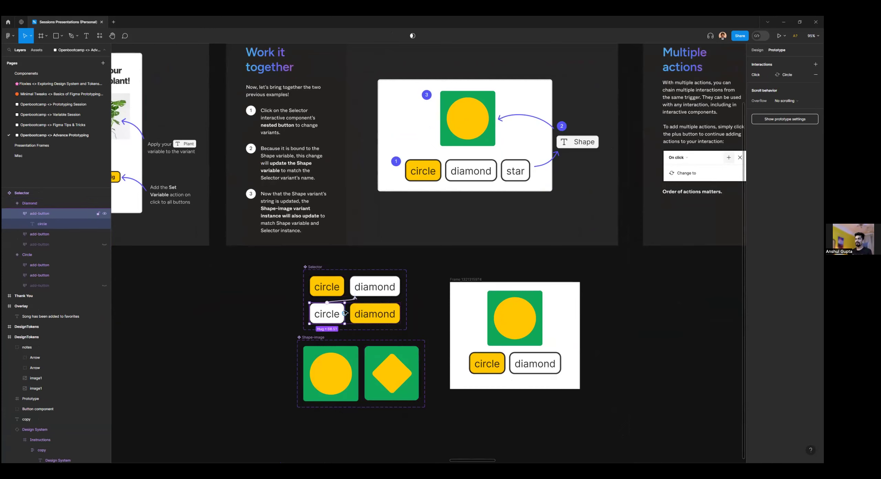
{"action": "left_click", "coordinate": [345, 304]}
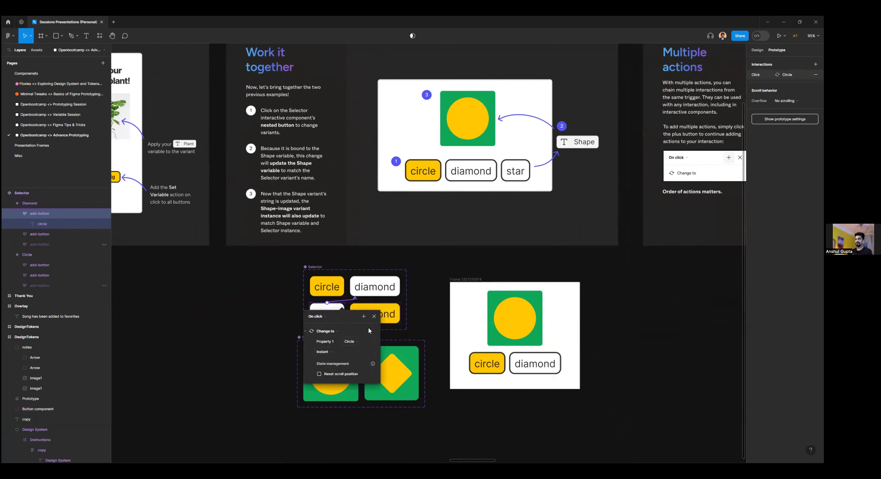
{"action": "left_click", "coordinate": [364, 316]}
{"action": "left_click", "coordinate": [364, 370]}
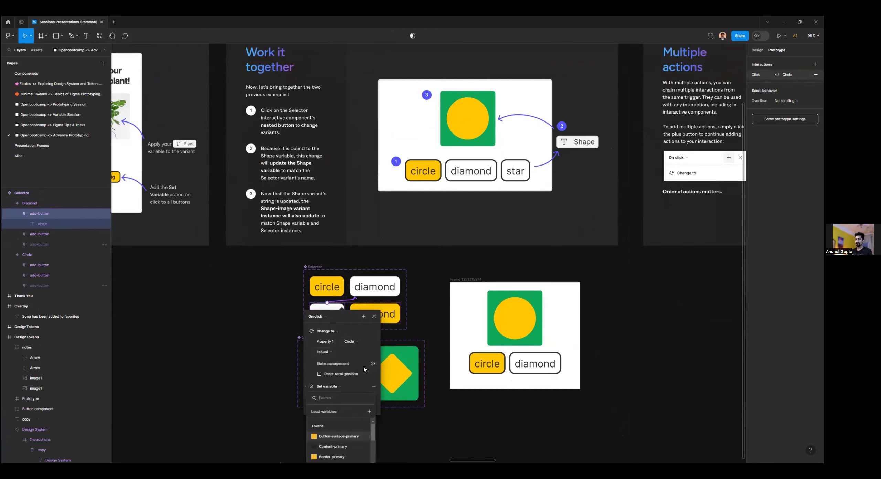
{"action": "left_click", "coordinate": [339, 400]}
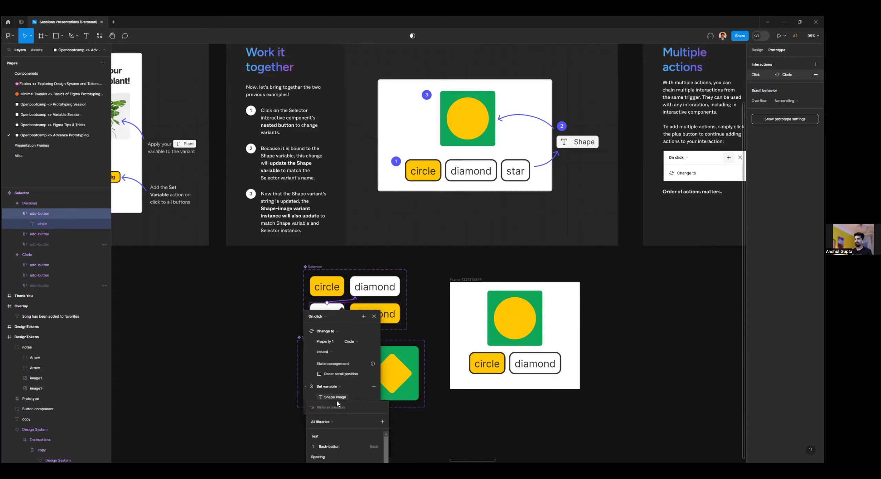
{"action": "key", "text": "Escape"}
{"action": "left_click", "coordinate": [484, 328]}
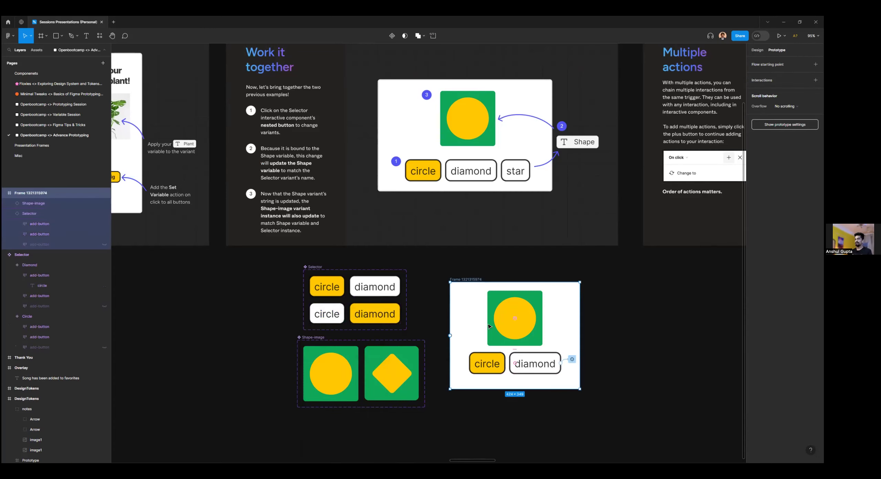
Step: Preview the demo frame and toggle twice between the diamond and circle shapes
{"action": "key", "text": "shift+space"}
{"action": "left_click", "coordinate": [134, 139]}
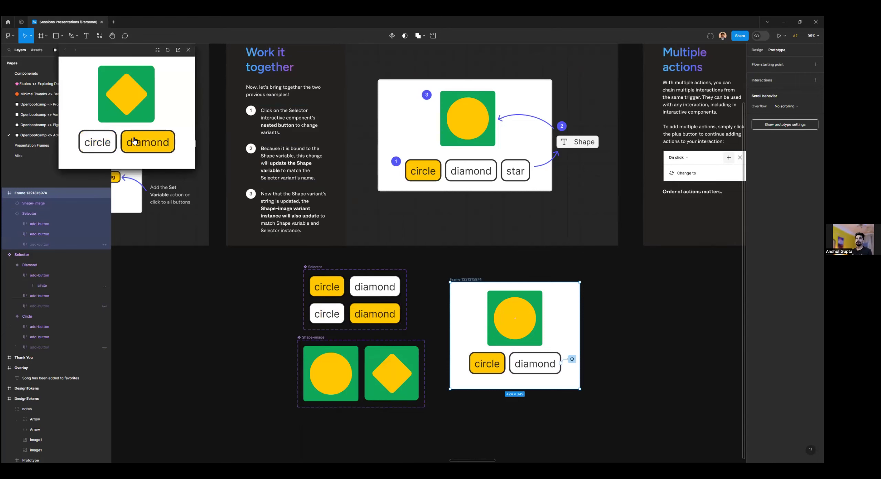
{"action": "left_click", "coordinate": [114, 143]}
{"action": "left_click", "coordinate": [131, 139]}
{"action": "left_click", "coordinate": [113, 142]}
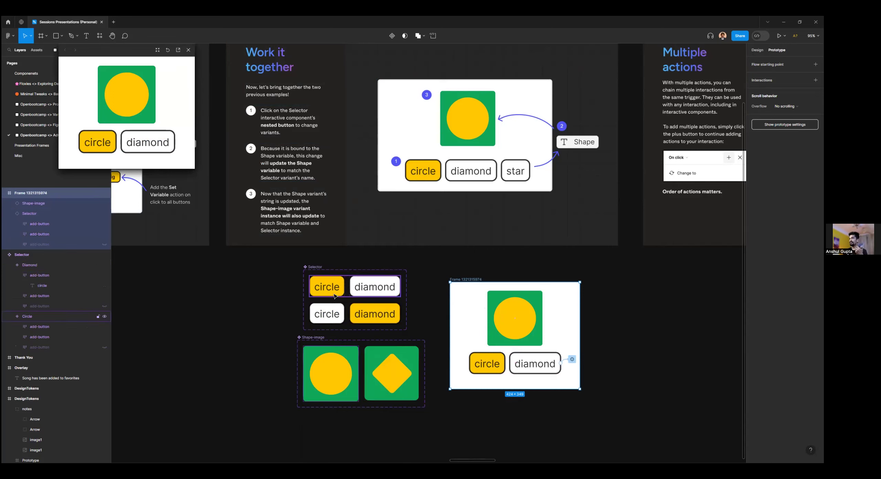
{"action": "left_click", "coordinate": [375, 289]}
{"action": "left_click_drag", "start_coordinate": [376, 297], "coordinate": [368, 301]}
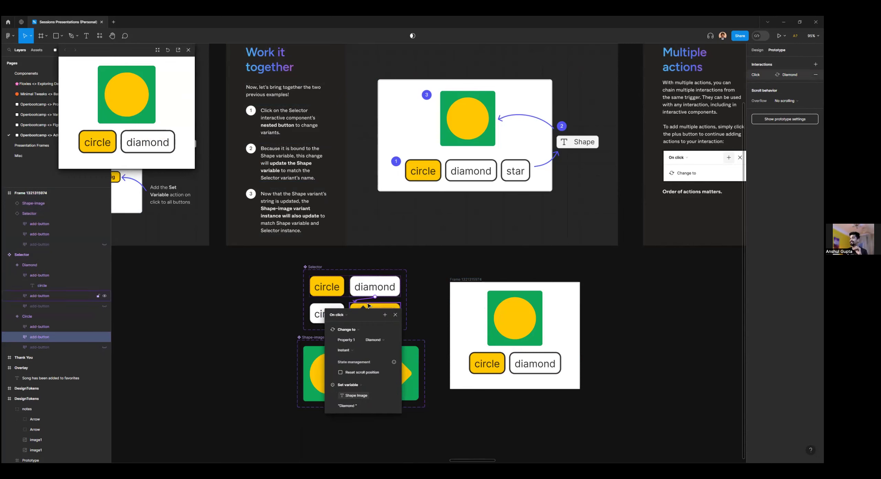
{"action": "left_click", "coordinate": [328, 329]}
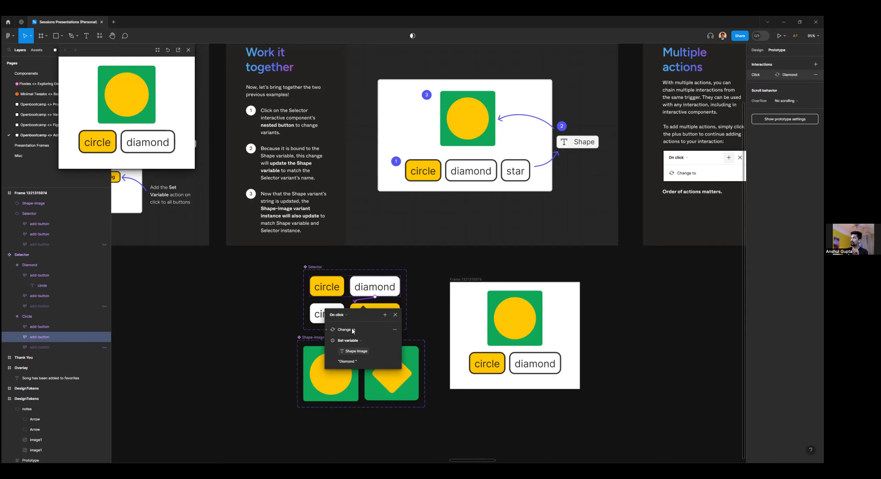
{"action": "left_click", "coordinate": [328, 330]}
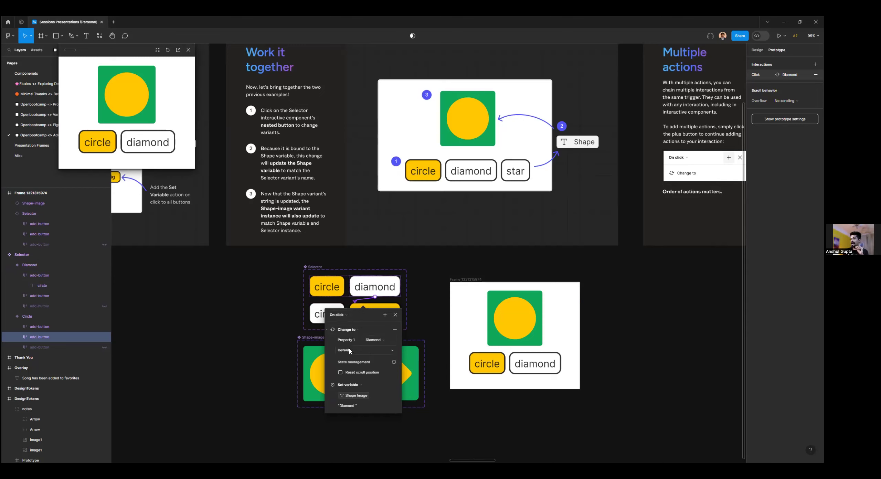
{"action": "left_click", "coordinate": [328, 330]}
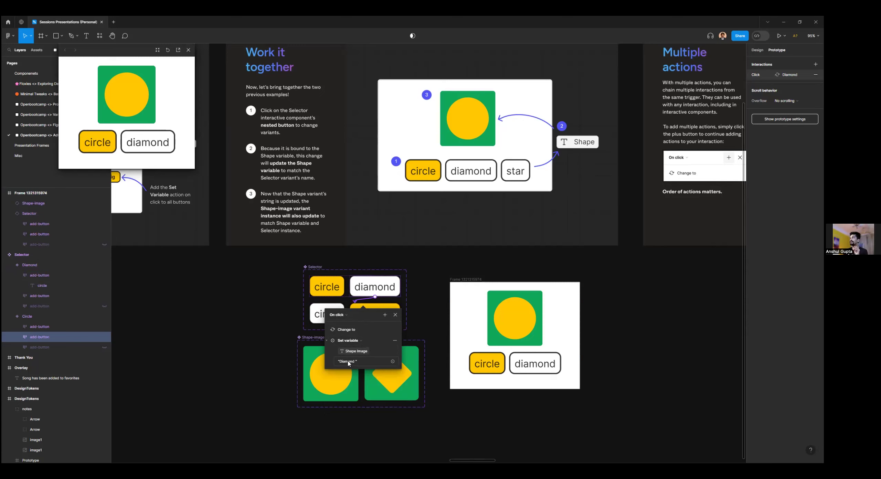
{"action": "left_click", "coordinate": [450, 265]}
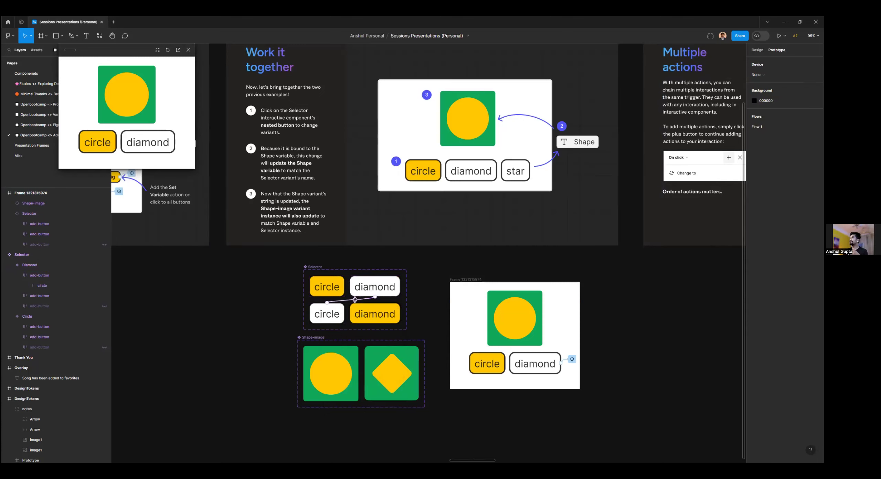
Step: Open the local variables table and review the diamond button's click interaction
{"action": "key", "text": "shift+e"}
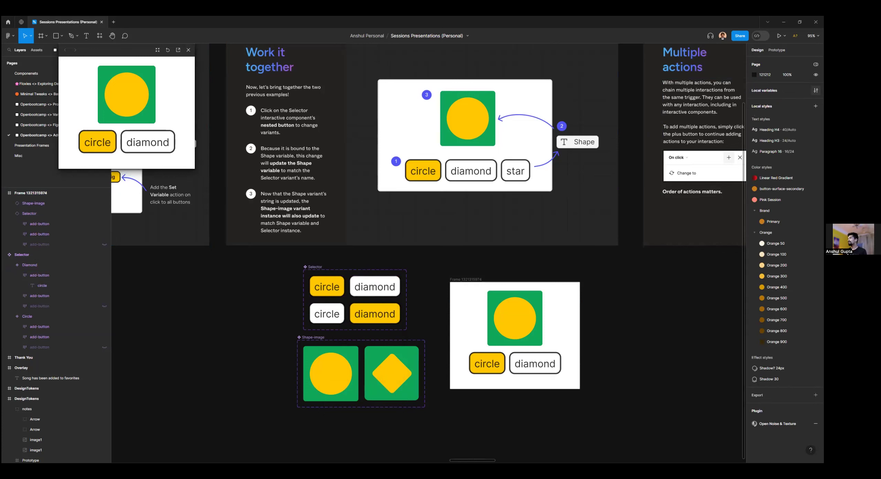
{"action": "left_click", "coordinate": [816, 90]}
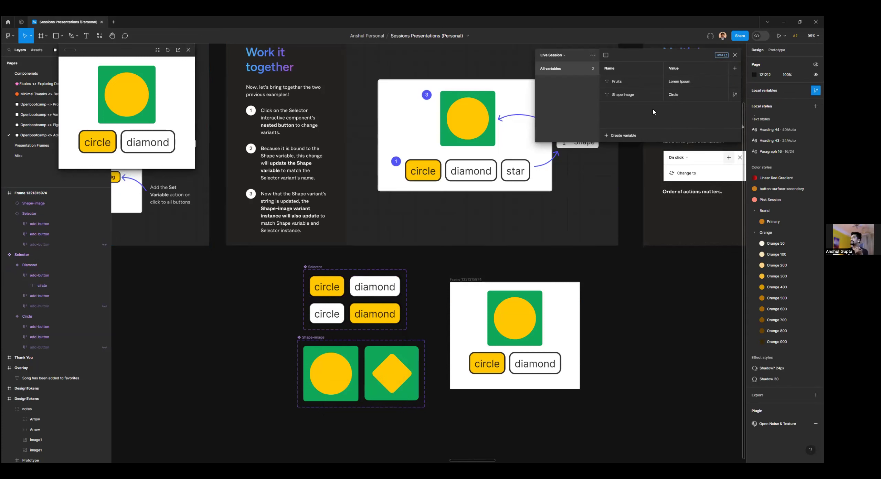
{"action": "double_click", "coordinate": [363, 294]}
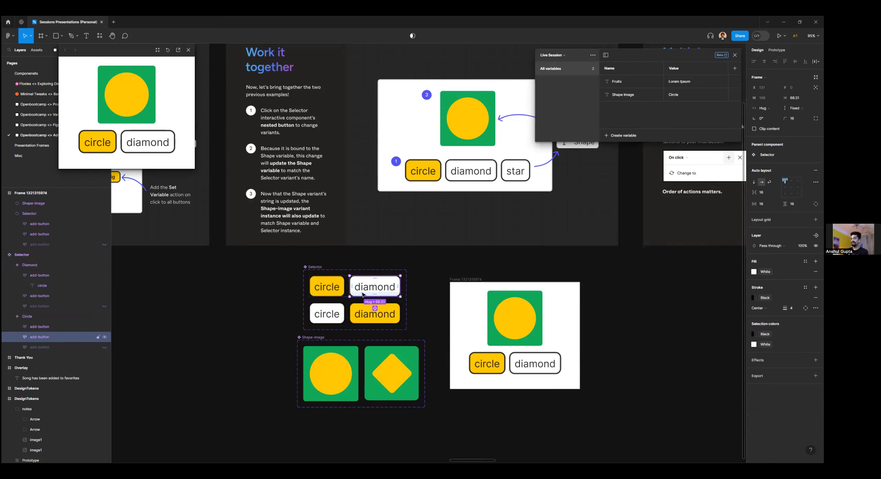
{"action": "key", "text": "shift+e"}
{"action": "left_click", "coordinate": [360, 299]}
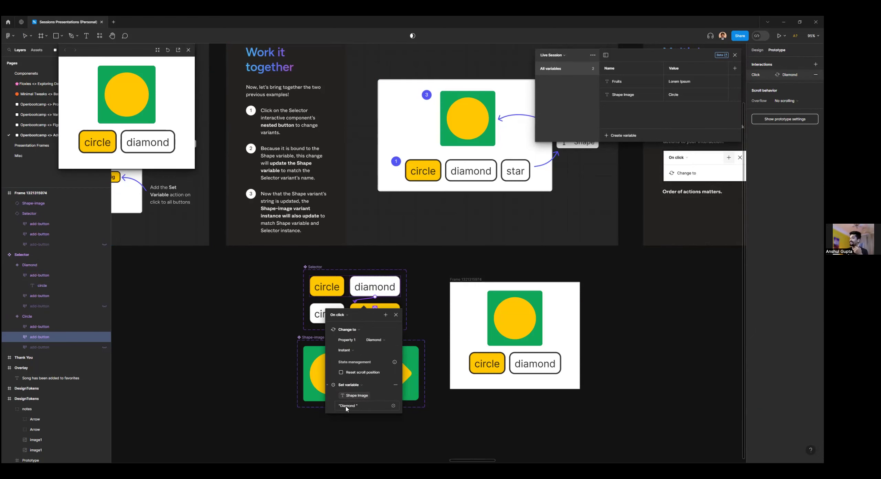
{"action": "left_click", "coordinate": [445, 414]}
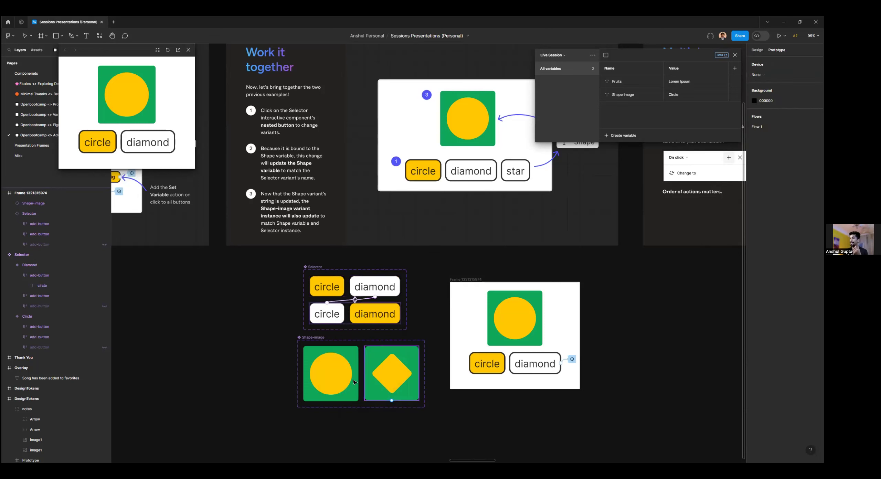
Step: Select the demo frame's Shape-image instance and check Property 1 is bound to Shape Image
{"action": "left_click", "coordinate": [330, 373]}
{"action": "left_click", "coordinate": [758, 50]}
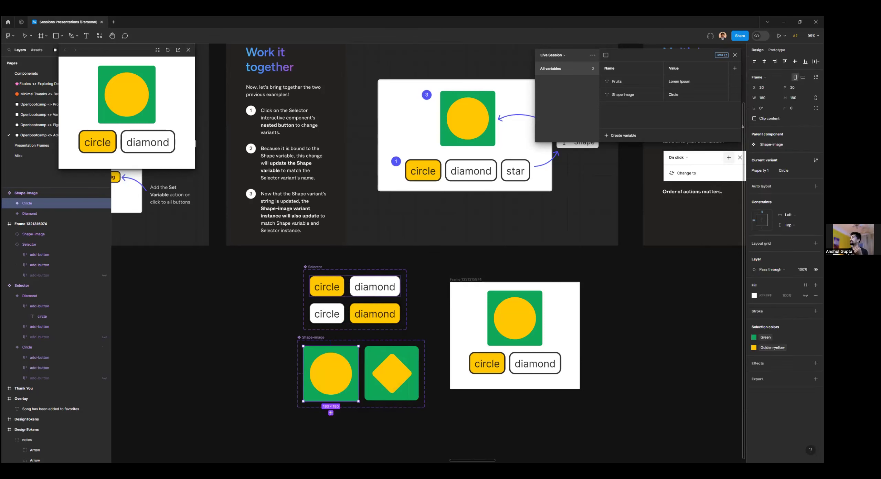
{"action": "left_click", "coordinate": [518, 325]}
{"action": "mouse_move", "coordinate": [802, 145]}
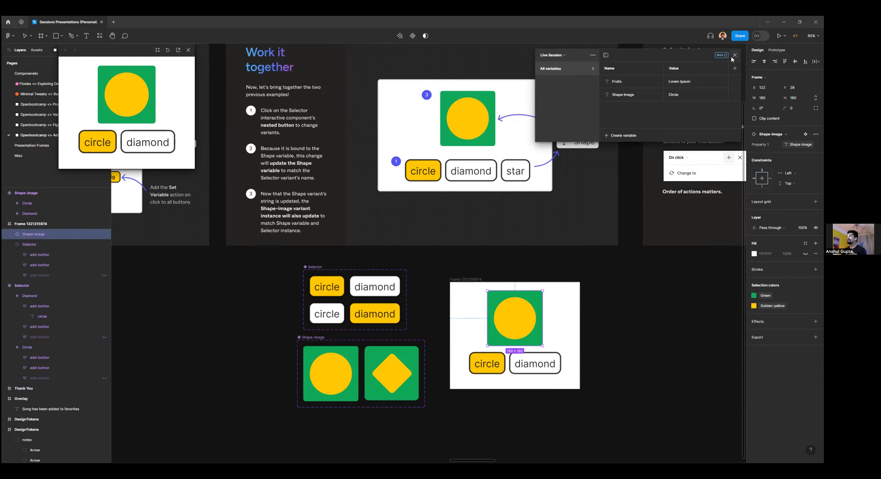
Step: Close the variables table and preview, zoom out over the slides, and reopen local variables
{"action": "key", "text": "Escape"}
{"action": "scroll", "coordinate": [539, 217], "scroll_direction": "down", "scroll_amount": 8}
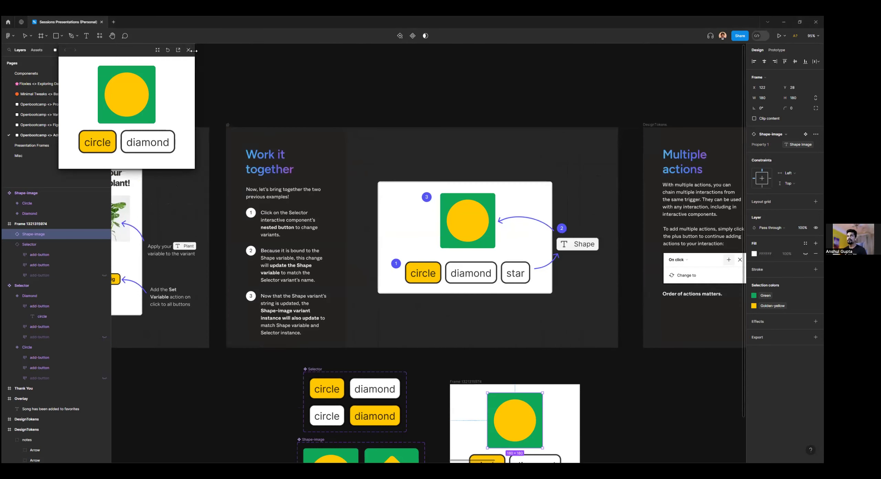
{"action": "scroll", "coordinate": [342, 112], "scroll_direction": "left", "scroll_amount": 12}
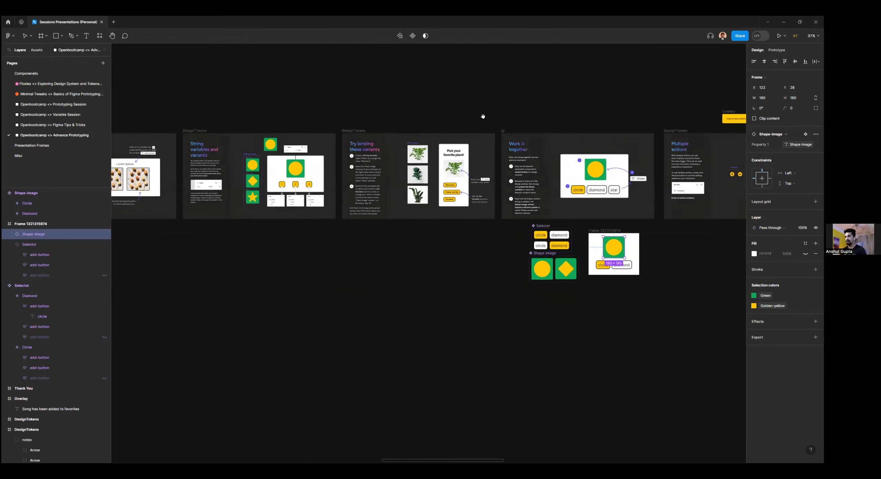
{"action": "scroll", "coordinate": [399, 117], "scroll_direction": "down", "scroll_amount": 2}
{"action": "scroll", "coordinate": [377, 145], "scroll_direction": "up", "scroll_amount": 2}
{"action": "scroll", "coordinate": [376, 145], "scroll_direction": "up", "scroll_amount": 1}
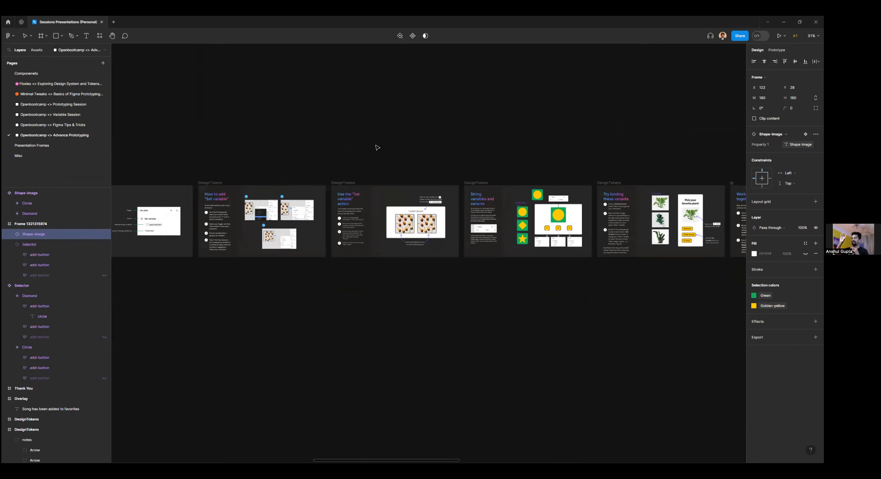
{"action": "left_click", "coordinate": [662, 142]}
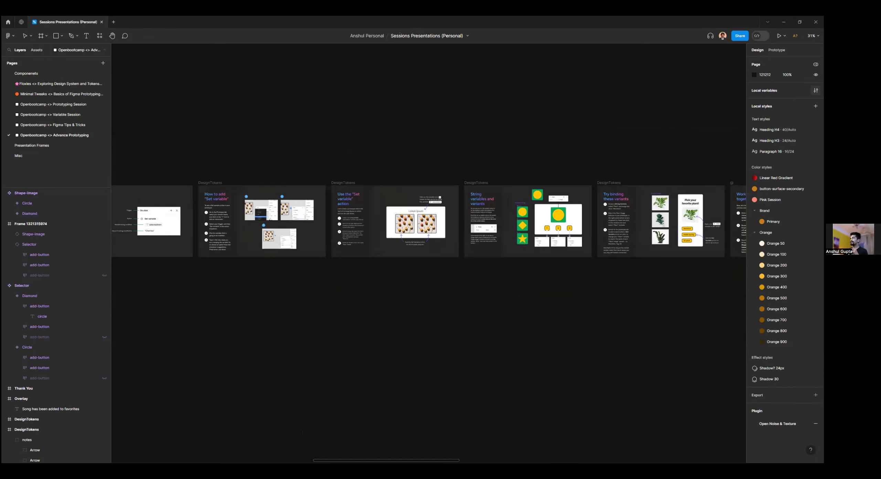
{"action": "left_click", "coordinate": [816, 90]}
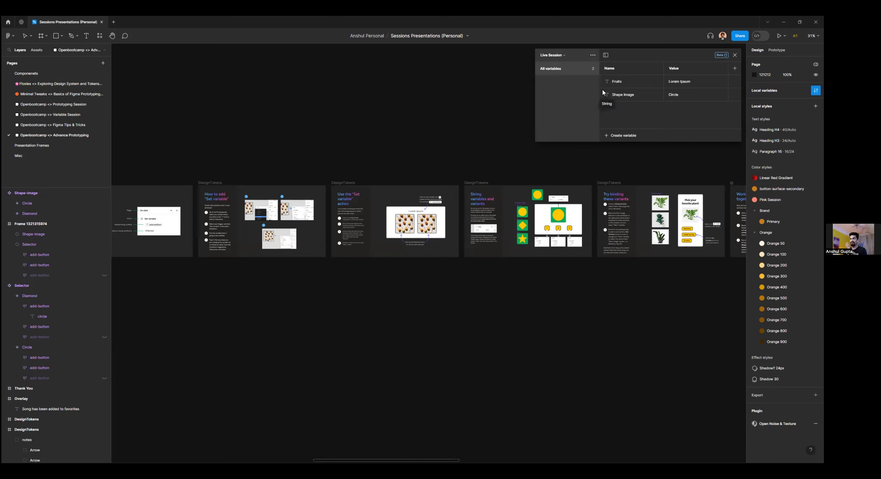
Step: Pan and zoom the canvas until the String variables and variants slide fills the view
{"action": "left_click_drag", "start_coordinate": [276, 298], "coordinate": [454, 305]}
{"action": "scroll", "coordinate": [457, 306], "scroll_direction": "right", "scroll_amount": 2}
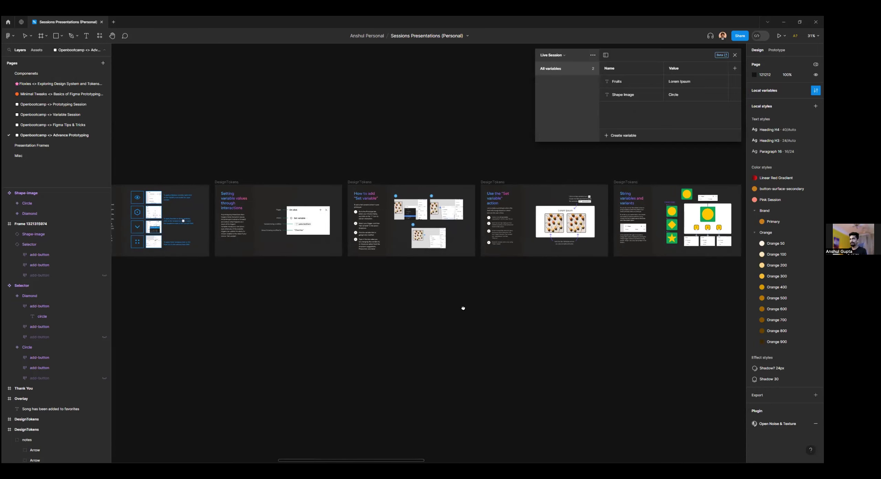
{"action": "scroll", "coordinate": [525, 291], "scroll_direction": "up", "scroll_amount": 2}
{"action": "scroll", "coordinate": [545, 243], "scroll_direction": "up", "scroll_amount": 5}
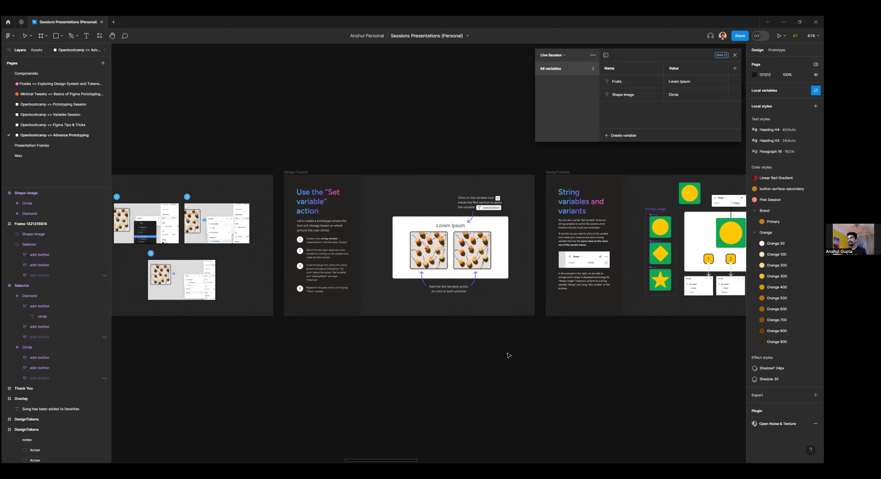
{"action": "scroll", "coordinate": [507, 356], "scroll_direction": "right", "scroll_amount": 5}
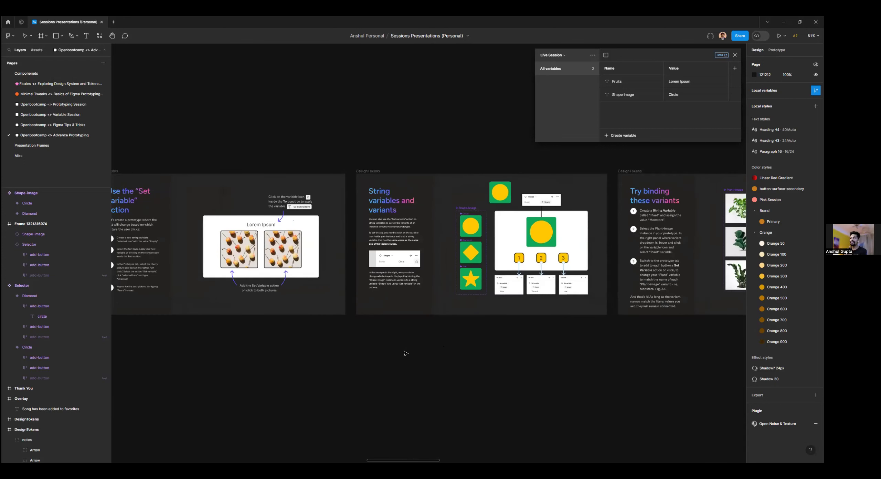
{"action": "scroll", "coordinate": [543, 335], "scroll_direction": "up", "scroll_amount": 5}
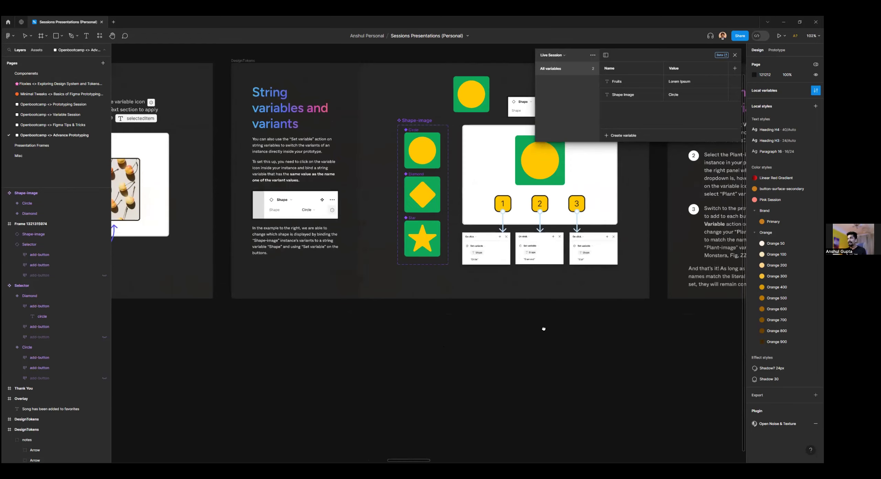
{"action": "scroll", "coordinate": [437, 369], "scroll_direction": "up", "scroll_amount": 3}
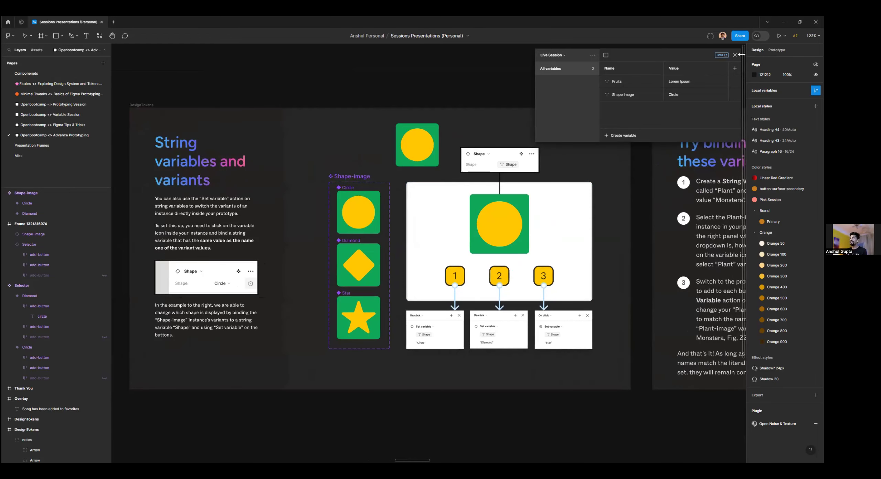
Step: Close the variables table, inspect the Circle and Star variants, and drag a Circle copy into the prototype frame
{"action": "key", "text": "Escape"}
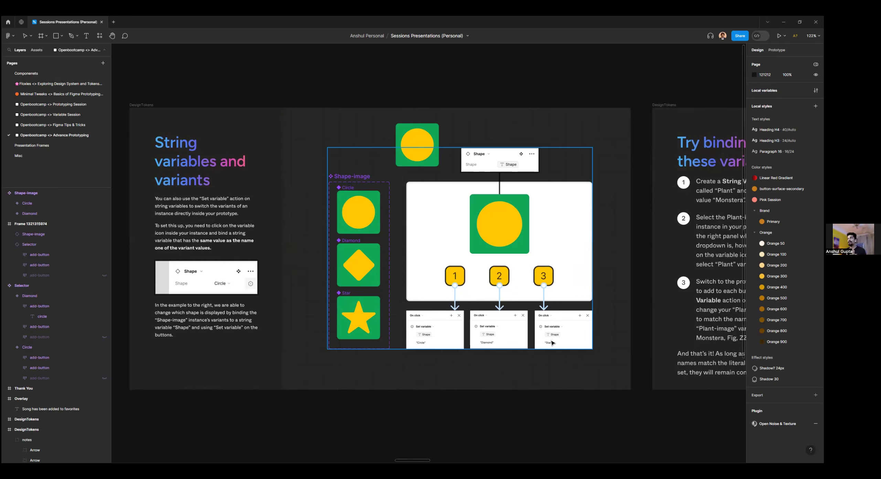
{"action": "left_click", "coordinate": [368, 215]}
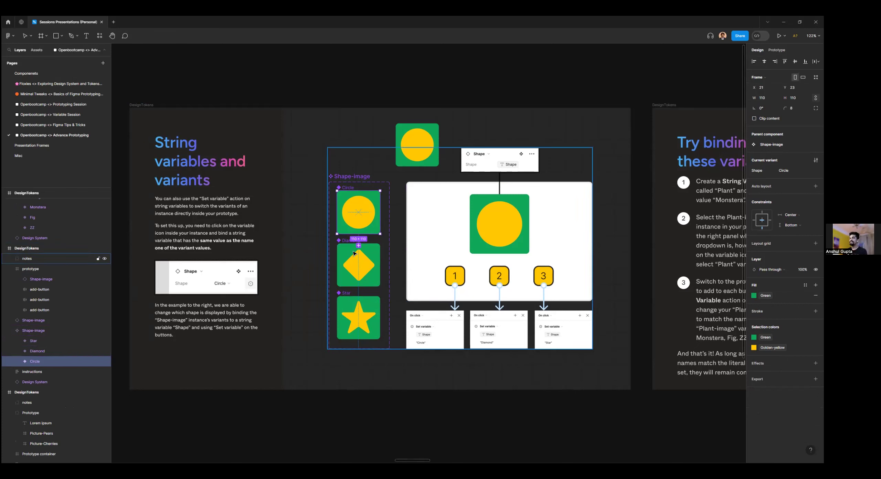
{"action": "left_click", "coordinate": [360, 315]}
{"action": "left_click", "coordinate": [350, 192]}
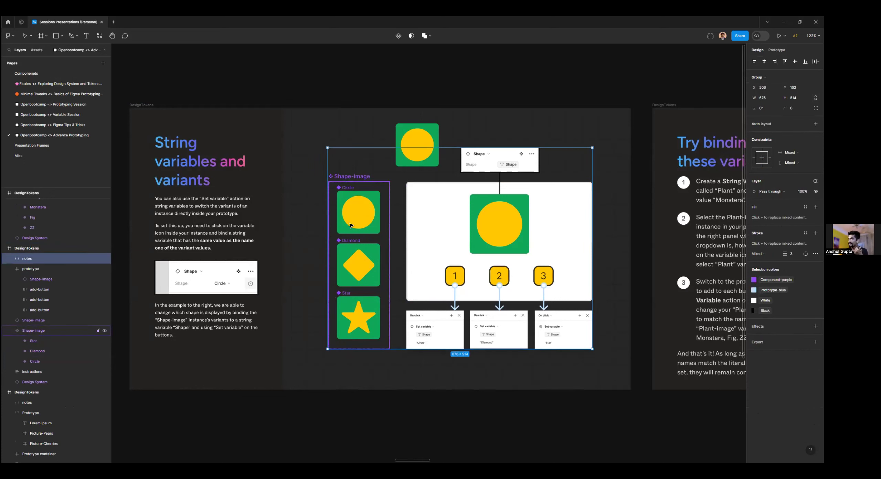
{"action": "left_click", "coordinate": [346, 293]}
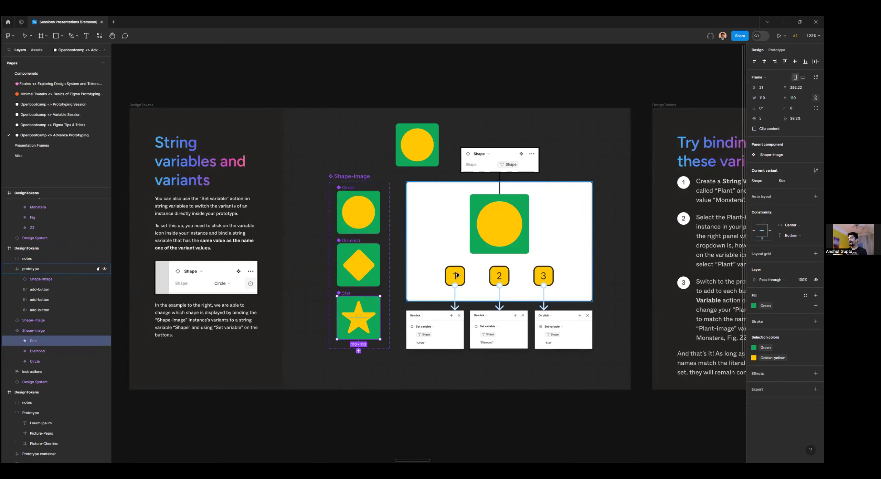
{"action": "left_click", "coordinate": [368, 214]}
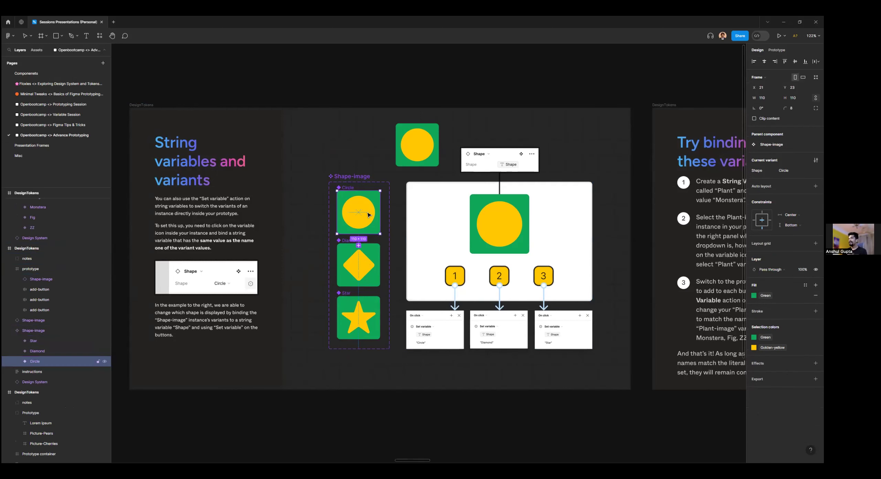
{"action": "left_click_drag", "start_coordinate": [367, 214], "coordinate": [446, 235]}
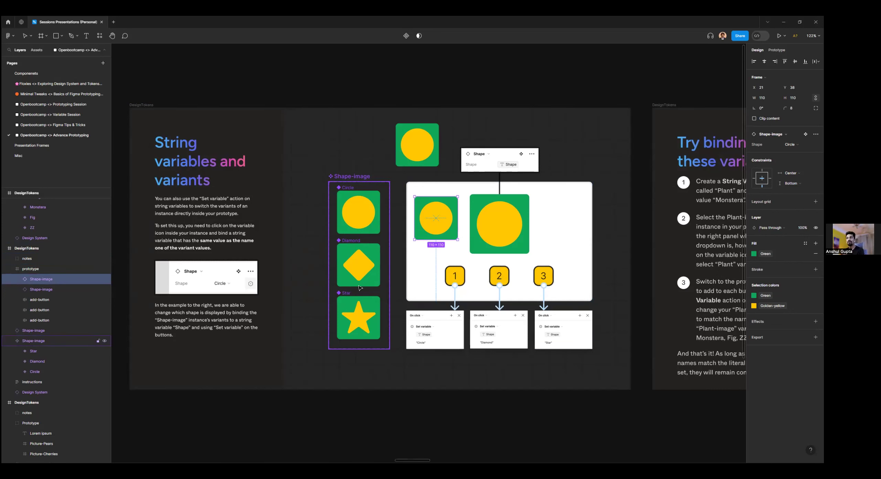
Step: Zoom to the Work it together slide and open the Selector's nested diamond button click interaction
{"action": "scroll", "coordinate": [372, 265], "scroll_direction": "down", "scroll_amount": 5}
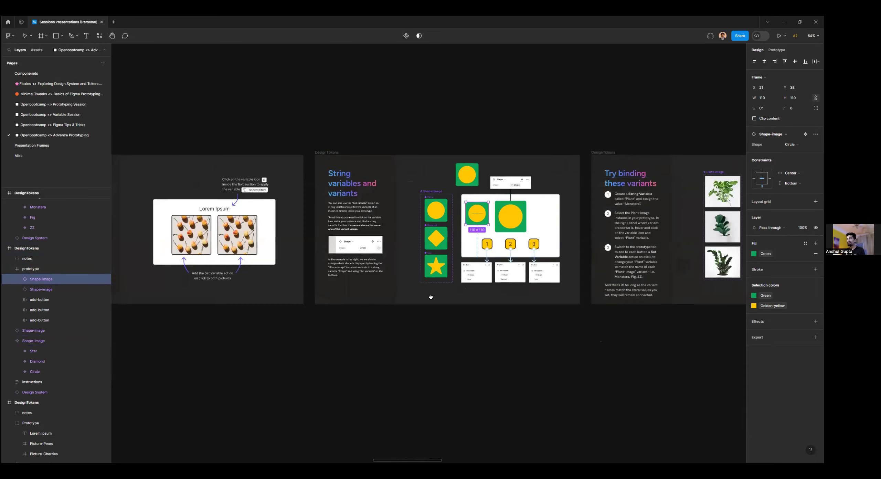
{"action": "scroll", "coordinate": [359, 279], "scroll_direction": "right", "scroll_amount": 5}
{"action": "scroll", "coordinate": [359, 279], "scroll_direction": "right", "scroll_amount": 10}
{"action": "scroll", "coordinate": [487, 293], "scroll_direction": "up", "scroll_amount": 4}
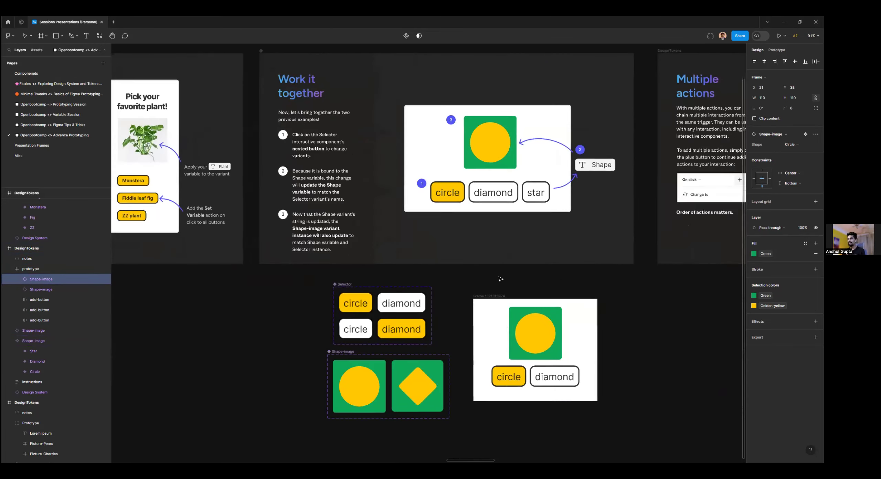
{"action": "scroll", "coordinate": [487, 293], "scroll_direction": "up", "scroll_amount": 2}
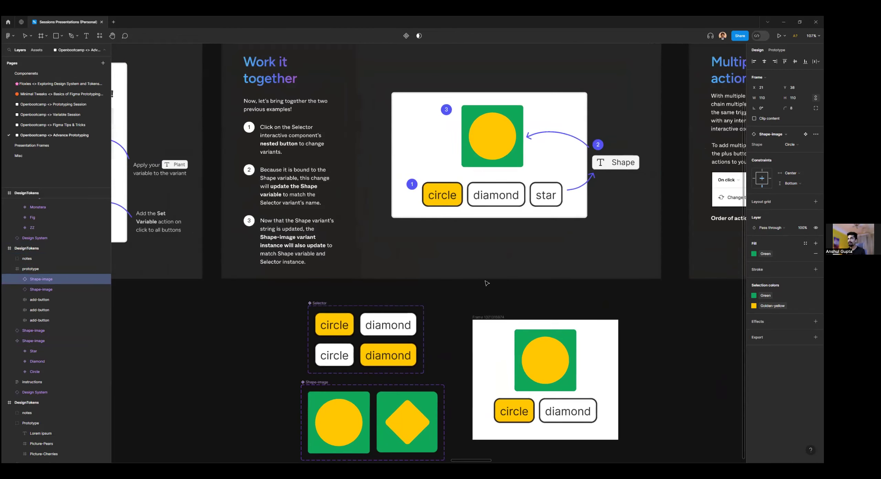
{"action": "scroll", "coordinate": [477, 284], "scroll_direction": "up", "scroll_amount": 1}
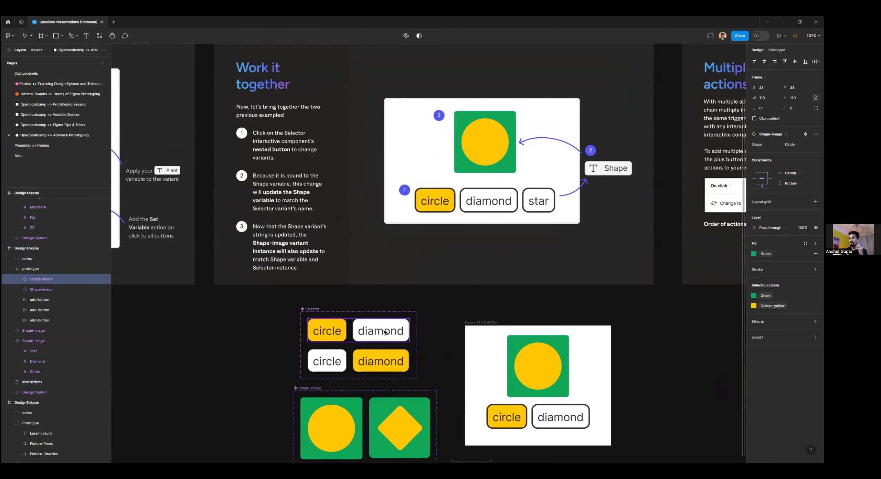
{"action": "left_click", "coordinate": [371, 333]}
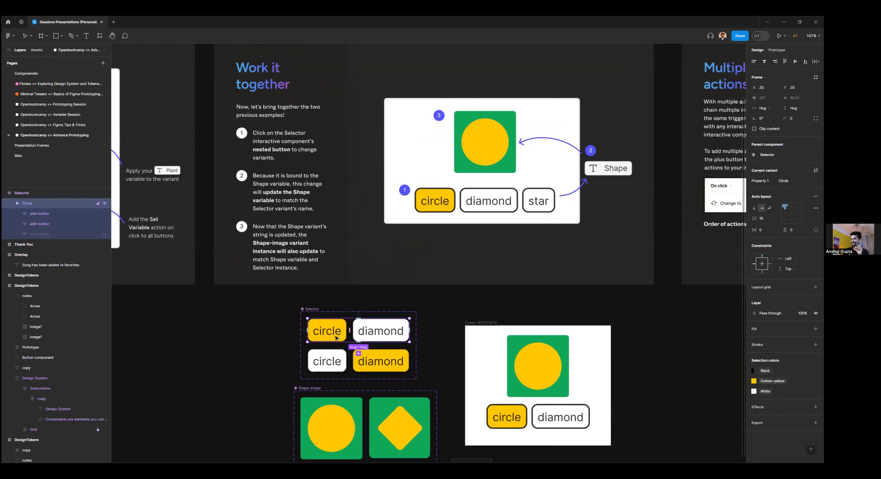
{"action": "left_click", "coordinate": [370, 333]}
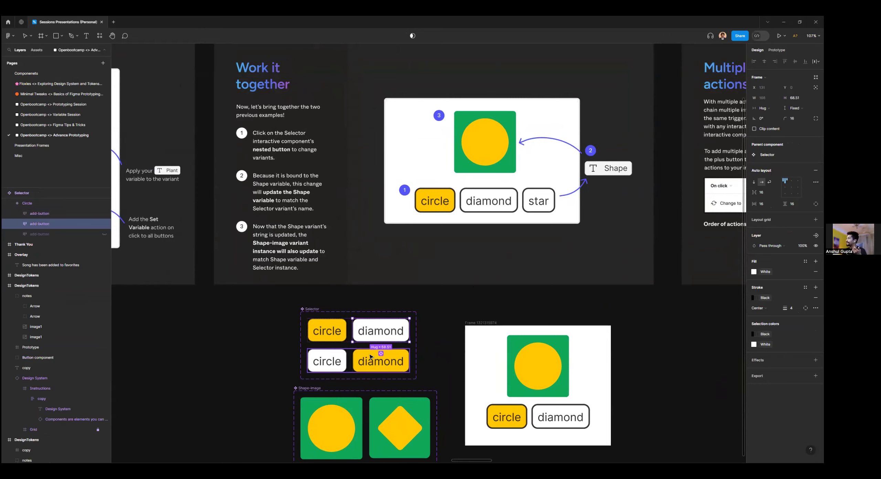
{"action": "key", "text": "shift+e"}
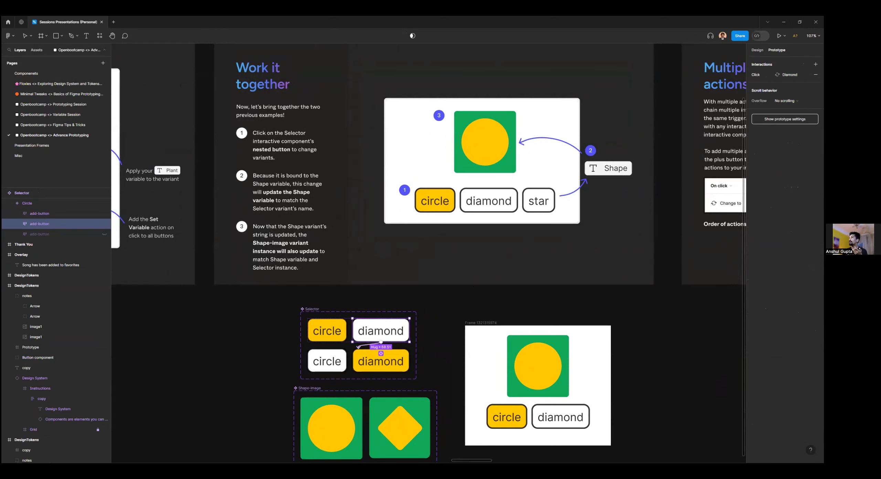
{"action": "left_click", "coordinate": [370, 342]}
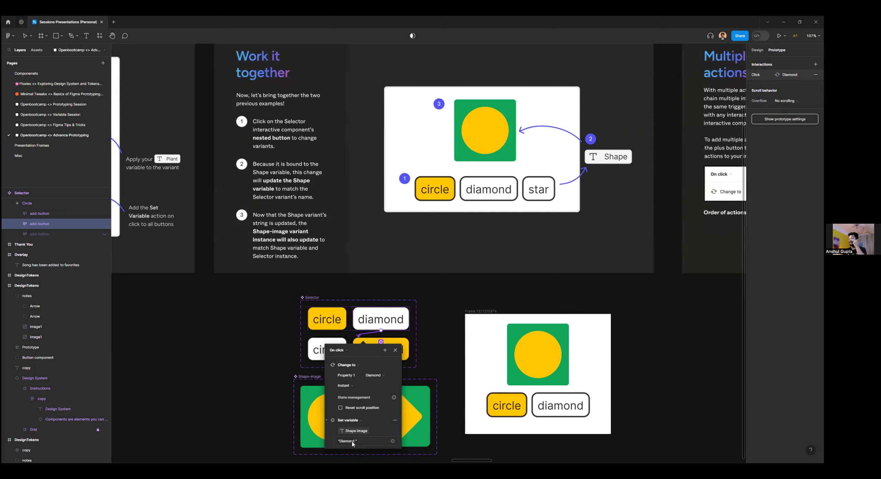
Step: Inspect the Shape-image Circle and Diamond variants and the Selector diamond button's interaction
{"action": "left_click", "coordinate": [395, 350]}
{"action": "scroll", "coordinate": [339, 385], "scroll_direction": "down", "scroll_amount": 1}
{"action": "left_click", "coordinate": [339, 385]}
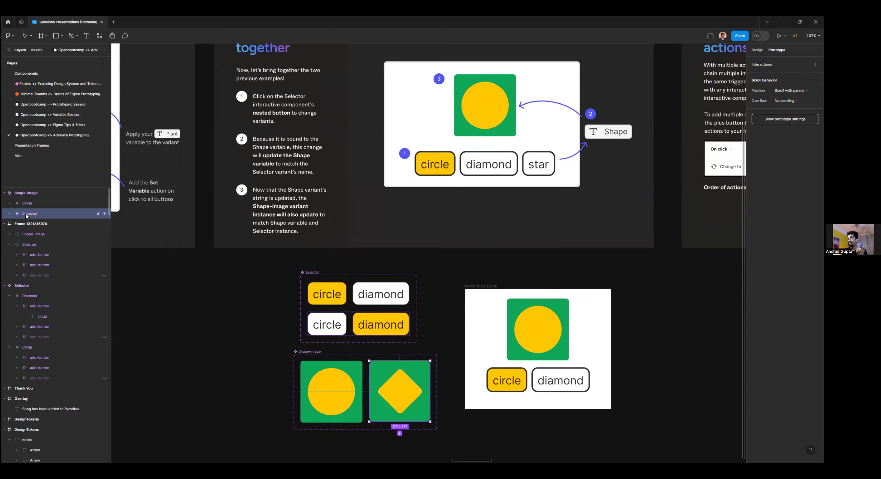
{"action": "left_click", "coordinate": [378, 315]}
{"action": "left_click", "coordinate": [377, 307]}
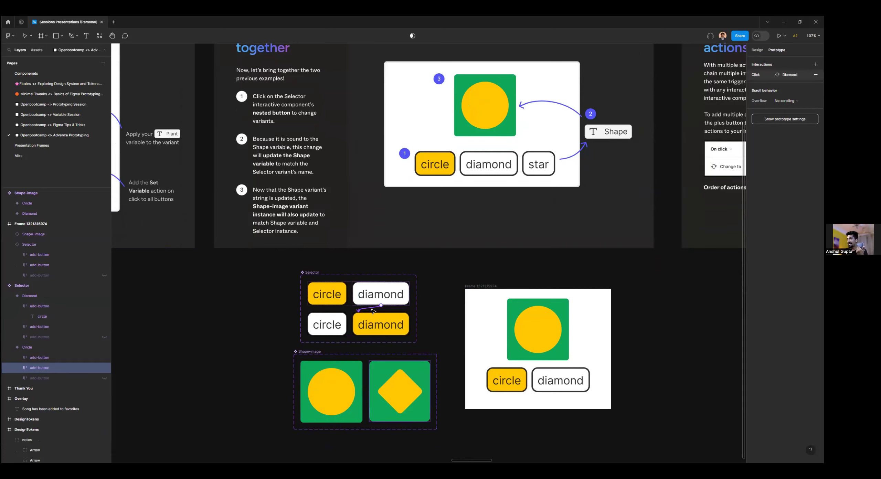
{"action": "left_click", "coordinate": [420, 389]}
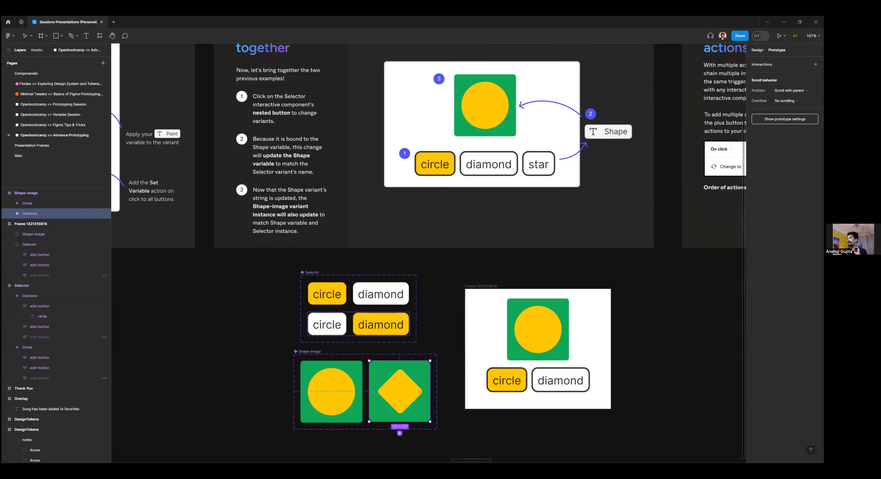
Step: Check the frame's Shape-image instance and the nested diamond button's click interaction
{"action": "left_click", "coordinate": [539, 316]}
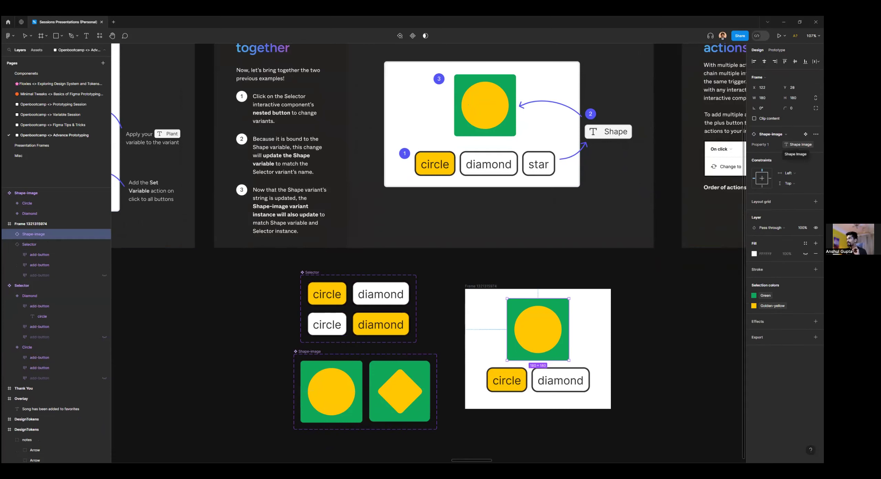
{"action": "left_click", "coordinate": [381, 295]}
{"action": "double_click", "coordinate": [381, 296]}
{"action": "left_click", "coordinate": [776, 50]}
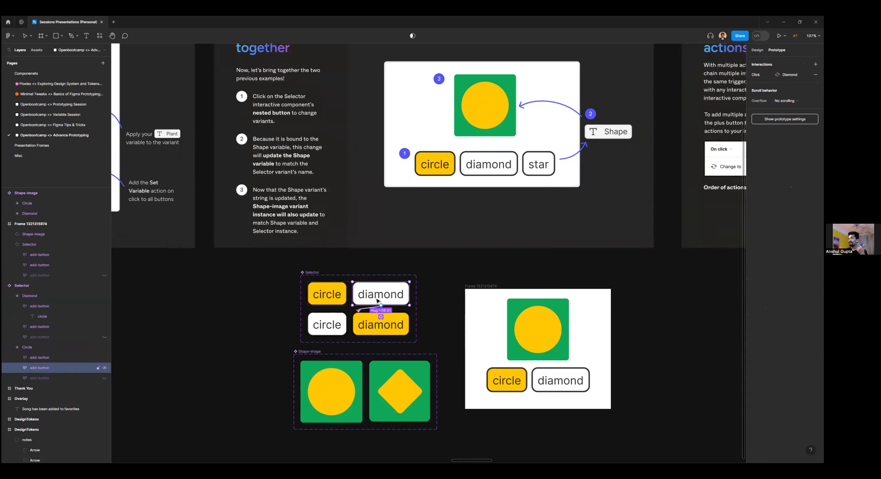
{"action": "left_click", "coordinate": [368, 309]}
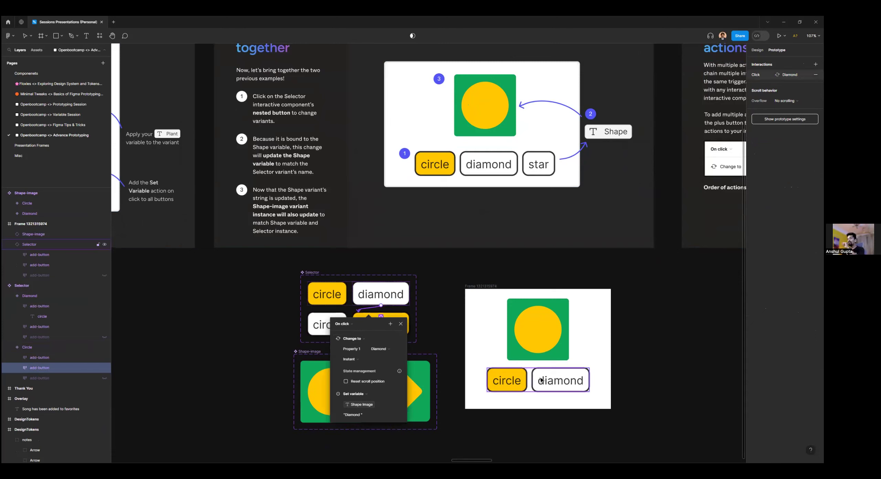
{"action": "left_click", "coordinate": [506, 314]}
{"action": "key", "text": "shift+space"}
{"action": "left_click", "coordinate": [160, 145]}
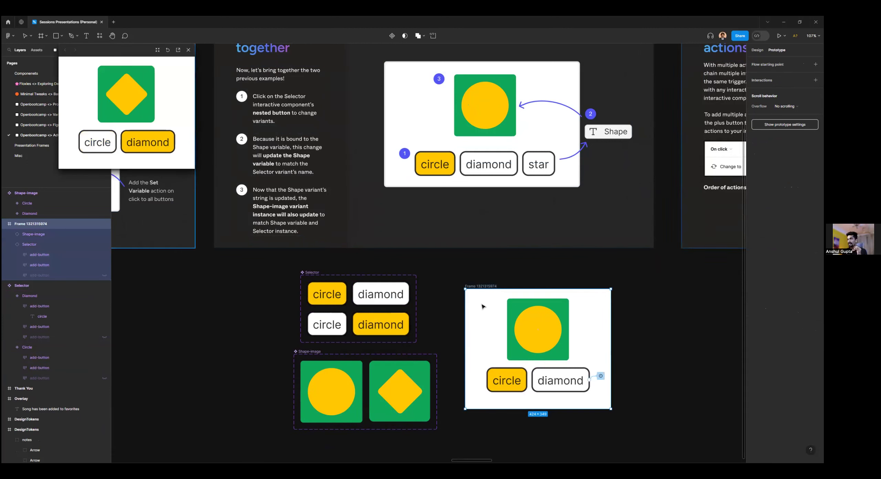
Step: Detach Property 1 on the frame's Shape-image instance, set it to Diamond, then start binding a variable
{"action": "left_click", "coordinate": [540, 328]}
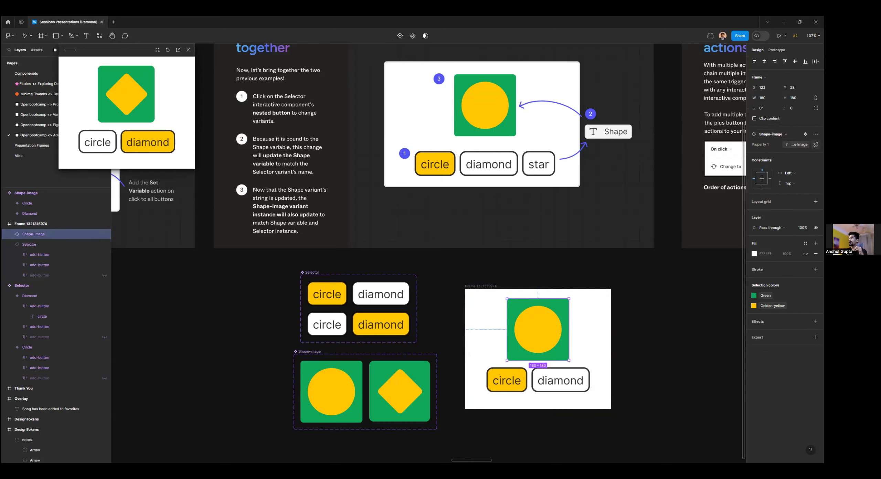
{"action": "left_click", "coordinate": [816, 144]}
{"action": "left_click", "coordinate": [791, 145]}
{"action": "left_click", "coordinate": [792, 154]}
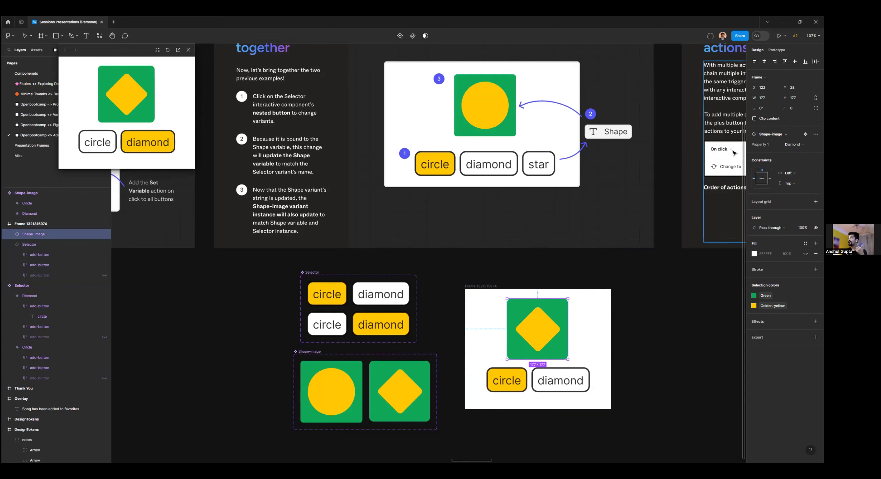
{"action": "left_click", "coordinate": [792, 145]}
{"action": "left_click", "coordinate": [768, 137]}
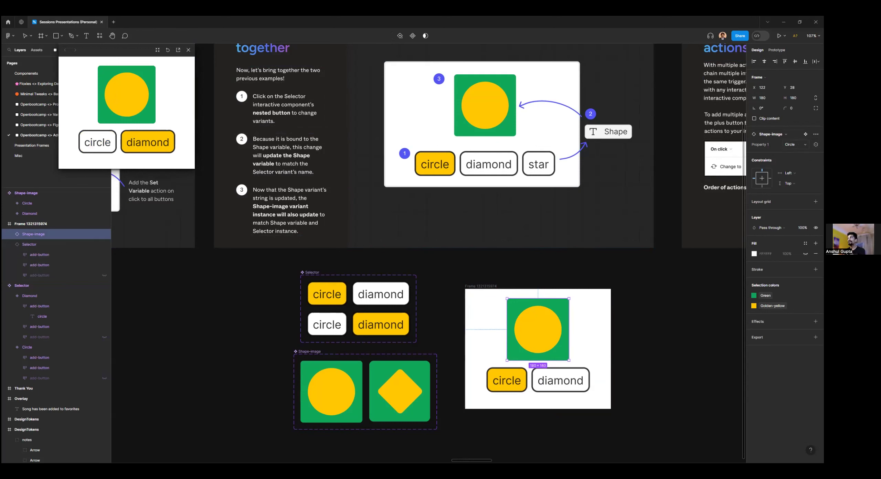
{"action": "left_click", "coordinate": [793, 144]}
{"action": "left_click", "coordinate": [764, 152]}
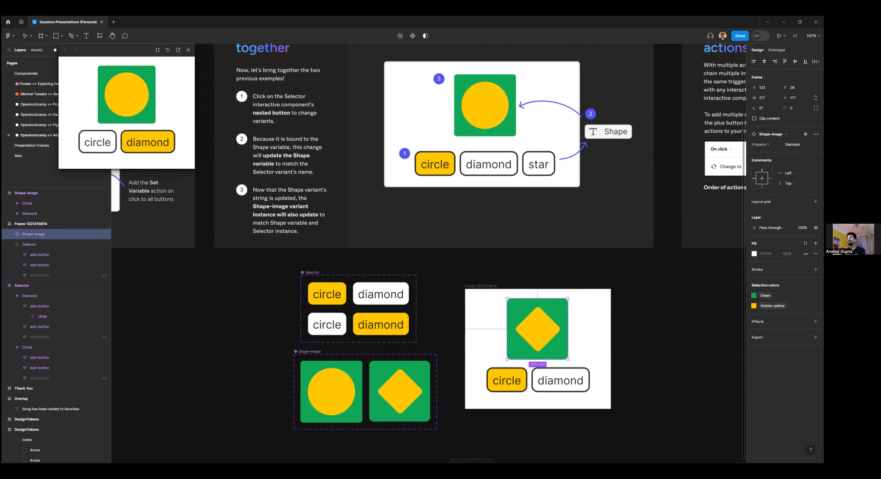
{"action": "left_click", "coordinate": [816, 144]}
Step: Bind Property 1 back to the Shape image variable and close the current prototype preview
{"action": "type", "text": "s"}
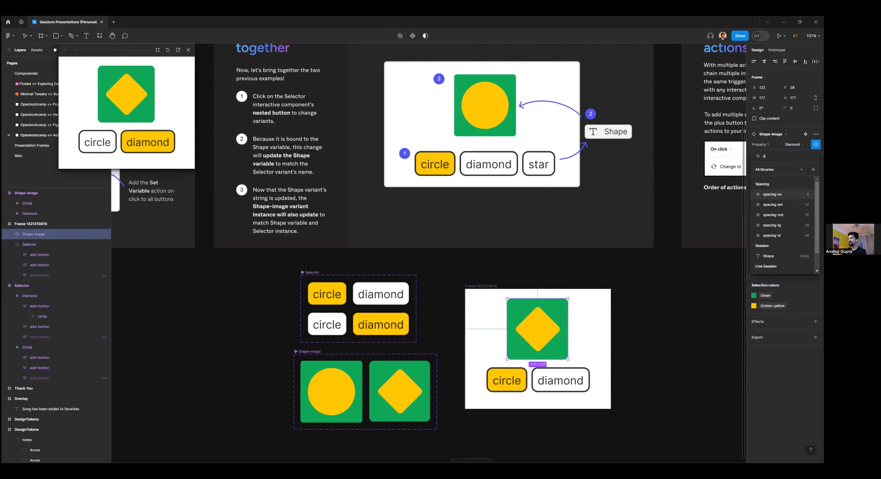
{"action": "left_click", "coordinate": [769, 256]}
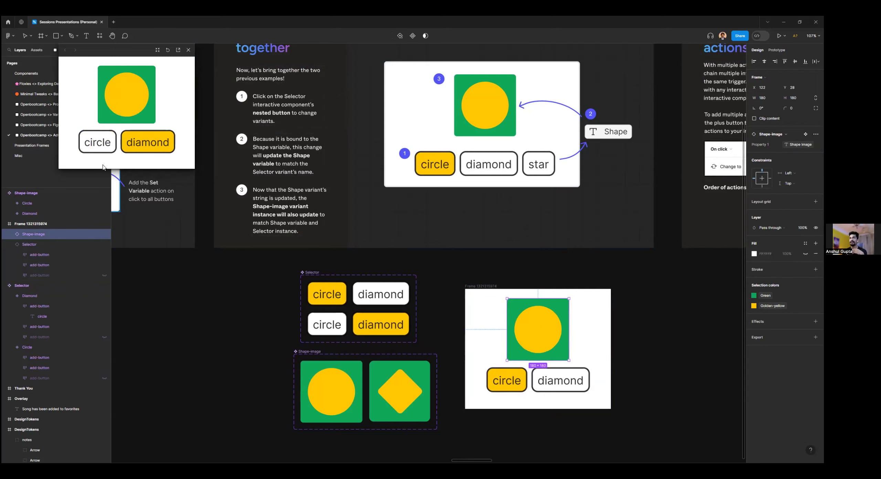
{"action": "left_click", "coordinate": [167, 50]}
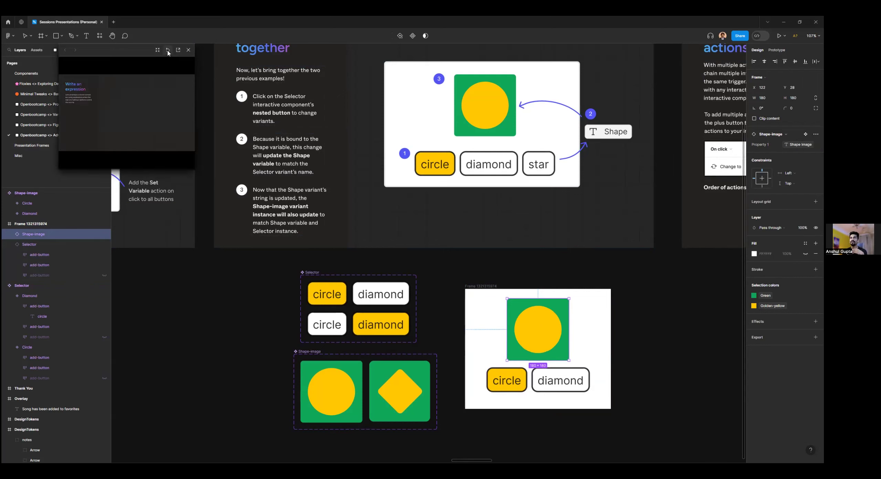
{"action": "left_click", "coordinate": [188, 50]}
Step: Preview the circle/diamond frame again, test diamond, then select its Shape-image instance
{"action": "left_click", "coordinate": [481, 286]}
{"action": "key", "text": "shift+space"}
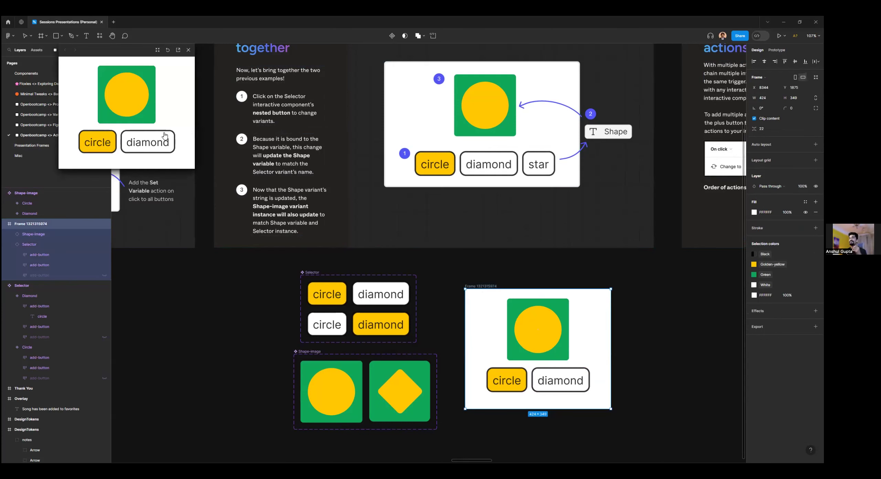
{"action": "left_click", "coordinate": [128, 146]}
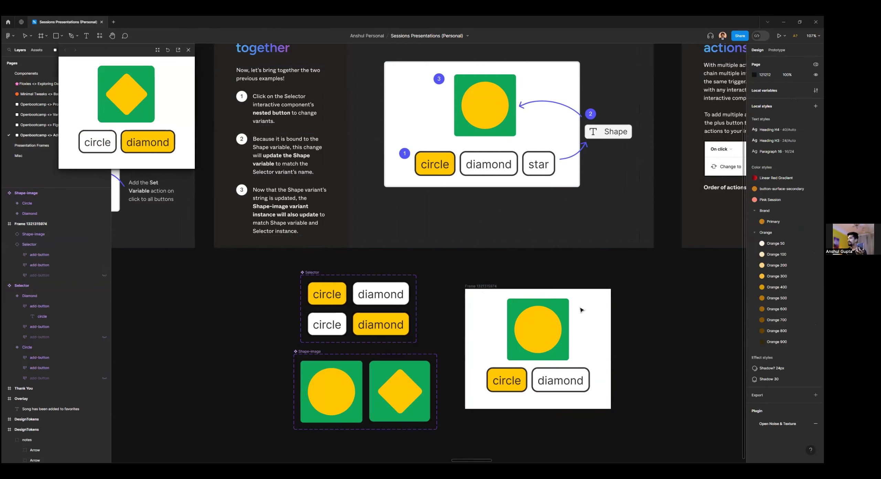
{"action": "left_click", "coordinate": [551, 328]}
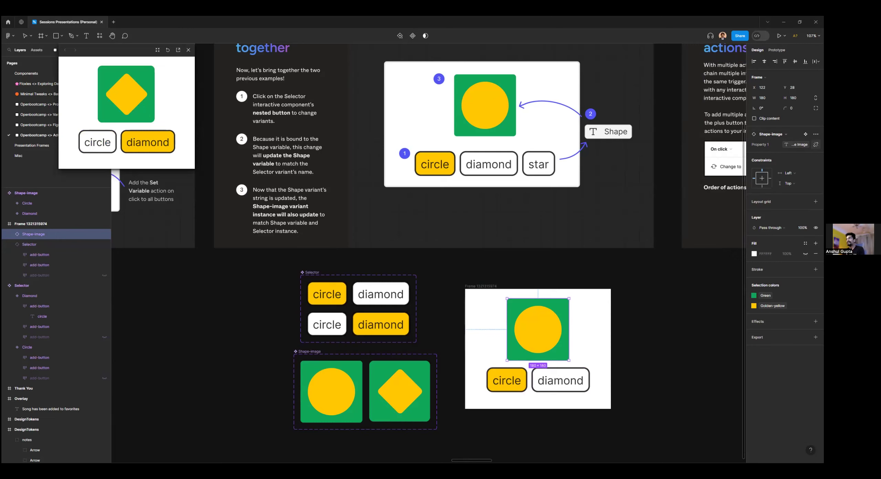
Step: Choose Diamond for the Shape-image instance's Property 1, then close the floating preview window
{"action": "left_click", "coordinate": [799, 144]}
{"action": "left_click", "coordinate": [778, 152]}
{"action": "left_click", "coordinate": [792, 144]}
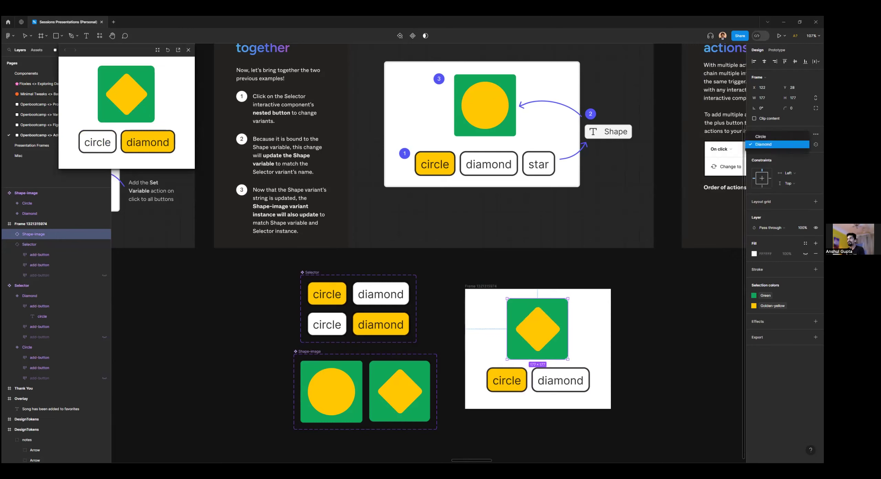
{"action": "key", "text": "Escape"}
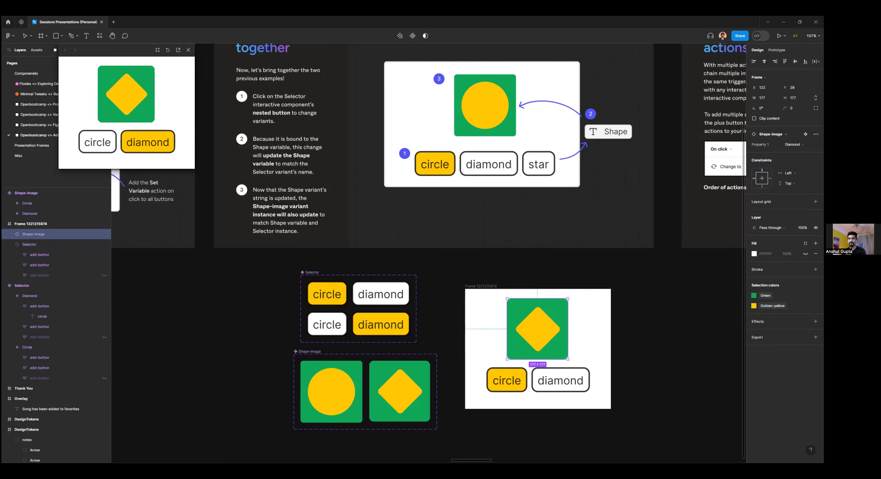
{"action": "left_click", "coordinate": [188, 50]}
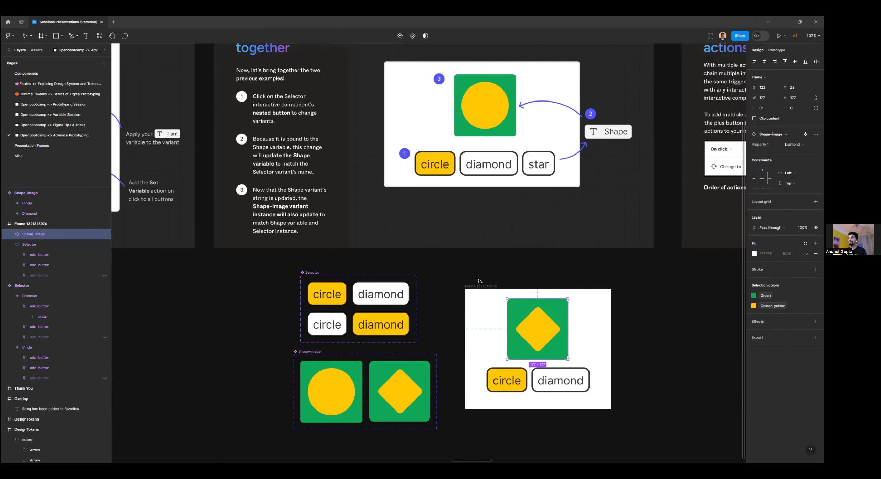
Step: Deselect the Shape-image instance and scroll the canvas toward the Multiple actions slide
{"action": "scroll", "coordinate": [480, 282], "scroll_direction": "up", "scroll_amount": 3}
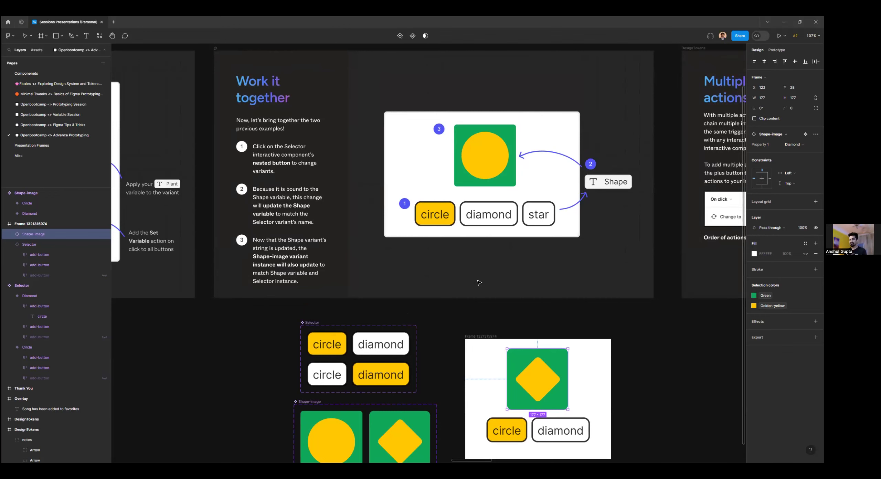
{"action": "scroll", "coordinate": [479, 283], "scroll_direction": "down", "scroll_amount": 5}
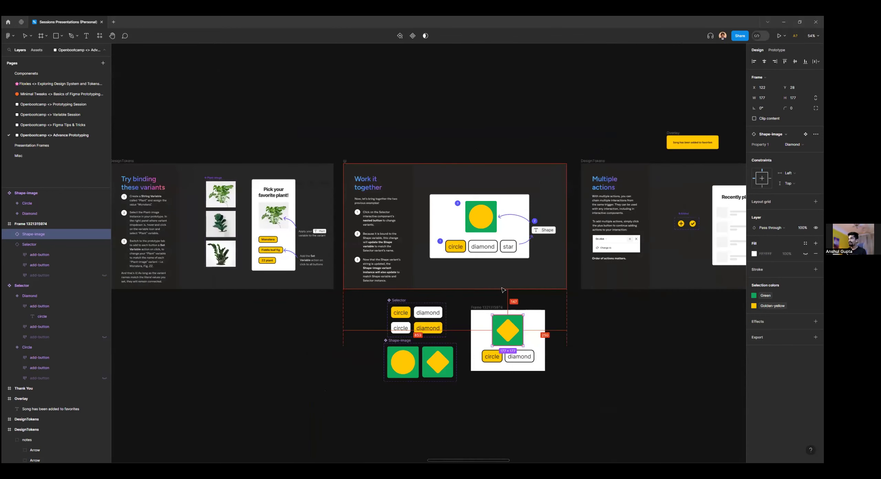
{"action": "left_click", "coordinate": [475, 293]}
{"action": "scroll", "coordinate": [476, 293], "scroll_direction": "right", "scroll_amount": 3}
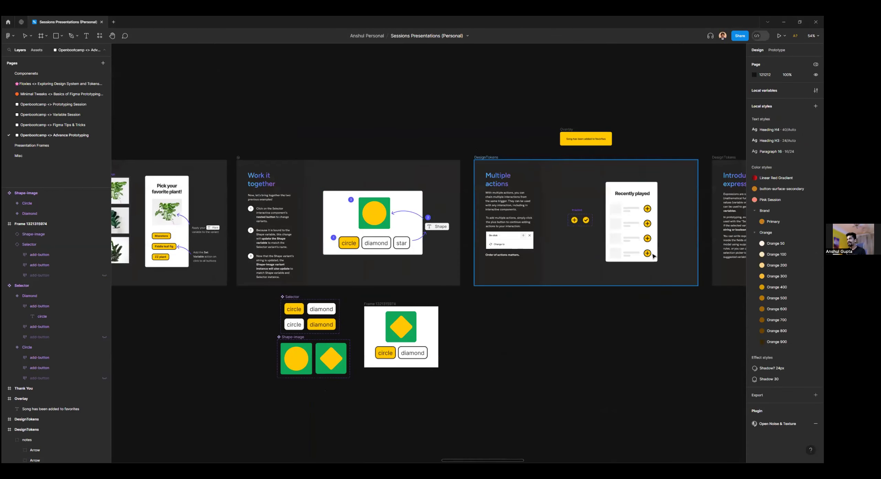
Step: Zoom to the Multiple actions slide and test two plus buttons in a live preview
{"action": "left_click", "coordinate": [489, 158]}
{"action": "key", "text": "shift+2"}
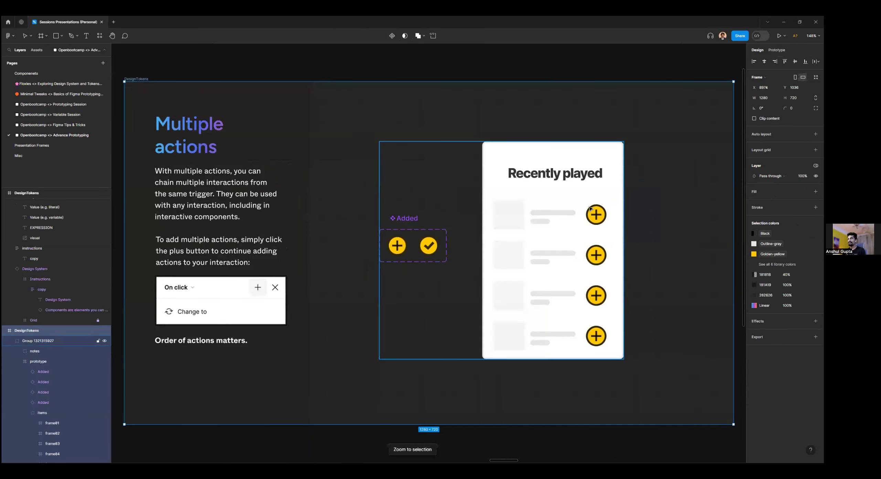
{"action": "key", "text": "shift+space"}
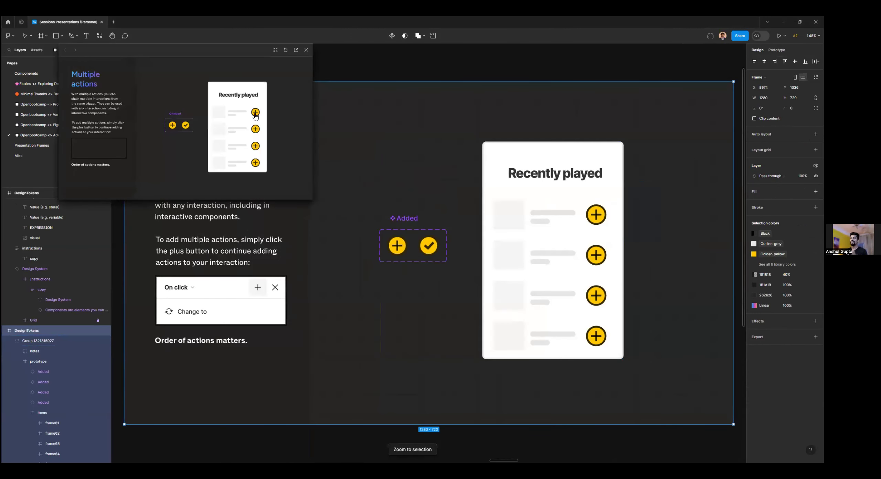
{"action": "left_click", "coordinate": [255, 114]}
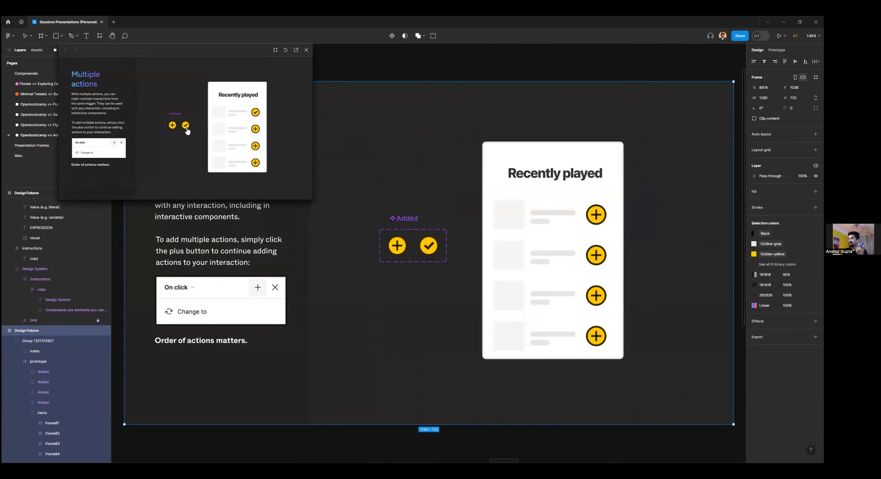
{"action": "left_click", "coordinate": [256, 129]}
{"action": "left_click", "coordinate": [306, 50]}
Step: Select the Selector's diamond button and show its On click interaction
{"action": "scroll", "coordinate": [541, 176], "scroll_direction": "down", "scroll_amount": 5}
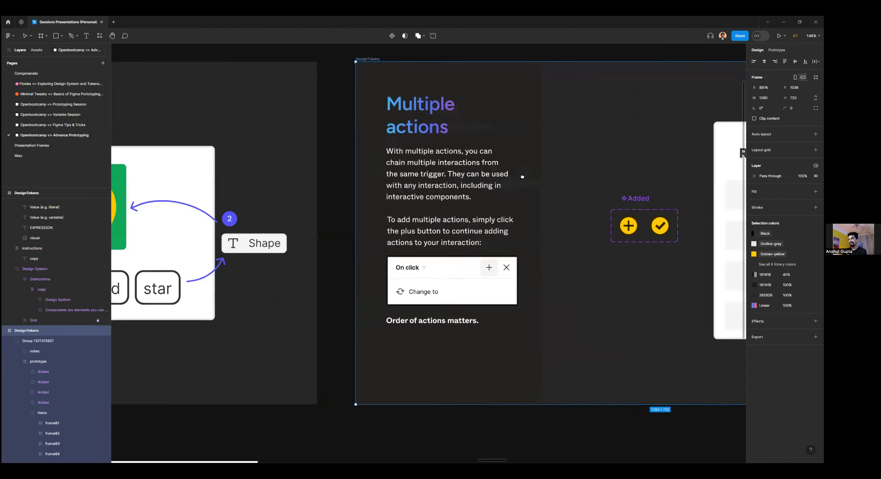
{"action": "scroll", "coordinate": [540, 175], "scroll_direction": "left", "scroll_amount": 3}
{"action": "scroll", "coordinate": [541, 176], "scroll_direction": "down", "scroll_amount": 2}
{"action": "left_click", "coordinate": [220, 333]}
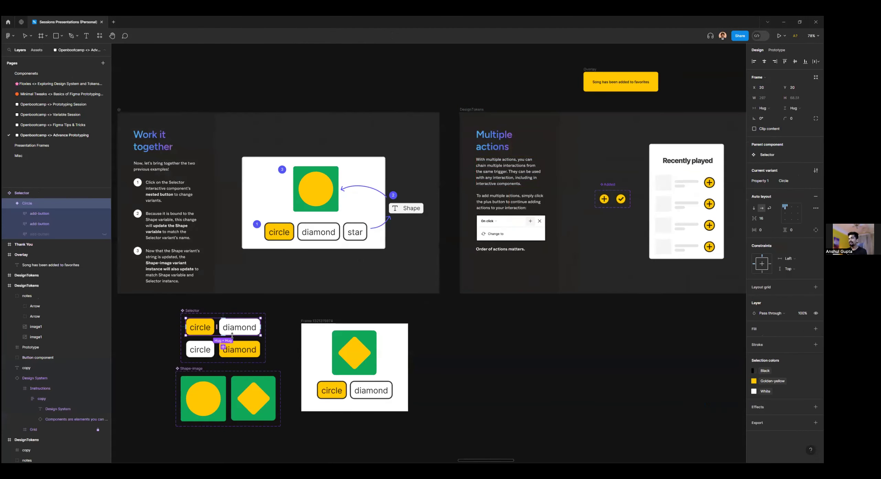
{"action": "scroll", "coordinate": [222, 335], "scroll_direction": "up", "scroll_amount": 5}
{"action": "left_click", "coordinate": [234, 333]}
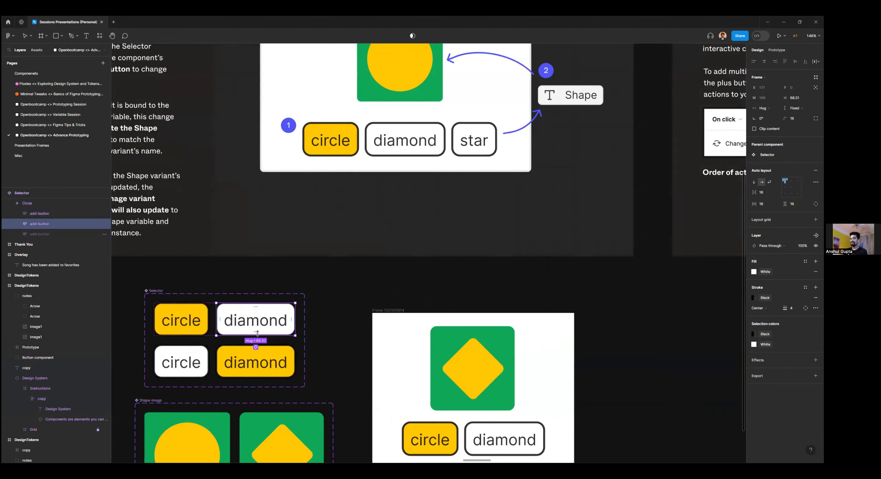
{"action": "key", "text": "shift+e"}
{"action": "left_click", "coordinate": [249, 342]}
Step: Add Conditional and Set variable actions to On click, then delete them
{"action": "scroll", "coordinate": [256, 333], "scroll_direction": "down", "scroll_amount": 2}
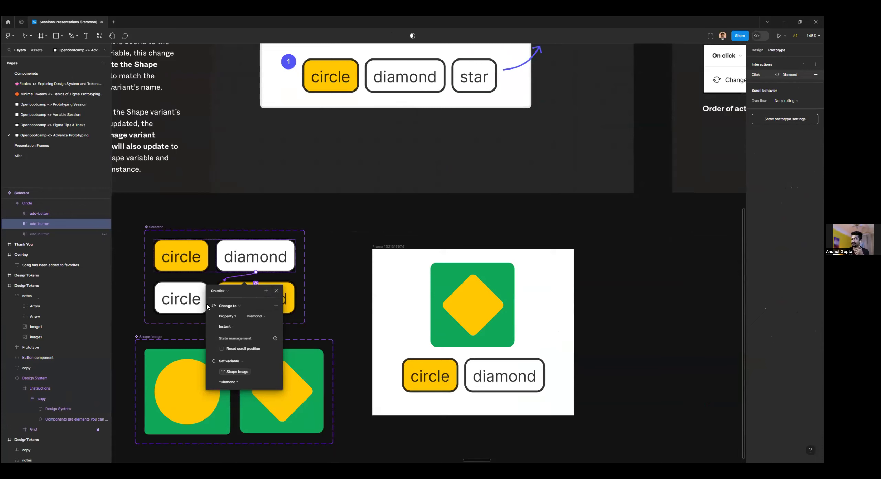
{"action": "left_click", "coordinate": [220, 306]}
{"action": "left_click", "coordinate": [259, 312]}
{"action": "left_click", "coordinate": [266, 291]}
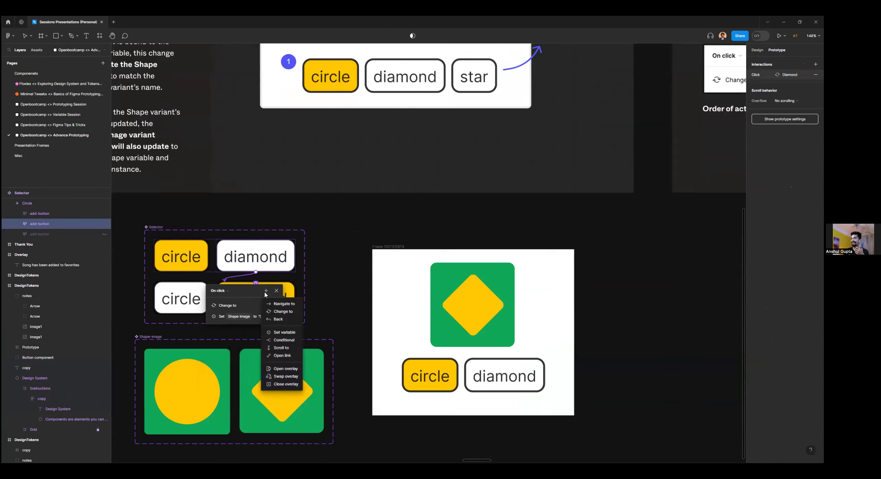
{"action": "left_click", "coordinate": [280, 340]}
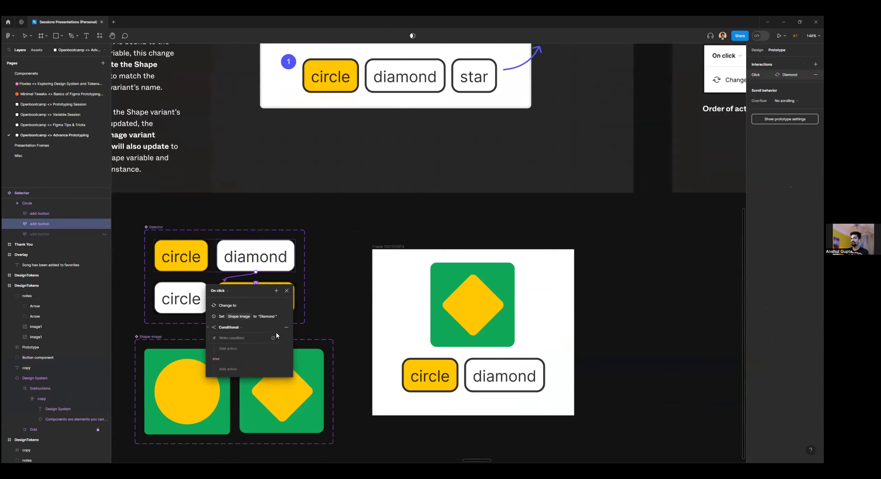
{"action": "left_click", "coordinate": [207, 328]}
{"action": "left_click", "coordinate": [276, 291]}
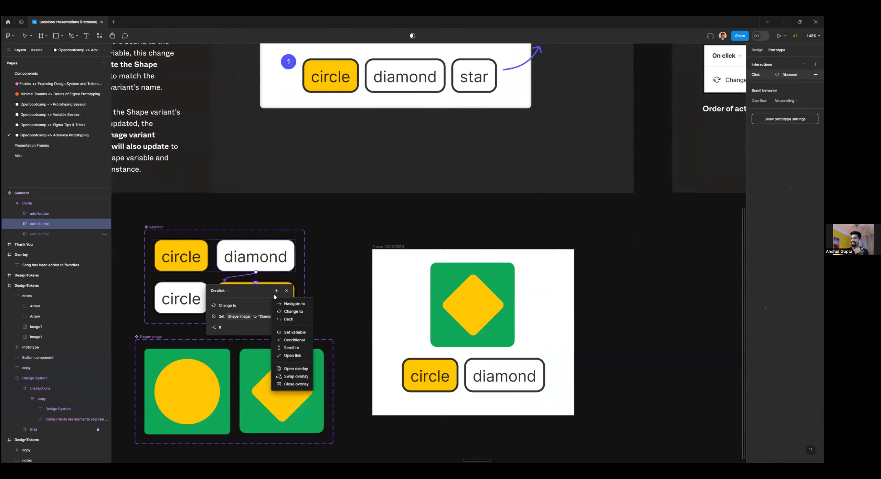
{"action": "left_click", "coordinate": [288, 333]}
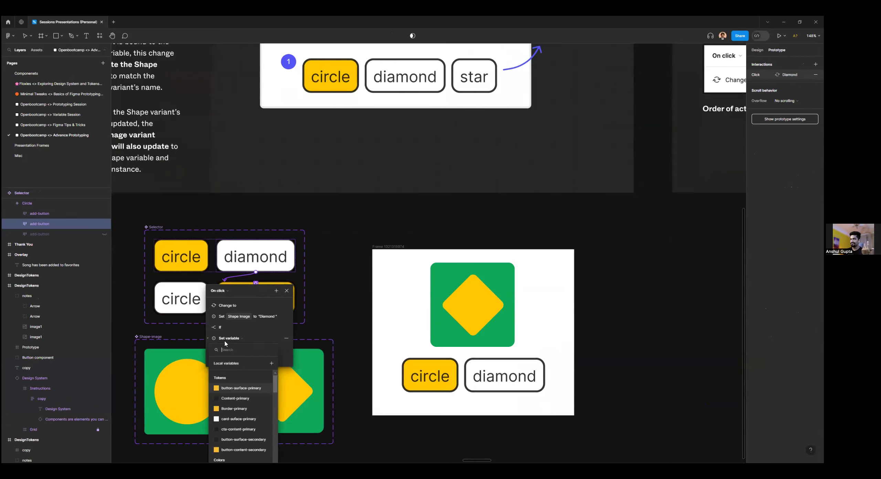
{"action": "left_click", "coordinate": [208, 340]}
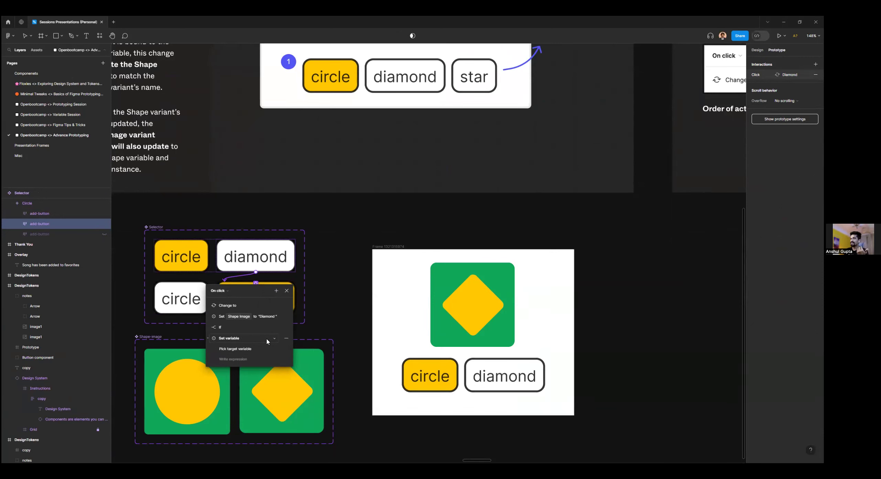
{"action": "left_click", "coordinate": [287, 339]}
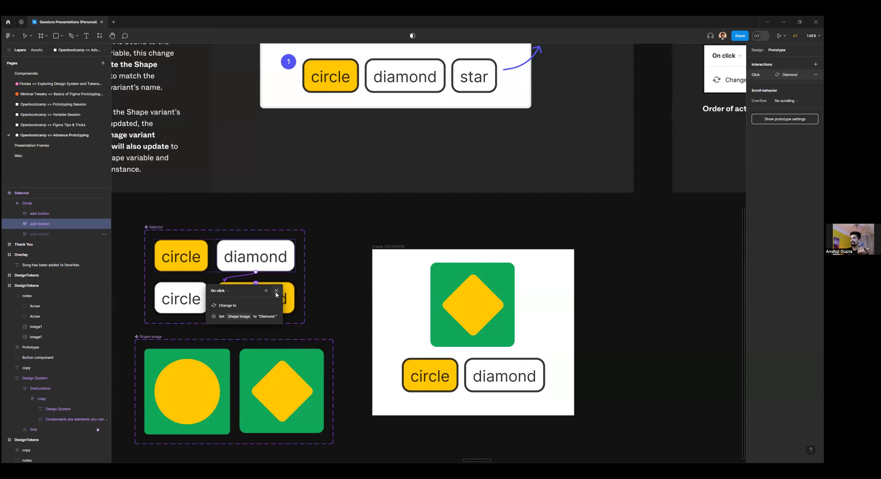
{"action": "left_click", "coordinate": [277, 291]}
{"action": "scroll", "coordinate": [550, 276], "scroll_direction": "down", "scroll_amount": 5}
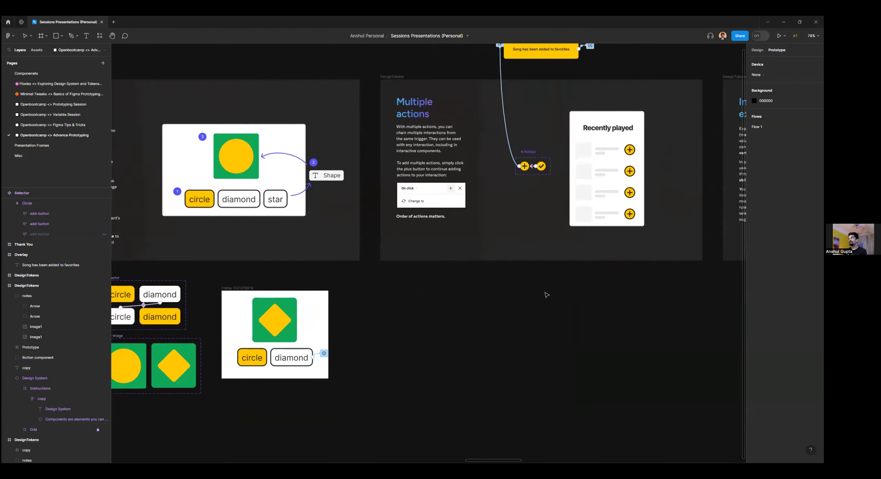
Step: Zoom to the Multiple actions slide and inspect the plus button's Open overlay interaction
{"action": "scroll", "coordinate": [534, 324], "scroll_direction": "up", "scroll_amount": 6}
{"action": "left_click", "coordinate": [230, 77]}
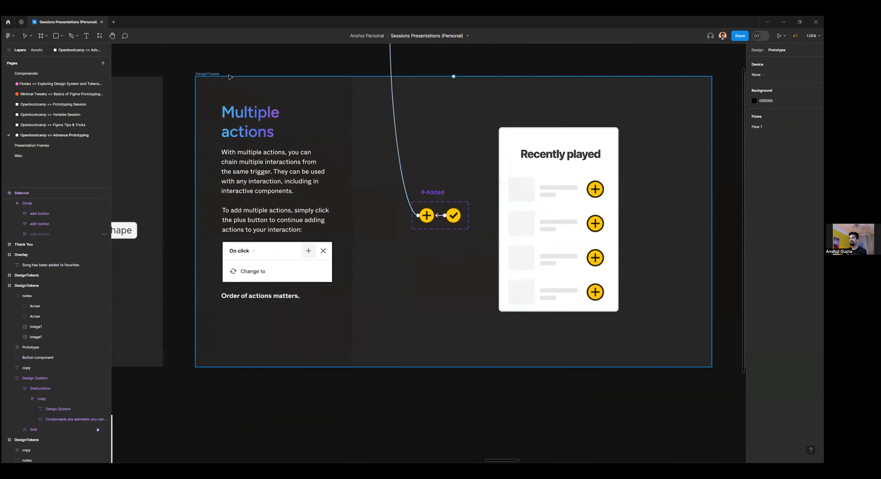
{"action": "key", "text": "shift+2"}
{"action": "left_click", "coordinate": [401, 250]}
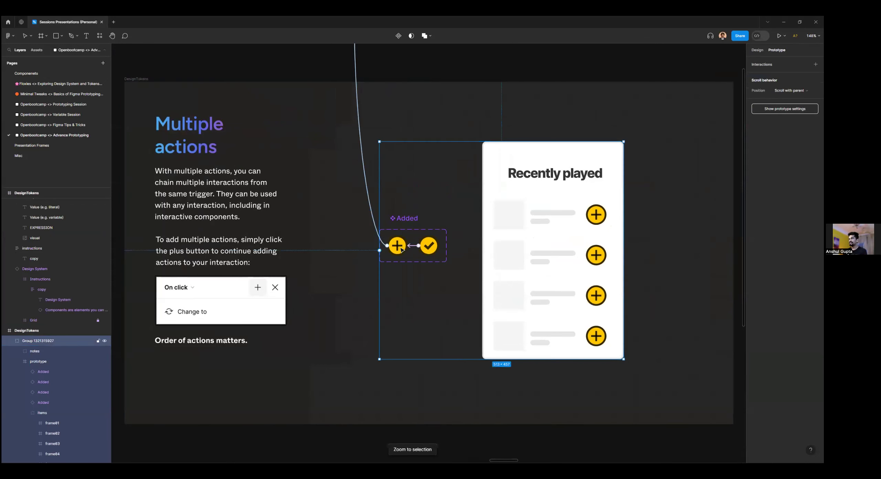
{"action": "double_click", "coordinate": [401, 250]}
{"action": "left_click", "coordinate": [756, 75]}
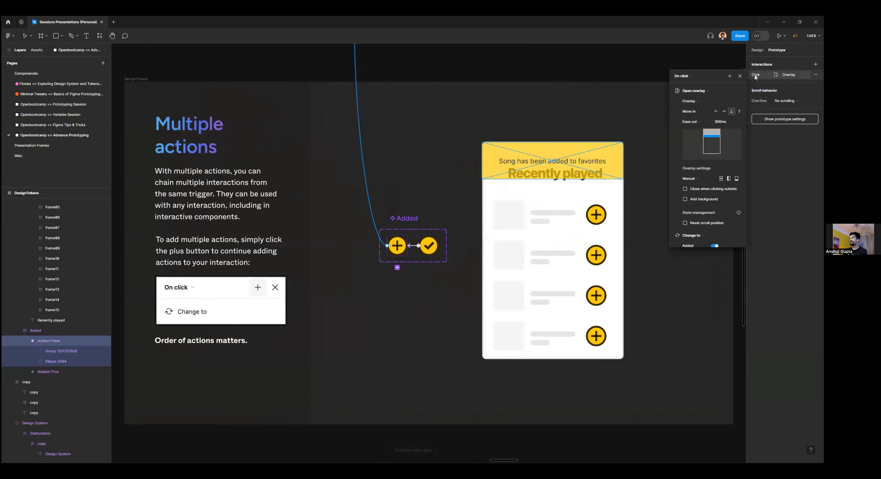
{"action": "left_click", "coordinate": [696, 91]}
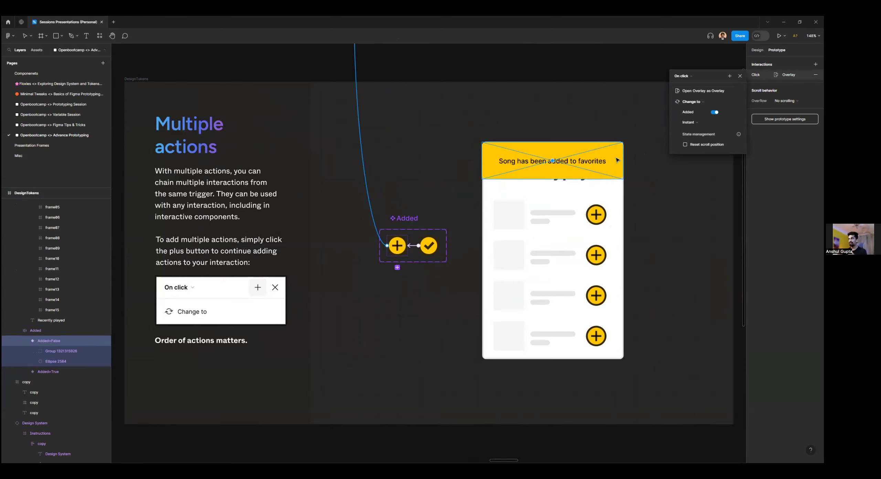
{"action": "scroll", "coordinate": [451, 241], "scroll_direction": "down", "scroll_amount": 1}
Step: Copy the plus button below the slide, make it a component, and detach its inner Added instance
{"action": "key", "text": "Escape"}
{"action": "scroll", "coordinate": [407, 300], "scroll_direction": "down", "scroll_amount": 3}
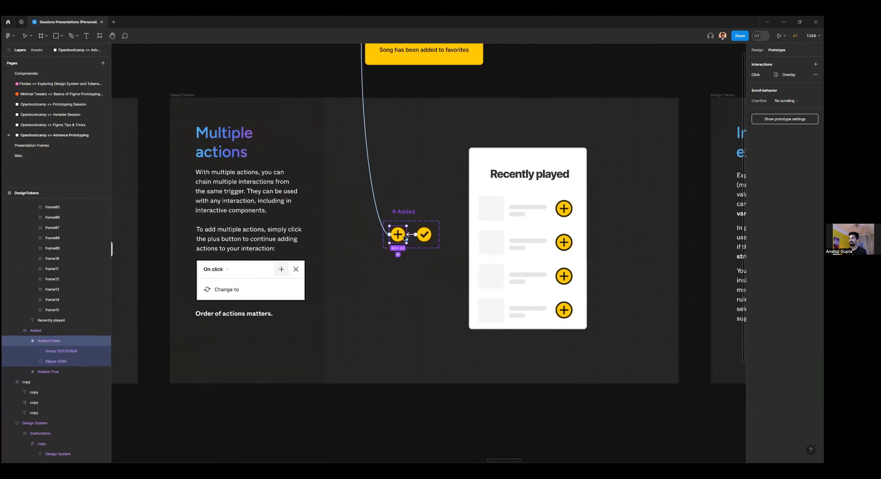
{"action": "left_click_drag", "start_coordinate": [398, 235], "coordinate": [399, 425]}
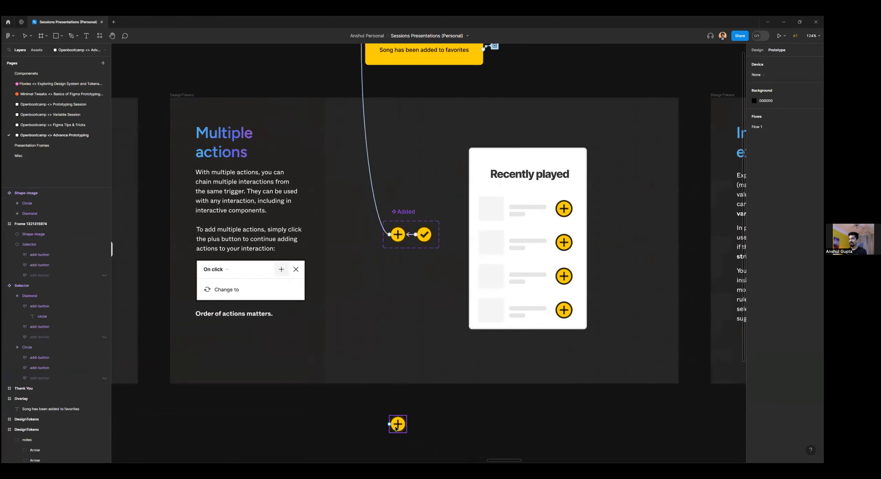
{"action": "left_click", "coordinate": [393, 36]}
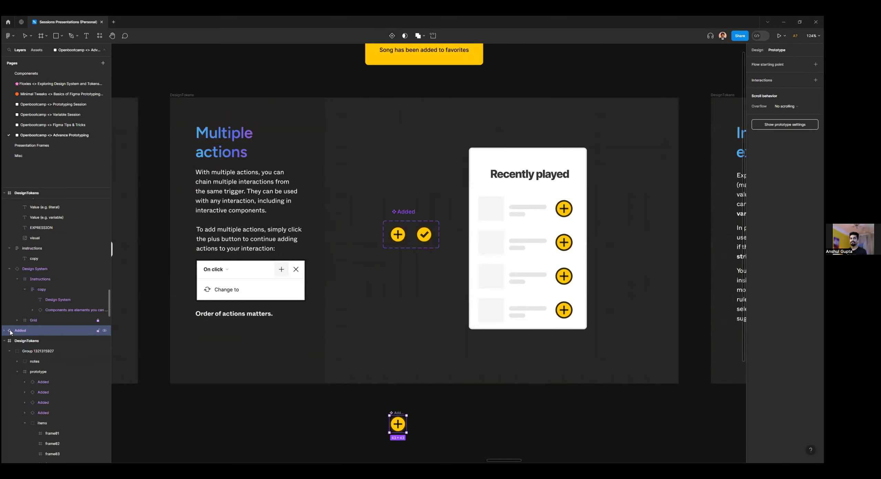
{"action": "left_click", "coordinate": [28, 341]}
{"action": "key", "text": "ctrl+alt+b"}
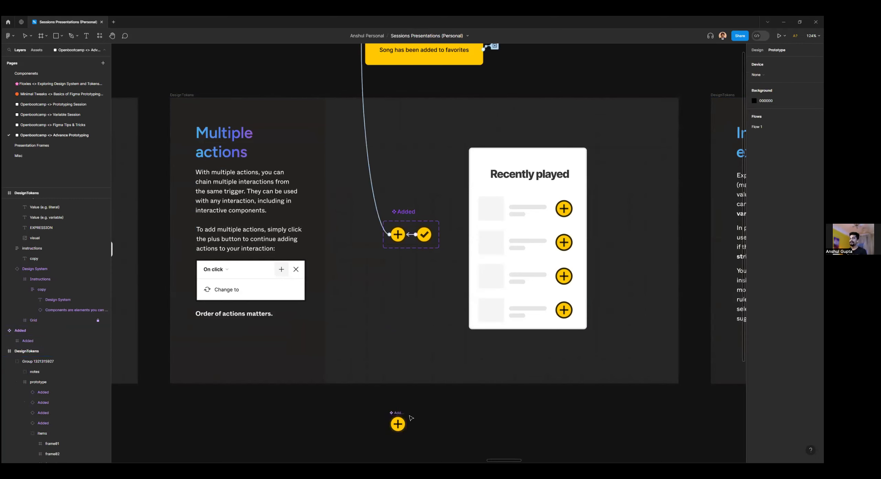
Step: Add a second variant rotated 45° into an X and name it Cross
{"action": "left_click", "coordinate": [392, 36]}
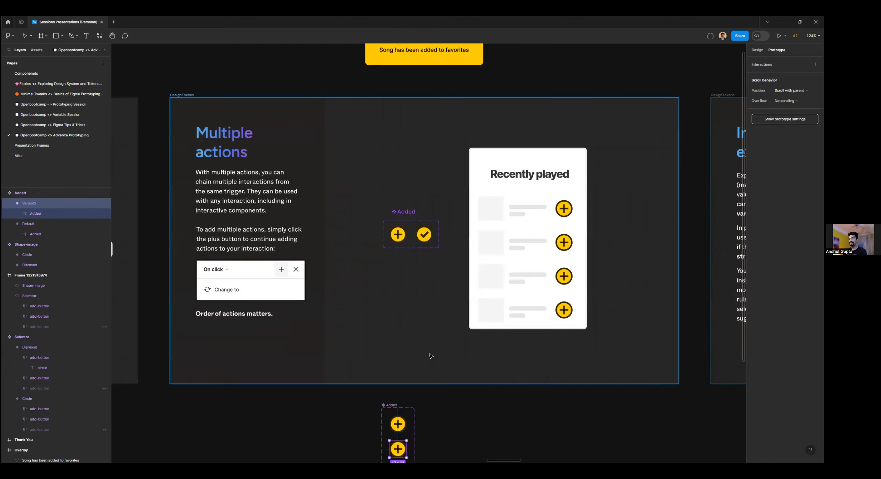
{"action": "scroll", "coordinate": [409, 376], "scroll_direction": "down", "scroll_amount": 2}
{"action": "left_click_drag", "start_coordinate": [409, 376], "coordinate": [416, 388]}
{"action": "key", "text": "Escape"}
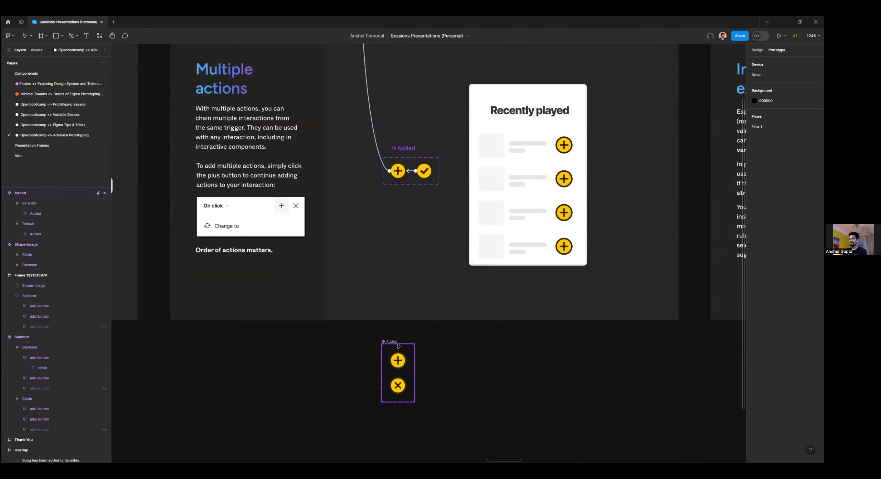
{"action": "left_click", "coordinate": [390, 391]}
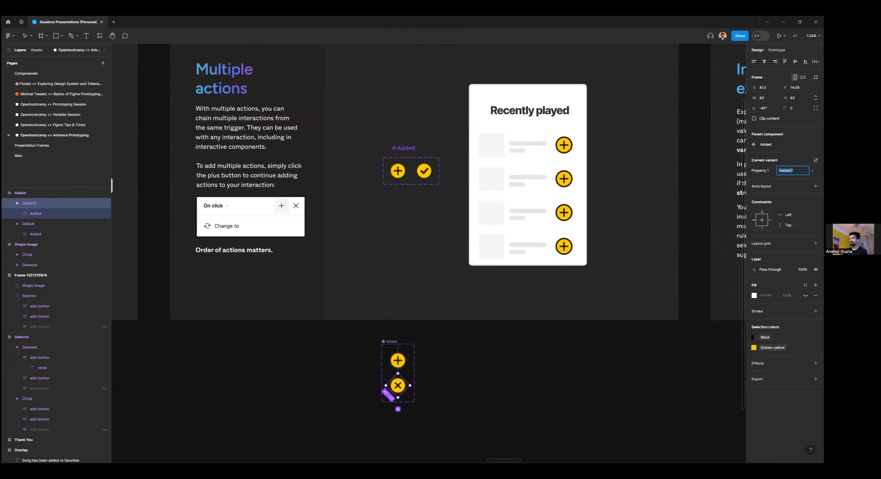
{"action": "type", "text": "Cross"}
{"action": "key", "text": "Tab"}
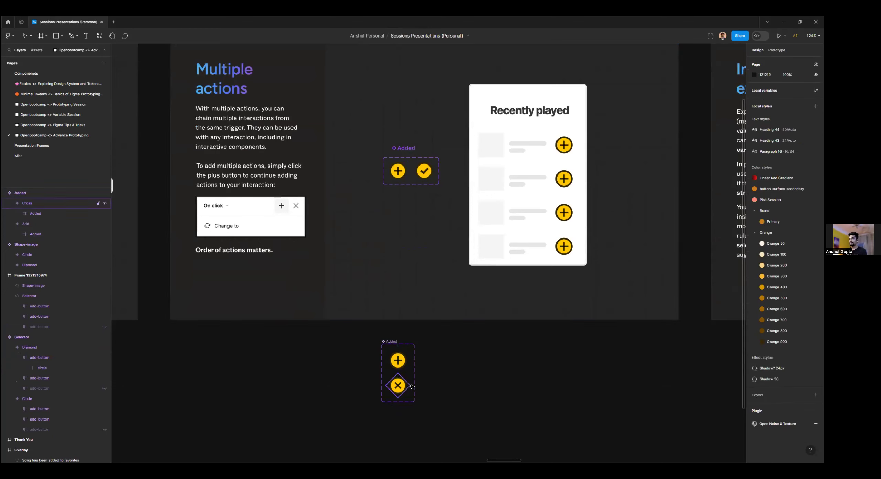
Step: Place an Added instance on the slide and toggle its Property 1 between plus and Cross
{"action": "left_click_drag", "start_coordinate": [398, 360], "coordinate": [417, 279]}
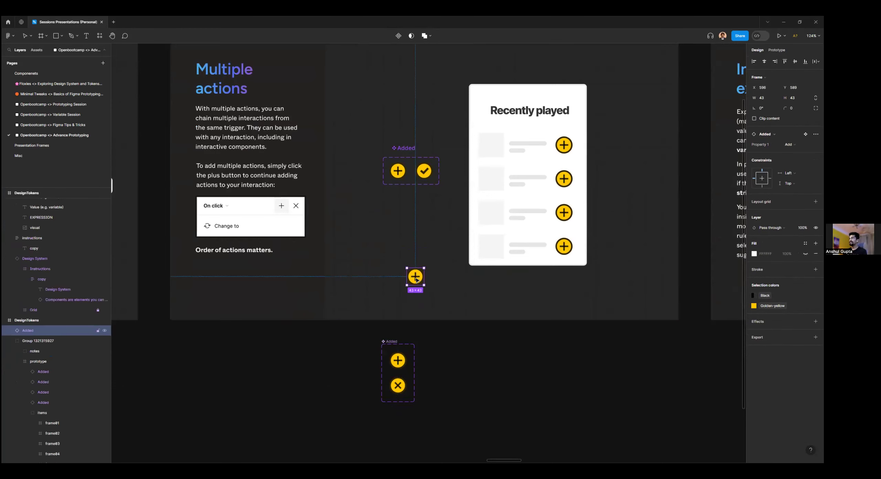
{"action": "left_click", "coordinate": [796, 145]}
{"action": "left_click", "coordinate": [792, 156]}
{"action": "left_click", "coordinate": [398, 361]}
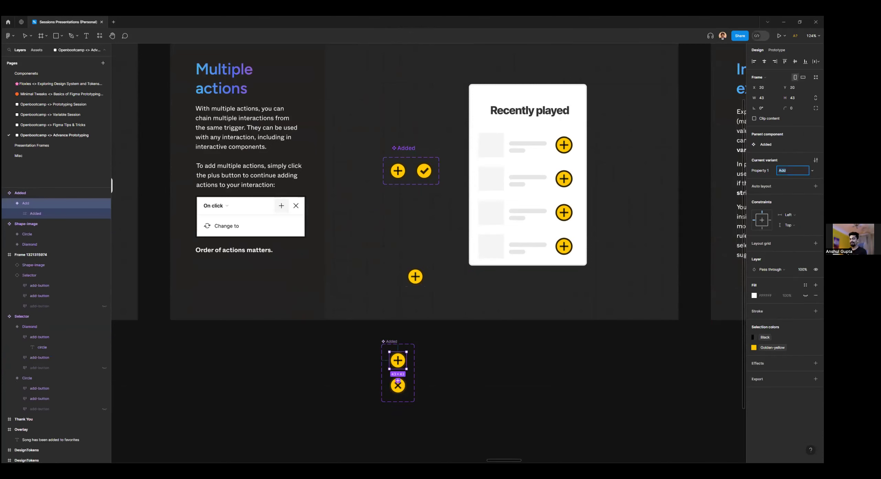
{"action": "left_click", "coordinate": [398, 386]}
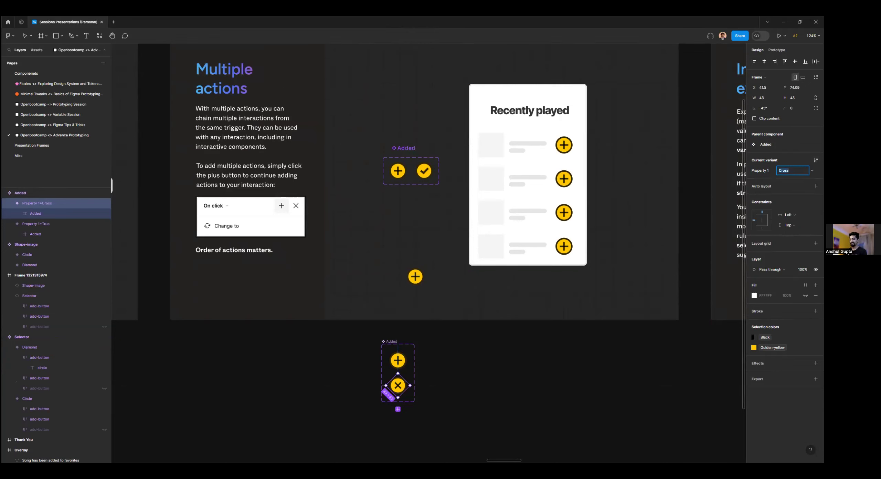
{"action": "left_click", "coordinate": [415, 276]}
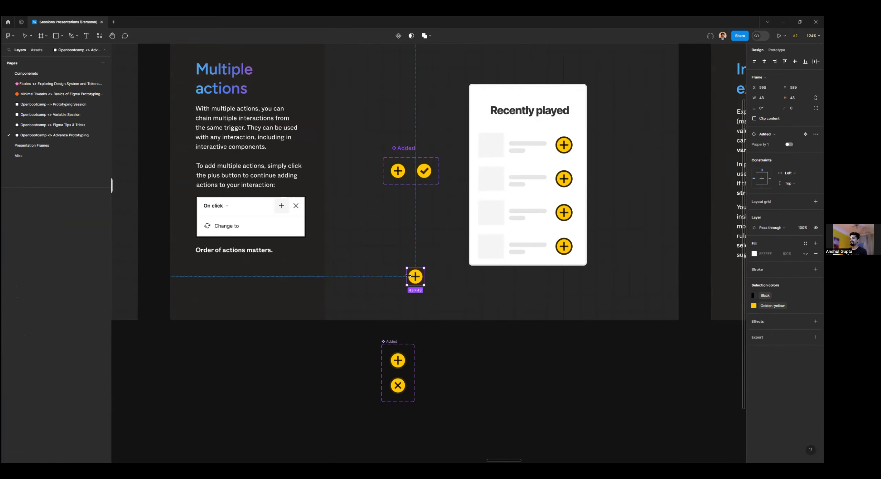
{"action": "left_click", "coordinate": [789, 145]}
{"action": "left_click", "coordinate": [790, 144]}
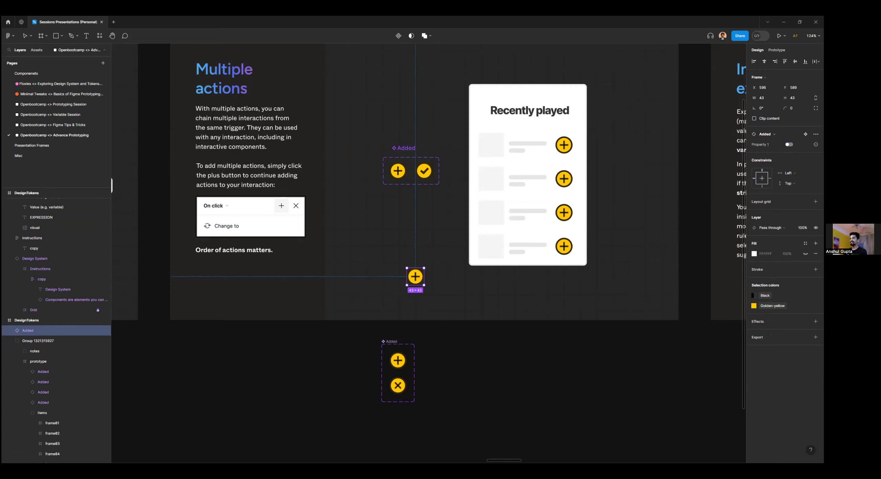
Step: Compare the True and False variants and set the slide instance's Property 1 to true
{"action": "left_click", "coordinate": [398, 362]}
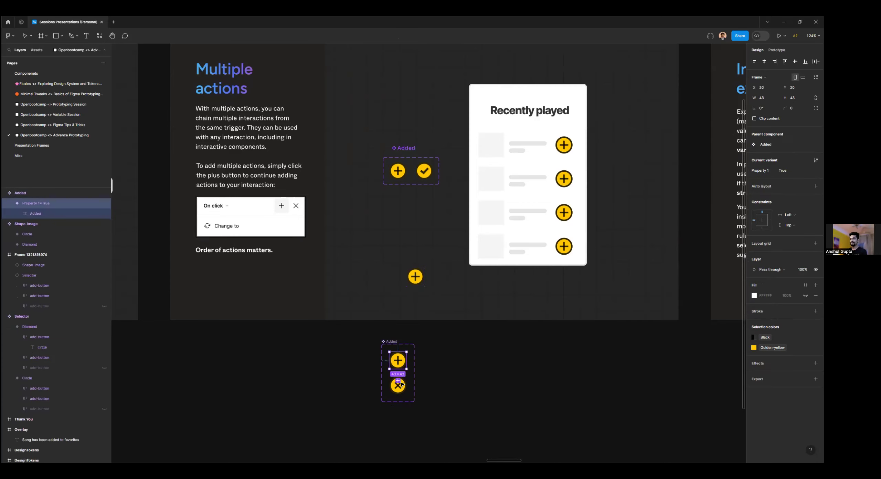
{"action": "left_click", "coordinate": [398, 381]}
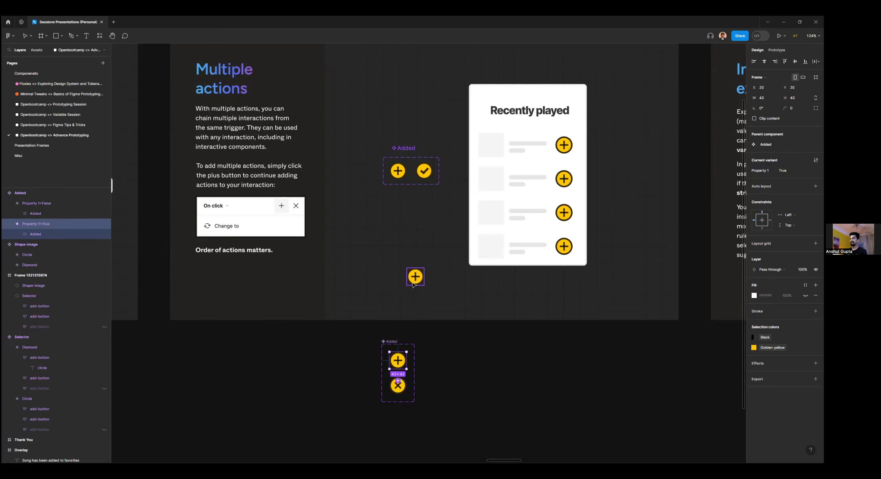
{"action": "left_click", "coordinate": [413, 284]}
{"action": "left_click", "coordinate": [789, 145]}
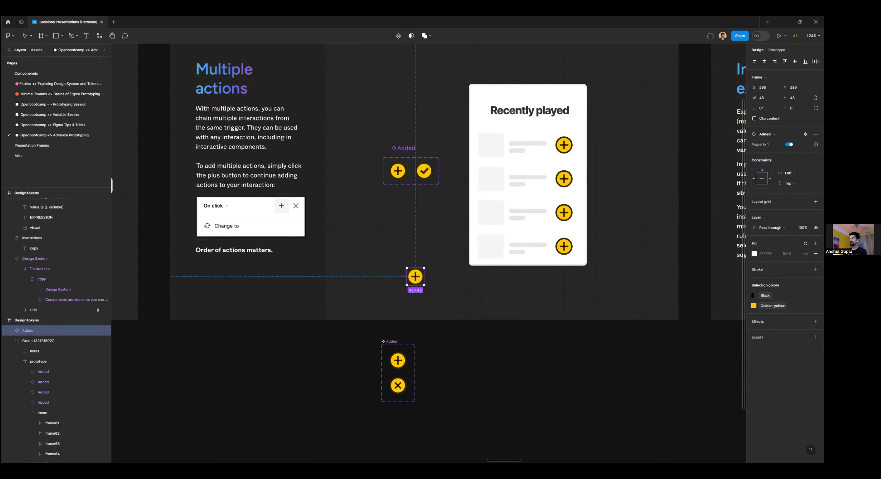
{"action": "left_click", "coordinate": [400, 389]}
{"action": "scroll", "coordinate": [401, 389], "scroll_direction": "up", "scroll_amount": 5}
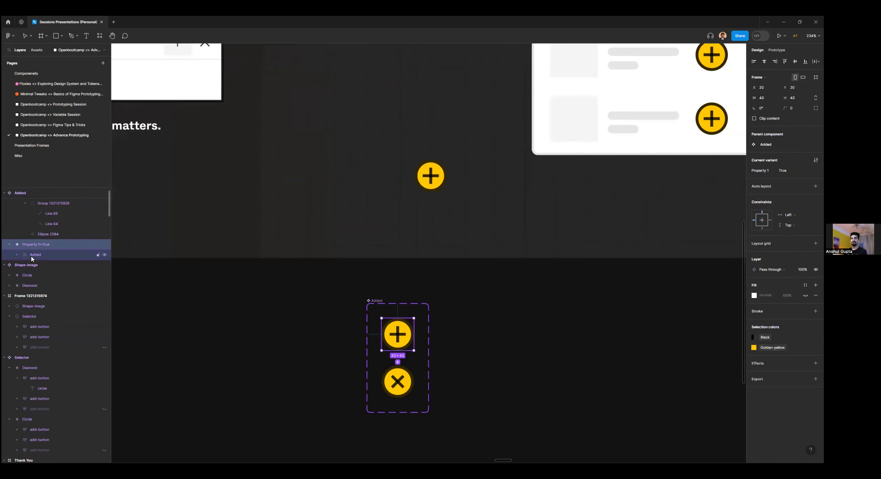
Step: Reset the False variant's frame rotation and rotate Line 64 and Line 65 into an X
{"action": "left_click", "coordinate": [399, 396]}
{"action": "mouse_move", "coordinate": [420, 391]}
{"action": "left_mouse_down"}
{"action": "mouse_move", "coordinate": [414, 401]}
{"action": "mouse_move", "coordinate": [416, 394]}
{"action": "left_mouse_up"}
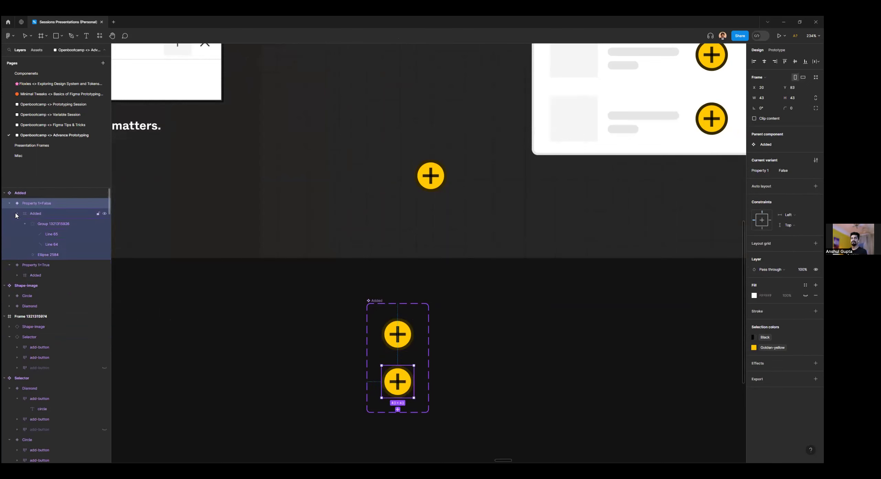
{"action": "left_click", "coordinate": [52, 234]}
{"action": "left_click", "coordinate": [52, 244], "text": "shift"}
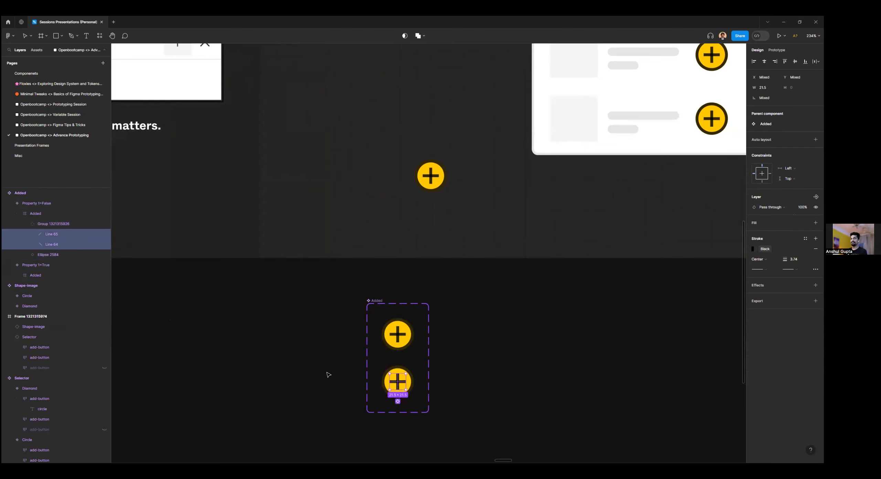
{"action": "left_click_drag", "start_coordinate": [410, 373], "coordinate": [413, 382]}
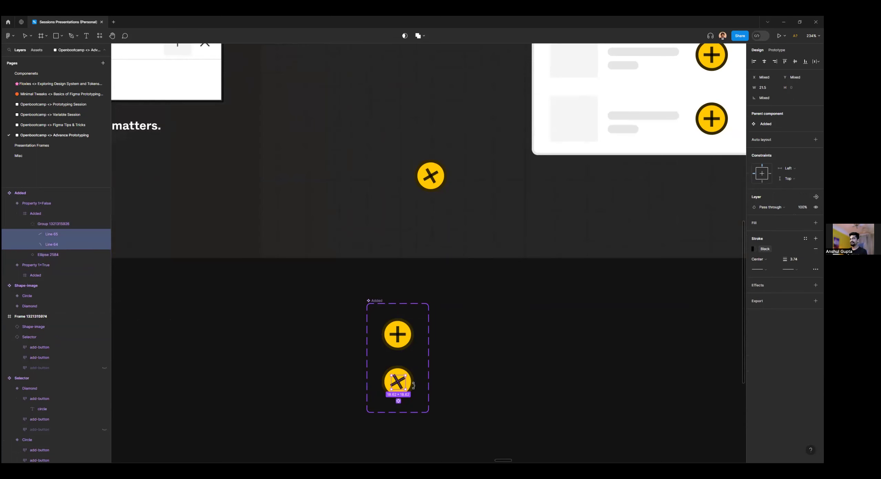
{"action": "left_click", "coordinate": [459, 371]}
Step: Toggle the slide instance's Property 1 to check it flips between X and plus
{"action": "left_click", "coordinate": [431, 175]}
{"action": "left_click", "coordinate": [789, 144]}
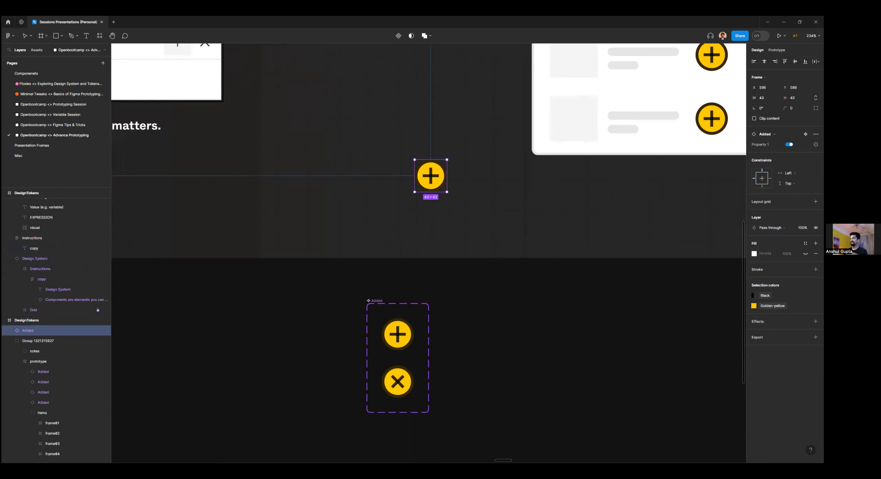
{"action": "left_click", "coordinate": [789, 144]}
{"action": "left_click", "coordinate": [789, 144]}
{"action": "left_click", "coordinate": [398, 334]}
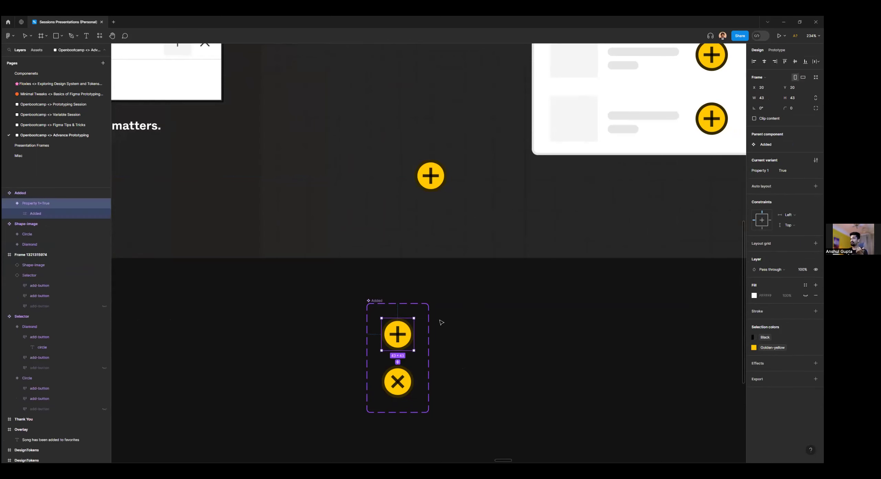
{"action": "left_click", "coordinate": [398, 382]}
{"action": "left_click", "coordinate": [440, 180]}
{"action": "left_click", "coordinate": [789, 144]}
{"action": "left_click", "coordinate": [789, 144]}
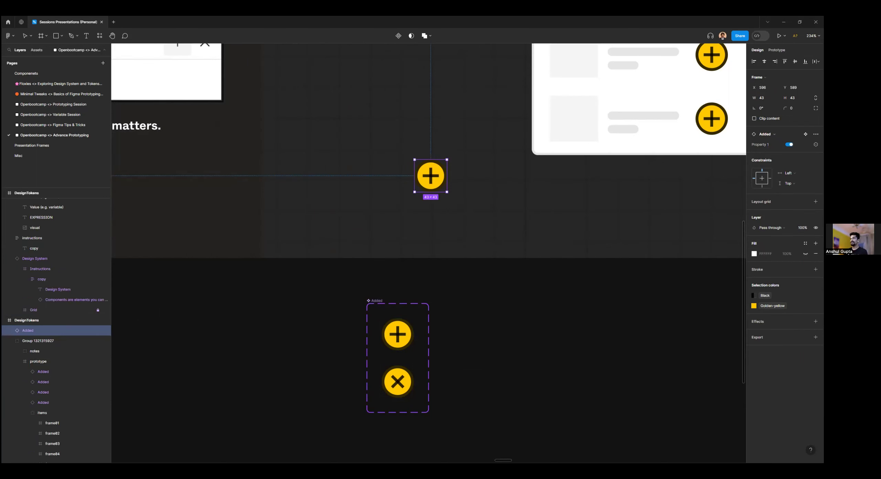
{"action": "scroll", "coordinate": [520, 348], "scroll_direction": "down", "scroll_amount": 3}
{"action": "left_click", "coordinate": [525, 311]}
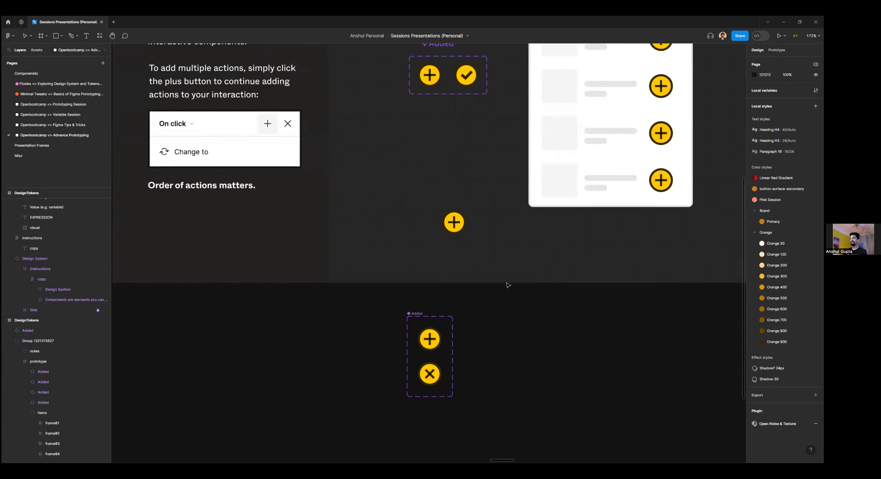
{"action": "scroll", "coordinate": [458, 342], "scroll_direction": "up", "scroll_amount": 5}
{"action": "left_click", "coordinate": [401, 240]}
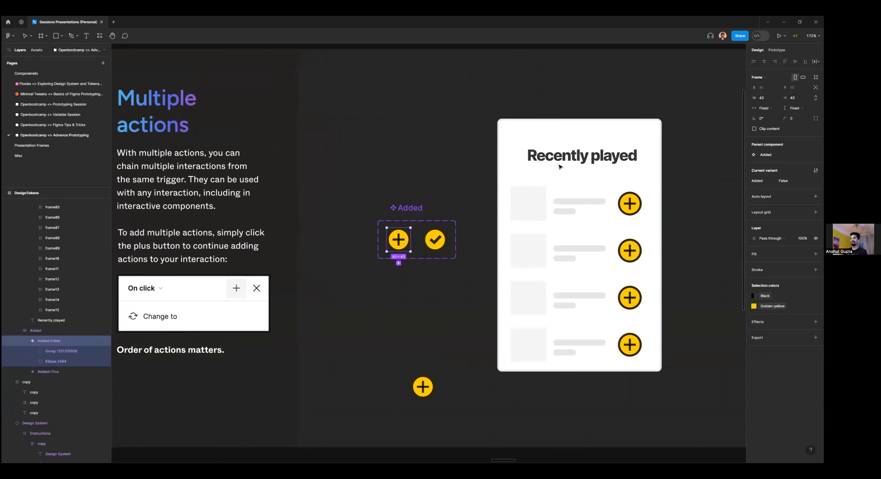
{"action": "left_click", "coordinate": [776, 50]}
{"action": "left_click", "coordinate": [788, 75]}
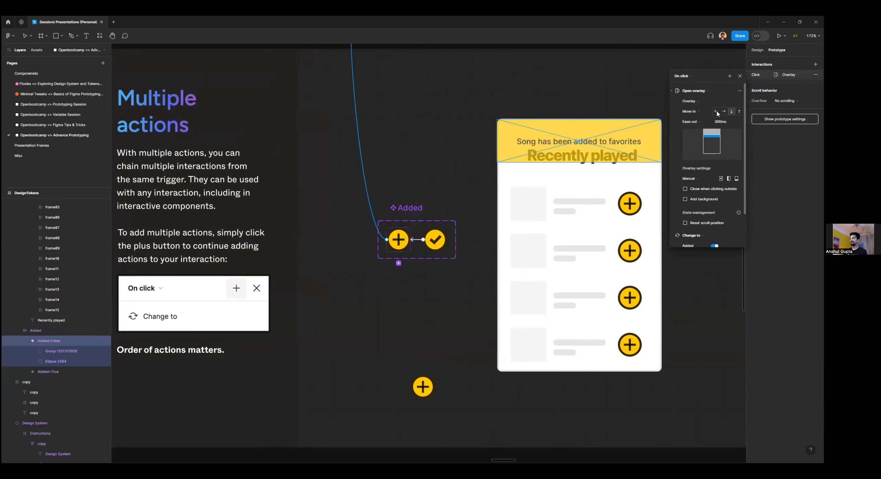
{"action": "scroll", "coordinate": [713, 146], "scroll_direction": "down", "scroll_amount": 3}
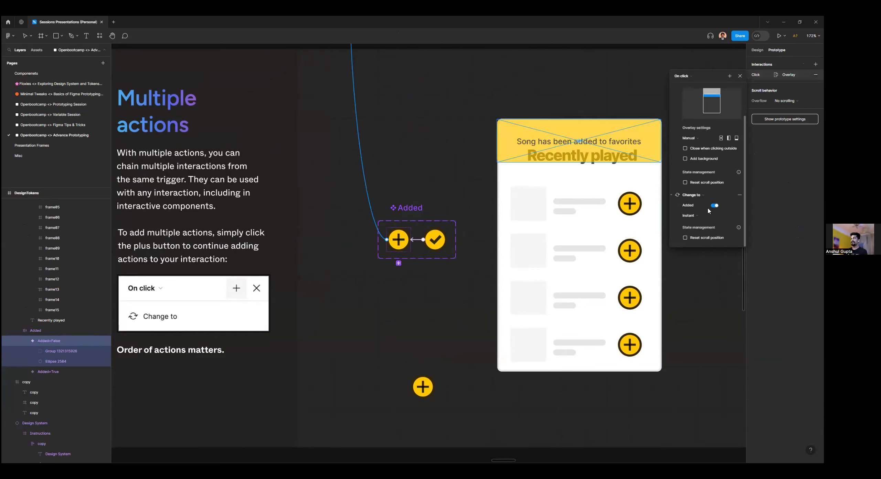
{"action": "scroll", "coordinate": [524, 305], "scroll_direction": "down", "scroll_amount": 3}
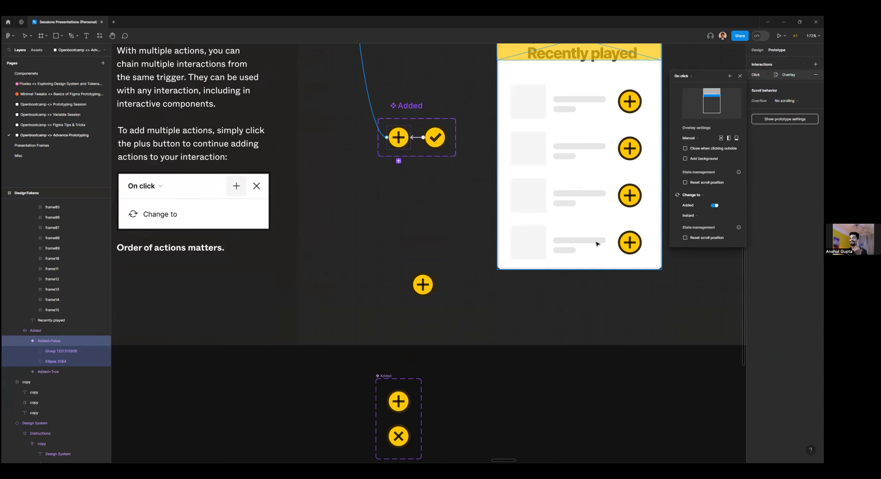
{"action": "scroll", "coordinate": [596, 245], "scroll_direction": "up", "scroll_amount": 1}
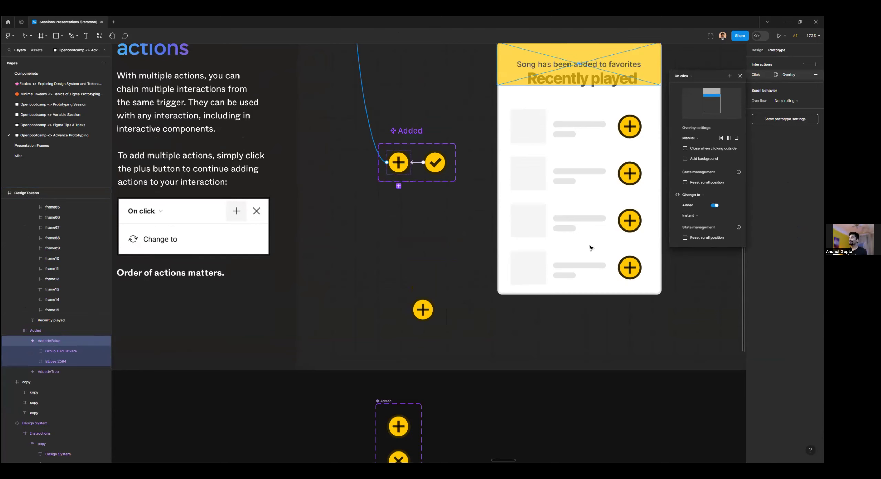
{"action": "scroll", "coordinate": [590, 246], "scroll_direction": "down", "scroll_amount": 1}
{"action": "scroll", "coordinate": [570, 240], "scroll_direction": "down", "scroll_amount": 1}
{"action": "left_click_drag", "start_coordinate": [551, 163], "coordinate": [515, 239]}
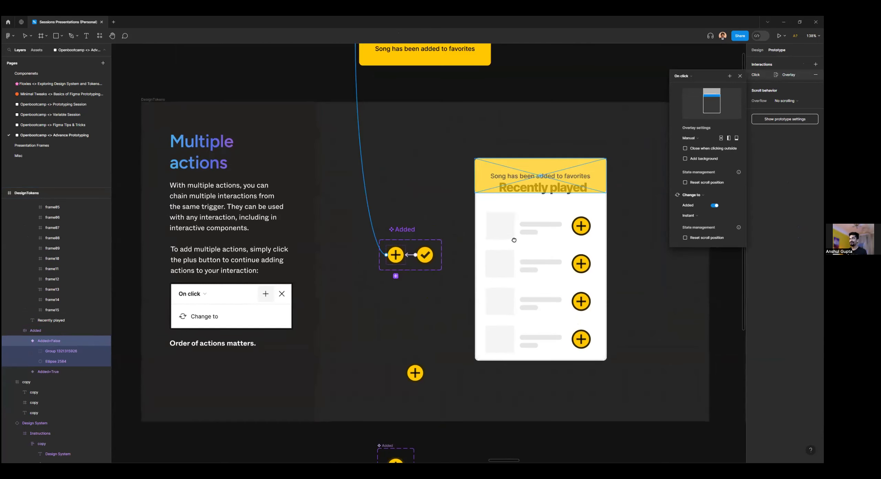
{"action": "left_click", "coordinate": [741, 76]}
{"action": "left_click", "coordinate": [564, 84]}
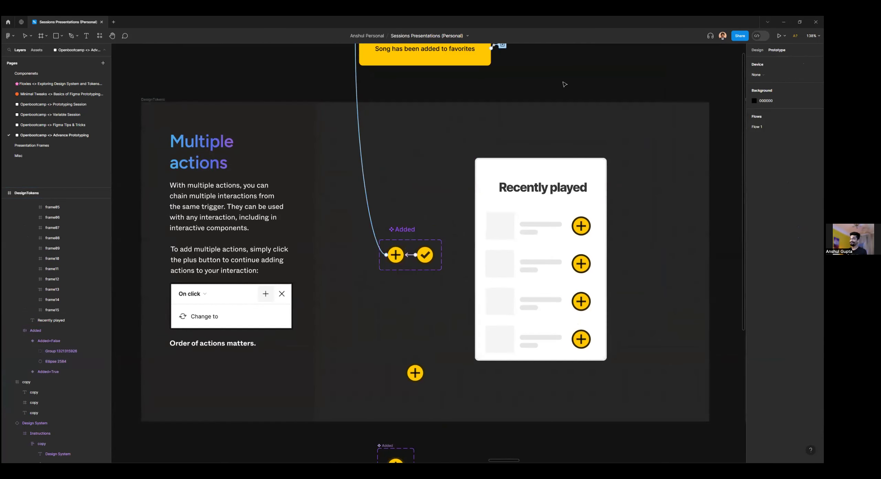
{"action": "scroll", "coordinate": [565, 85], "scroll_direction": "down", "scroll_amount": 3}
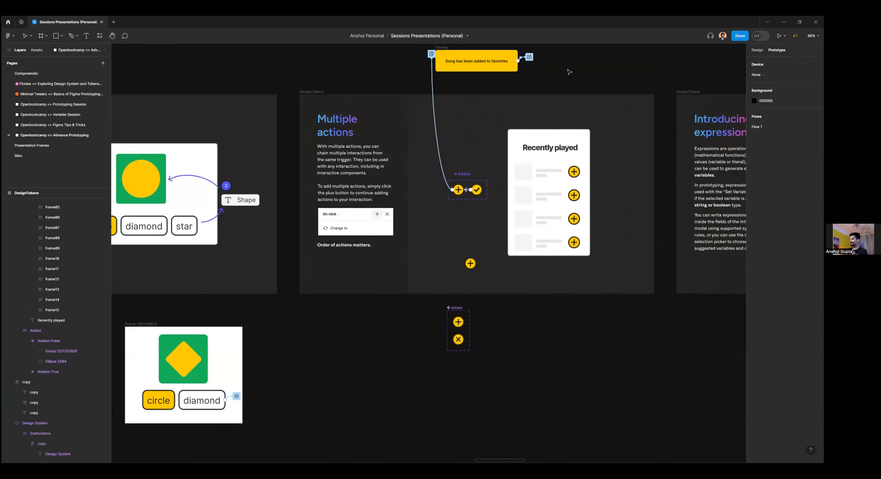
{"action": "scroll", "coordinate": [570, 72], "scroll_direction": "down", "scroll_amount": 4}
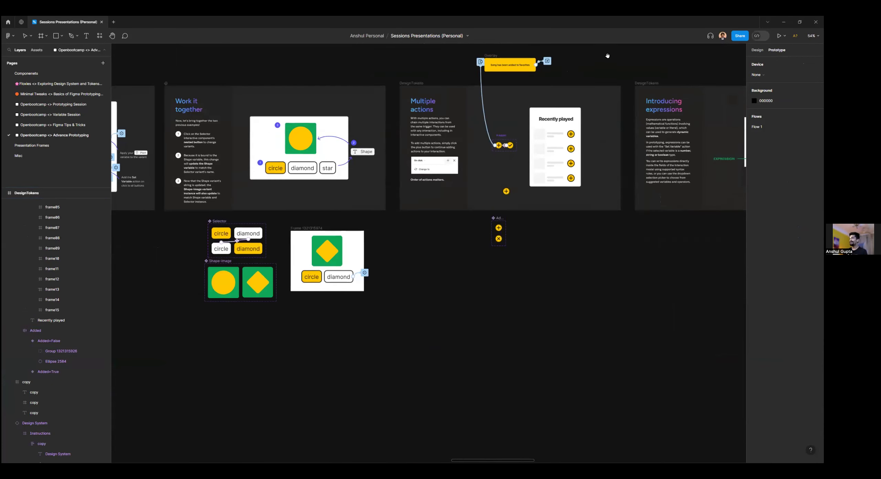
{"action": "scroll", "coordinate": [431, 100], "scroll_direction": "up", "scroll_amount": 2}
{"action": "scroll", "coordinate": [433, 102], "scroll_direction": "right", "scroll_amount": 10}
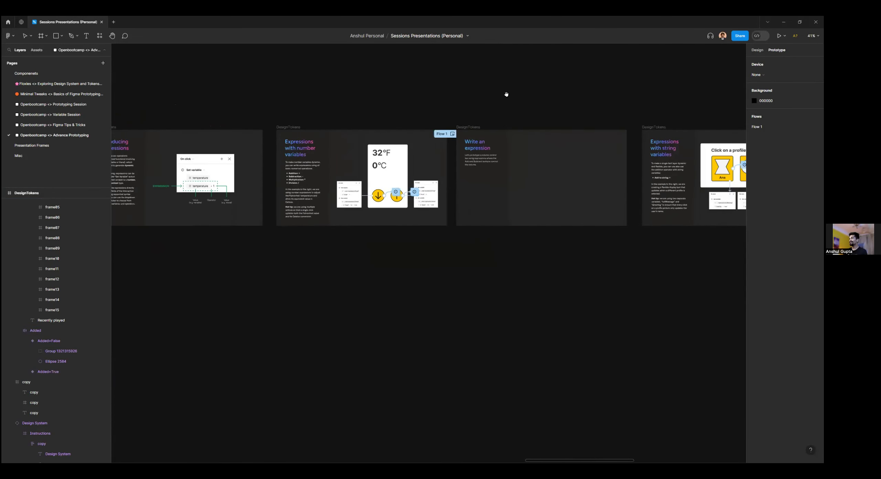
{"action": "scroll", "coordinate": [277, 102], "scroll_direction": "down", "scroll_amount": 2}
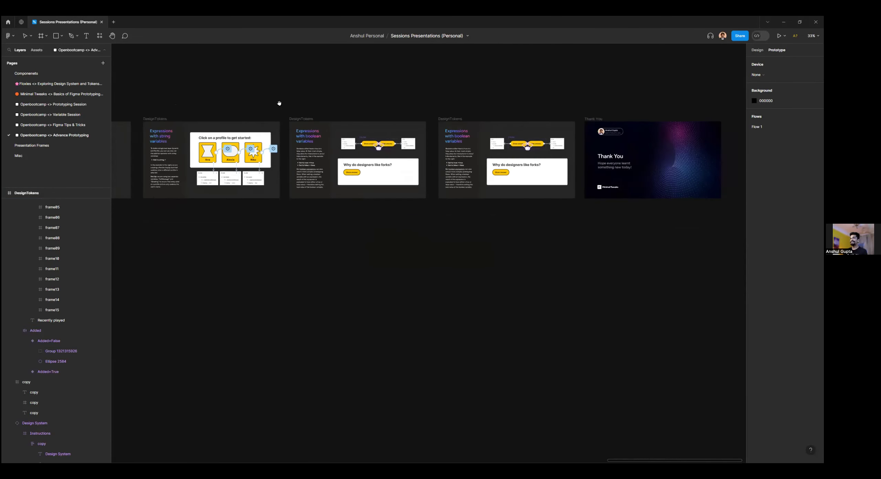
{"action": "scroll", "coordinate": [346, 91], "scroll_direction": "left", "scroll_amount": 10}
{"action": "scroll", "coordinate": [299, 90], "scroll_direction": "left", "scroll_amount": 6}
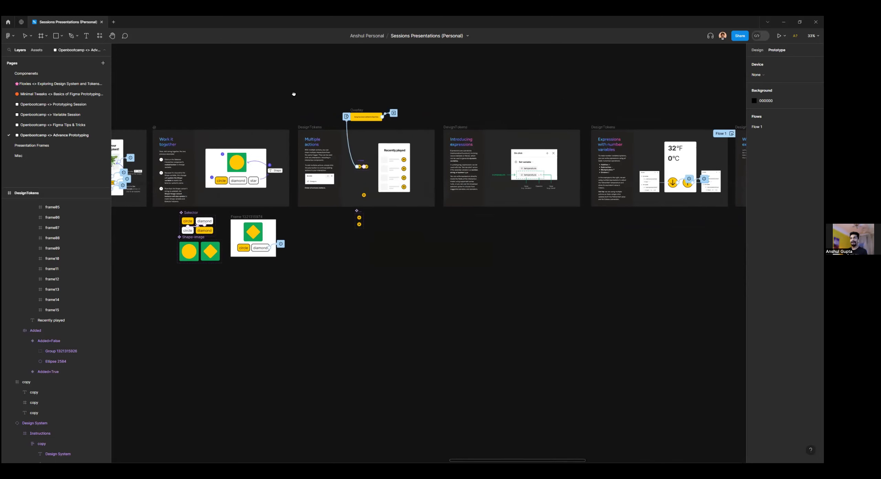
{"action": "scroll", "coordinate": [322, 109], "scroll_direction": "up", "scroll_amount": 3}
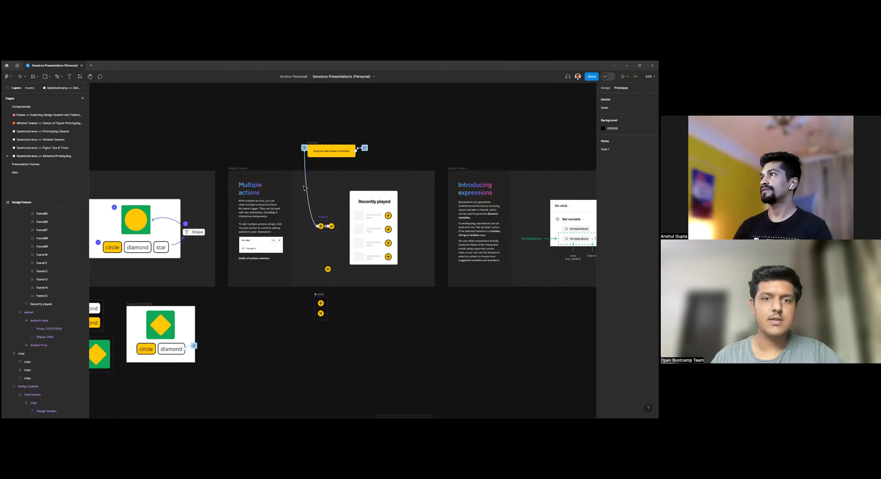
Step: Zoom in on the Shape-image component set and select its Circle variant
{"action": "scroll", "coordinate": [452, 304], "scroll_direction": "down", "scroll_amount": 5}
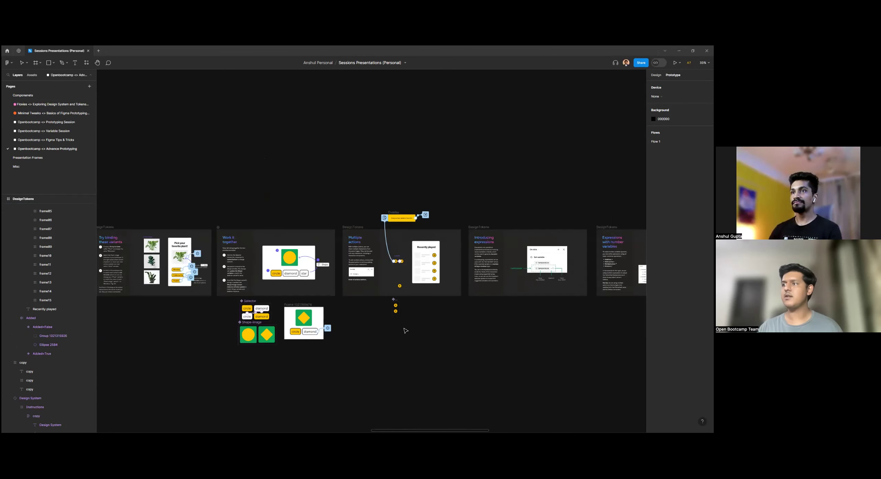
{"action": "scroll", "coordinate": [246, 347], "scroll_direction": "up", "scroll_amount": 5}
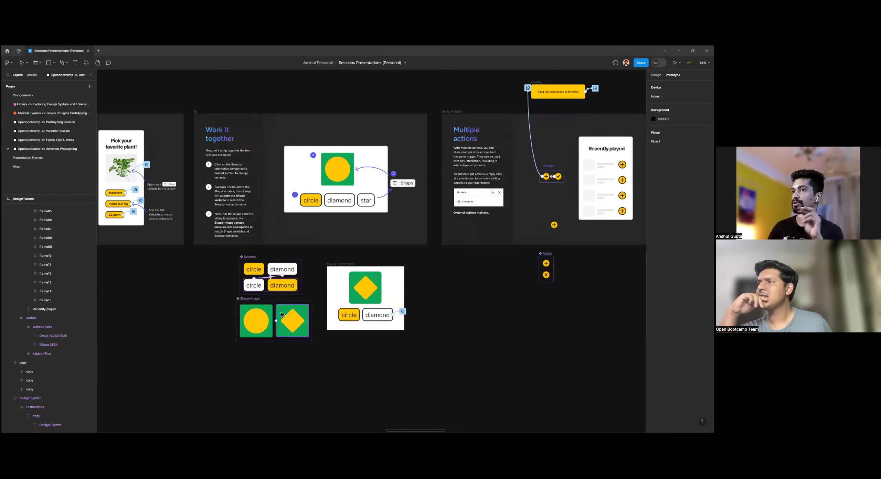
{"action": "left_click", "coordinate": [254, 317]}
{"action": "scroll", "coordinate": [254, 317], "scroll_direction": "up", "scroll_amount": 4}
{"action": "scroll", "coordinate": [279, 287], "scroll_direction": "down", "scroll_amount": 2}
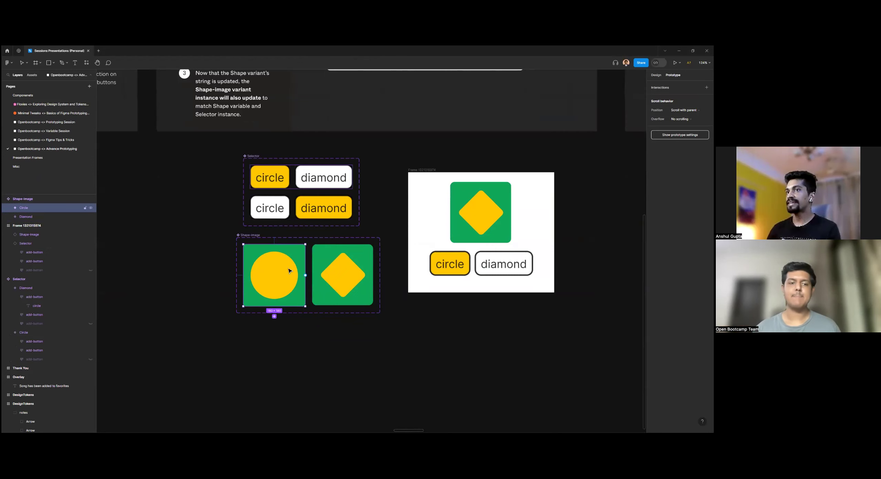
Step: Drag a Diamond Shape-image instance out below the preview frame and compare it with Circle
{"action": "left_click_drag", "start_coordinate": [340, 278], "coordinate": [475, 354]}
{"action": "left_click", "coordinate": [656, 75]}
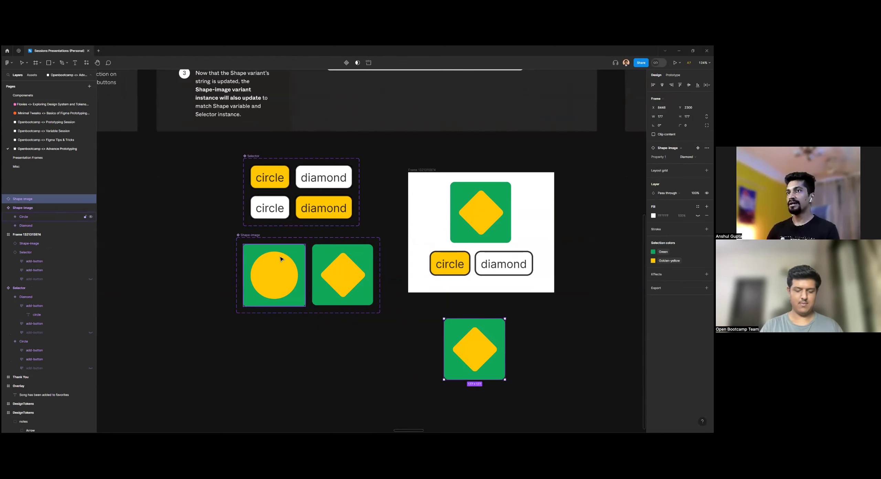
{"action": "left_click", "coordinate": [280, 261]}
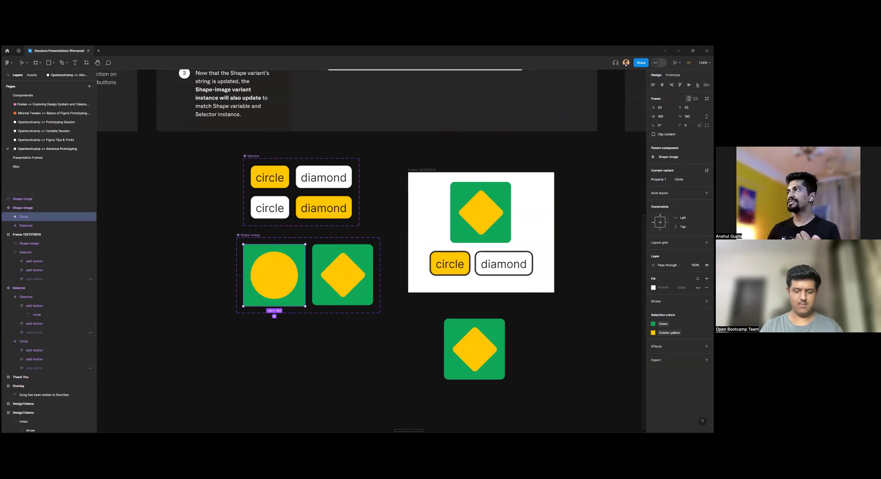
{"action": "left_click", "coordinate": [487, 347]}
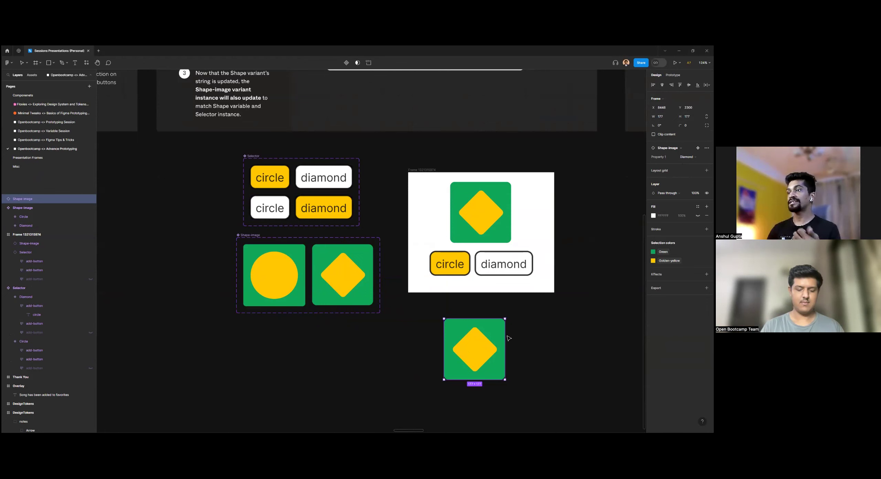
Step: Inspect the Circle variant's width and fill variable options against the Diamond instance
{"action": "left_click", "coordinate": [296, 291]}
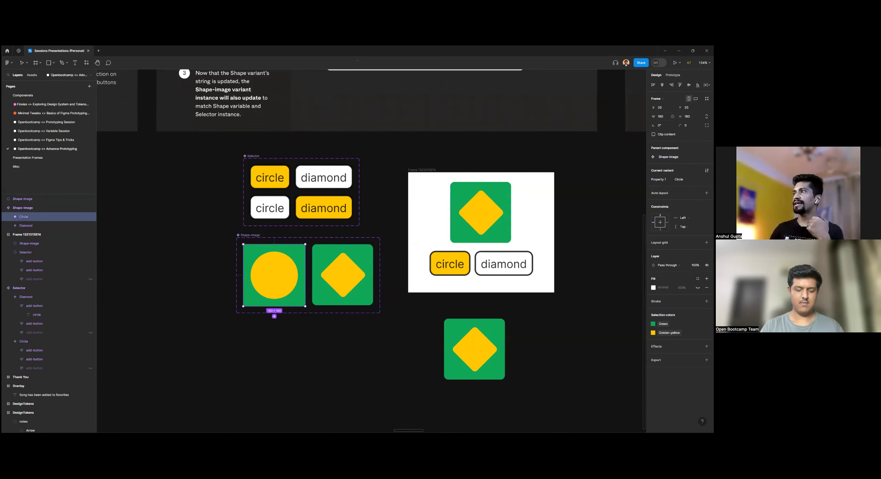
{"action": "left_click", "coordinate": [672, 116]}
{"action": "key", "text": "Escape"}
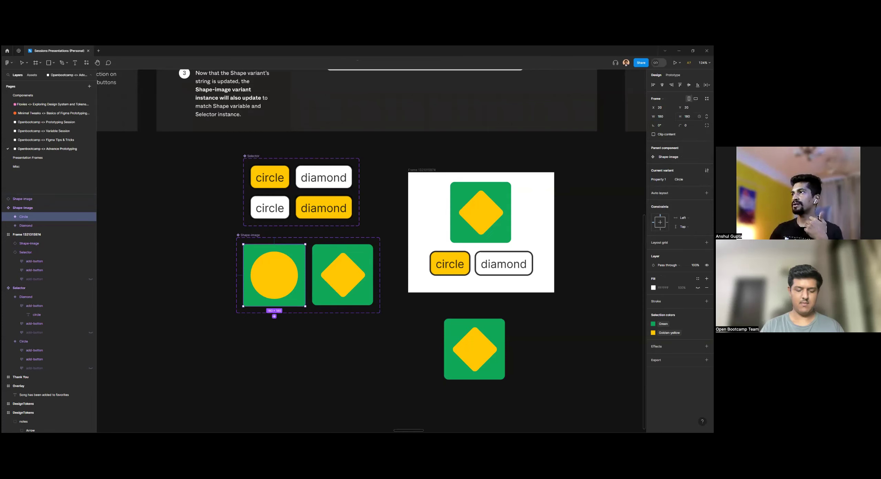
{"action": "left_click", "coordinate": [697, 279]}
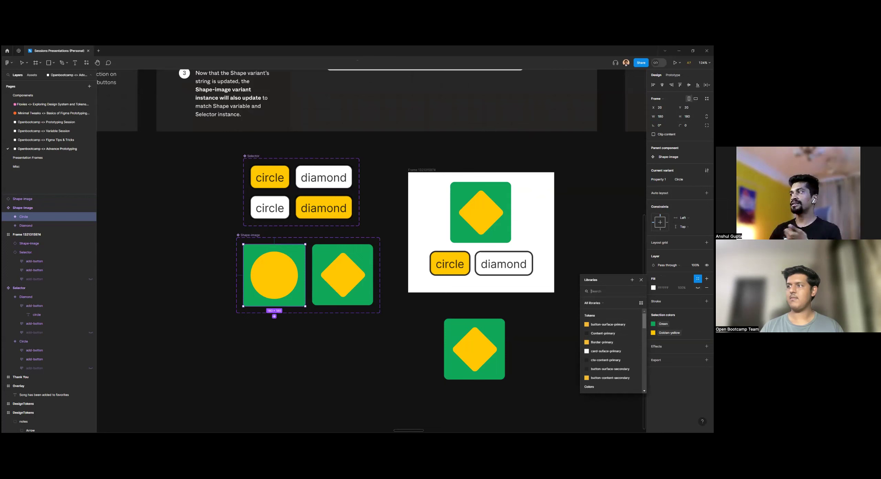
{"action": "key", "text": "Escape"}
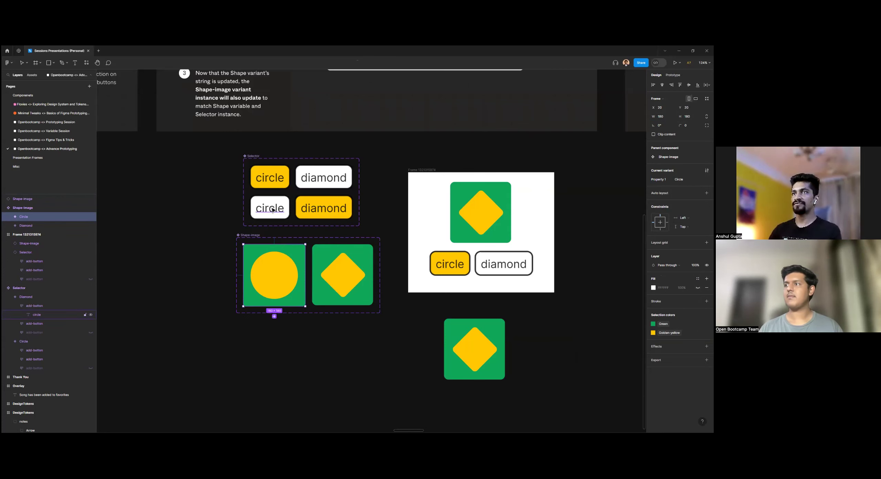
{"action": "left_click", "coordinate": [272, 209]}
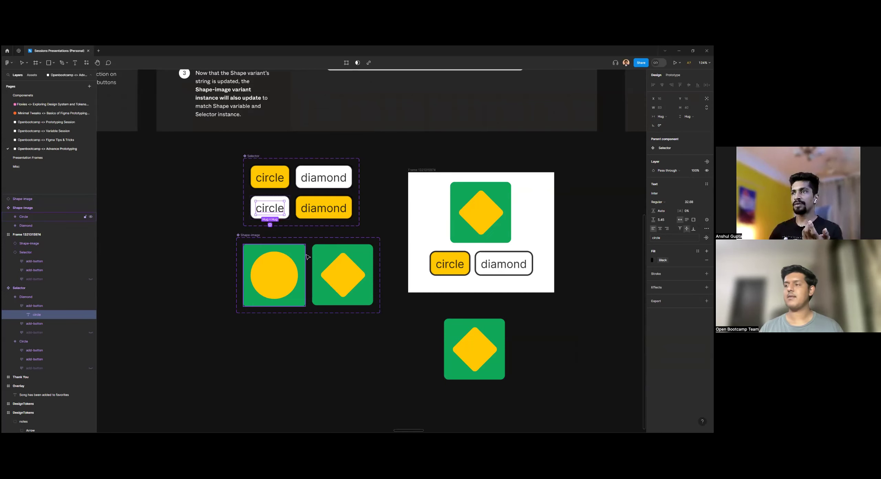
{"action": "left_click", "coordinate": [276, 270]}
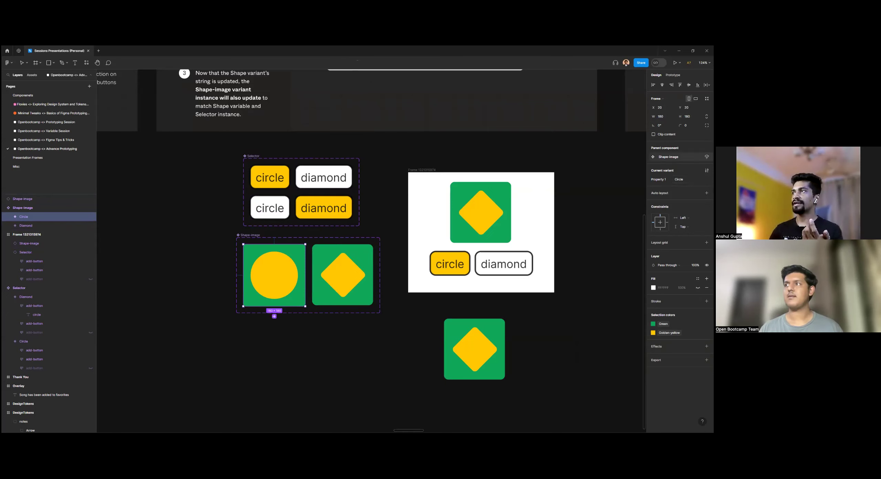
{"action": "left_click", "coordinate": [468, 346]}
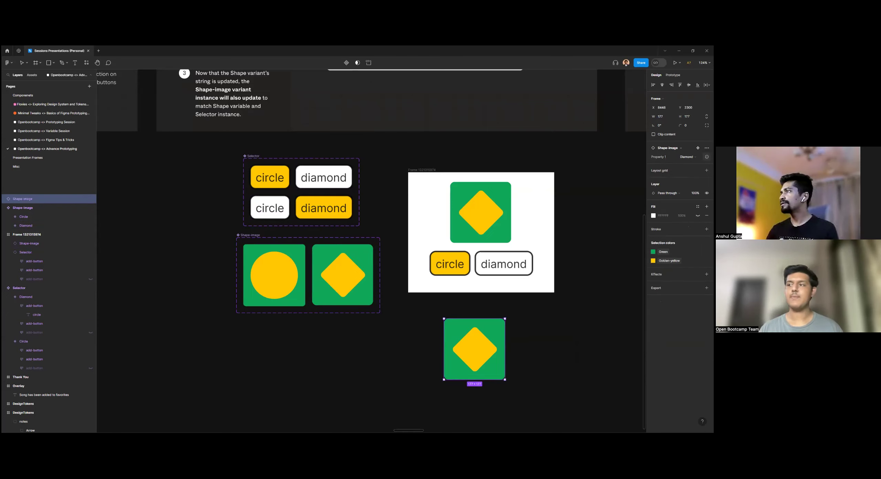
{"action": "left_click", "coordinate": [293, 279]}
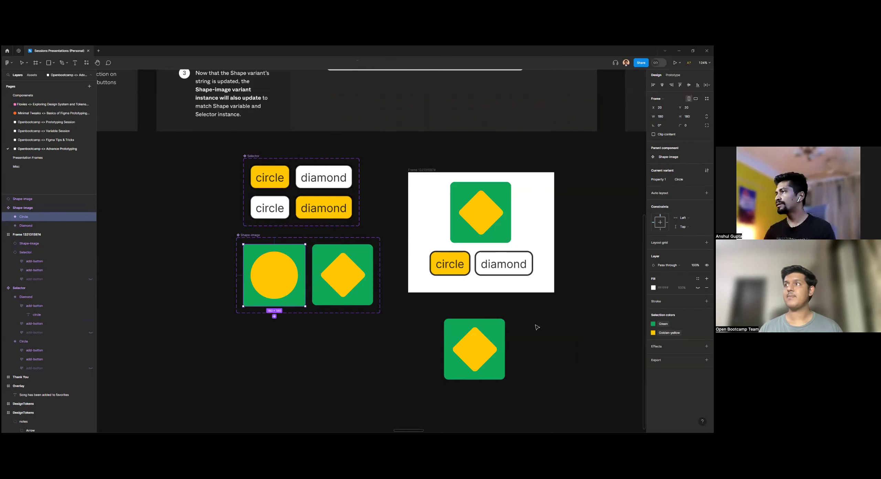
{"action": "left_click", "coordinate": [495, 339]}
{"action": "left_click", "coordinate": [267, 270]}
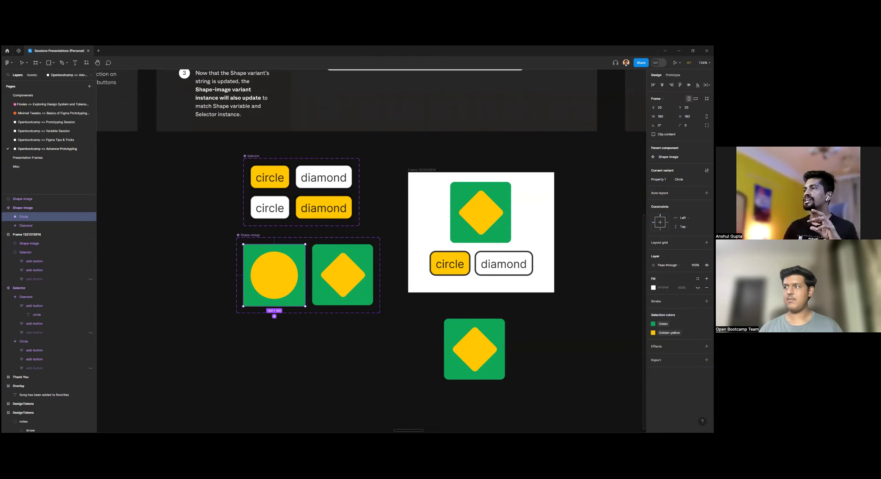
{"action": "left_click", "coordinate": [488, 343]}
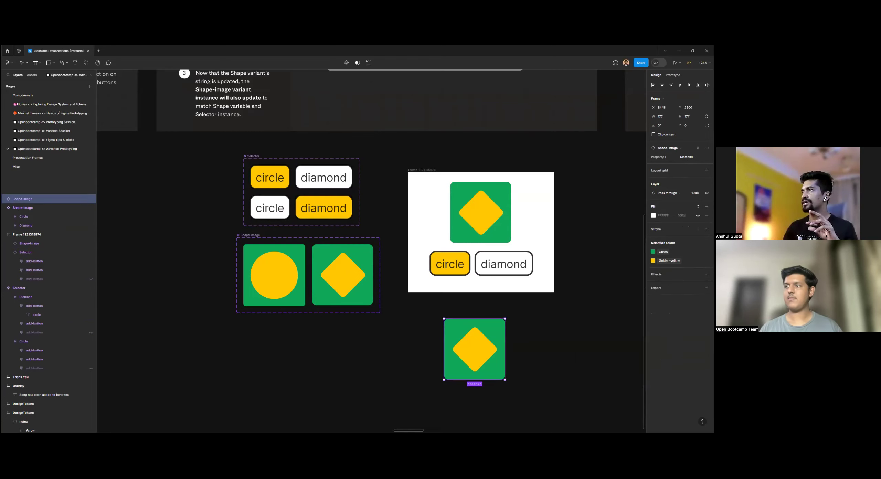
{"action": "right_click", "coordinate": [707, 193]}
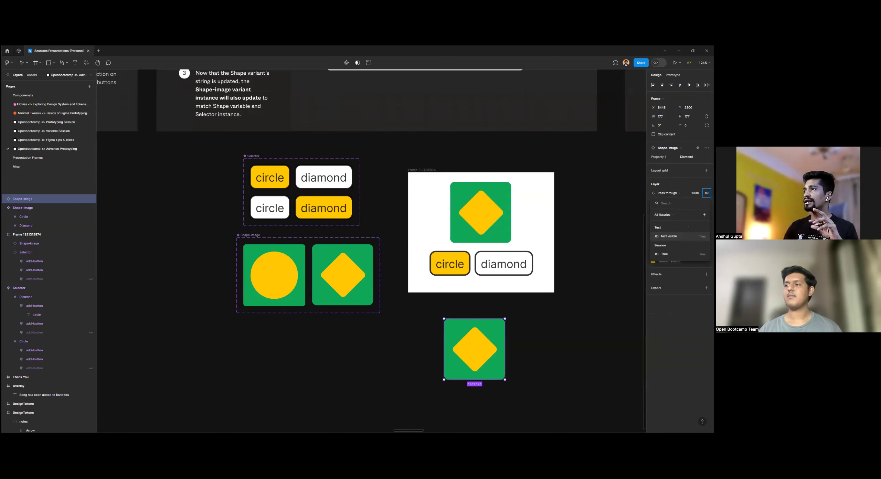
{"action": "key", "text": "Escape"}
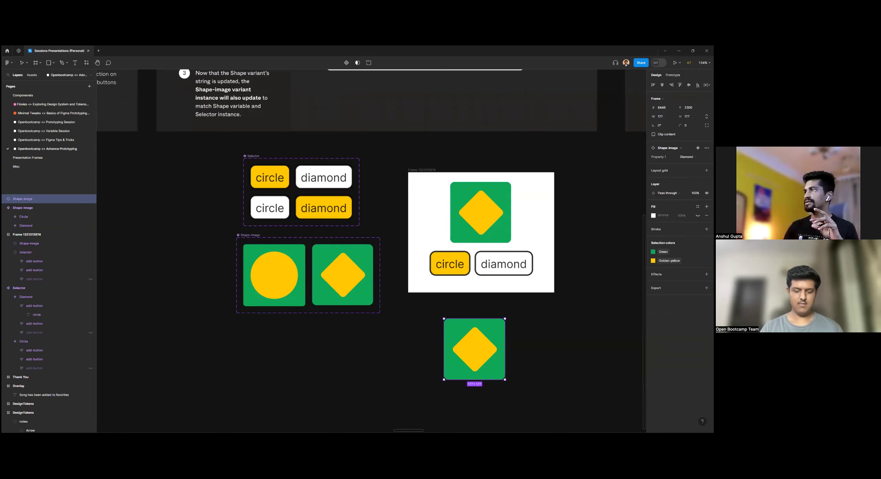
{"action": "right_click", "coordinate": [707, 194]}
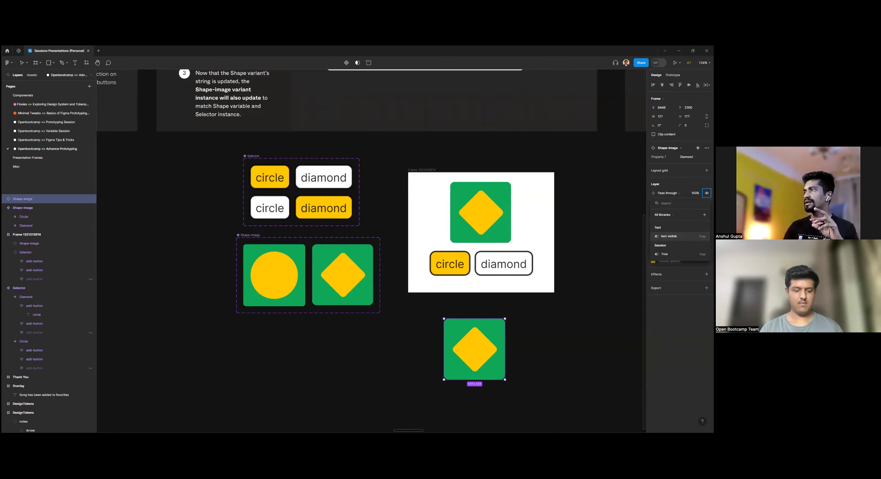
{"action": "key", "text": "Escape"}
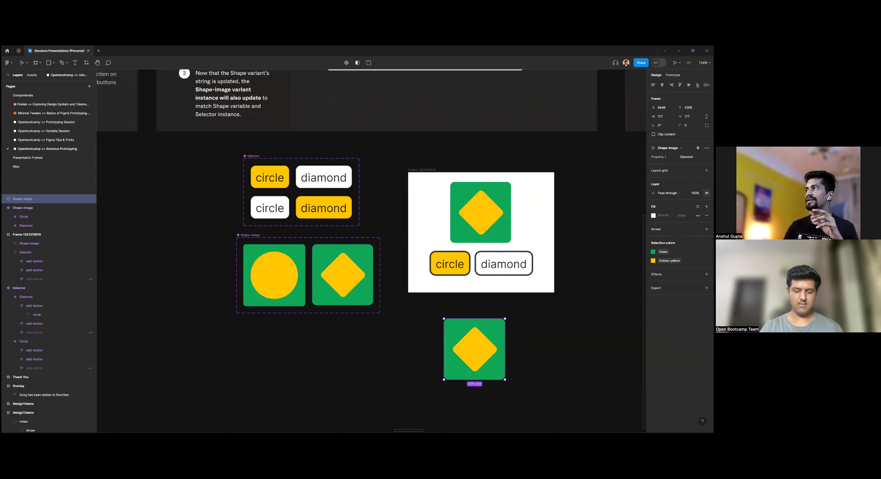
{"action": "right_click", "coordinate": [707, 193]}
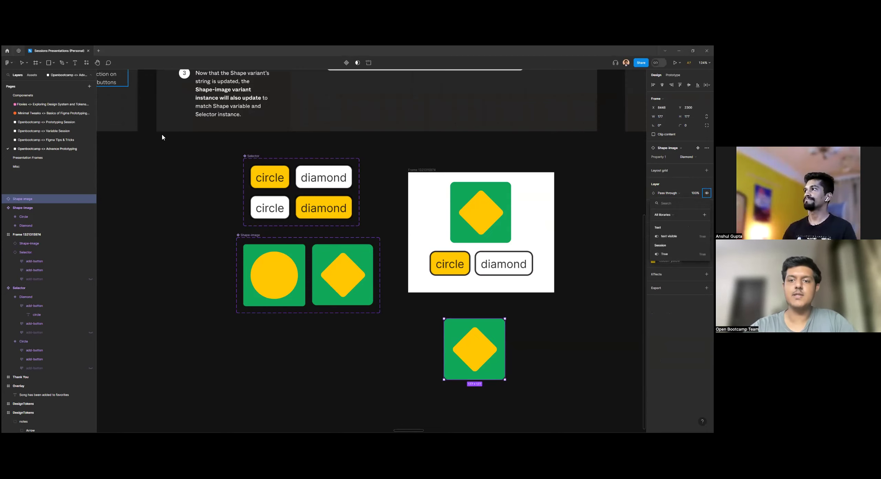
{"action": "key", "text": "Escape"}
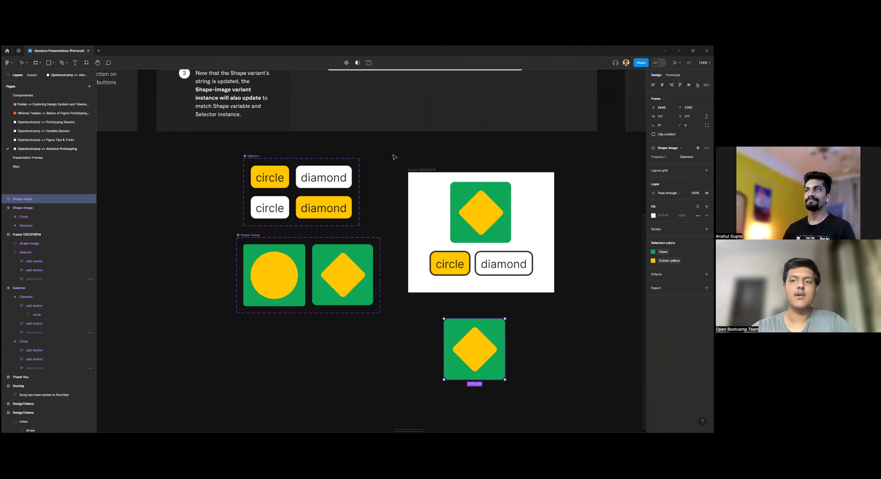
{"action": "scroll", "coordinate": [395, 157], "scroll_direction": "up", "scroll_amount": 1}
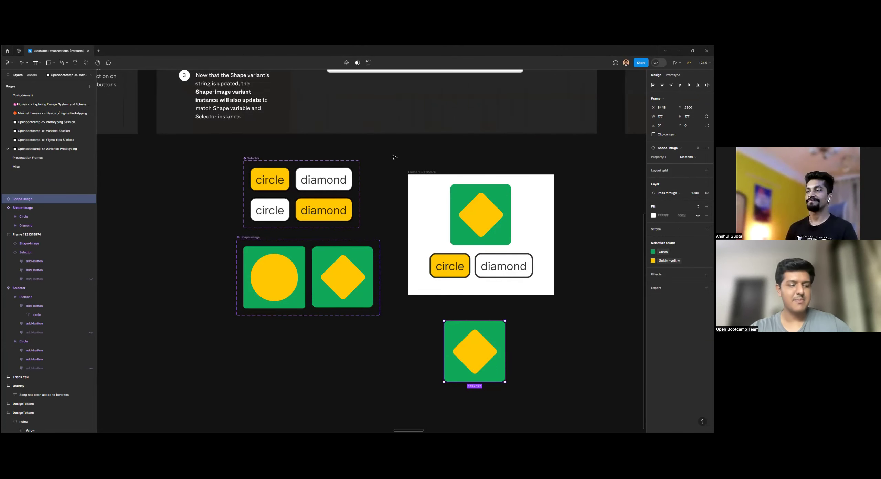